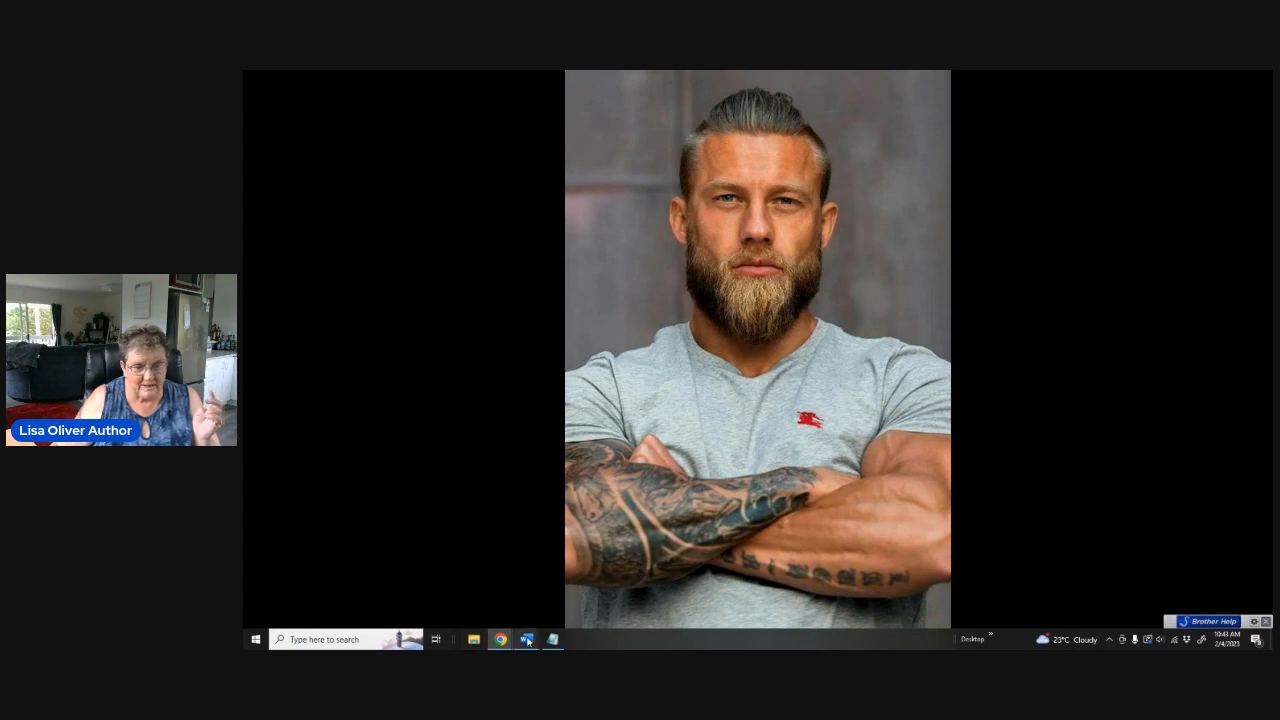
# Switch to the Validate document in Word and look through the recent documents available to open
pyautogui.moveTo(527, 641)
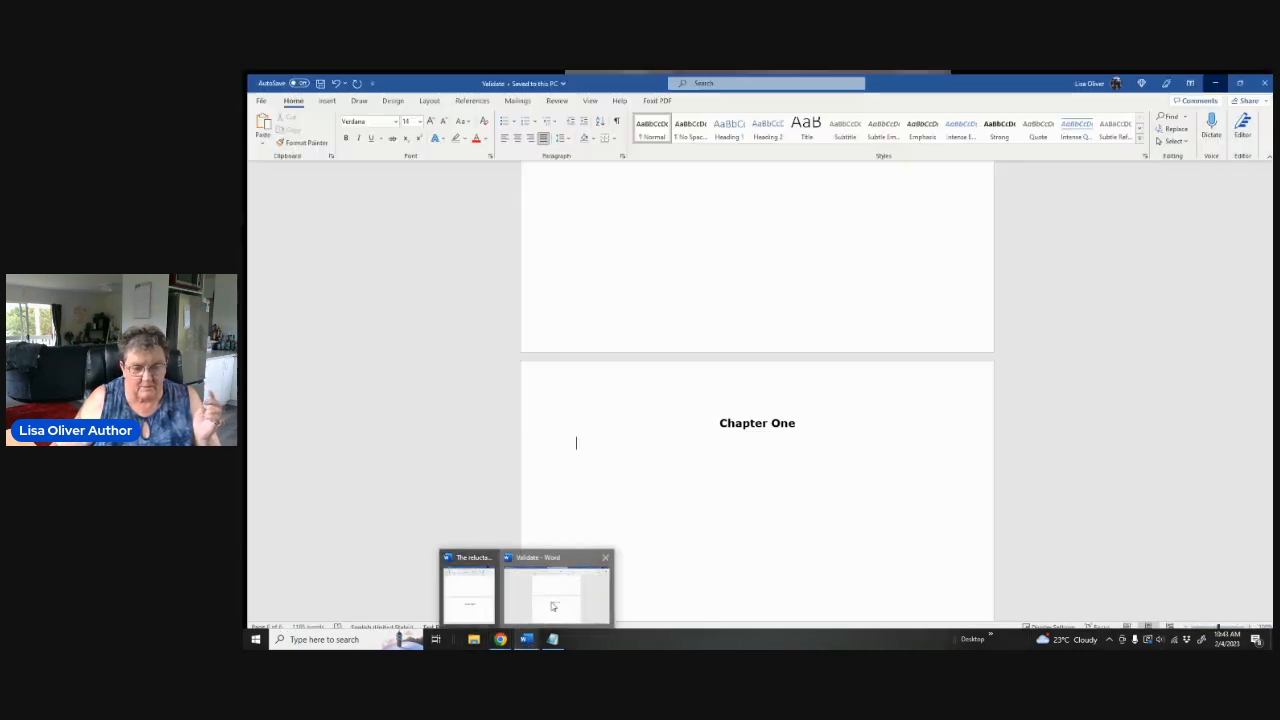
pyautogui.click(550, 600)
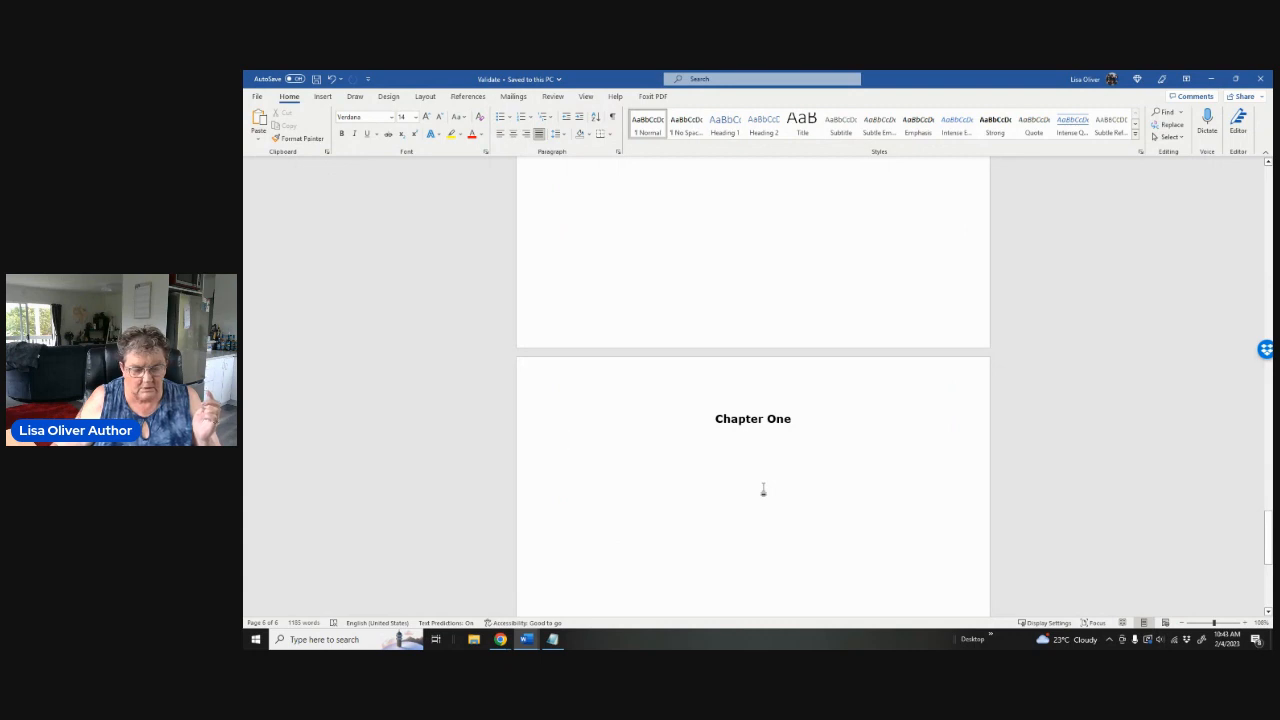
pyautogui.click(257, 96)
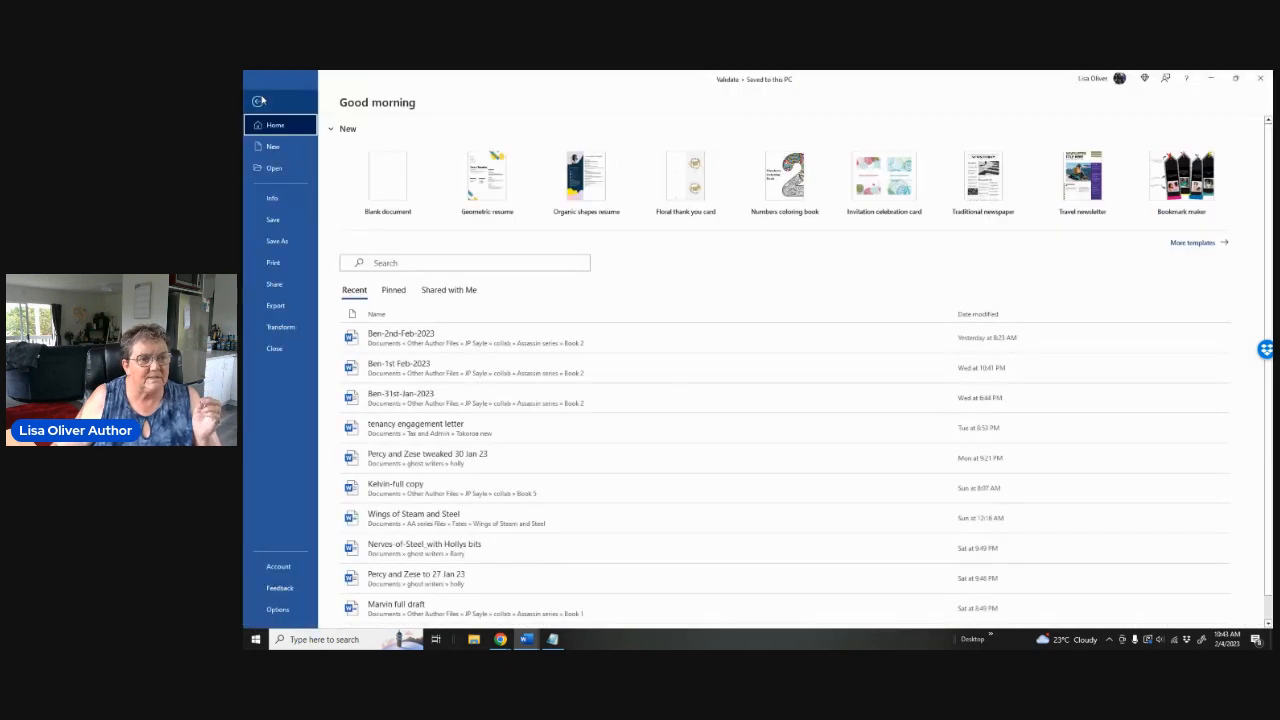
pyautogui.click(272, 167)
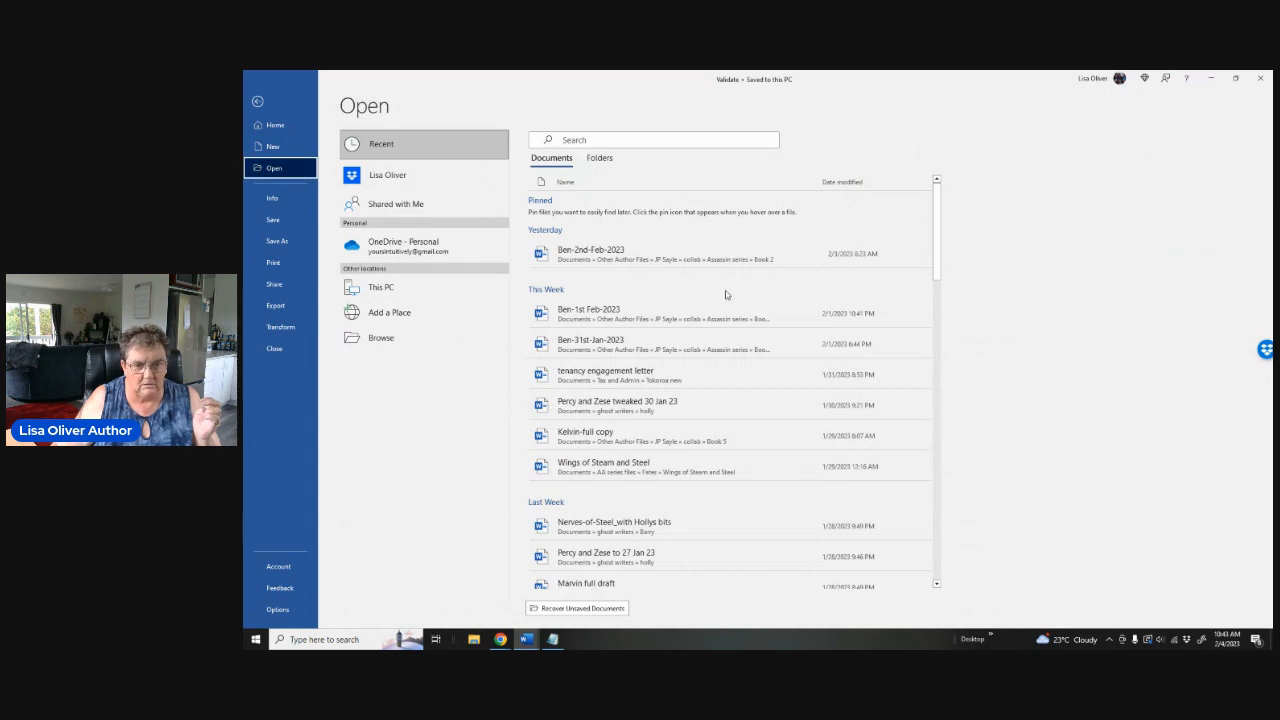
pyautogui.scroll(-1, 733, 297)
pyautogui.scroll(-3, 736, 298)
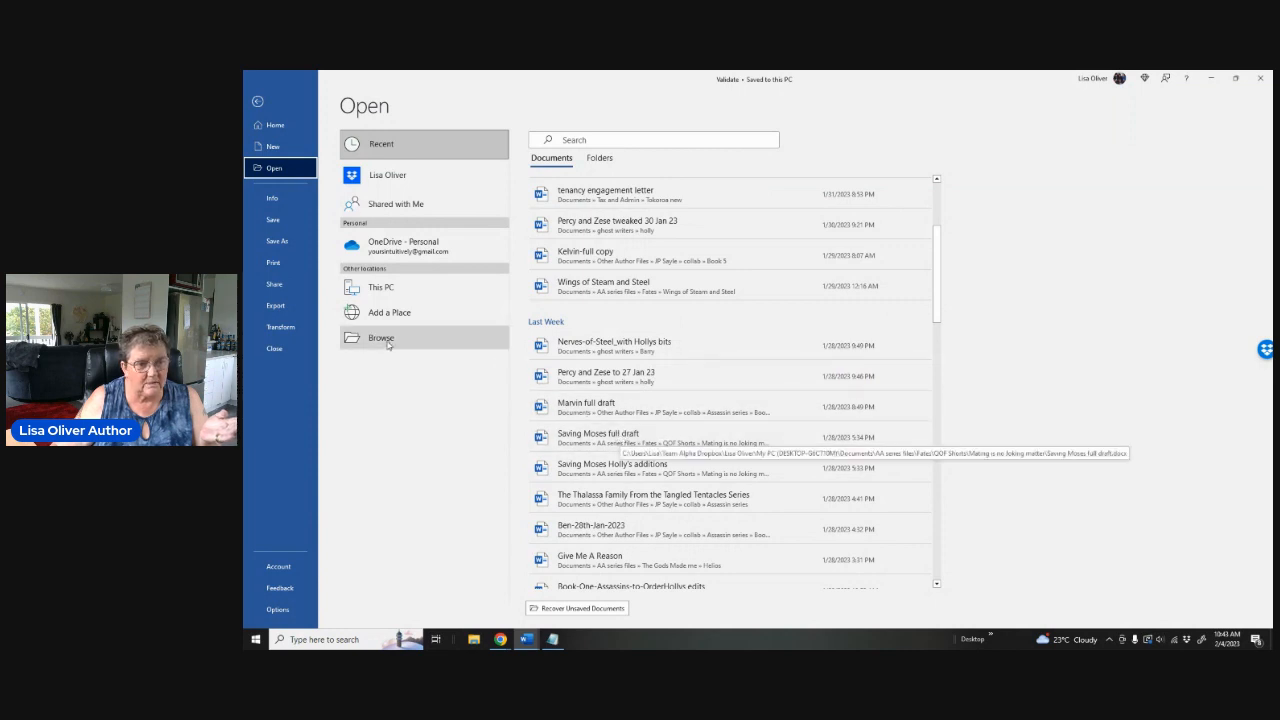
# Open "Saving Moses full draft" from AA series files > Fates > QOF Shorts > Mating is no Joking matter
pyautogui.click(424, 339)
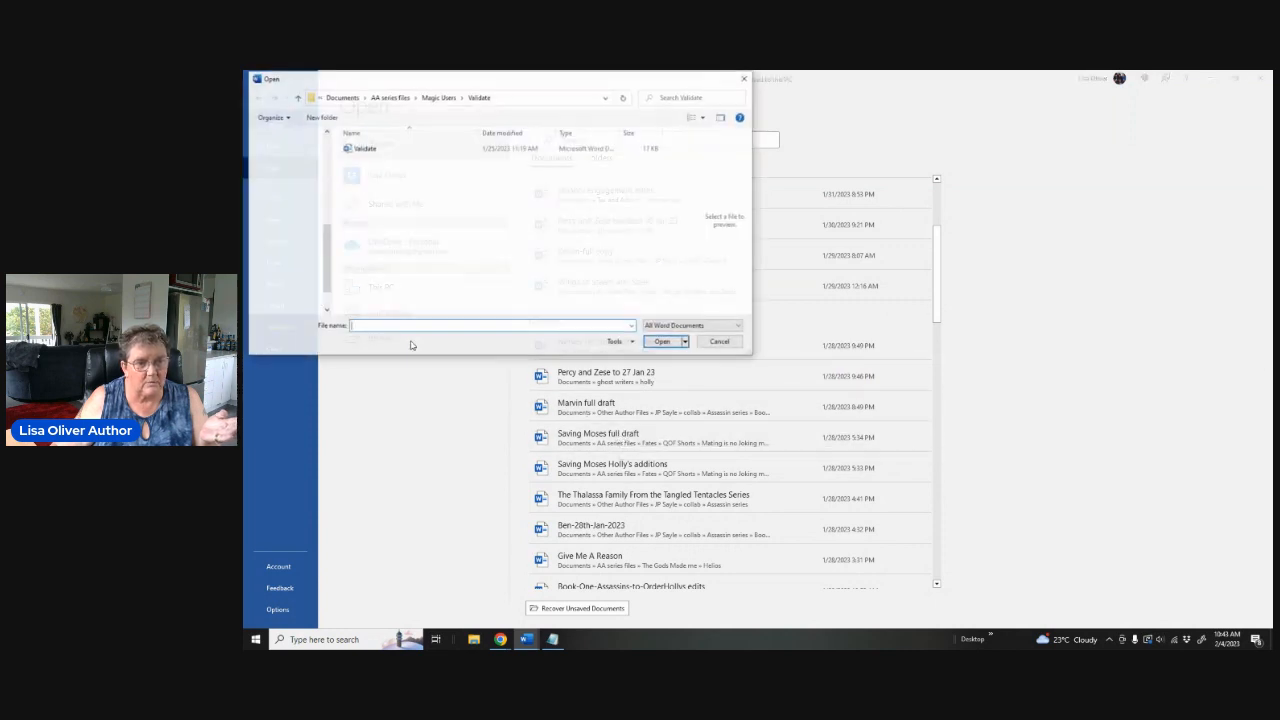
pyautogui.click(391, 97)
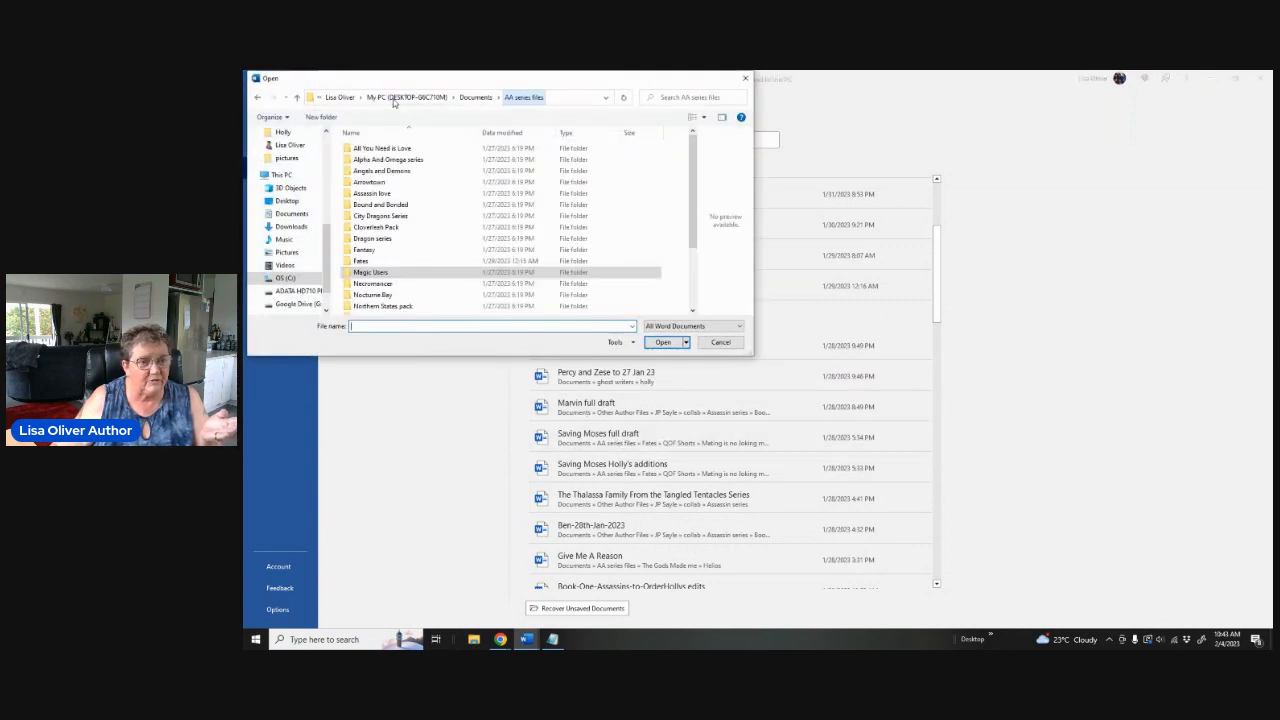
pyautogui.doubleClick(383, 263)
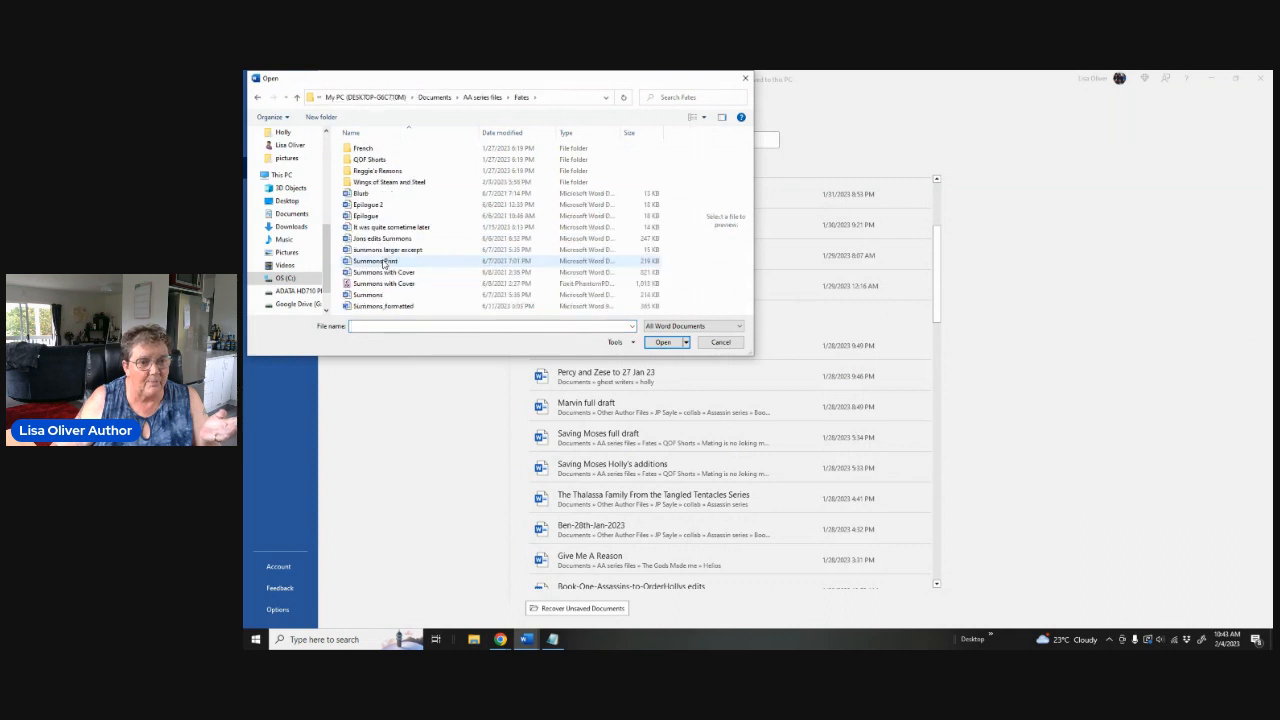
pyautogui.doubleClick(395, 161)
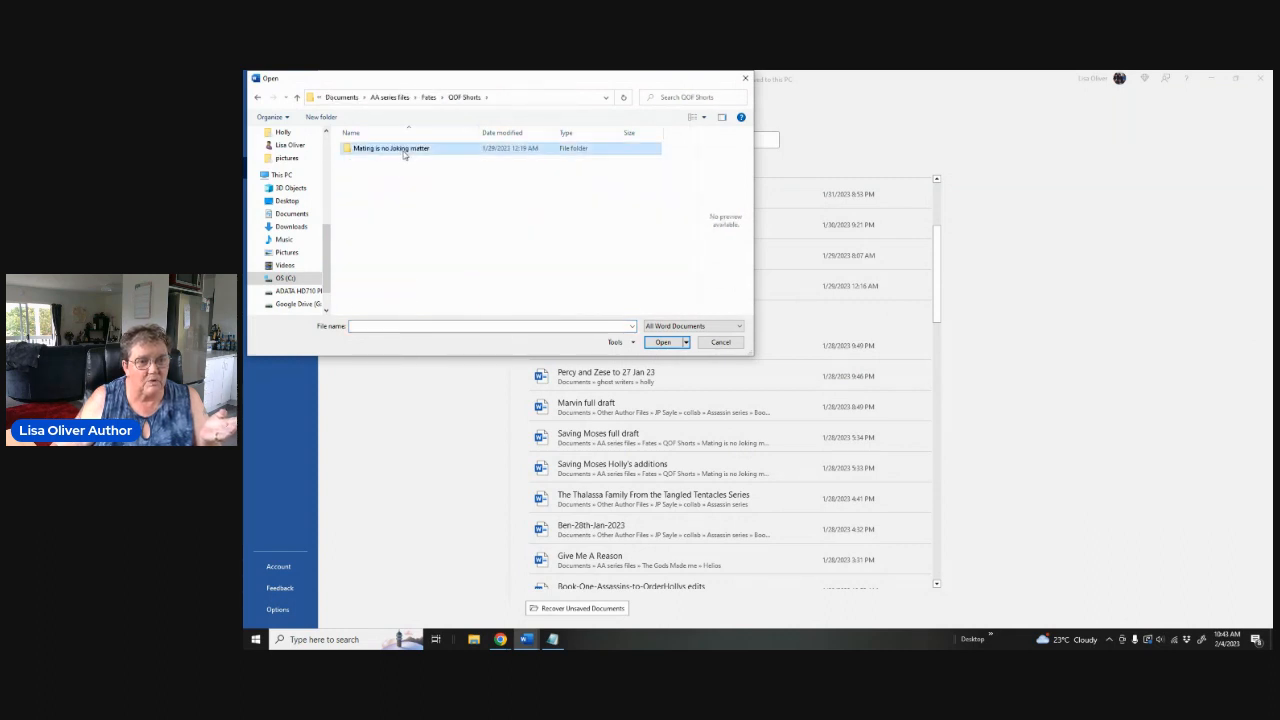
pyautogui.doubleClick(397, 154)
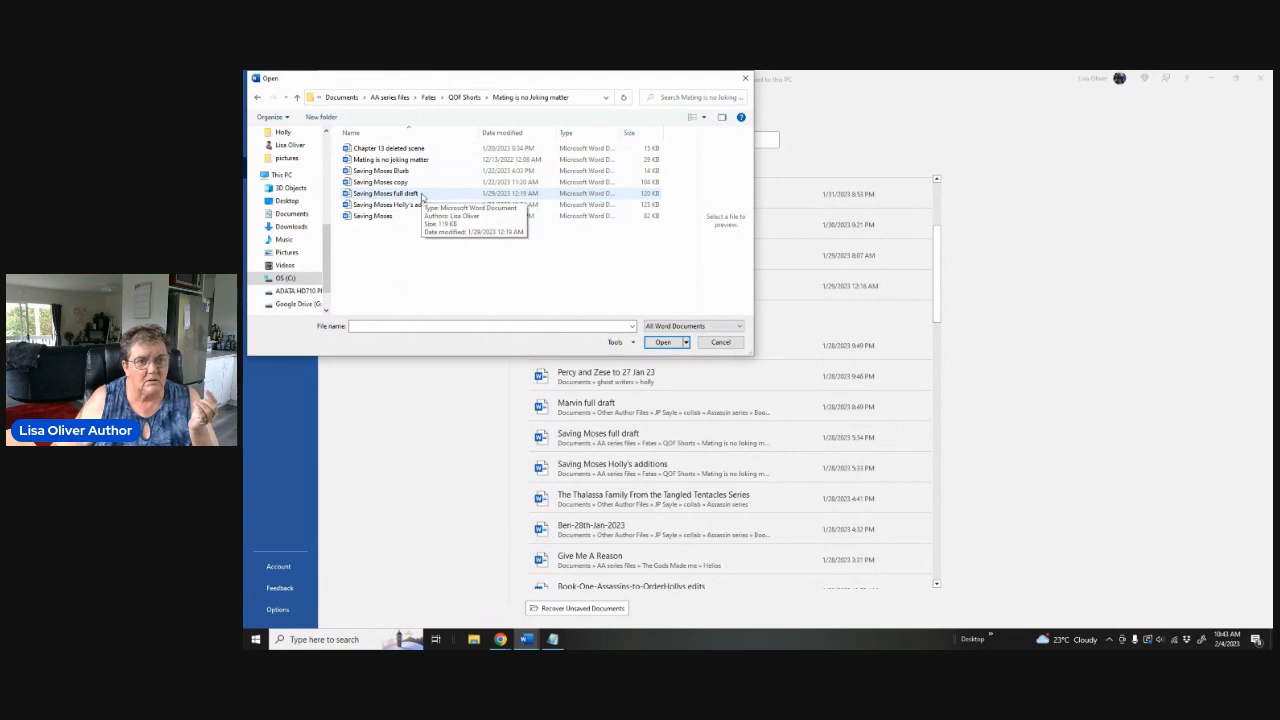
pyautogui.click(422, 195)
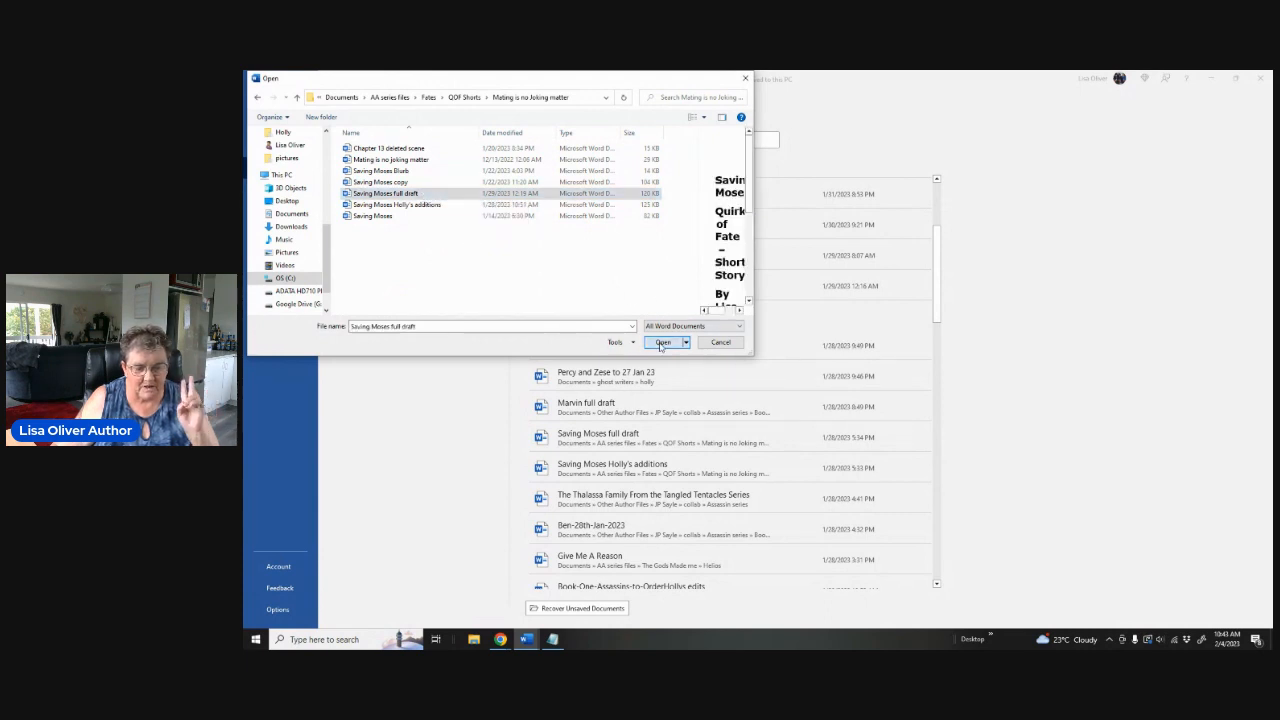
pyautogui.click(662, 342)
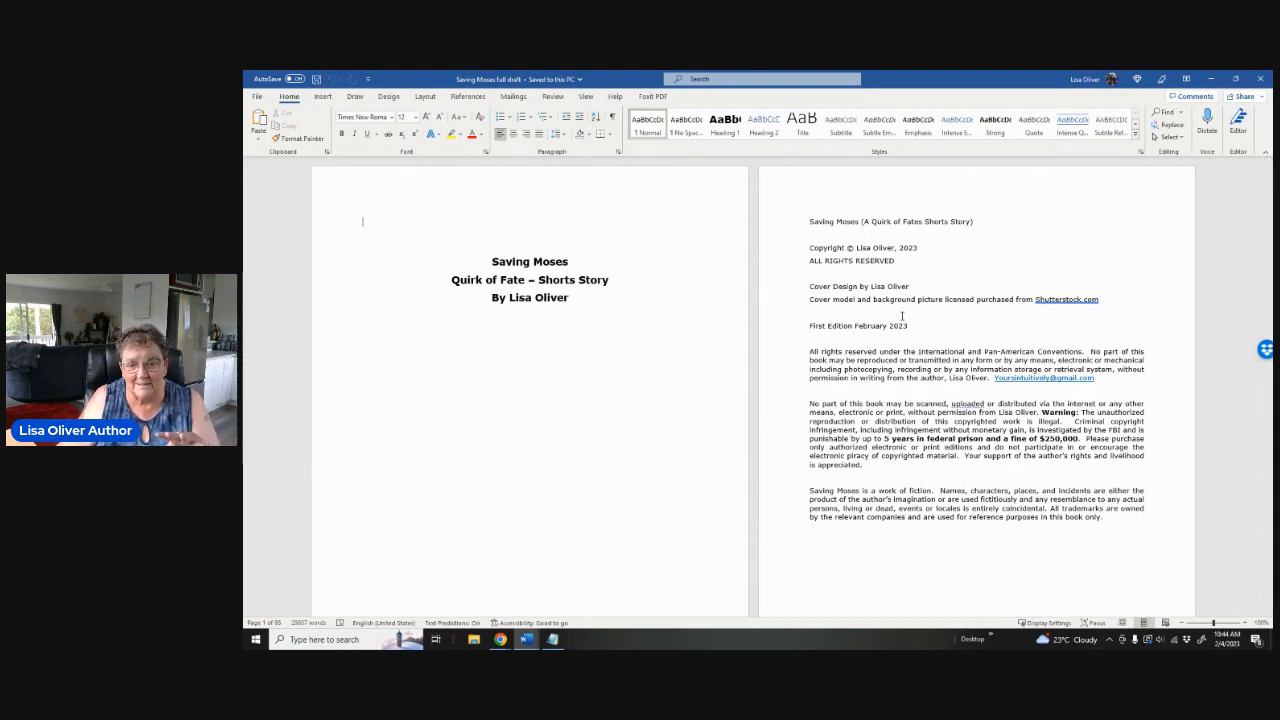
# Switch the document from the two-page display to One Page view and set the zoom to 100%
pyautogui.click(809, 221)
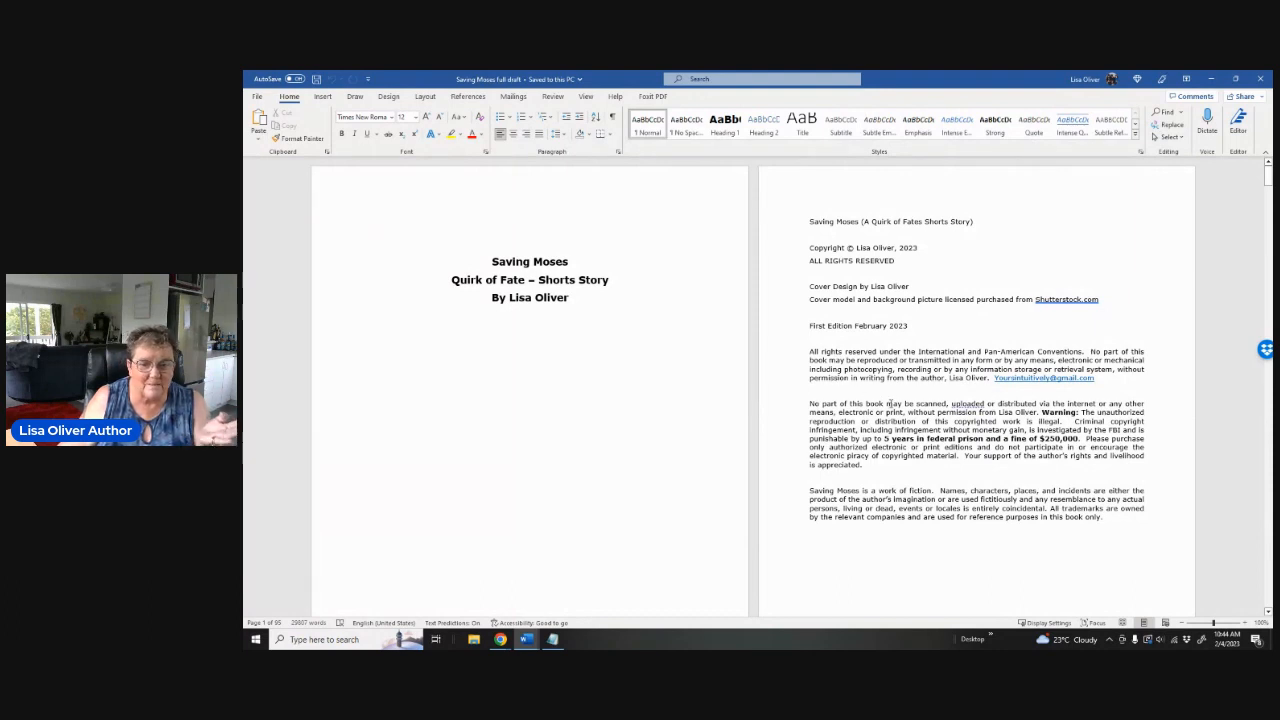
pyautogui.click(586, 96)
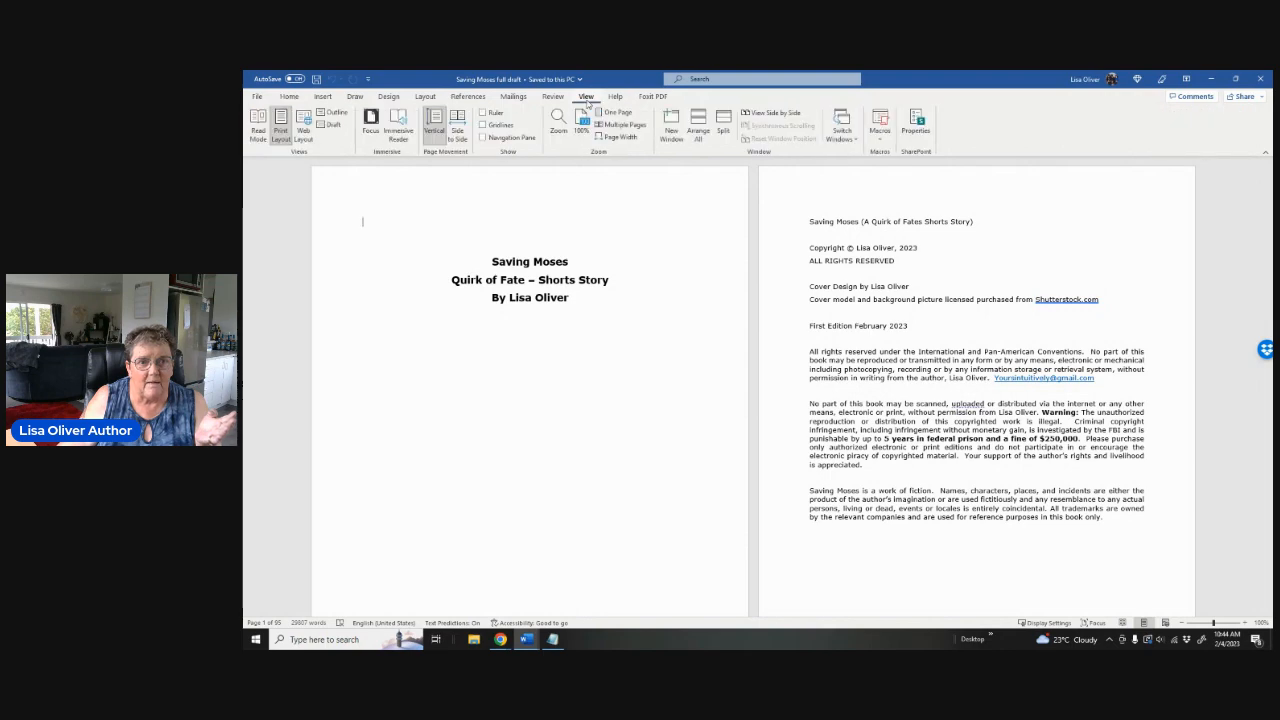
pyautogui.click(612, 112)
pyautogui.scroll(-8, 871, 238)
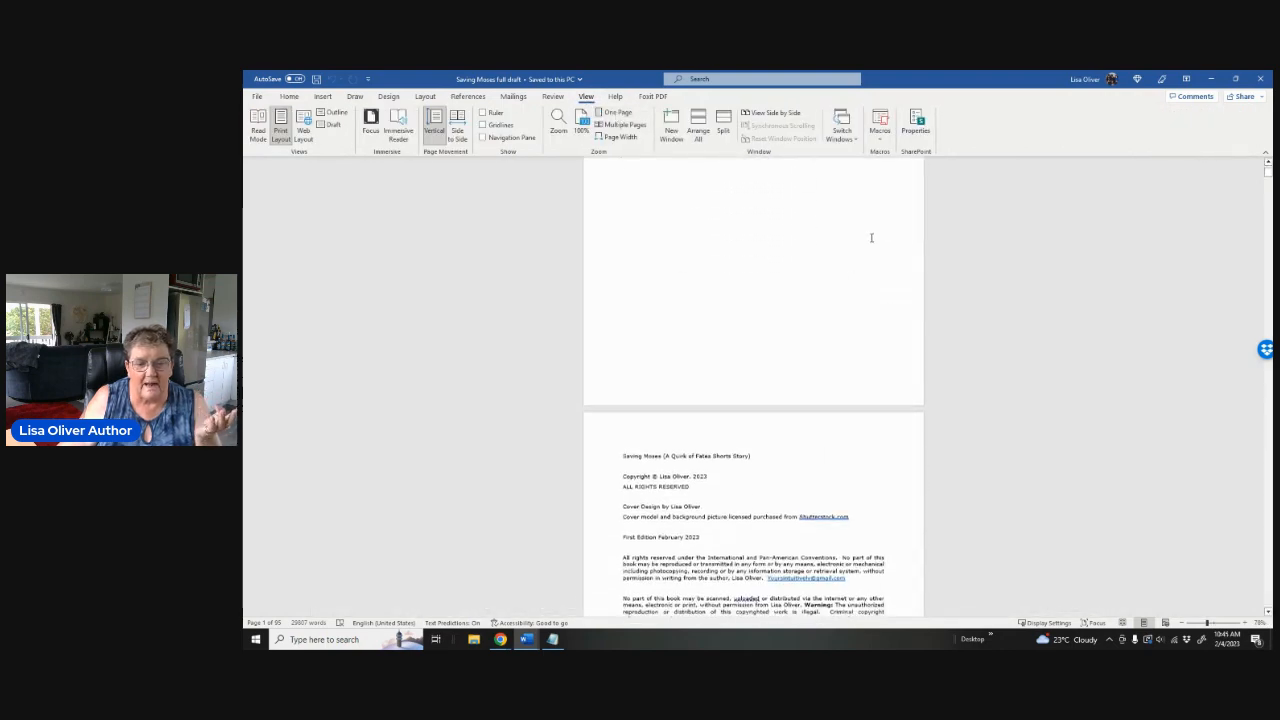
pyautogui.click(1214, 623)
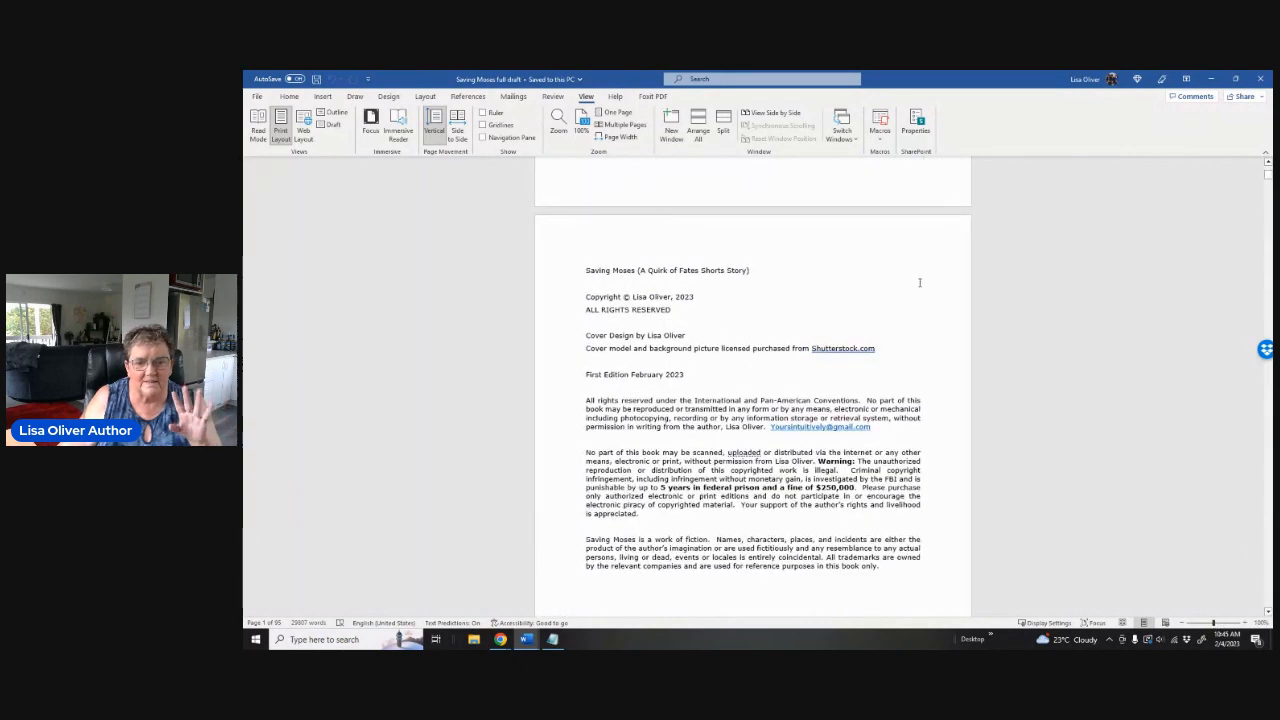
# Review the front matter from the copyright page to Chapter One, and check the style applied to the Chapter One heading
pyautogui.scroll(-5, 920, 283)
pyautogui.scroll(-8, 920, 283)
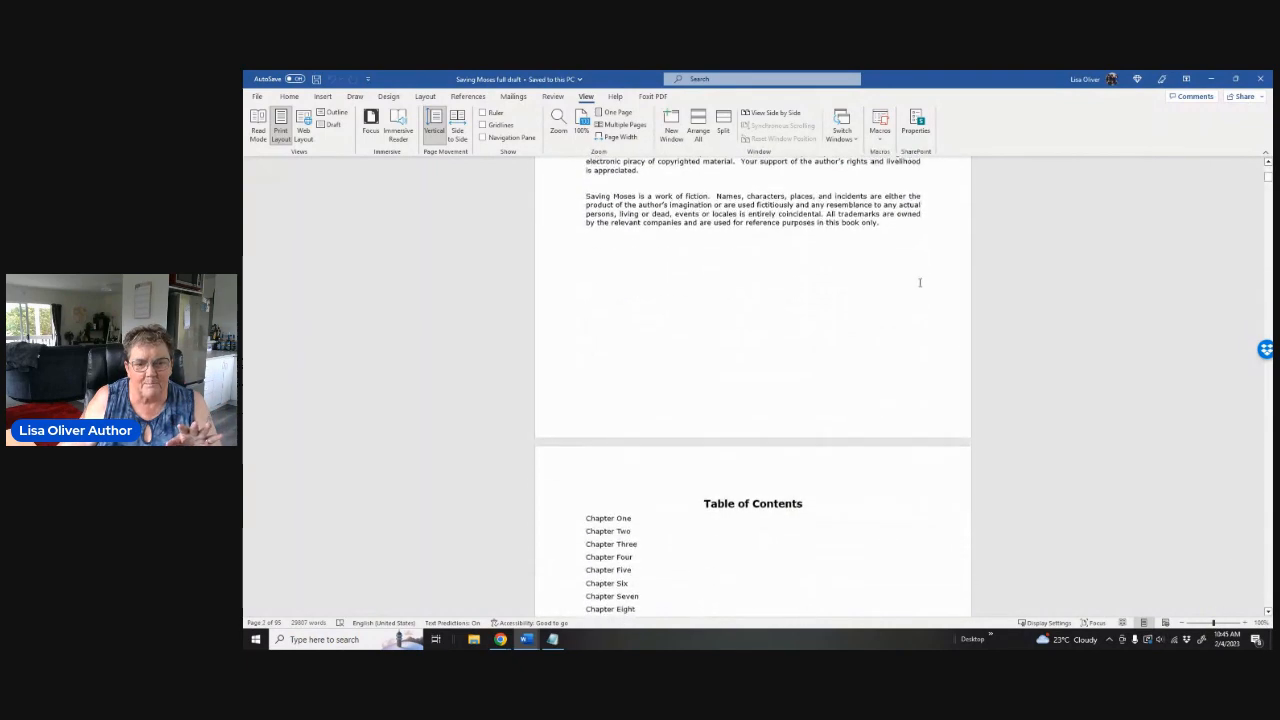
pyautogui.scroll(-1, 909, 280)
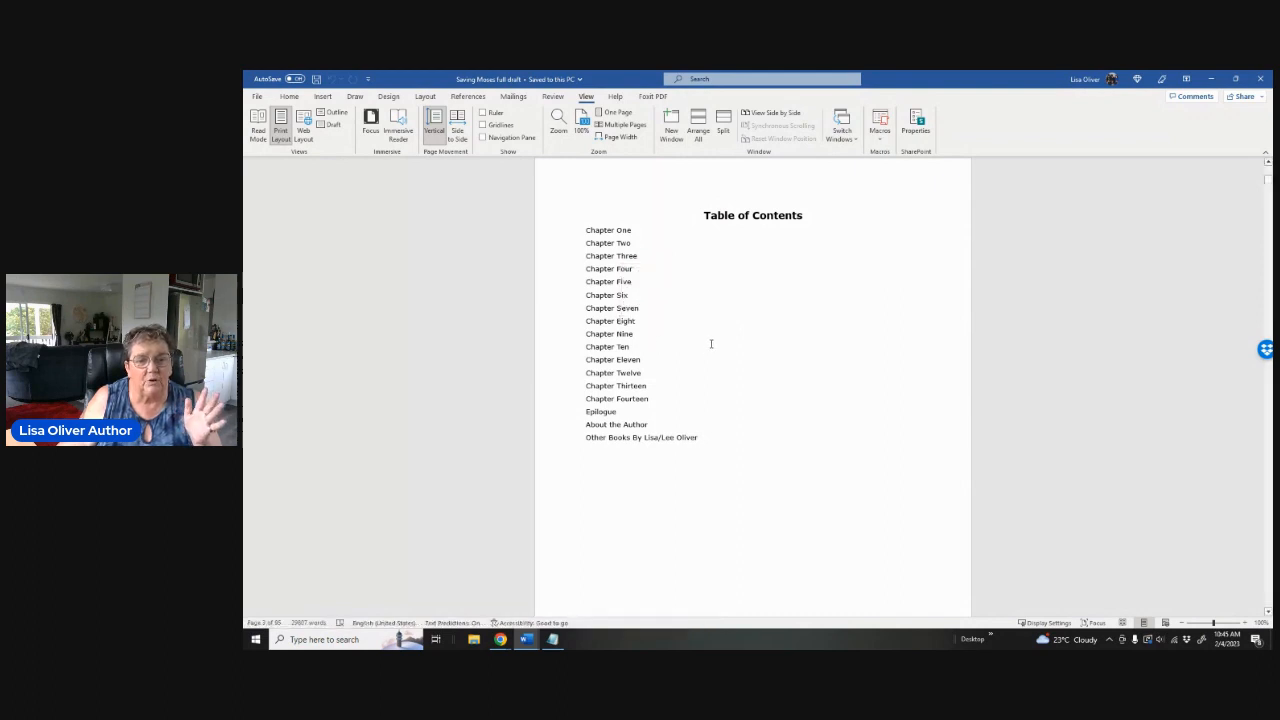
pyautogui.scroll(-8, 711, 341)
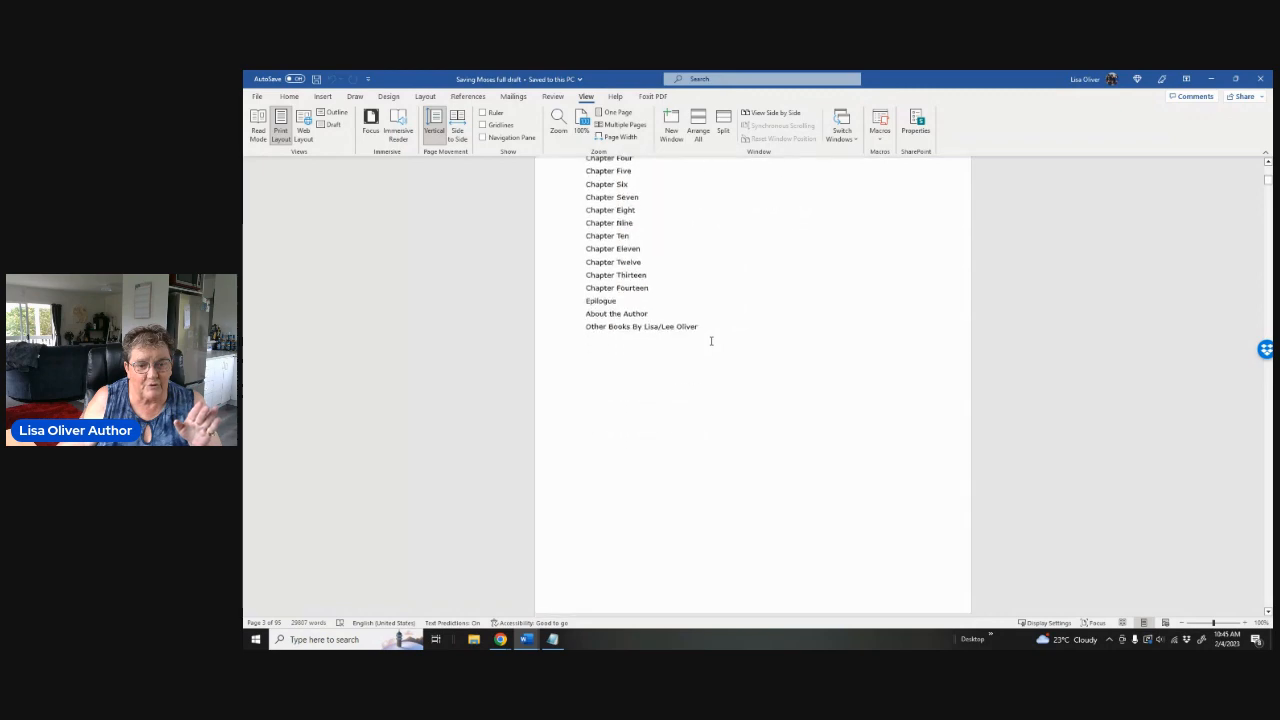
pyautogui.scroll(-4, 711, 341)
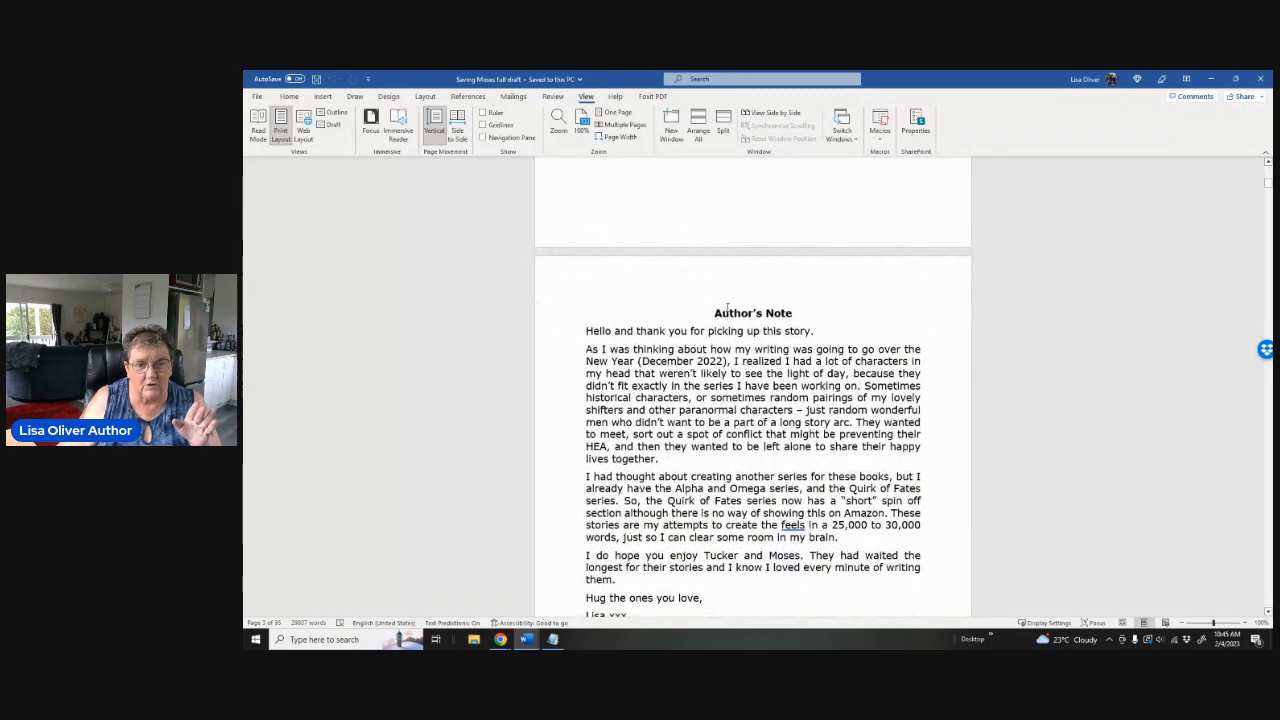
pyautogui.scroll(-9, 745, 332)
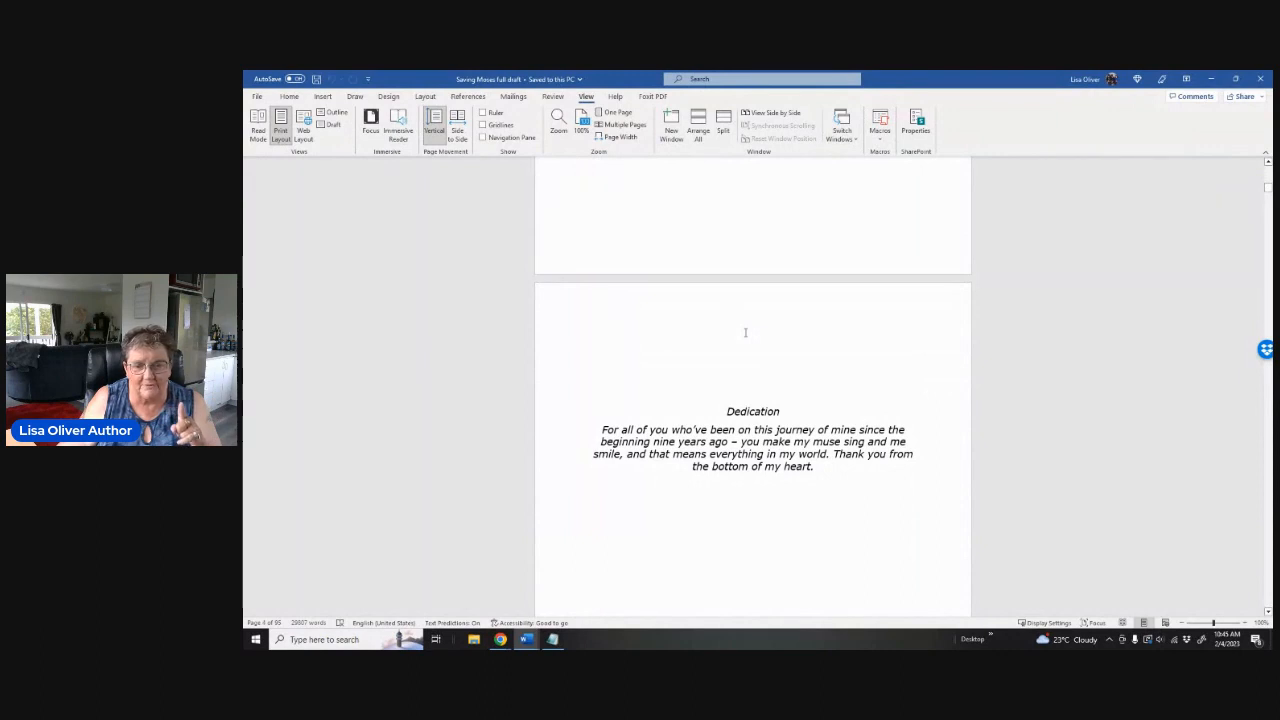
pyautogui.scroll(-5, 745, 332)
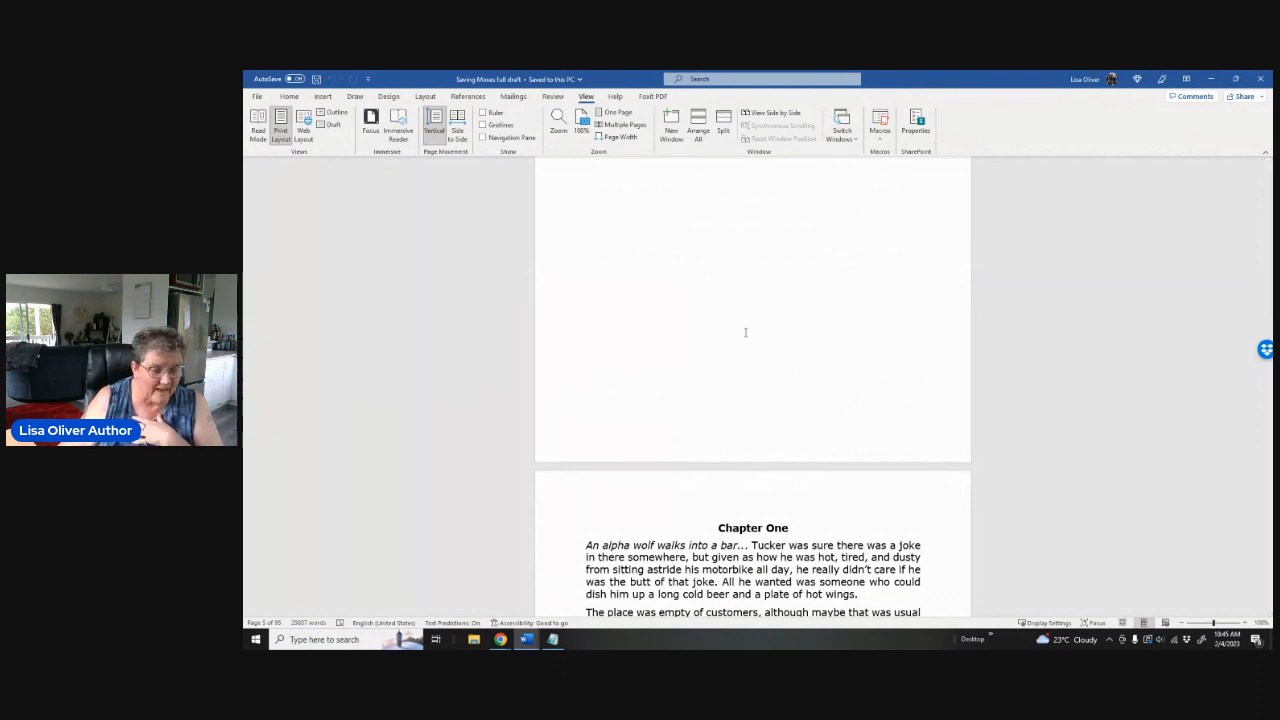
pyautogui.scroll(-5, 745, 332)
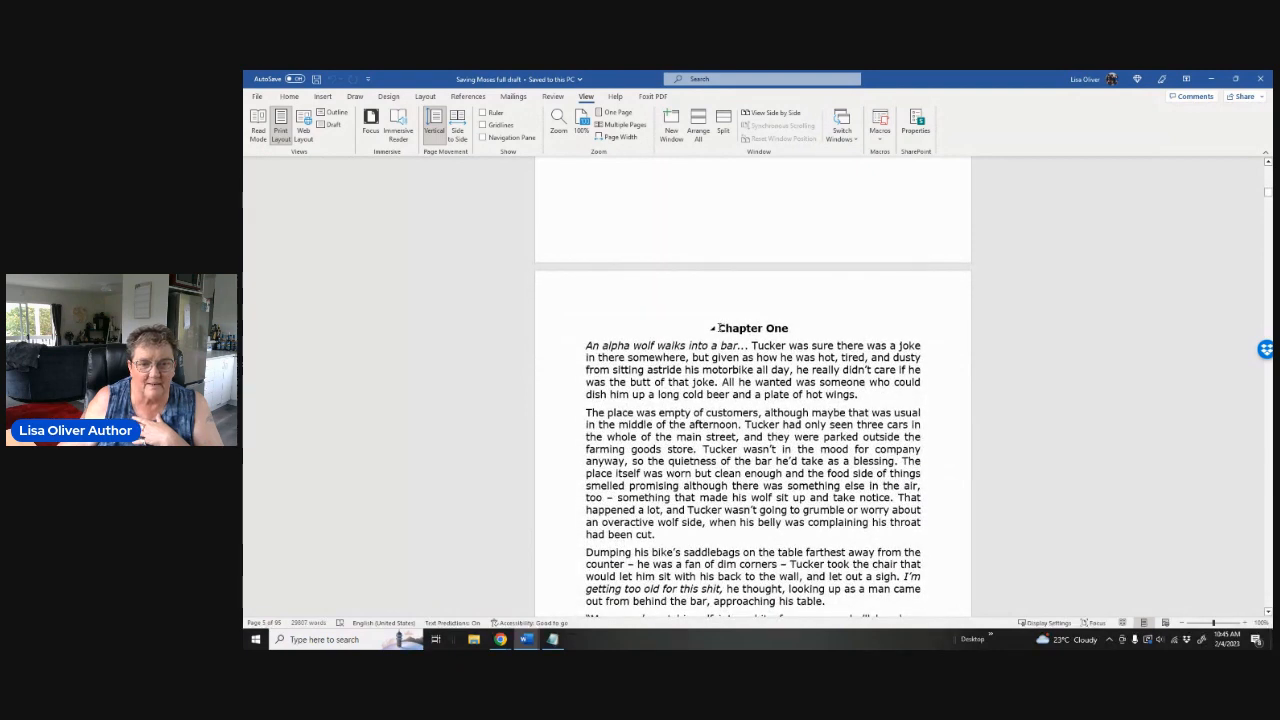
pyautogui.moveTo(718, 329); pyautogui.dragTo(794, 329)
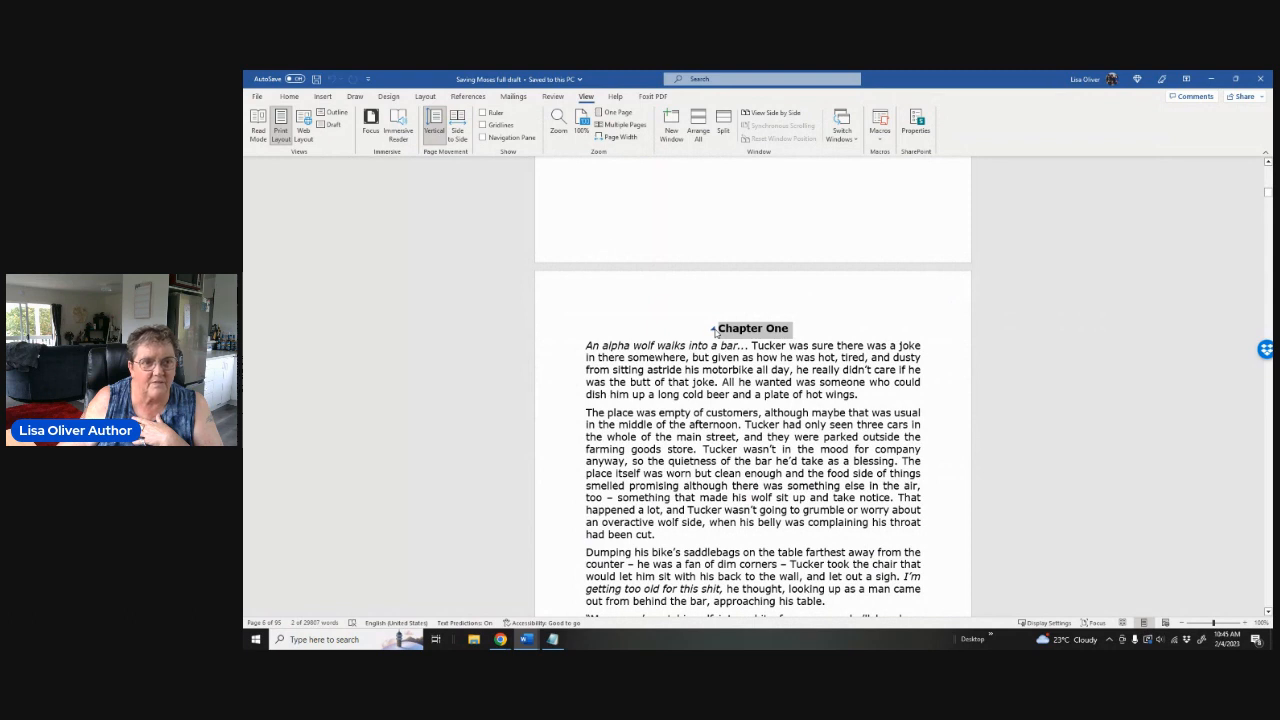
pyautogui.click(289, 96)
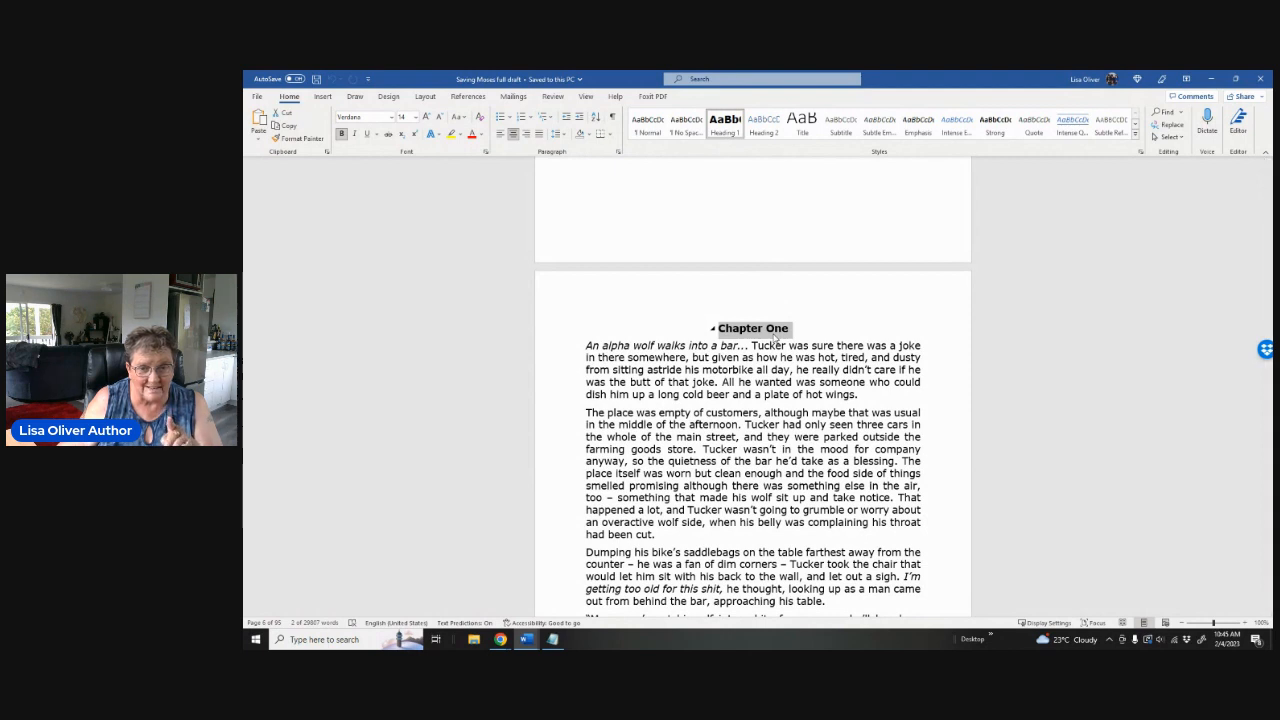
# Delete all the chapter, epilogue and back-matter entries beneath the Table of Contents heading, keeping the heading itself
pyautogui.scroll(5, 827, 350)
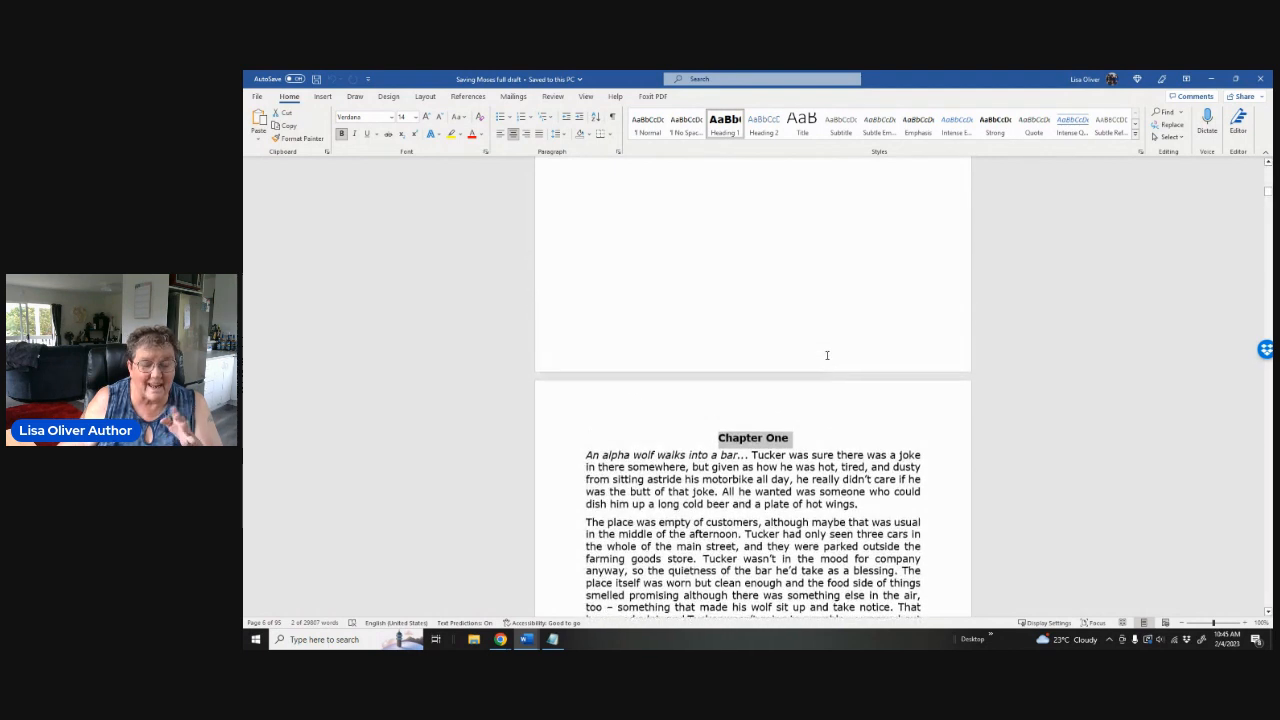
pyautogui.scroll(10, 827, 354)
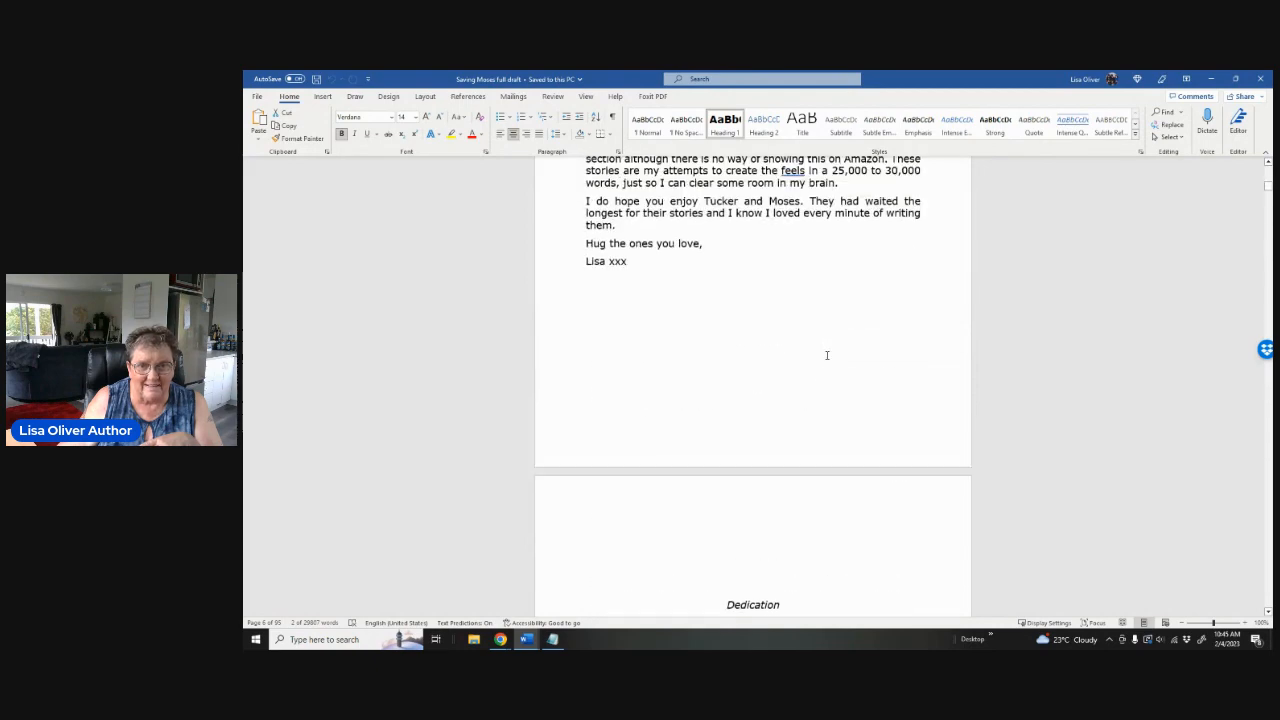
pyautogui.scroll(5, 827, 355)
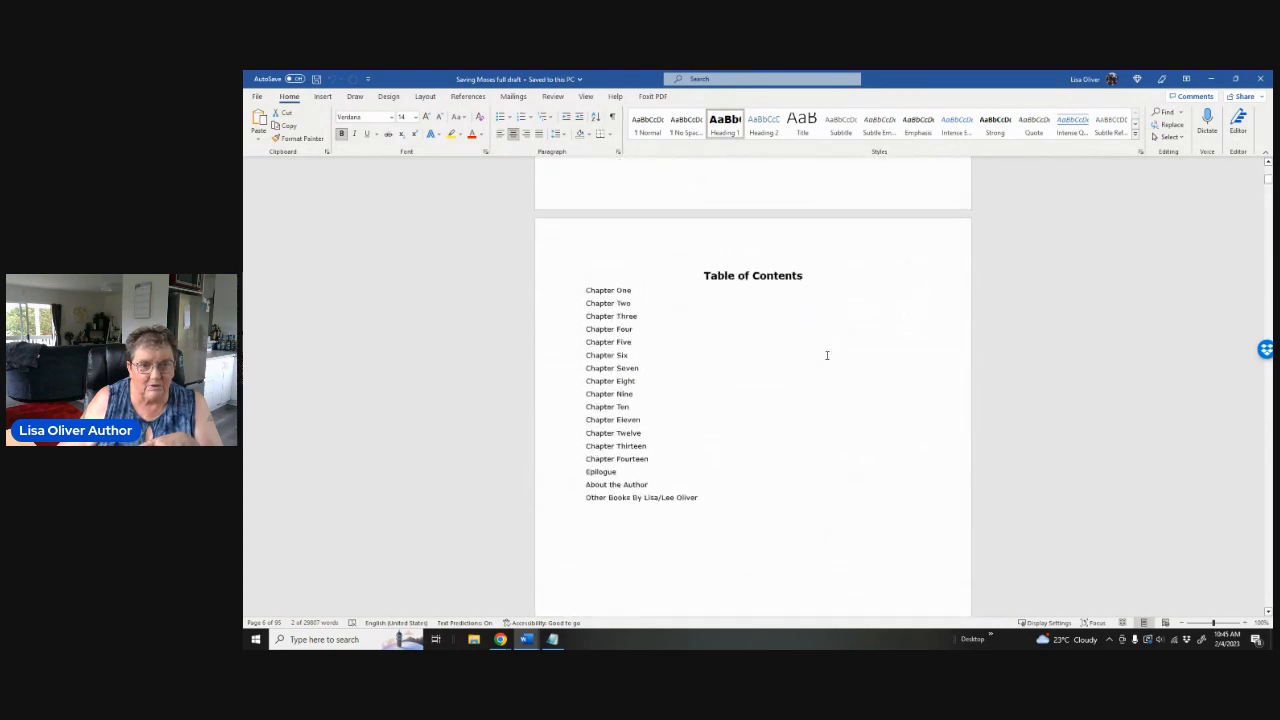
pyautogui.scroll(-1, 758, 278)
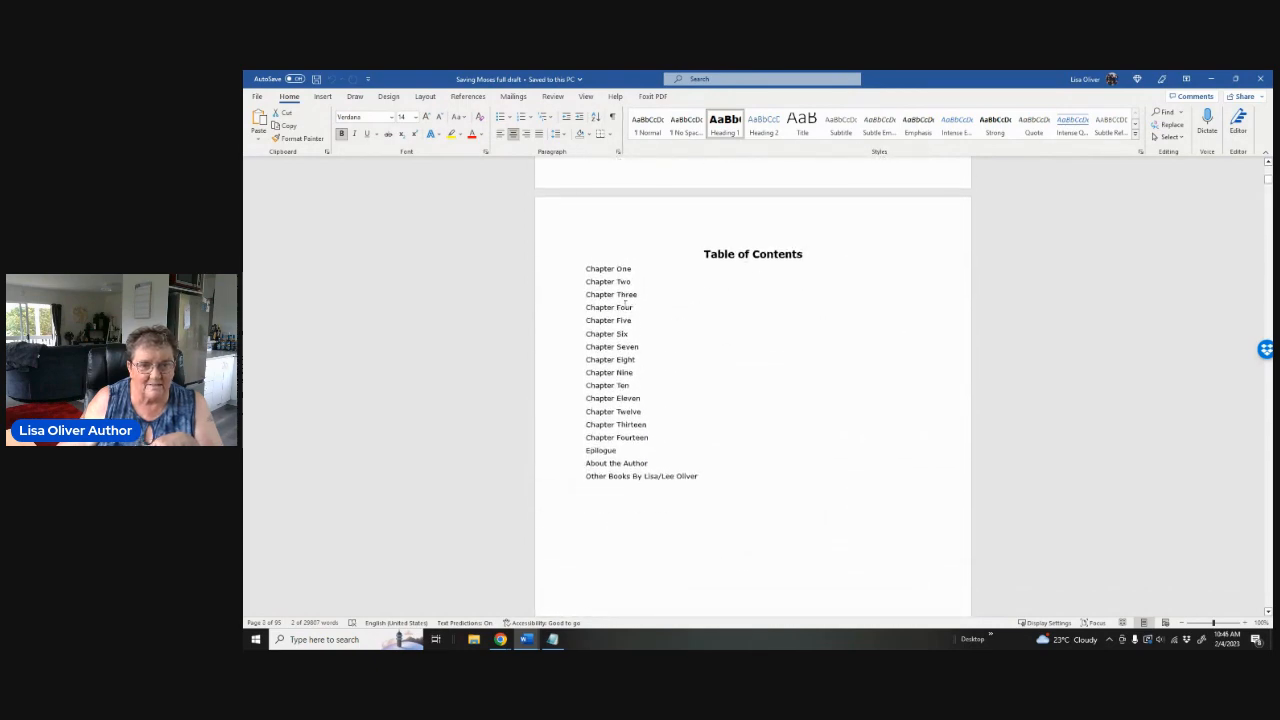
pyautogui.moveTo(585, 268); pyautogui.dragTo(722, 497)
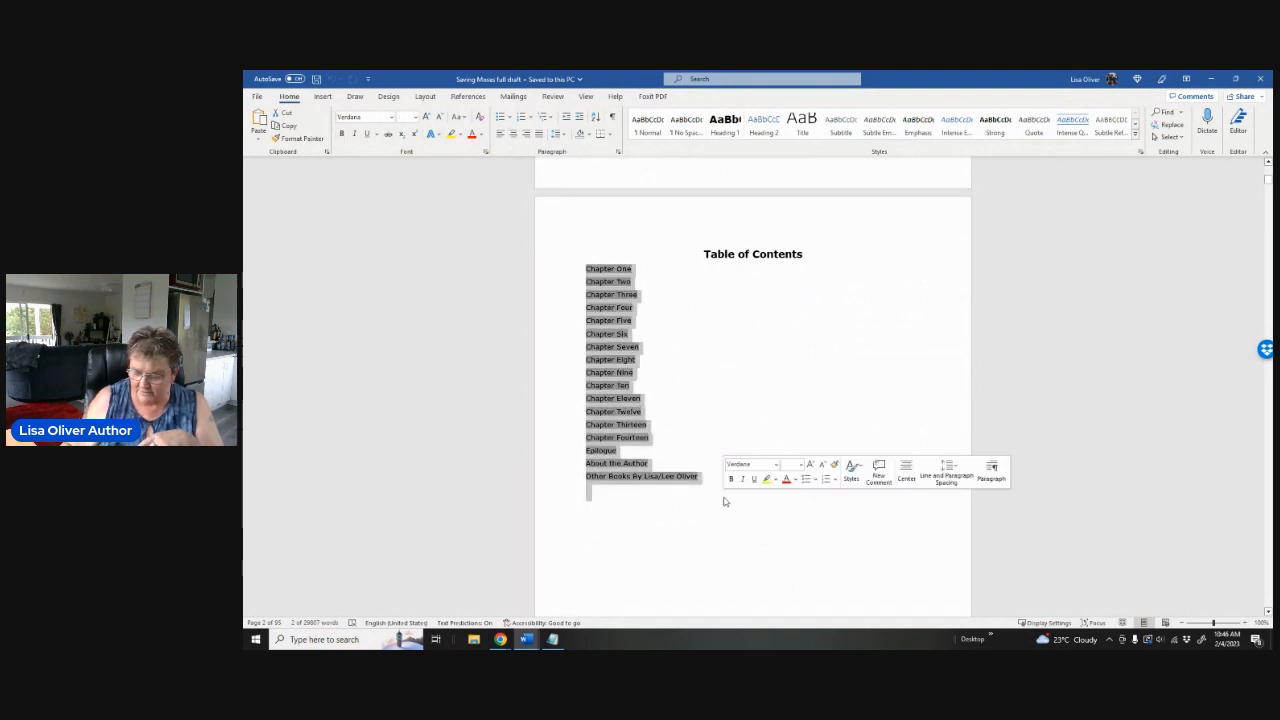
pyautogui.press('Delete')
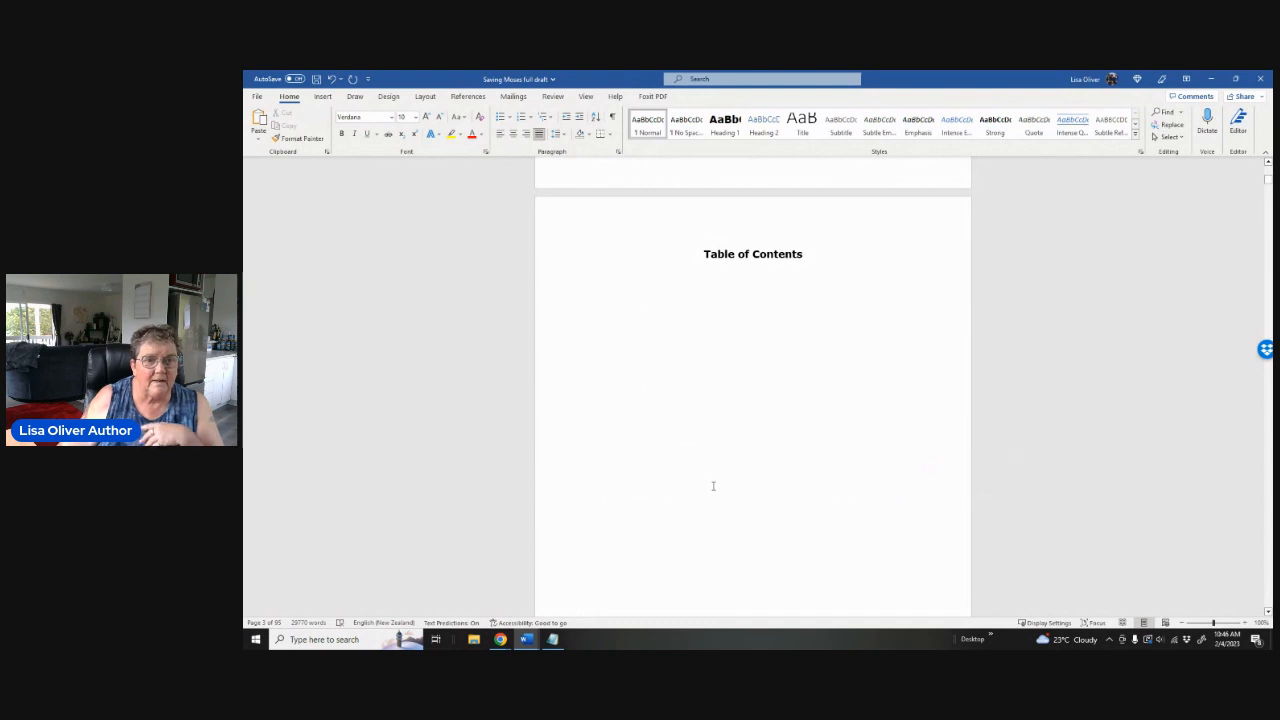
# Insert a custom table of contents beneath the Table of Contents heading, with page numbers off, hyperlinks kept and one heading level shown
pyautogui.click(470, 97)
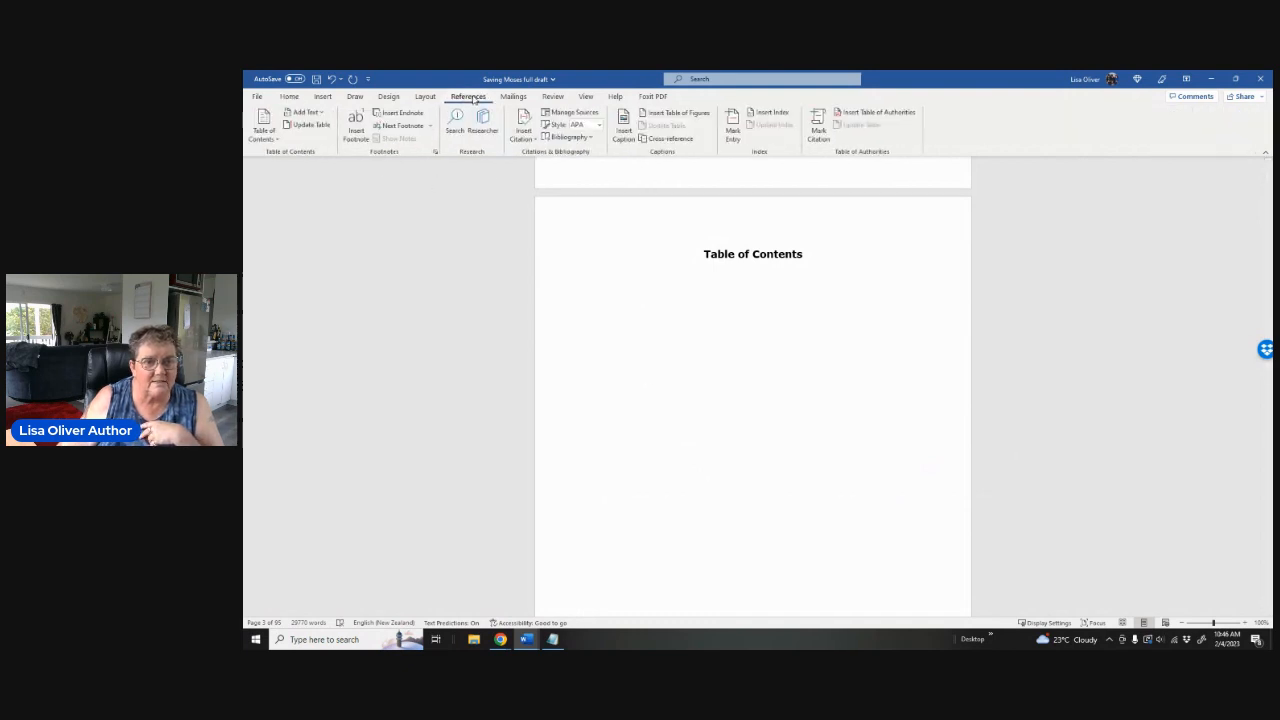
pyautogui.click(270, 140)
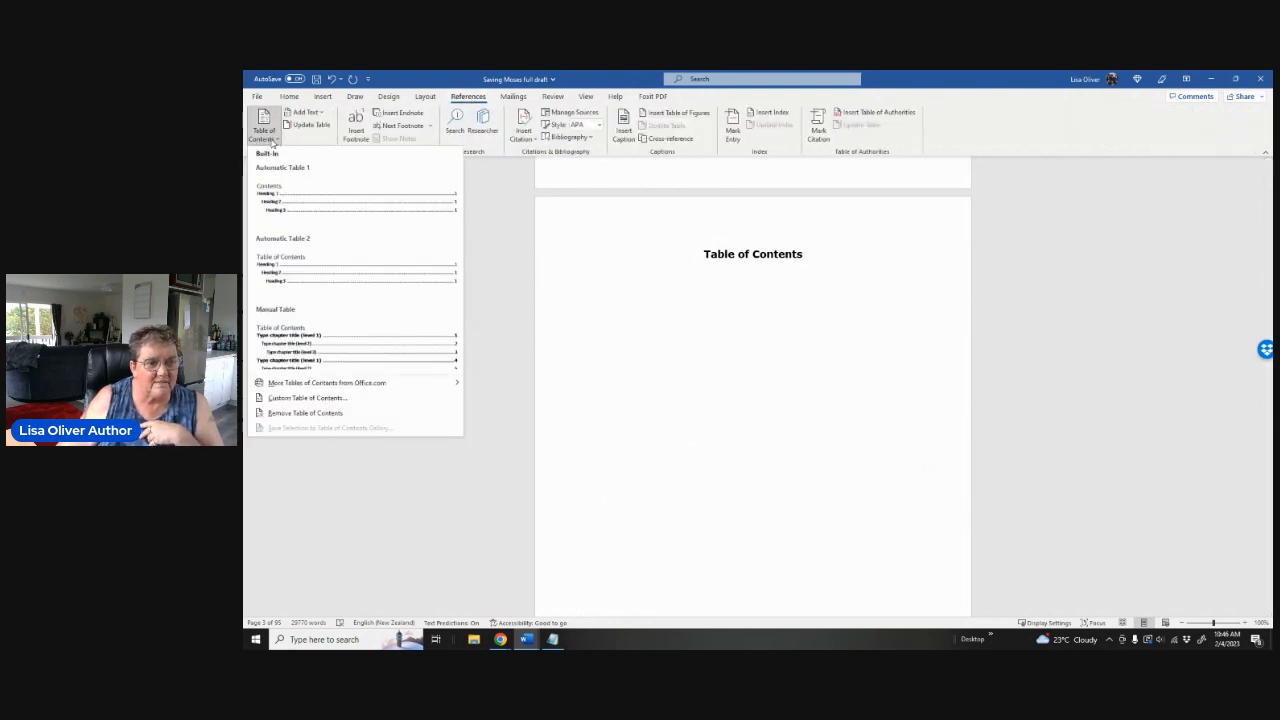
pyautogui.click(311, 398)
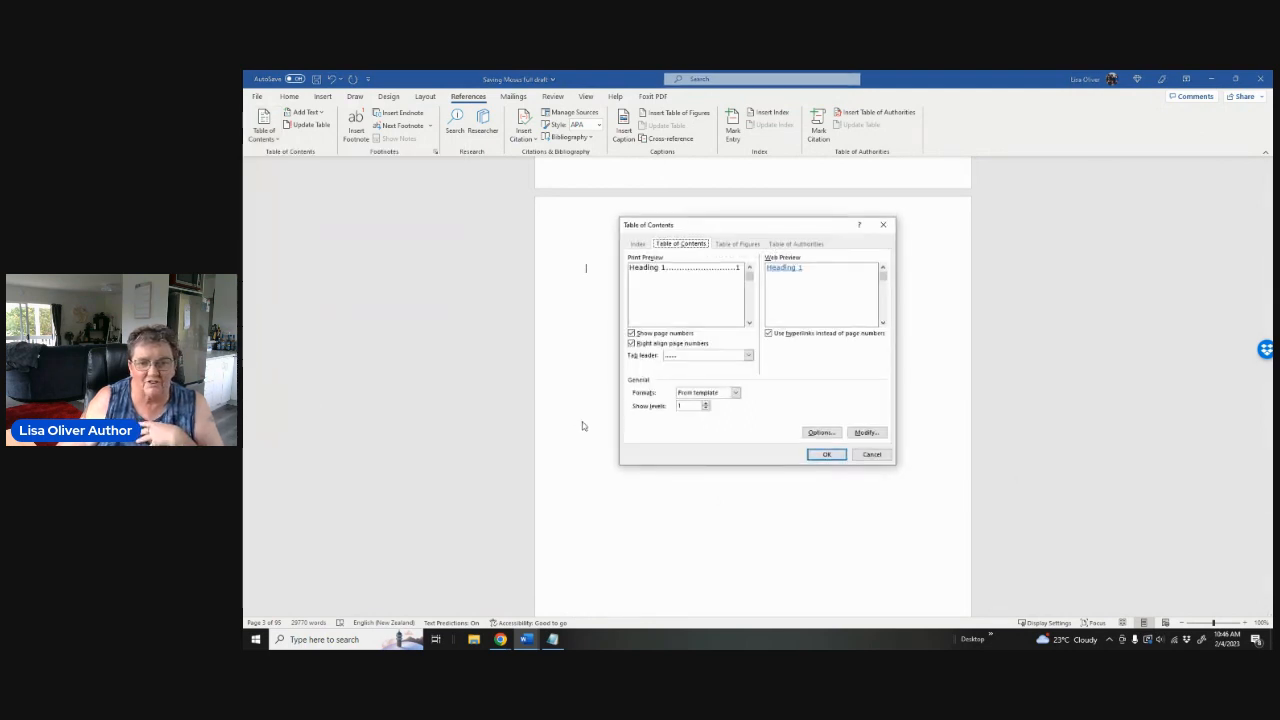
pyautogui.click(632, 334)
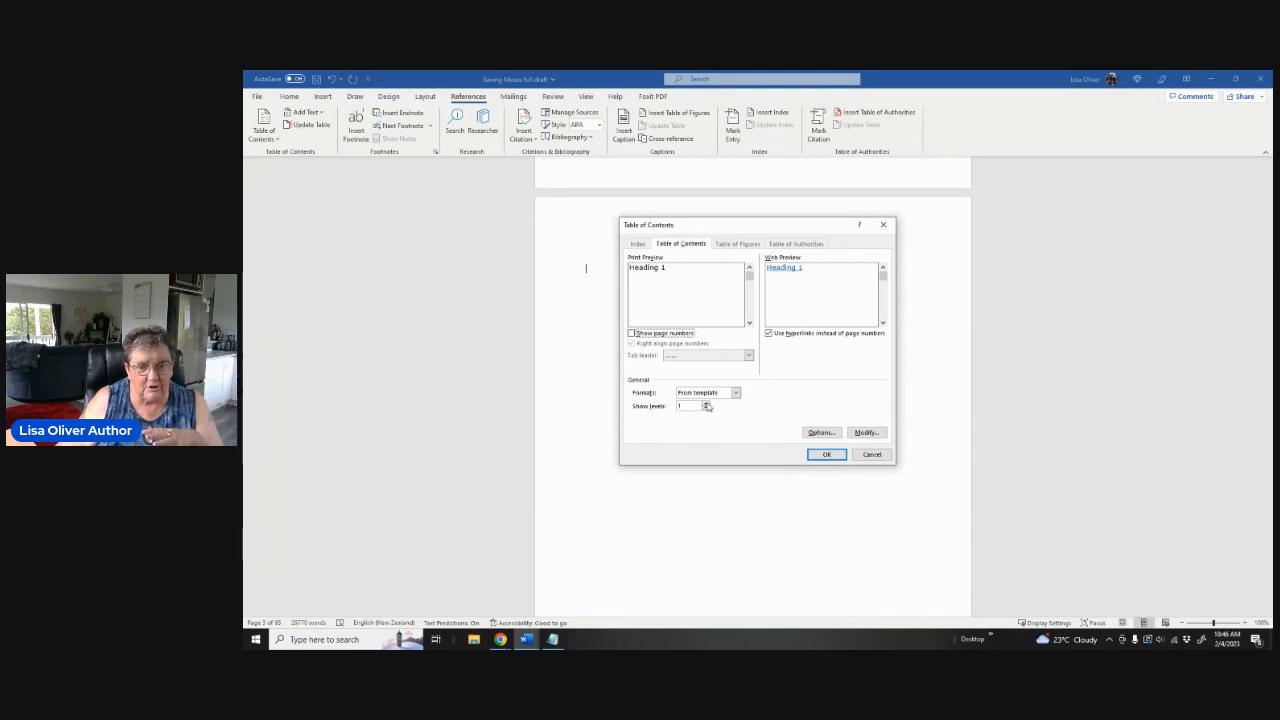
pyautogui.click(706, 403)
pyautogui.click(706, 403)
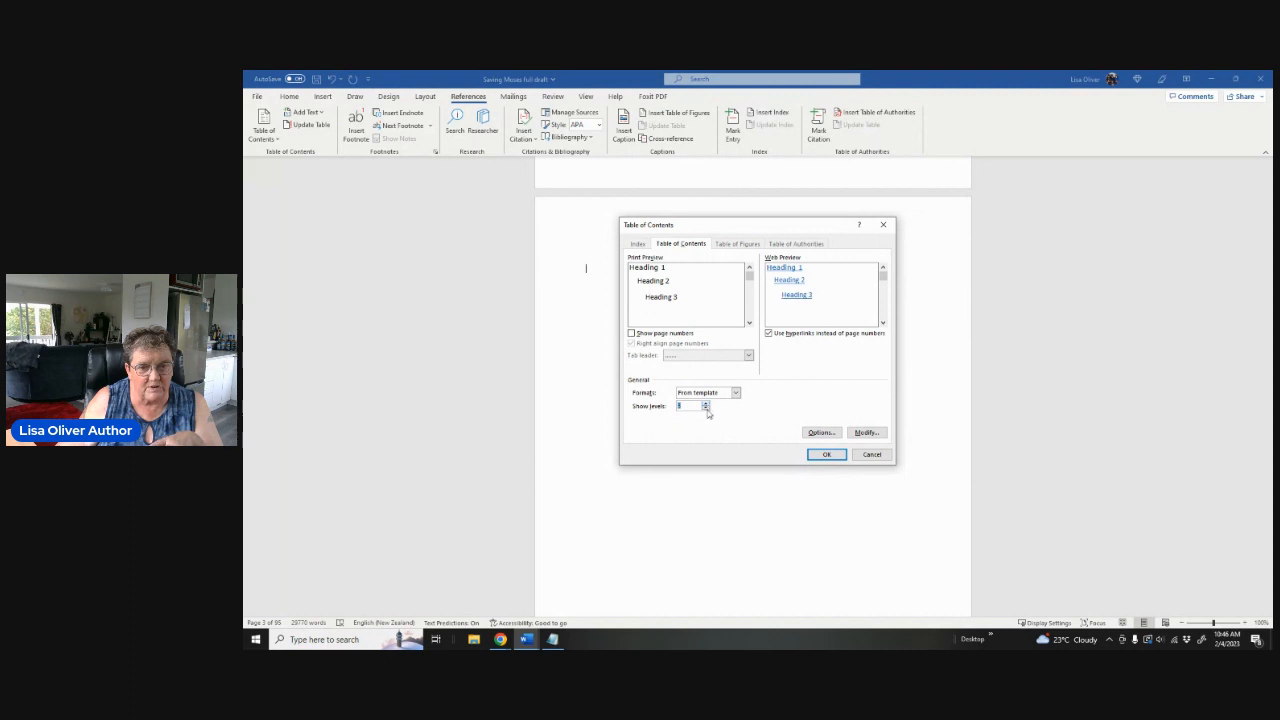
pyautogui.click(706, 408)
pyautogui.click(706, 408)
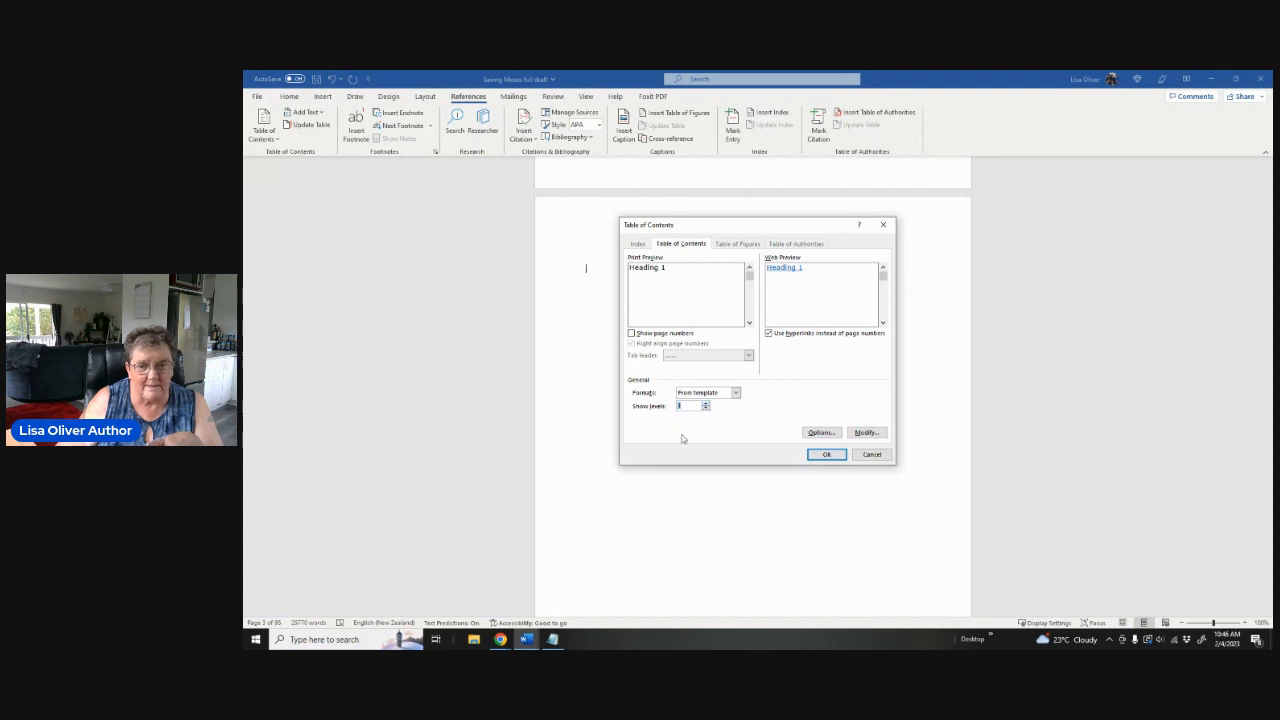
pyautogui.click(828, 455)
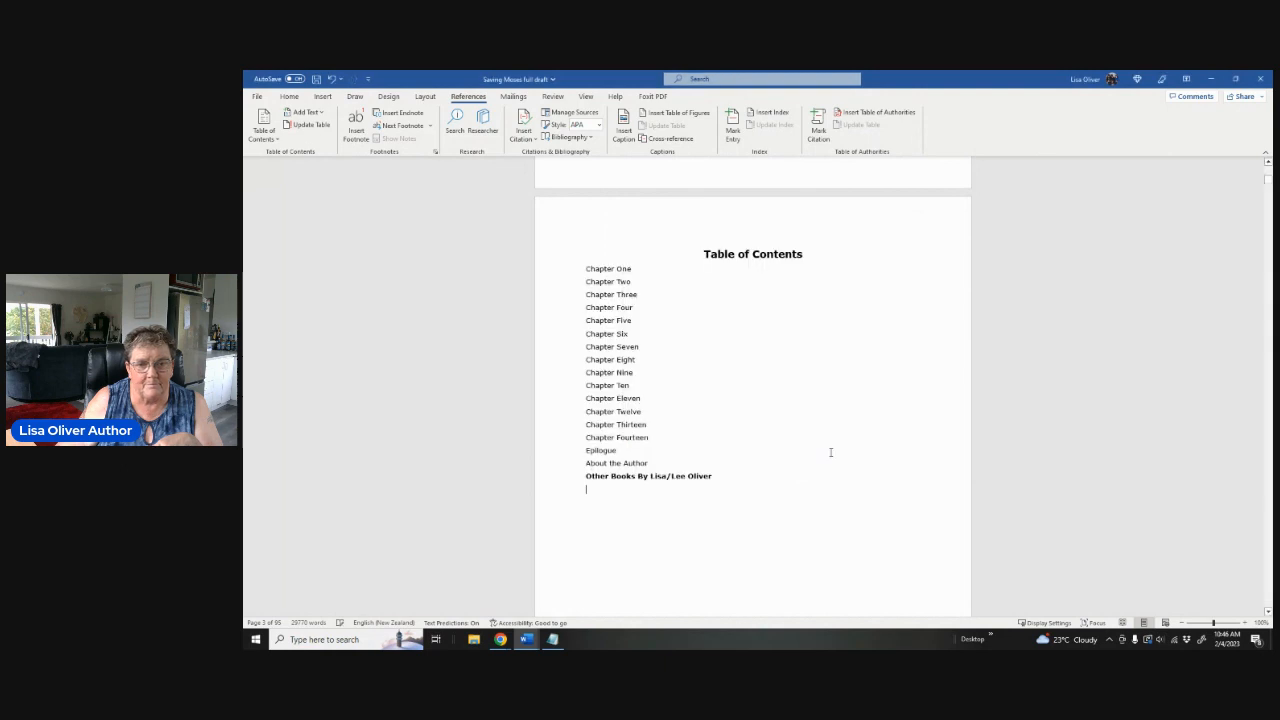
# Remove the bold formatting from the final entry of the table of contents so all entries share the same regular weight
pyautogui.tripleClick(584, 477)
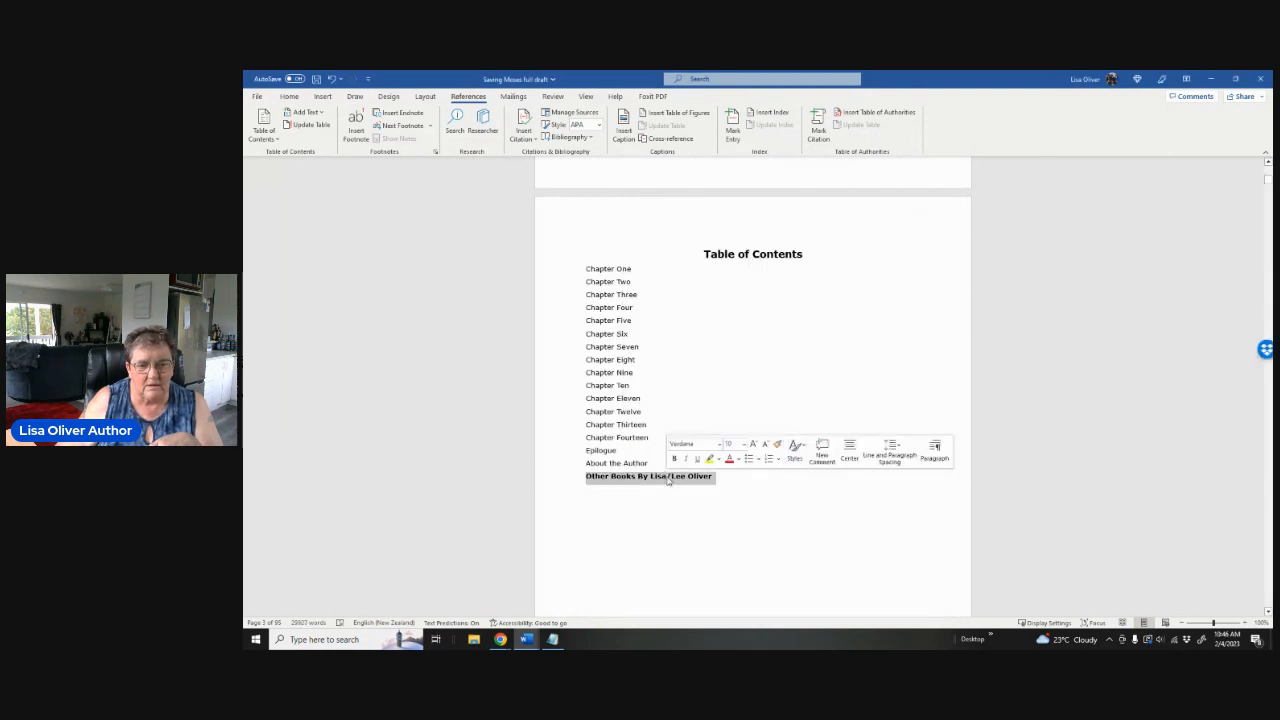
pyautogui.click(674, 458)
pyautogui.click(674, 459)
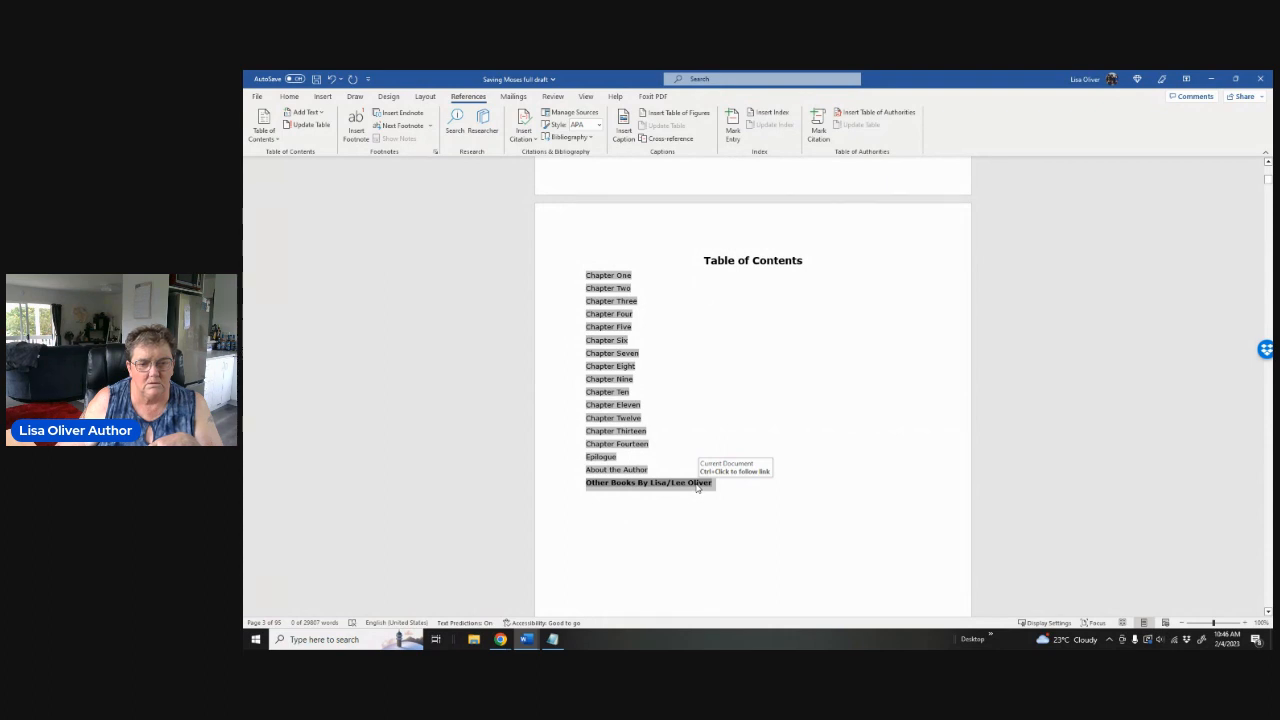
pyautogui.click(741, 492)
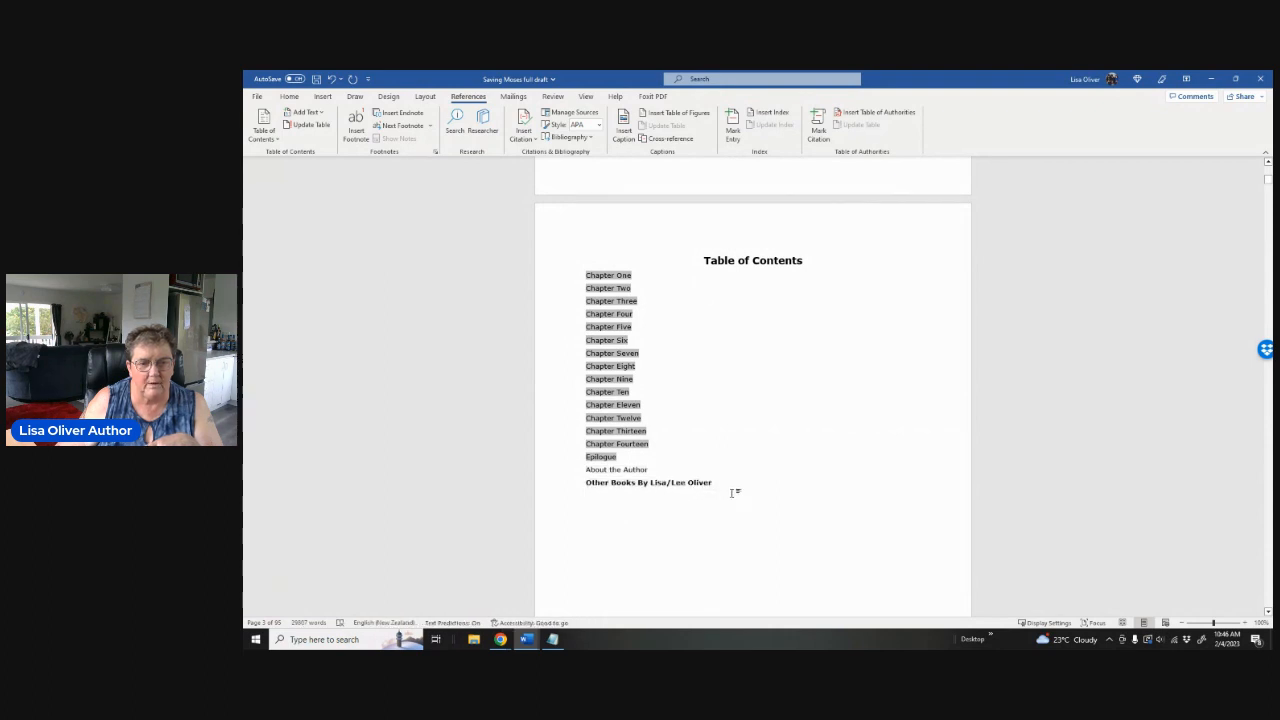
pyautogui.click(668, 450)
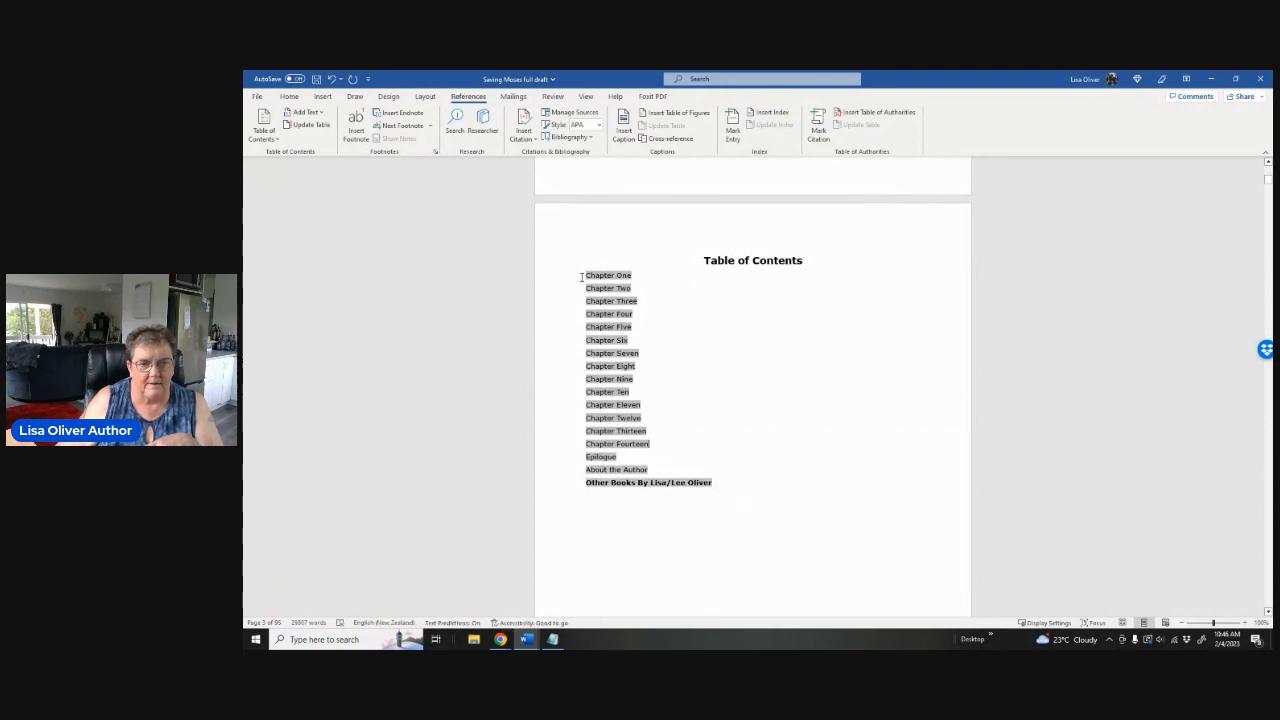
pyautogui.moveTo(585, 276); pyautogui.dragTo(751, 488)
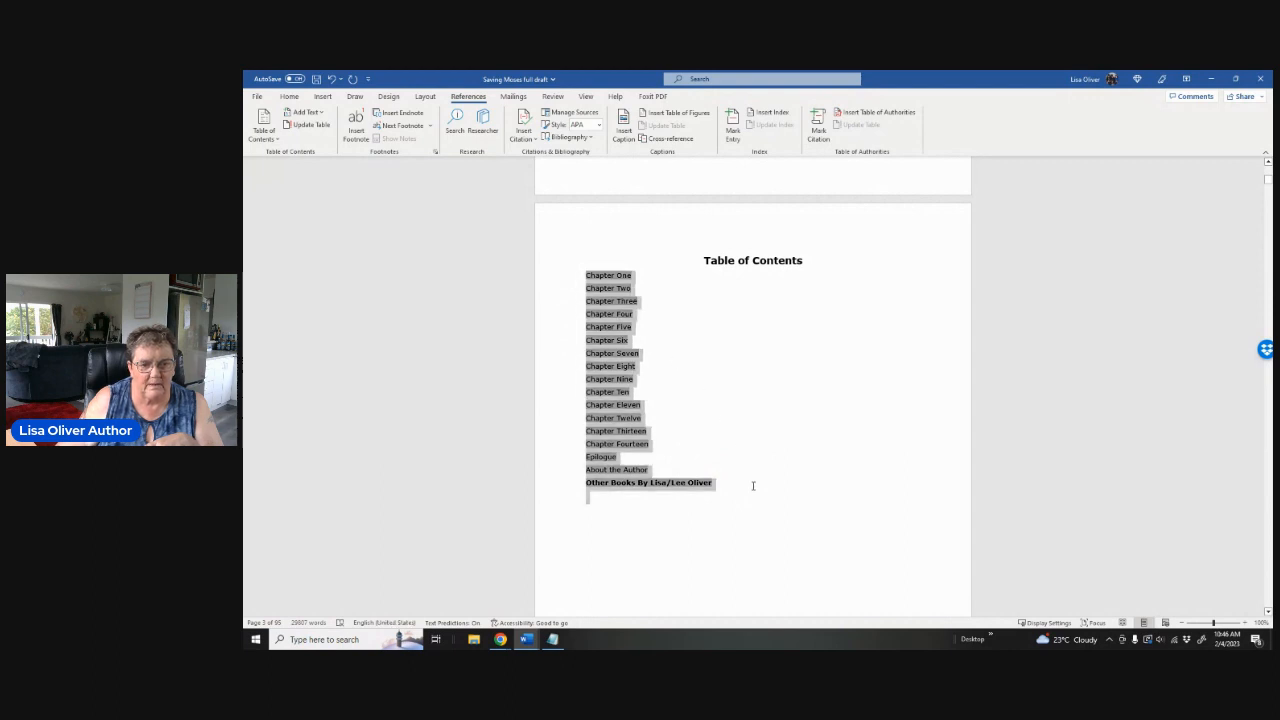
pyautogui.rightClick(611, 405)
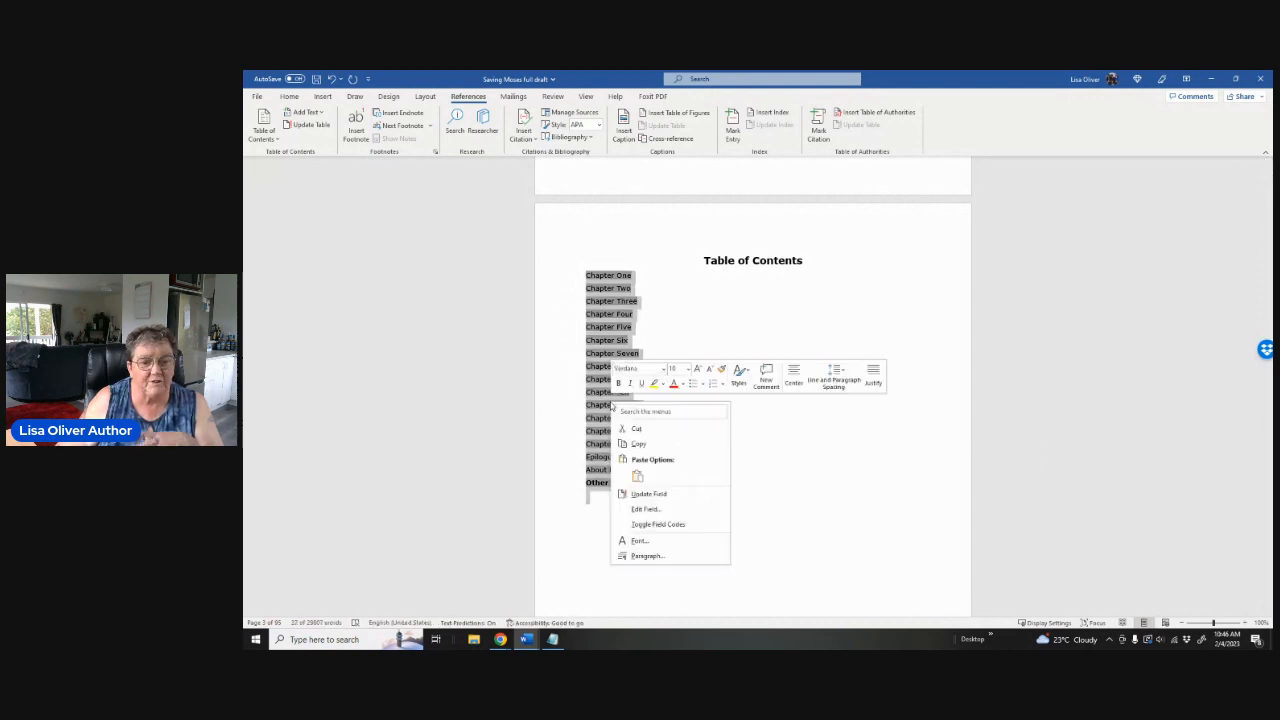
pyautogui.click(618, 384)
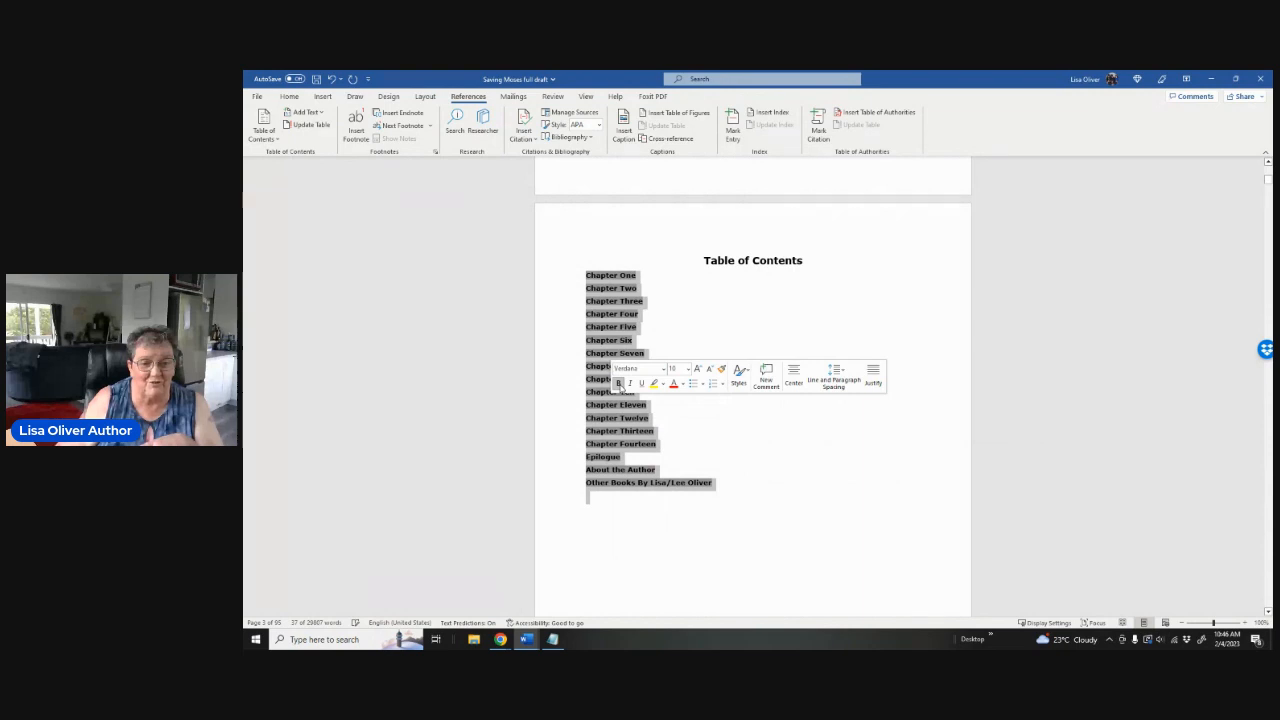
pyautogui.click(618, 384)
pyautogui.click(751, 482)
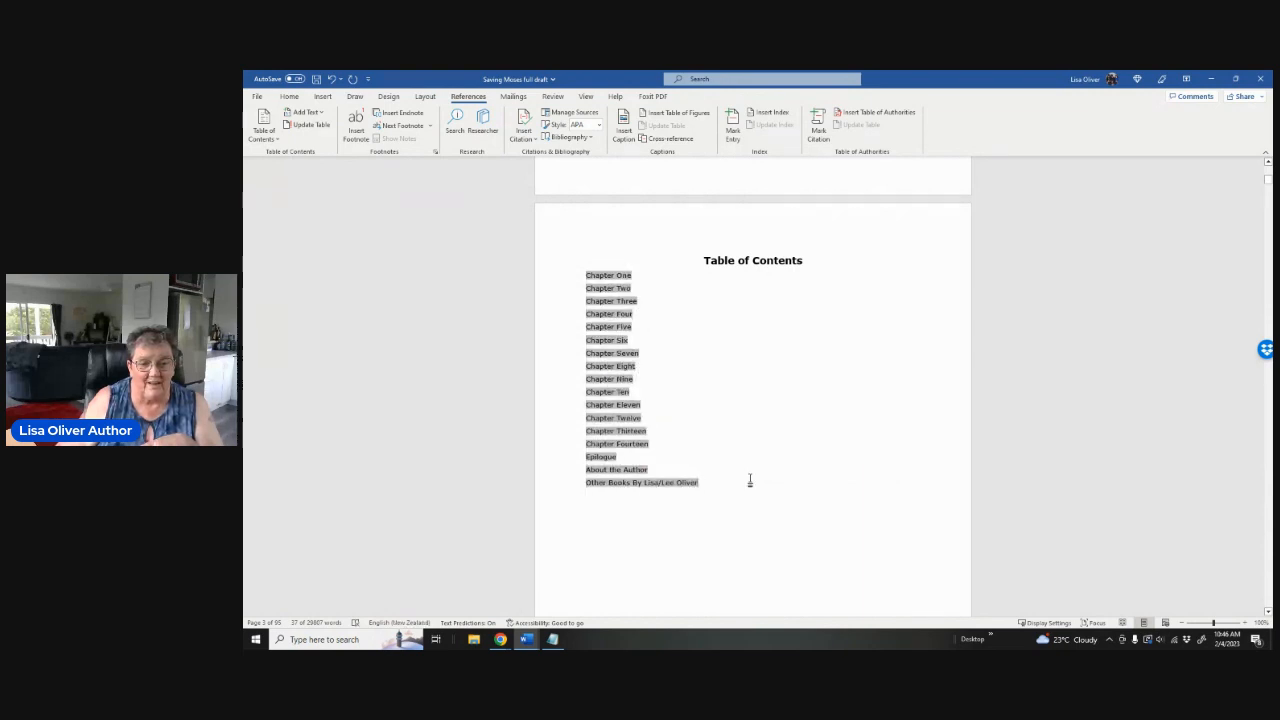
pyautogui.click(720, 544)
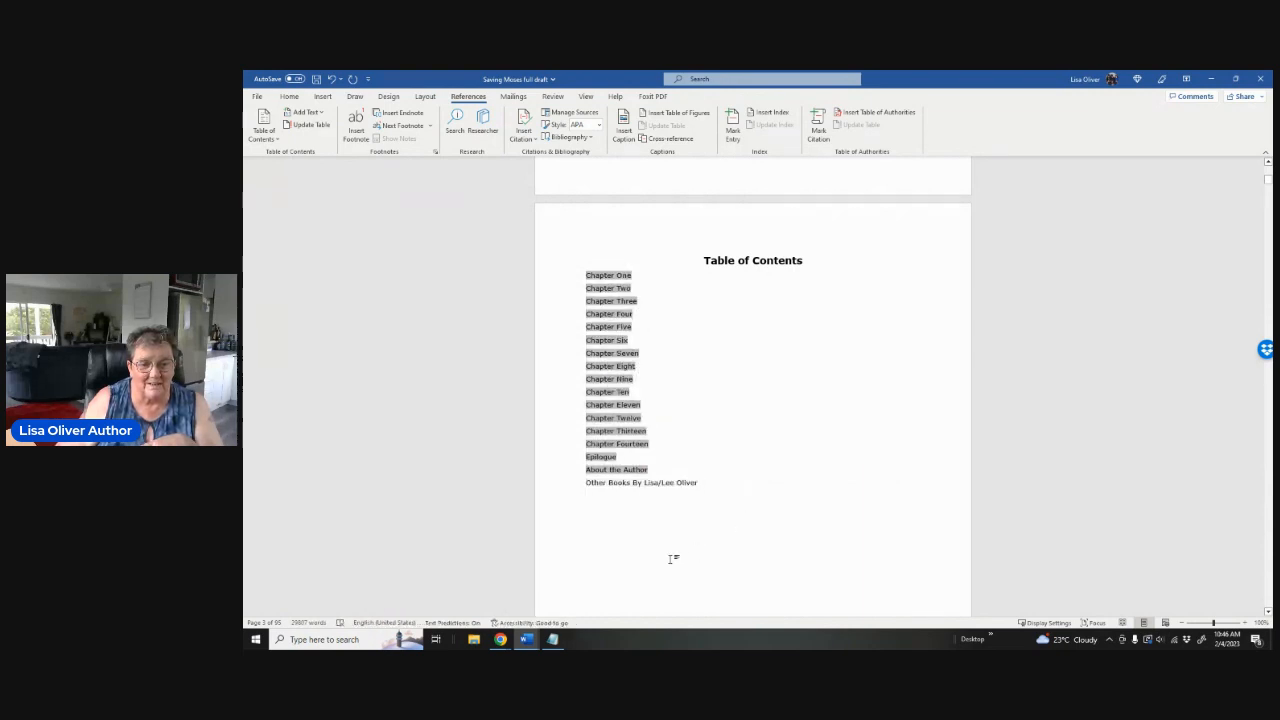
# Review the pages from the table of contents through the Author's Note and Dedication to Chapter One, examining the layout of its opening paragraphs
pyautogui.scroll(-1, 729, 491)
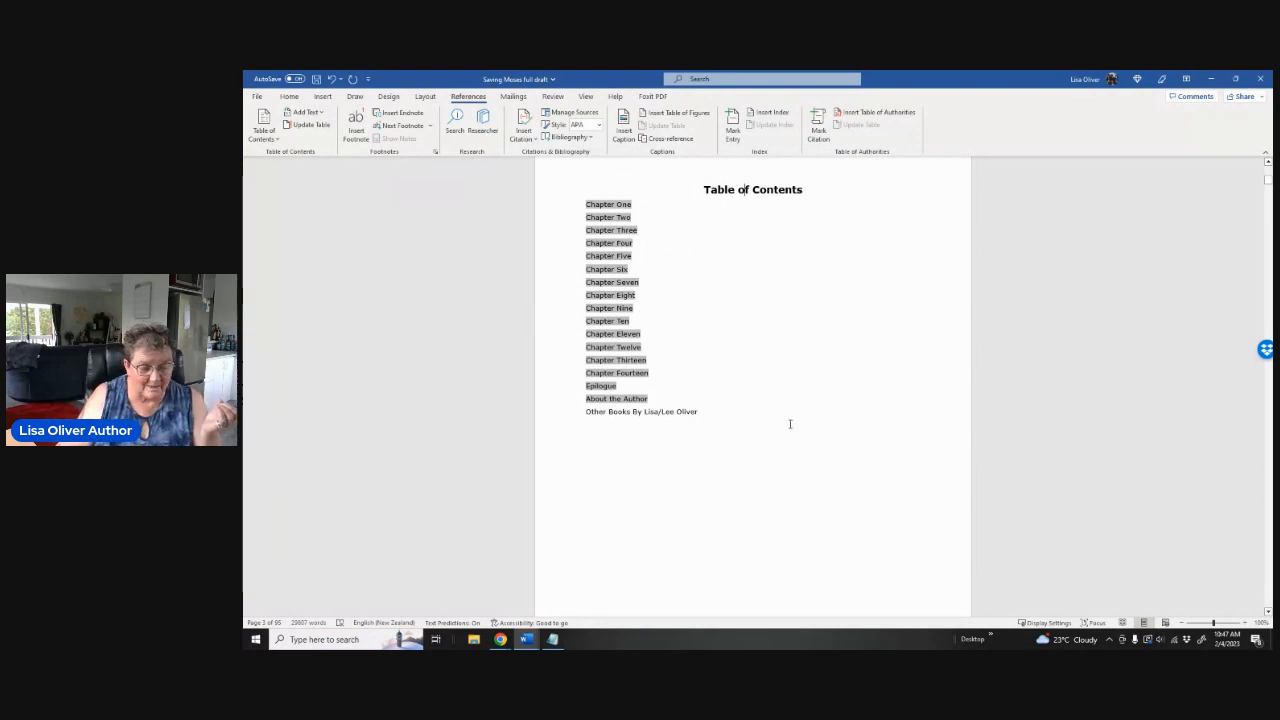
pyautogui.scroll(-5, 790, 424)
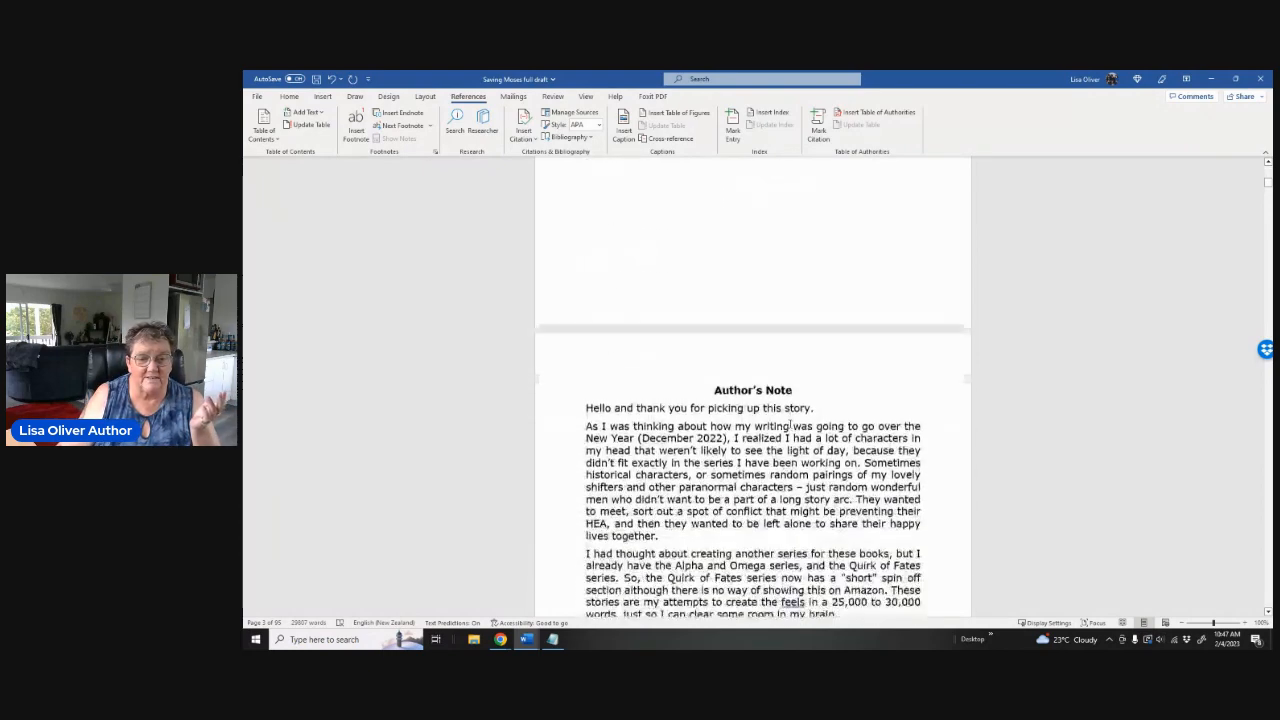
pyautogui.scroll(-10, 790, 424)
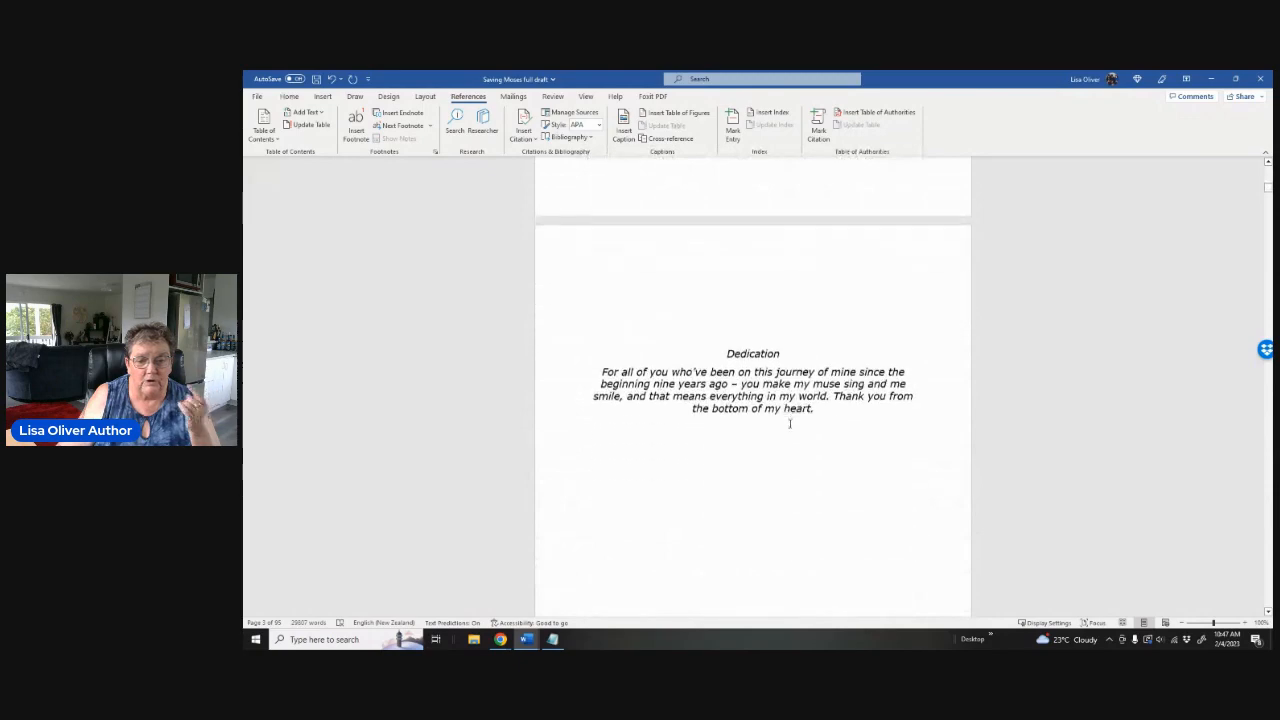
pyautogui.scroll(-10, 790, 424)
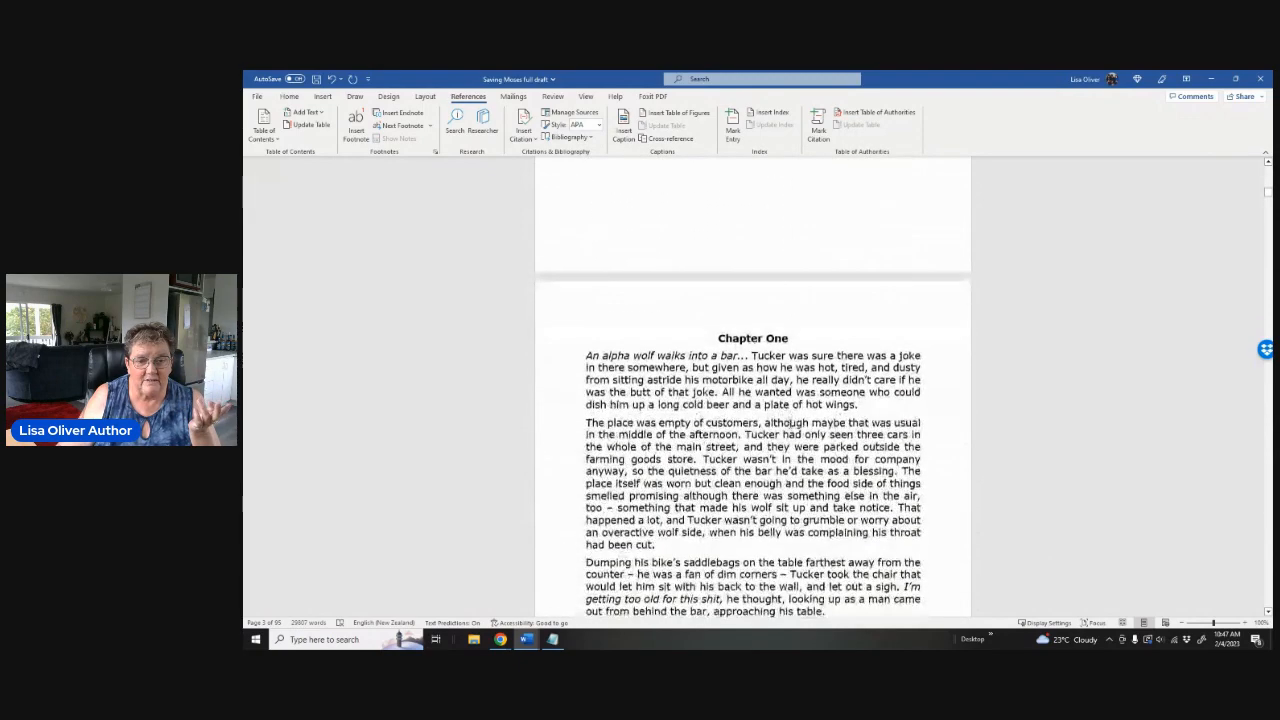
pyautogui.scroll(-2, 790, 422)
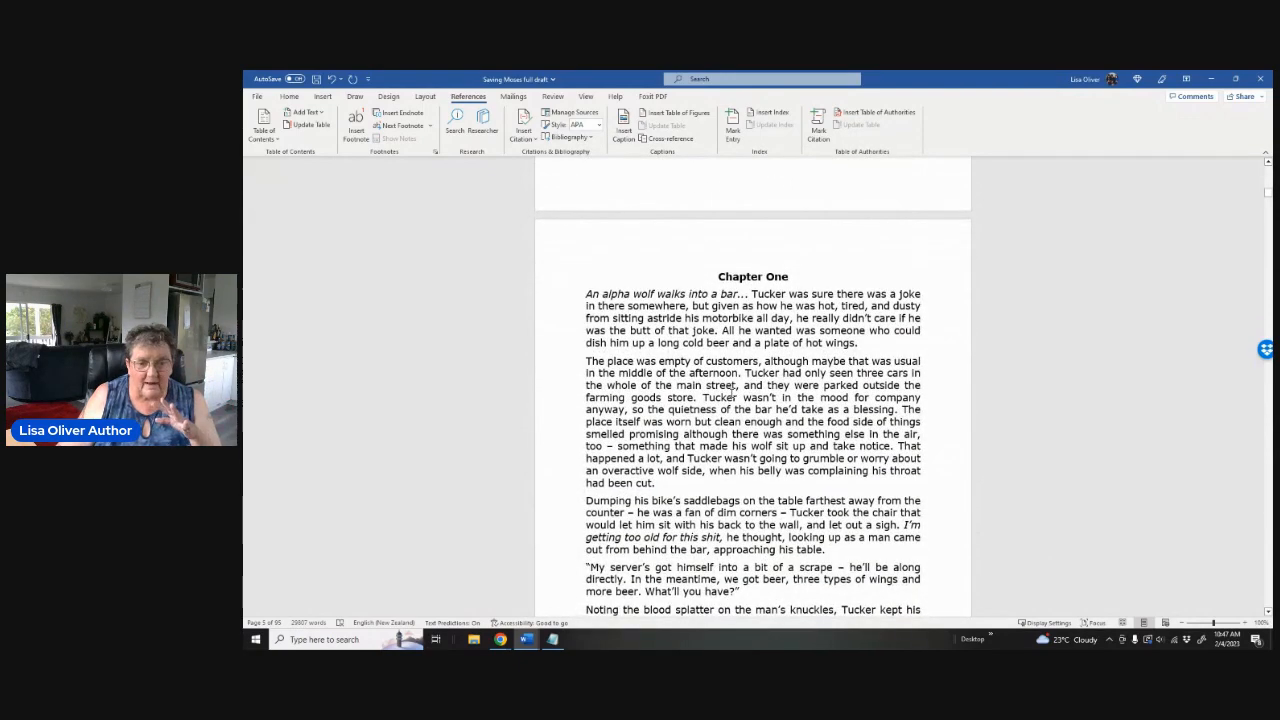
pyautogui.scroll(-8, 733, 388)
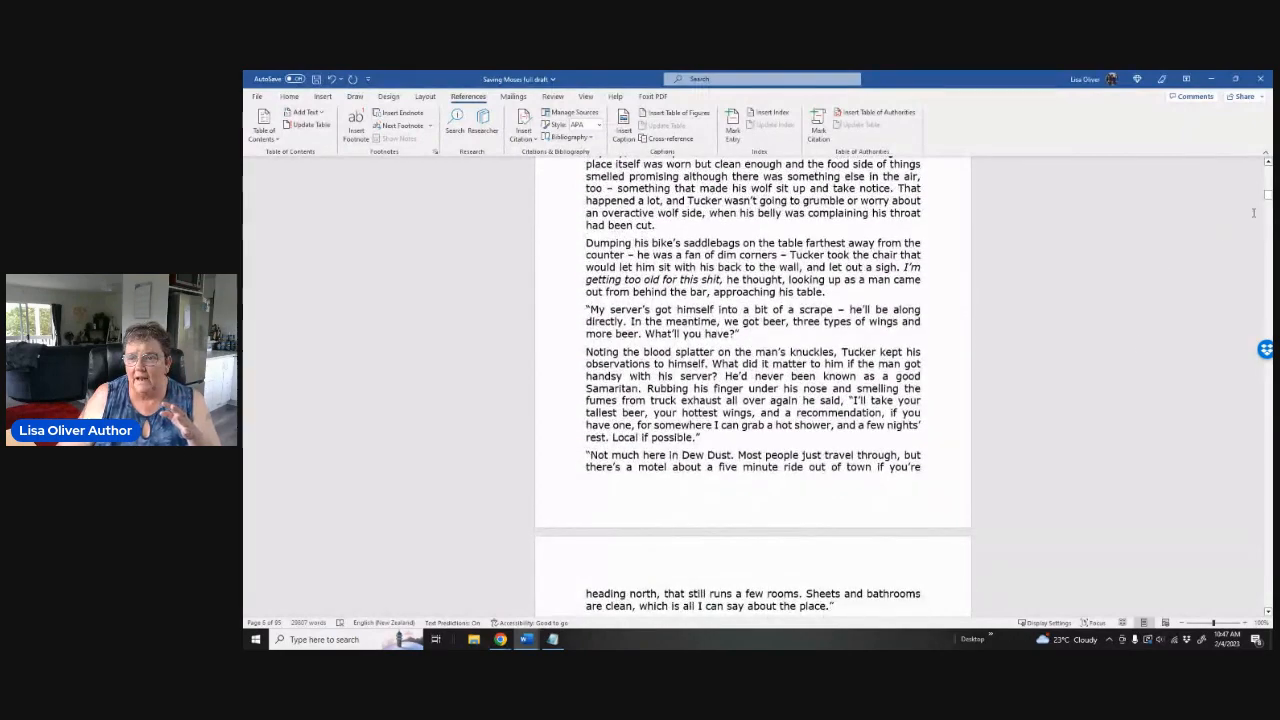
pyautogui.moveTo(1267, 193); pyautogui.dragTo(1268, 197)
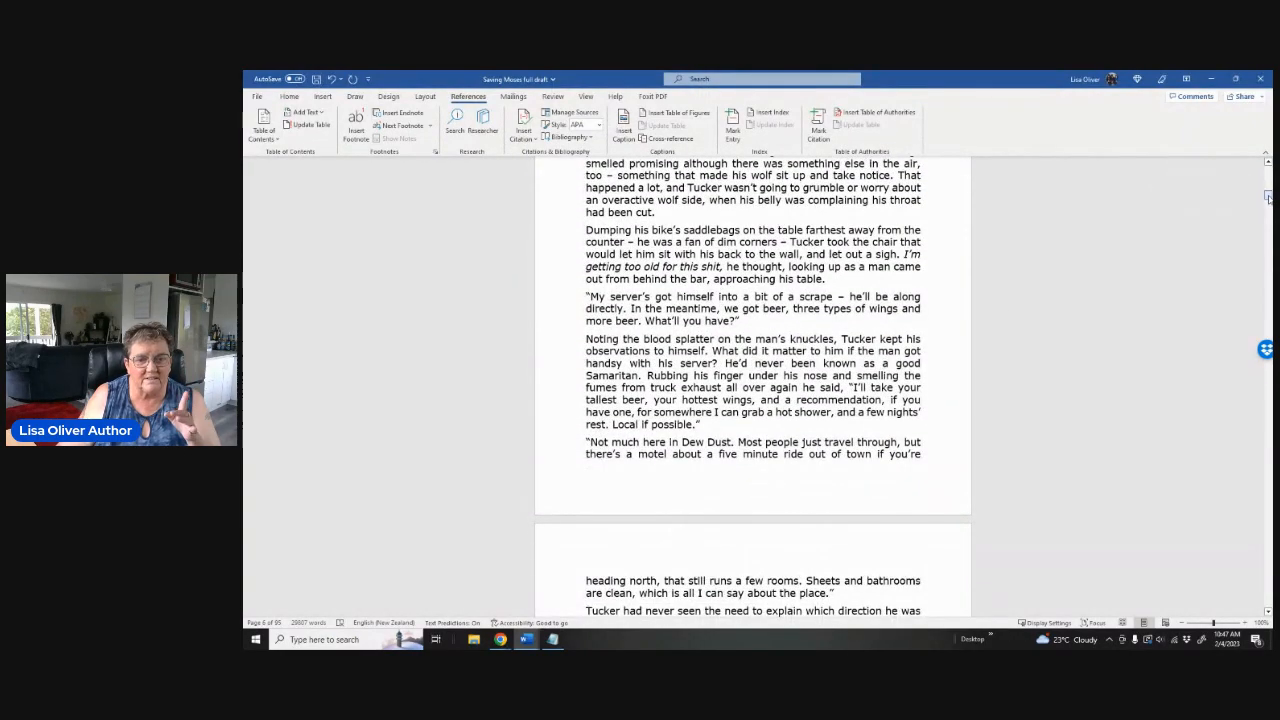
pyautogui.scroll(10, 549, 312)
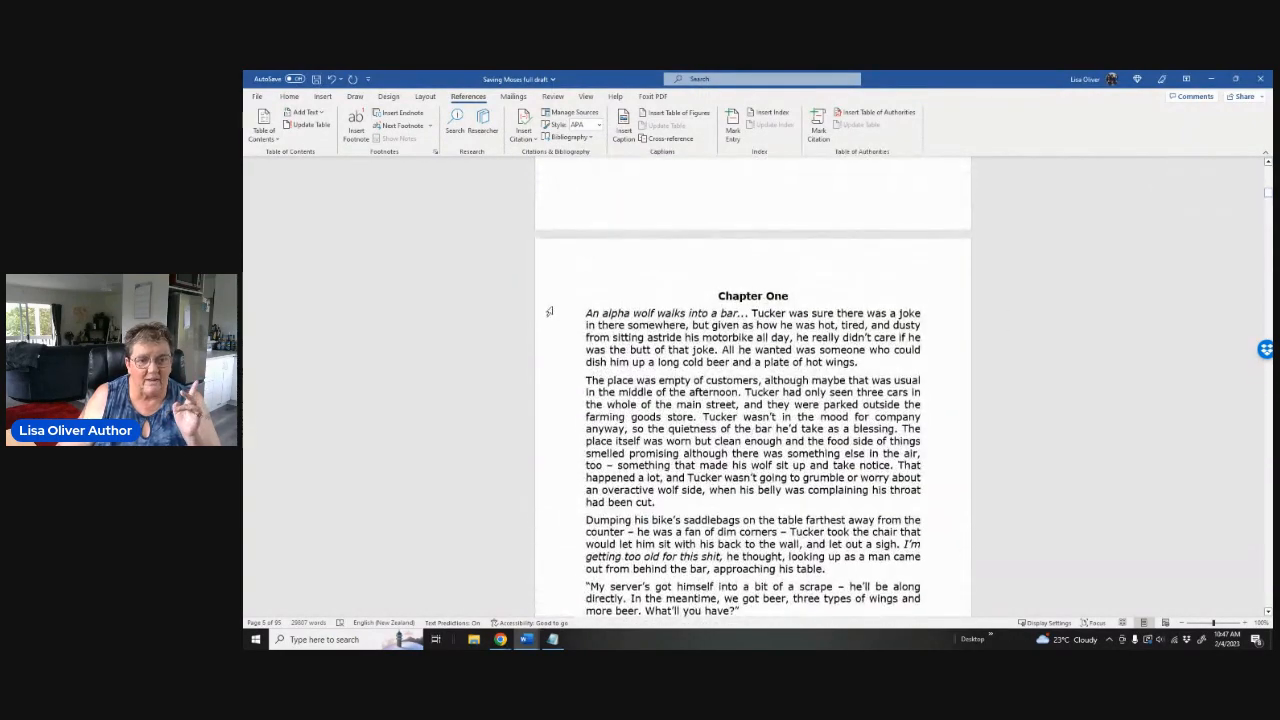
pyautogui.scroll(-10, 700, 400)
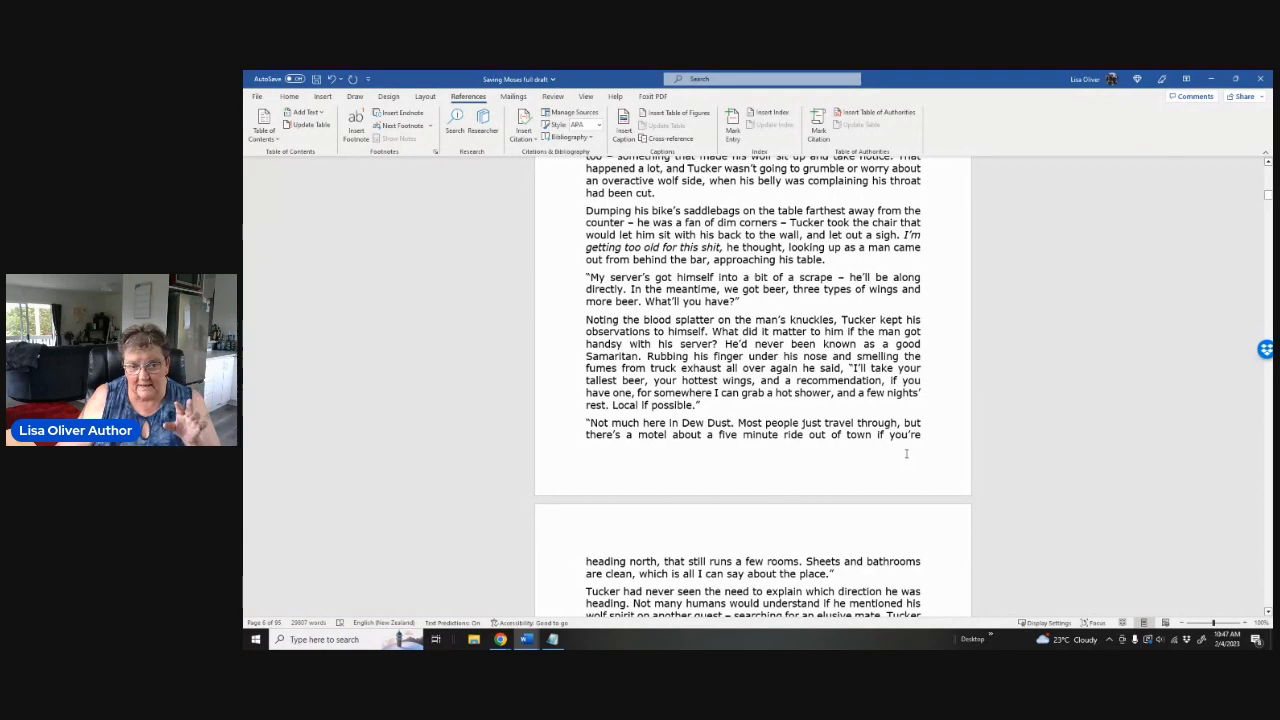
pyautogui.scroll(8, 906, 454)
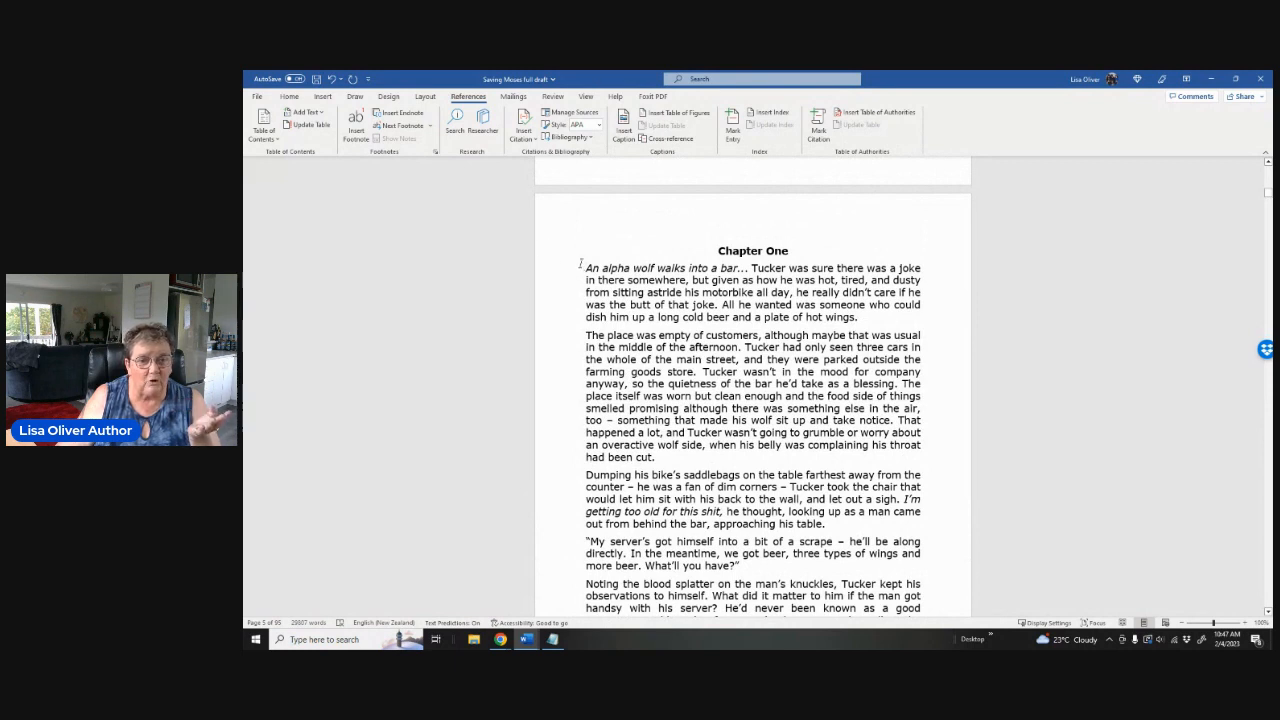
pyautogui.moveTo(580, 263); pyautogui.dragTo(931, 517)
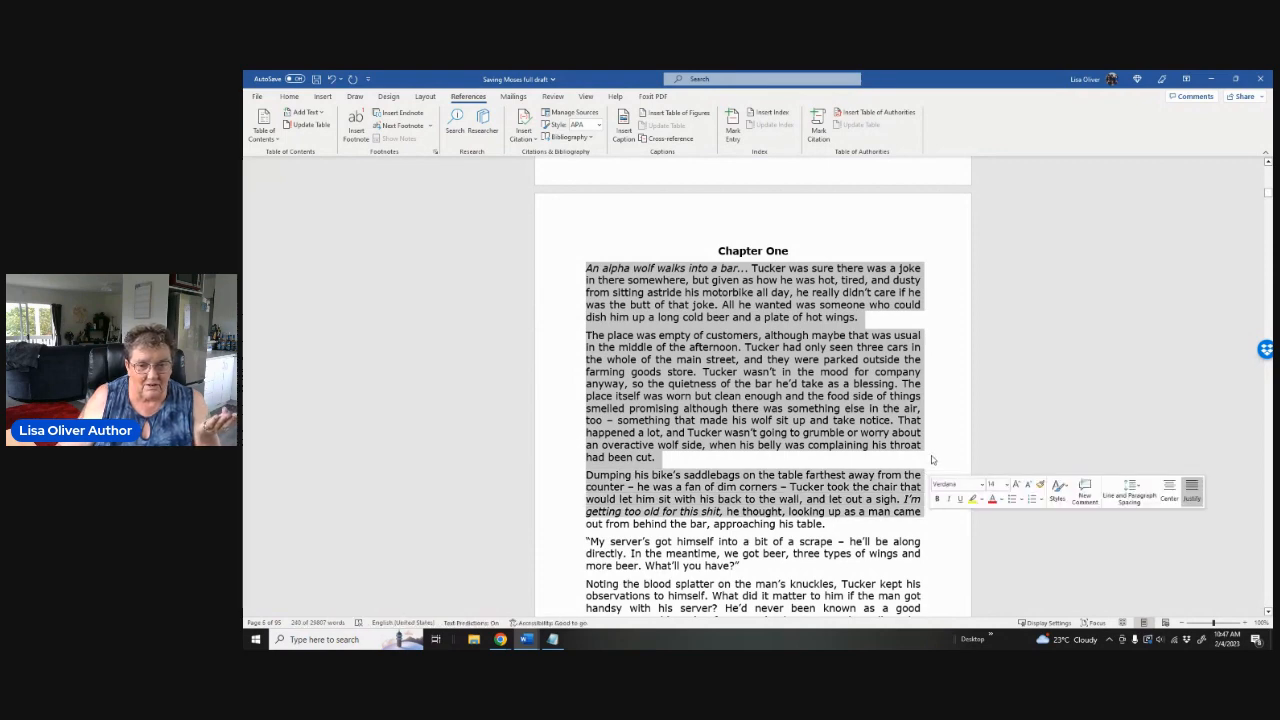
pyautogui.scroll(-5, 808, 455)
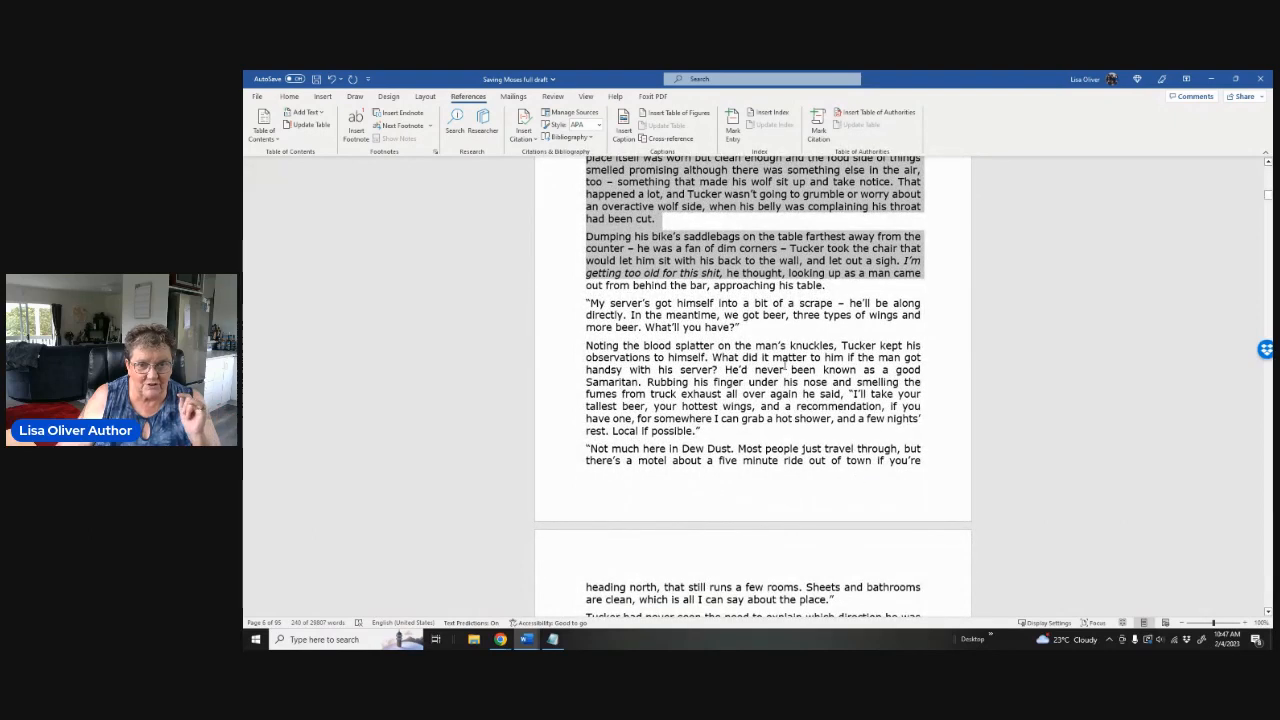
pyautogui.click(793, 308)
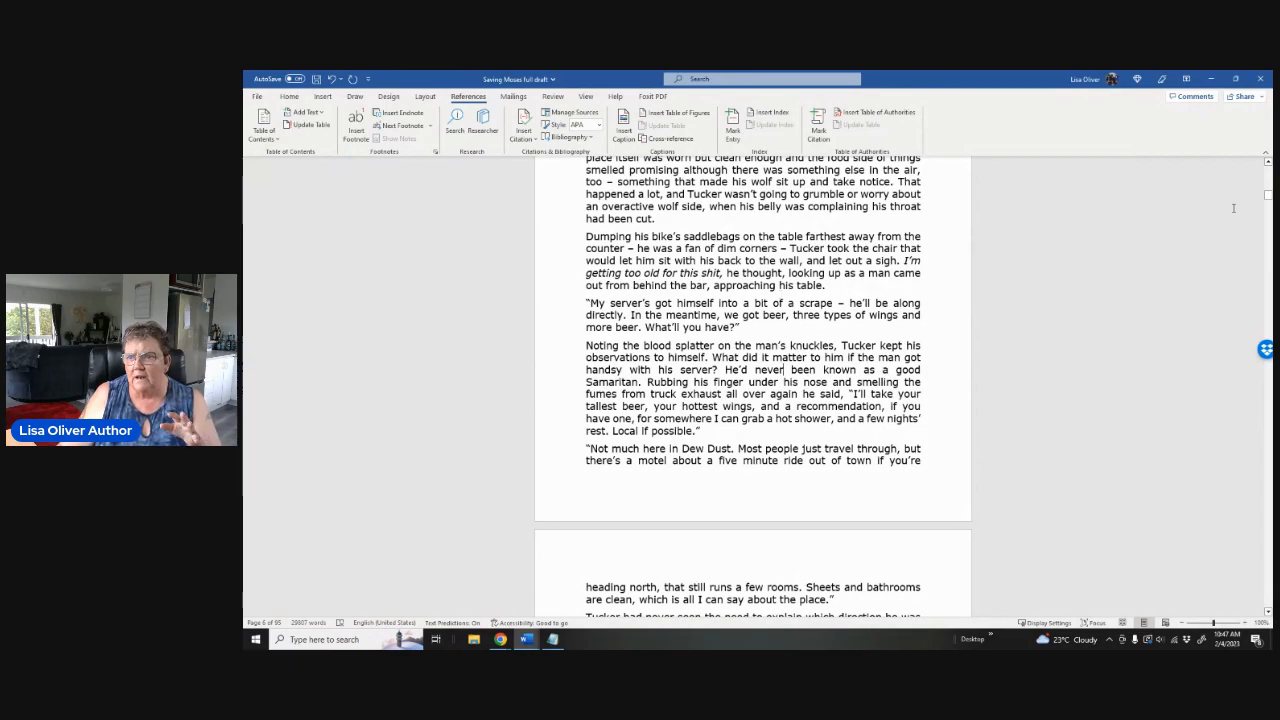
# Show the formatting marks and examine the page break separating the end of the preceding chapter from the Chapter Eight heading
pyautogui.moveTo(1267, 196); pyautogui.dragTo(1267, 364)
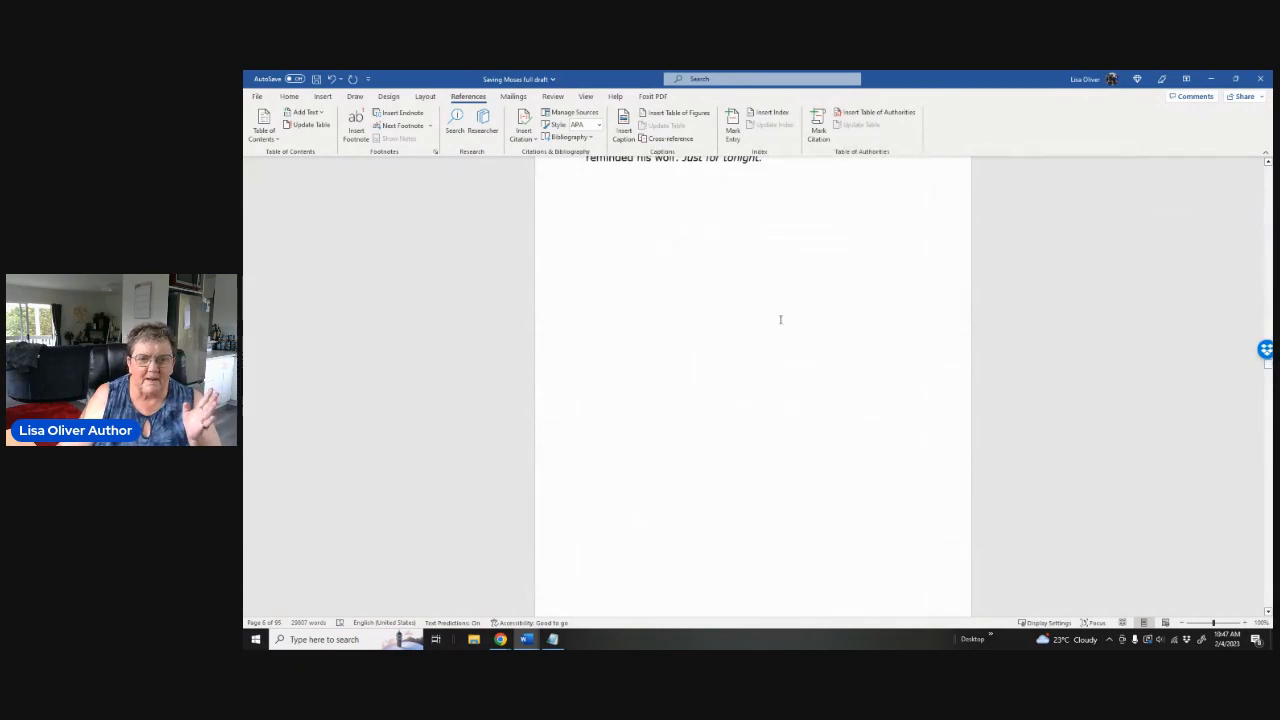
pyautogui.scroll(5, 780, 319)
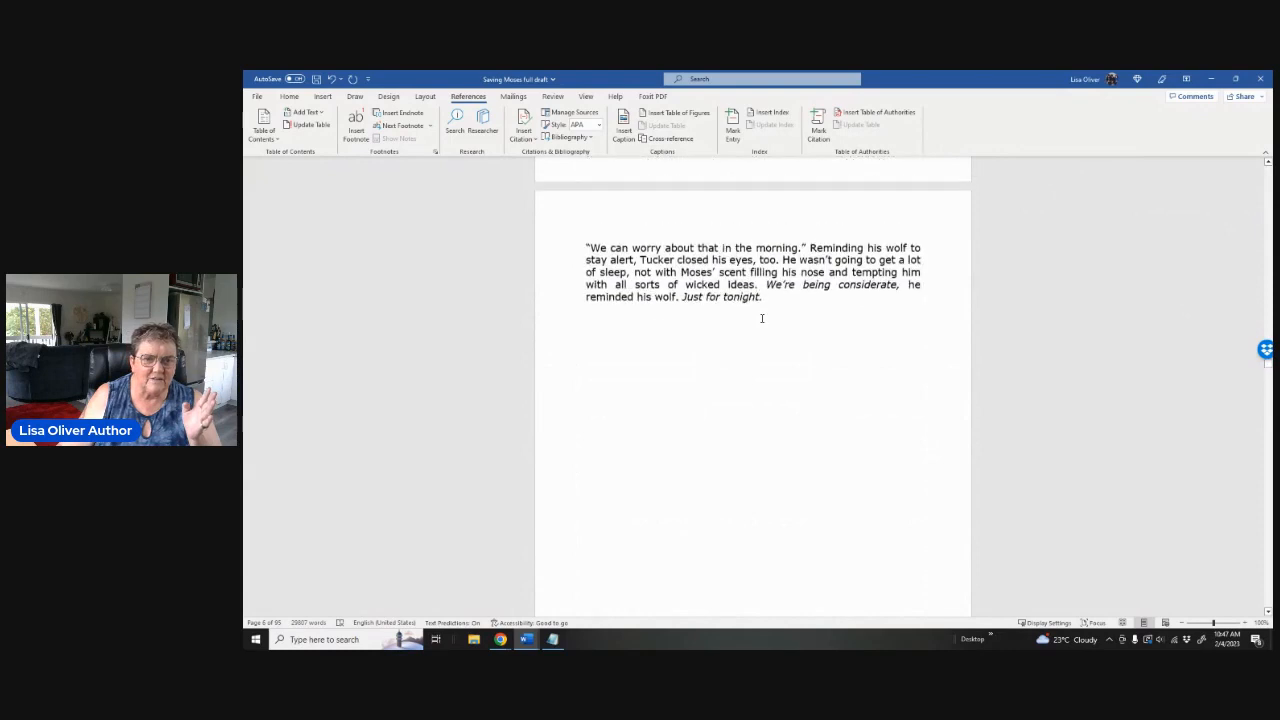
pyautogui.click(289, 96)
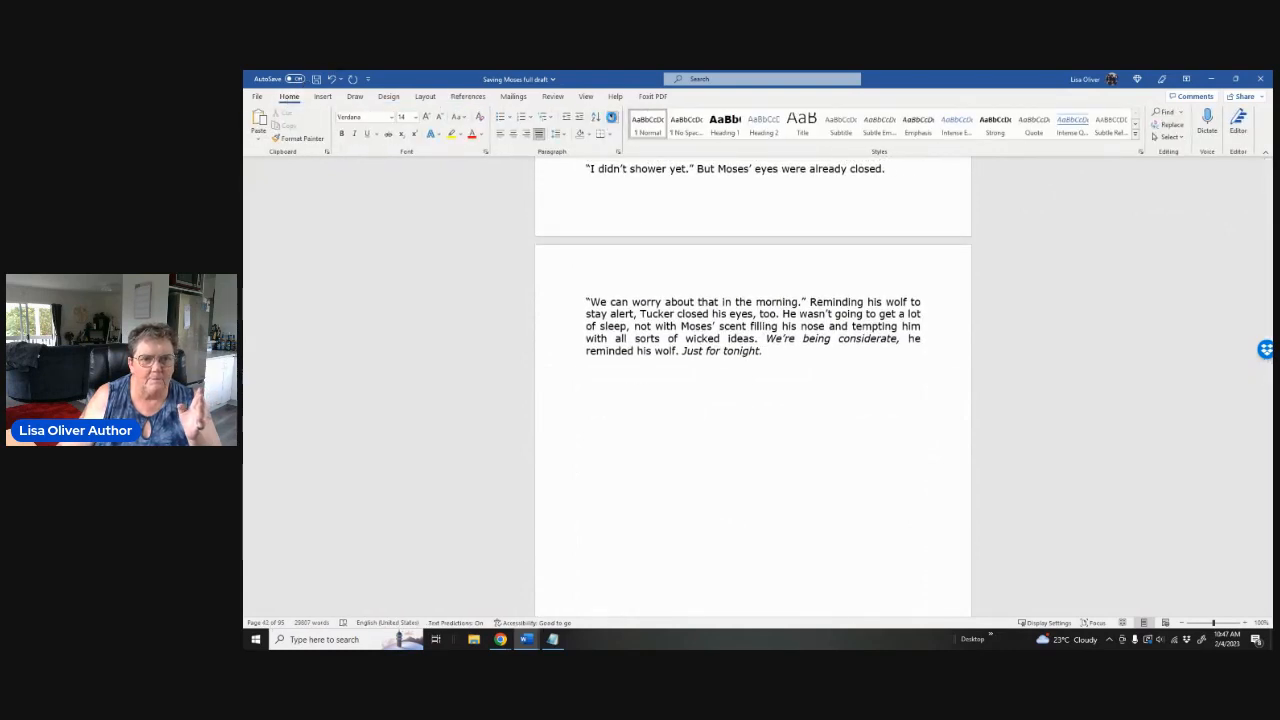
pyautogui.click(612, 116)
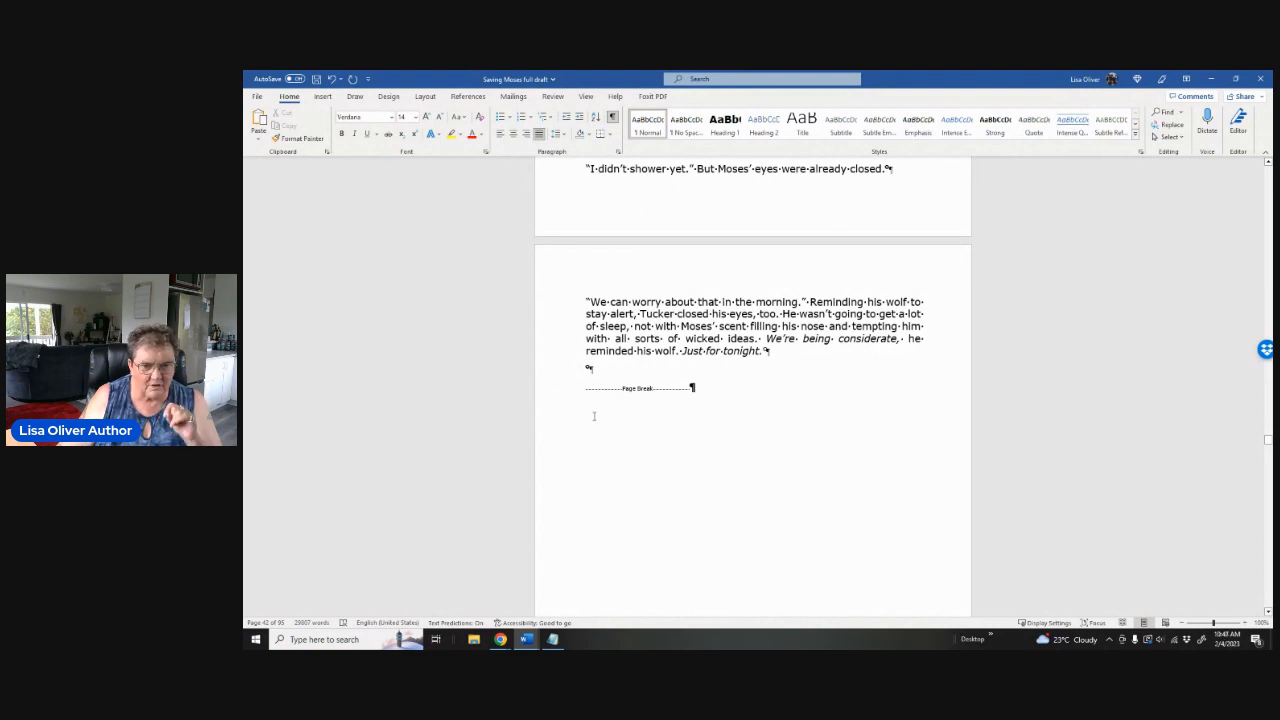
pyautogui.scroll(-4, 720, 391)
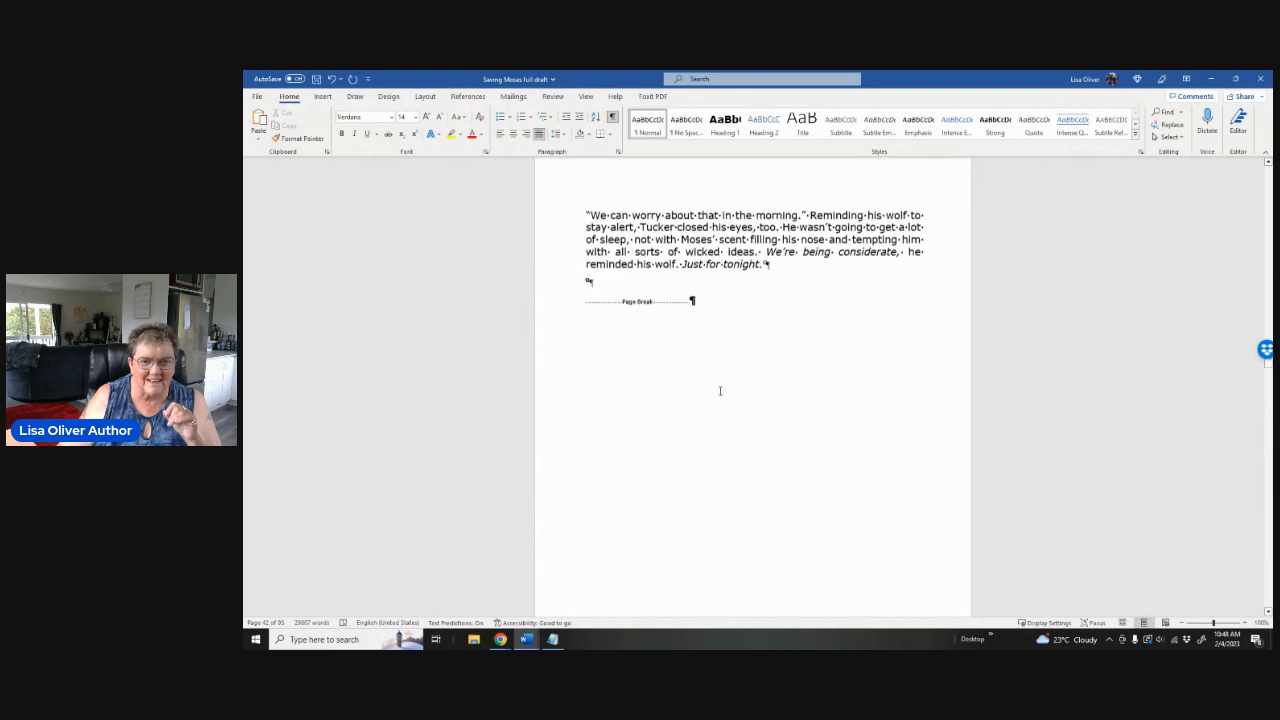
pyautogui.scroll(-3, 720, 391)
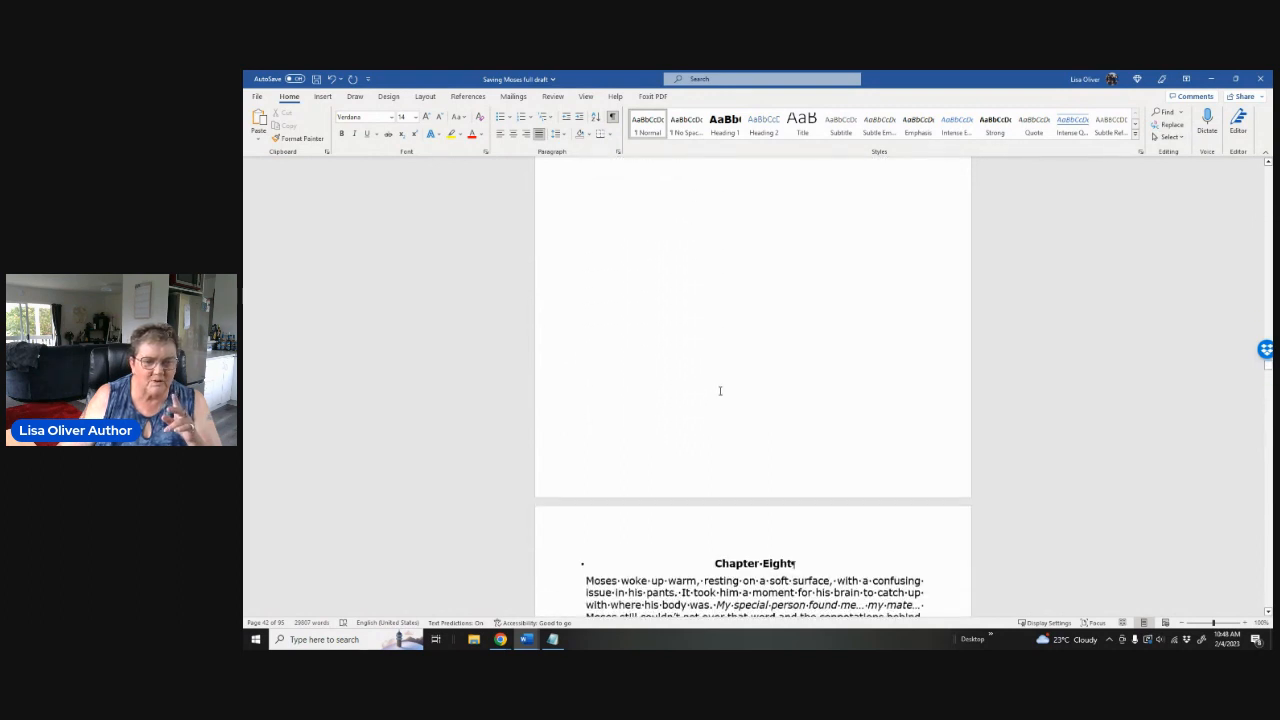
# Compare the end of the preceding chapter with the Chapter Eight heading across the page break, and hide the formatting marks
pyautogui.scroll(5, 720, 391)
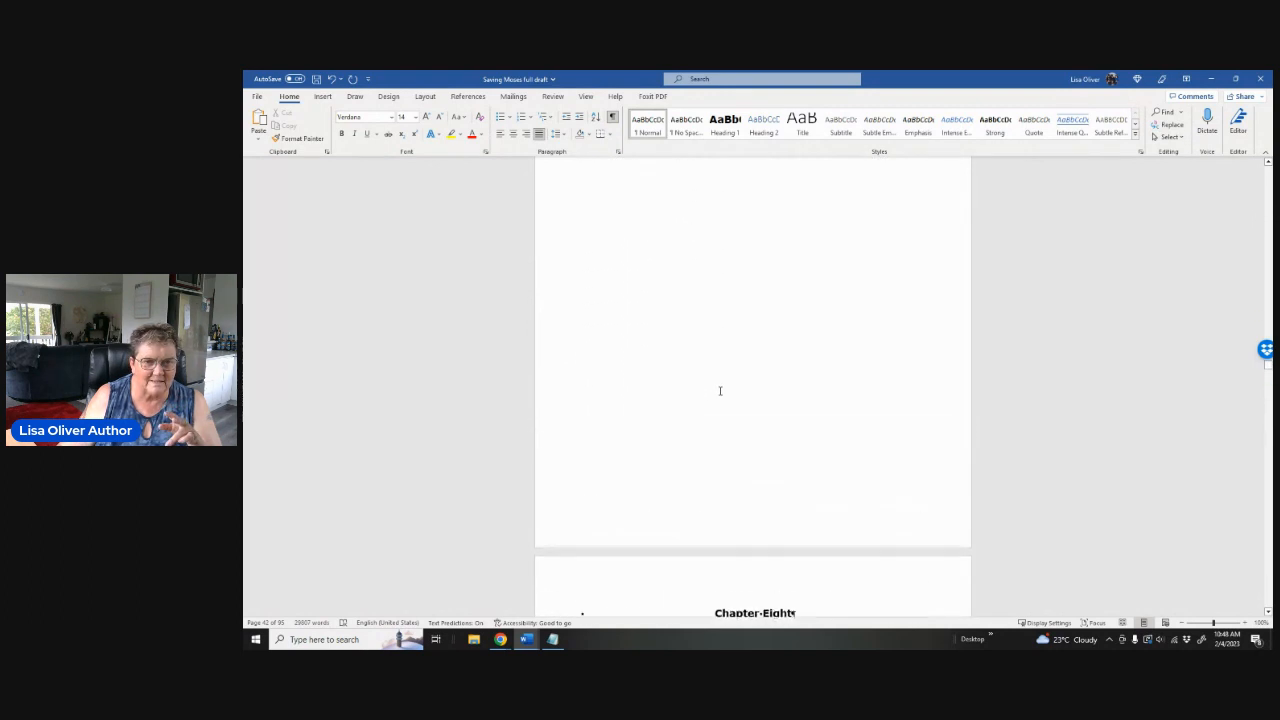
pyautogui.scroll(-5, 720, 391)
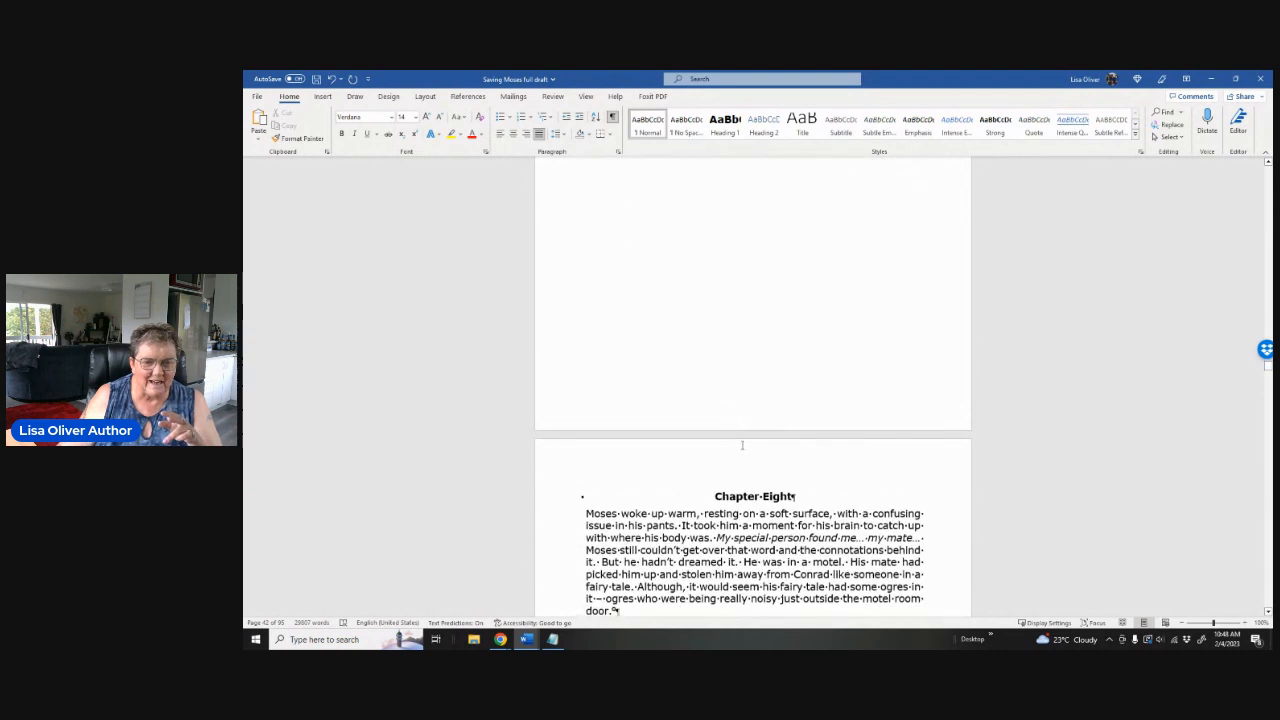
pyautogui.scroll(5, 719, 391)
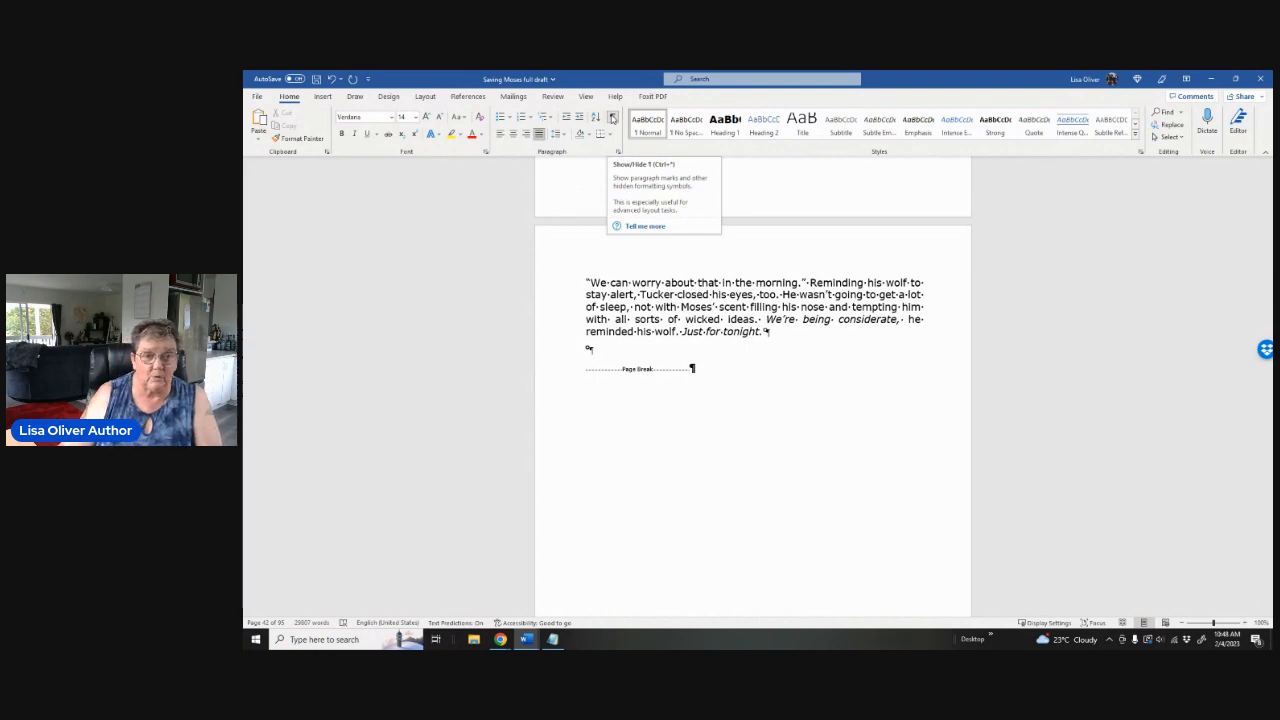
pyautogui.click(613, 117)
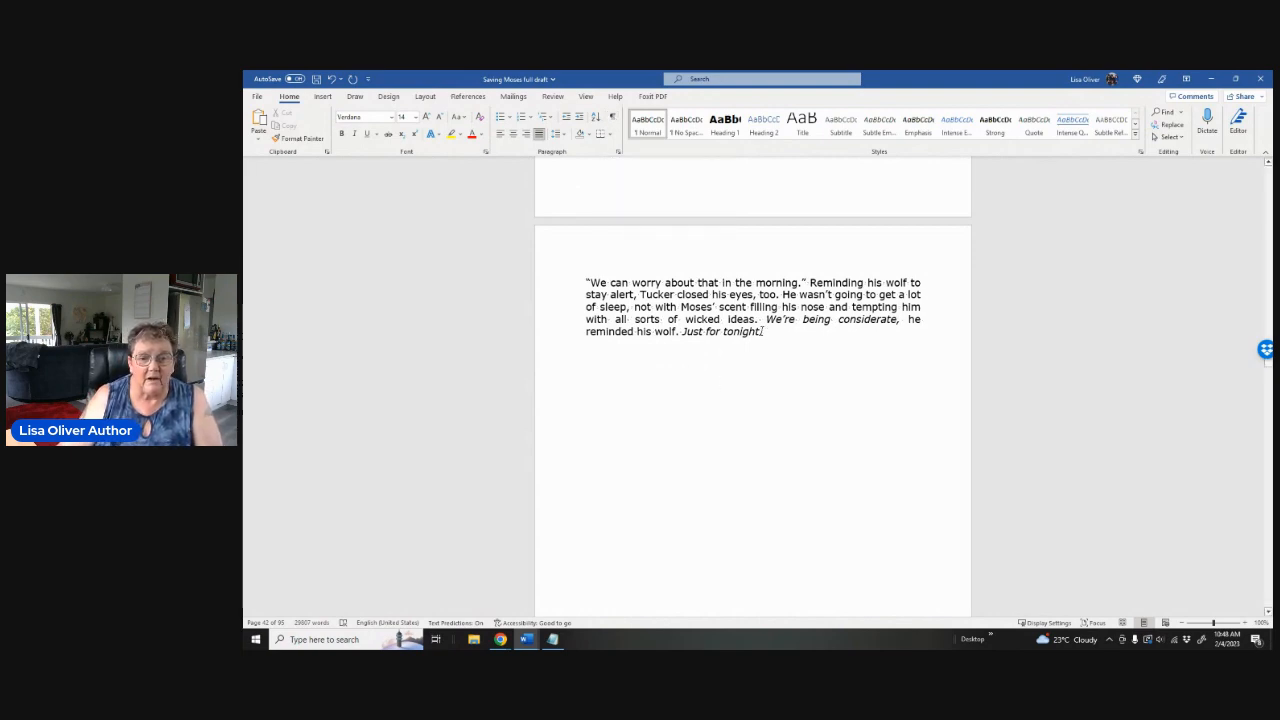
pyautogui.scroll(-2, 790, 319)
pyautogui.scroll(-6, 790, 319)
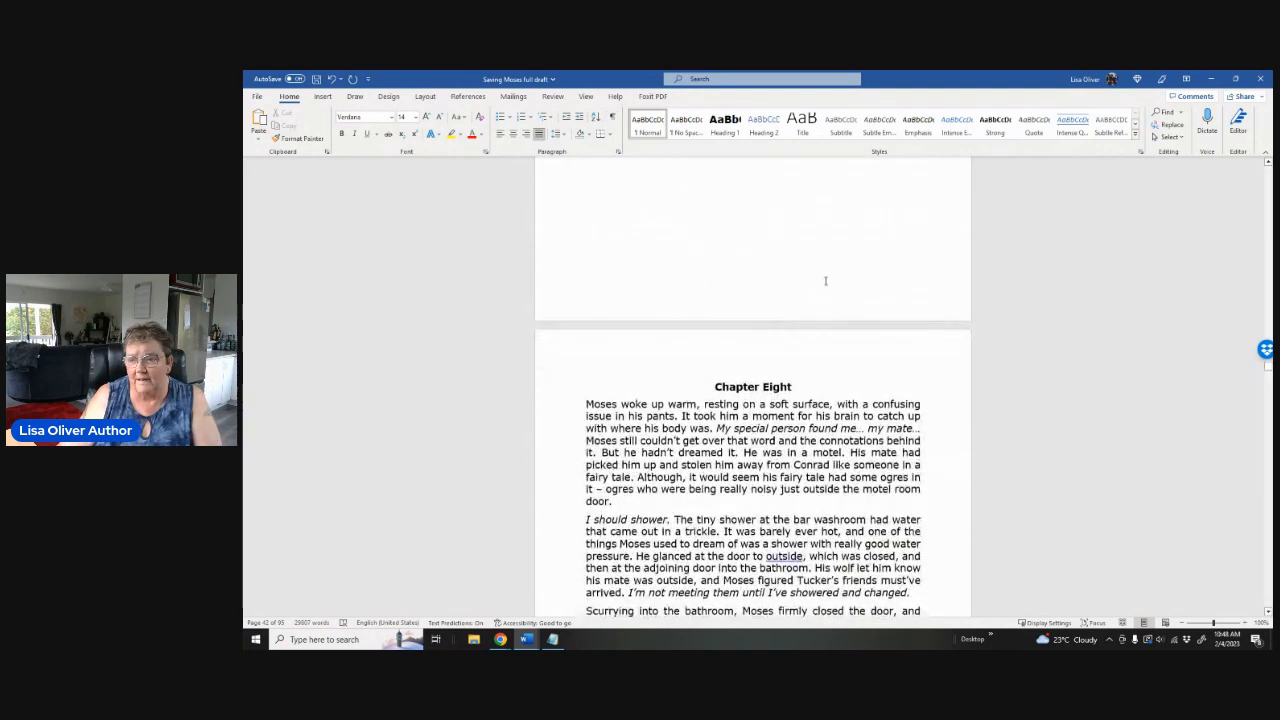
# Review the manuscript's back matter from the closing book list up to The End, and examine the About the Author page
pyautogui.moveTo(1269, 372); pyautogui.dragTo(1268, 604)
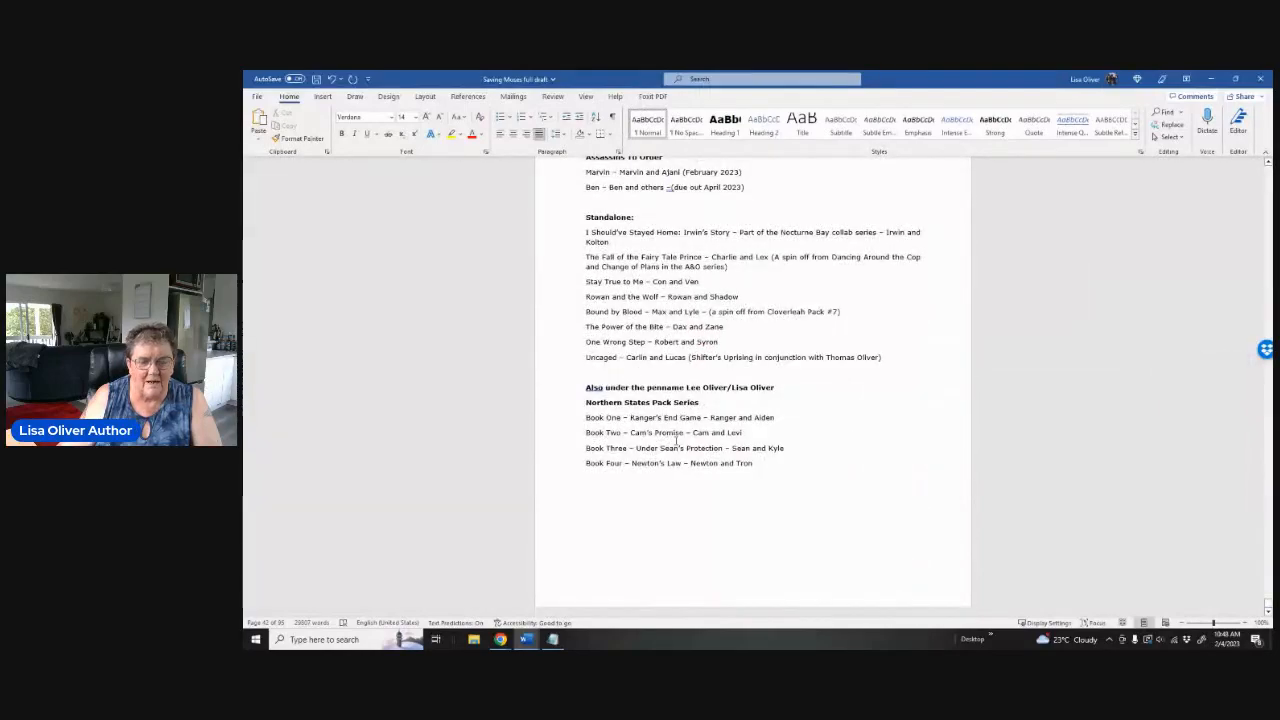
pyautogui.scroll(6, 687, 434)
pyautogui.scroll(15, 687, 434)
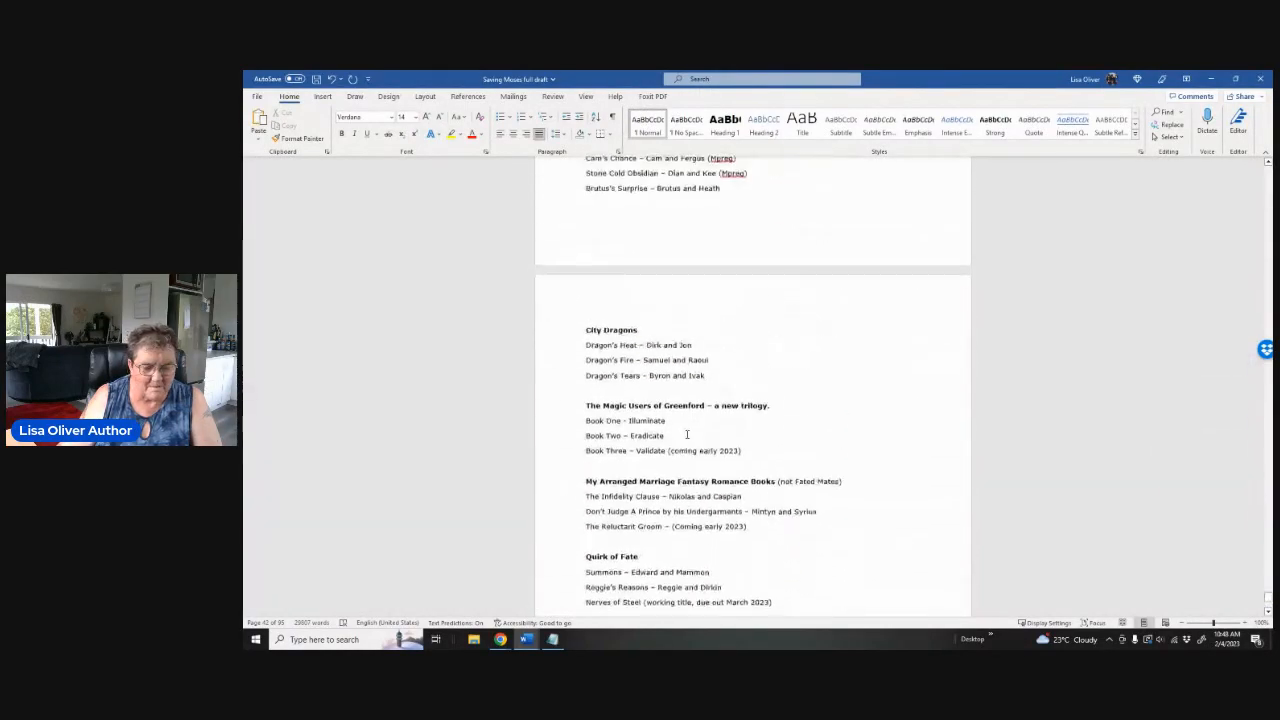
pyautogui.scroll(15, 687, 434)
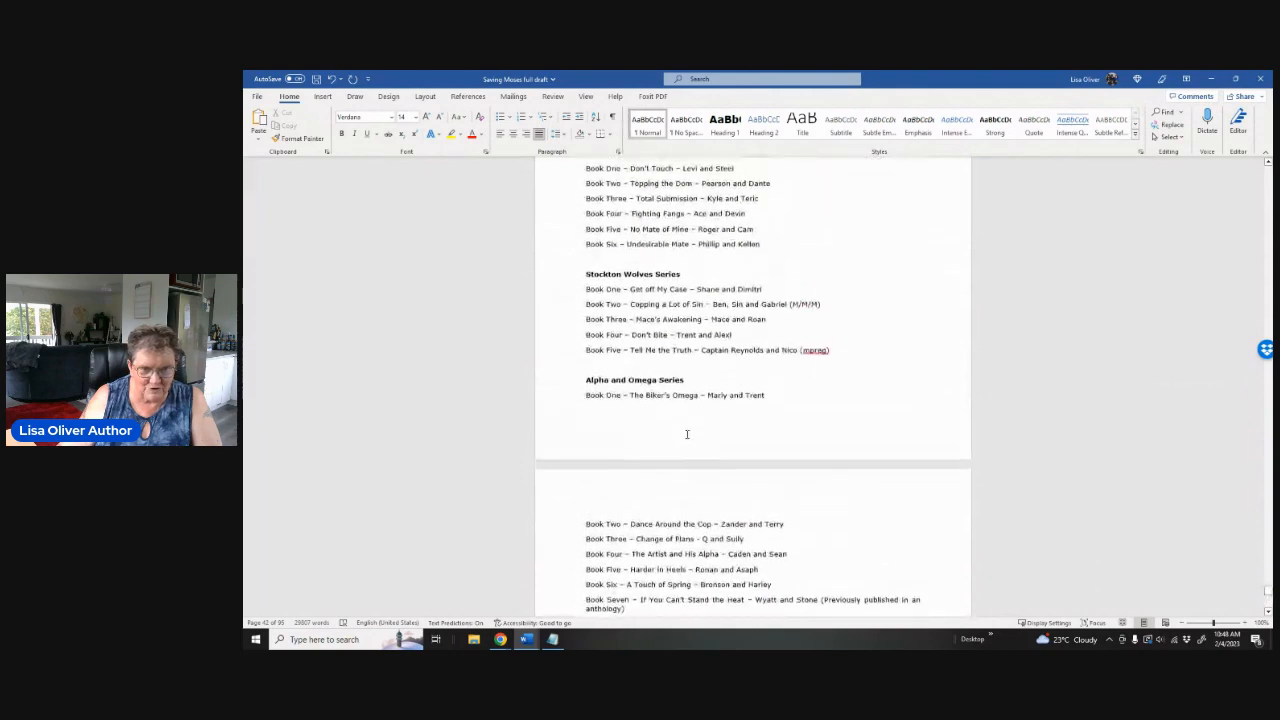
pyautogui.scroll(15, 687, 434)
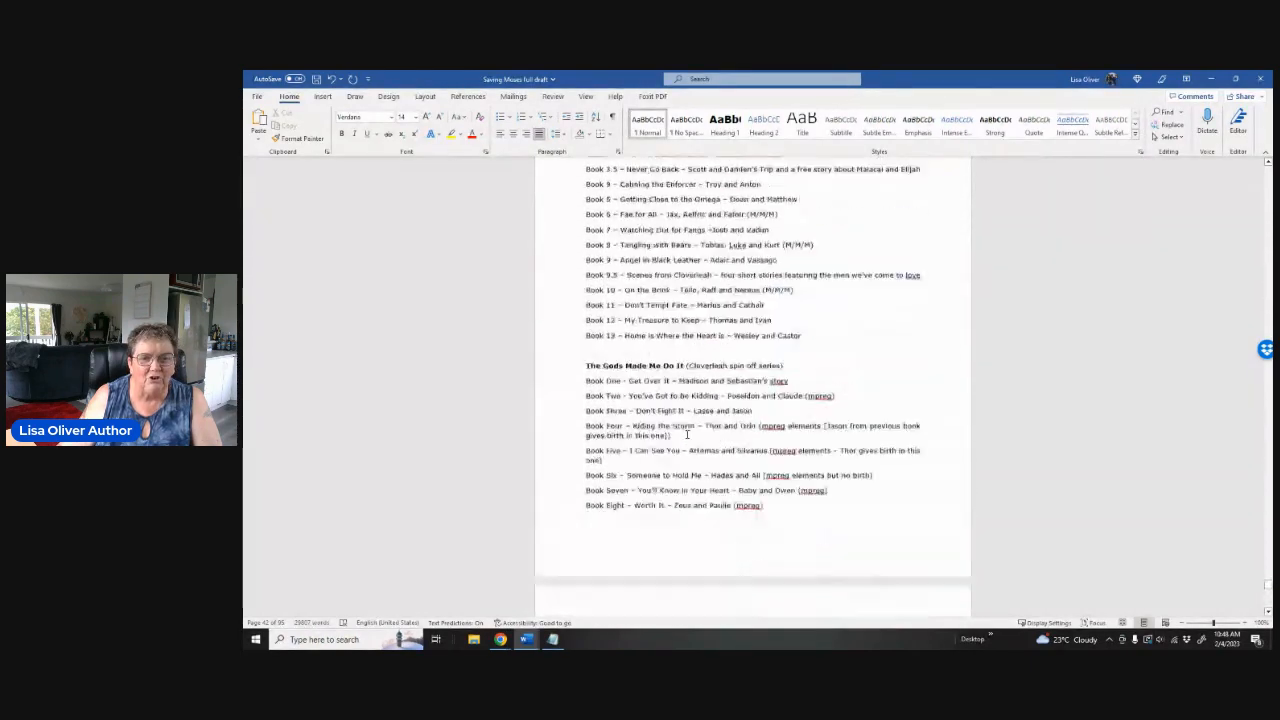
pyautogui.scroll(15, 687, 434)
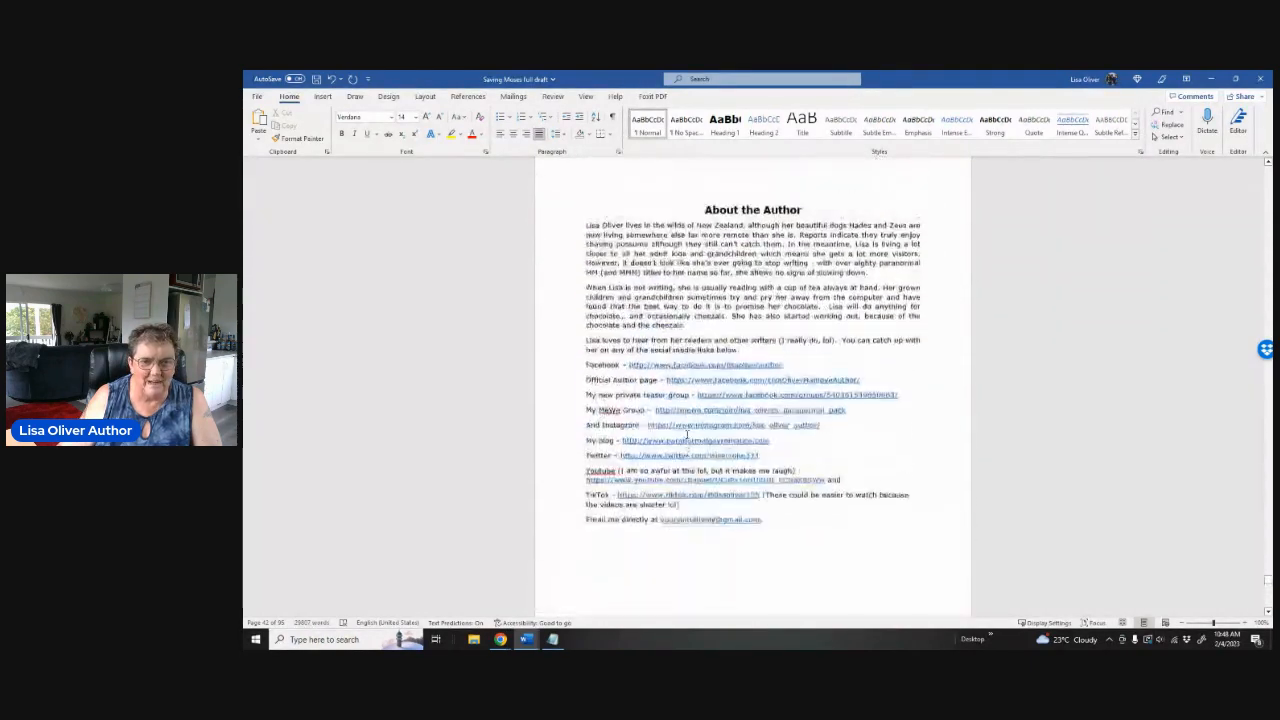
pyautogui.scroll(3, 687, 434)
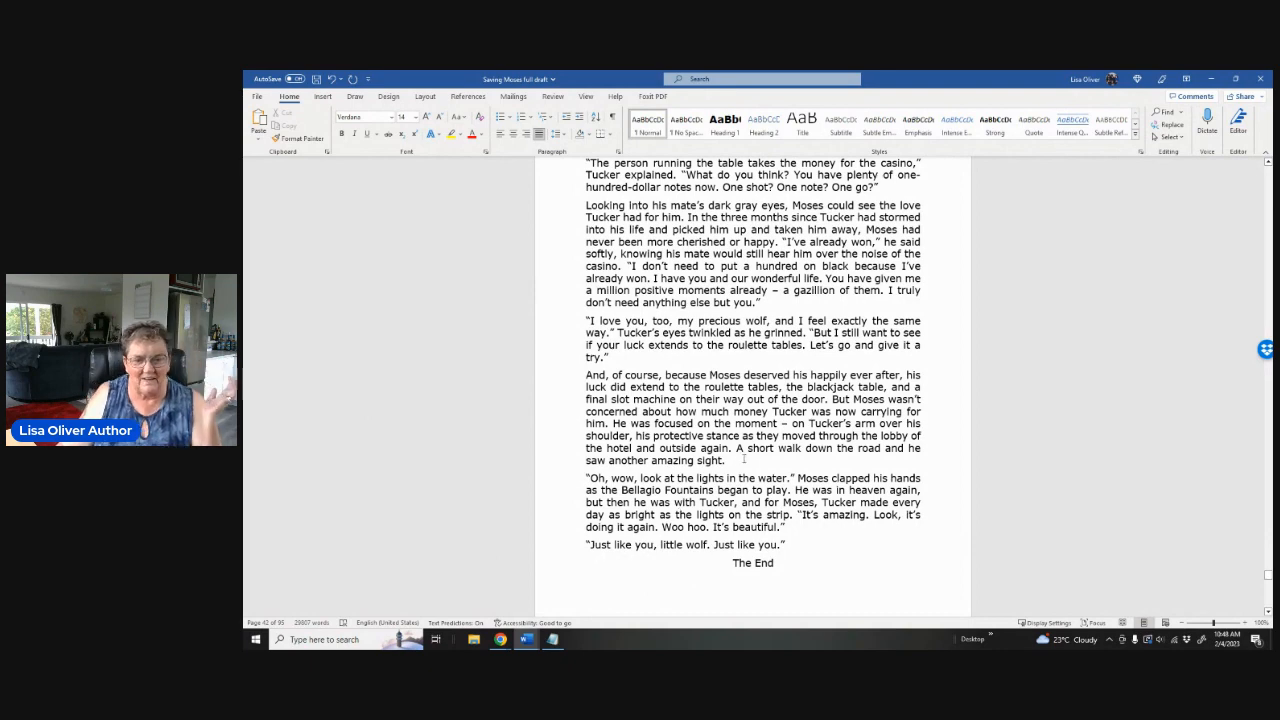
pyautogui.scroll(-7, 743, 459)
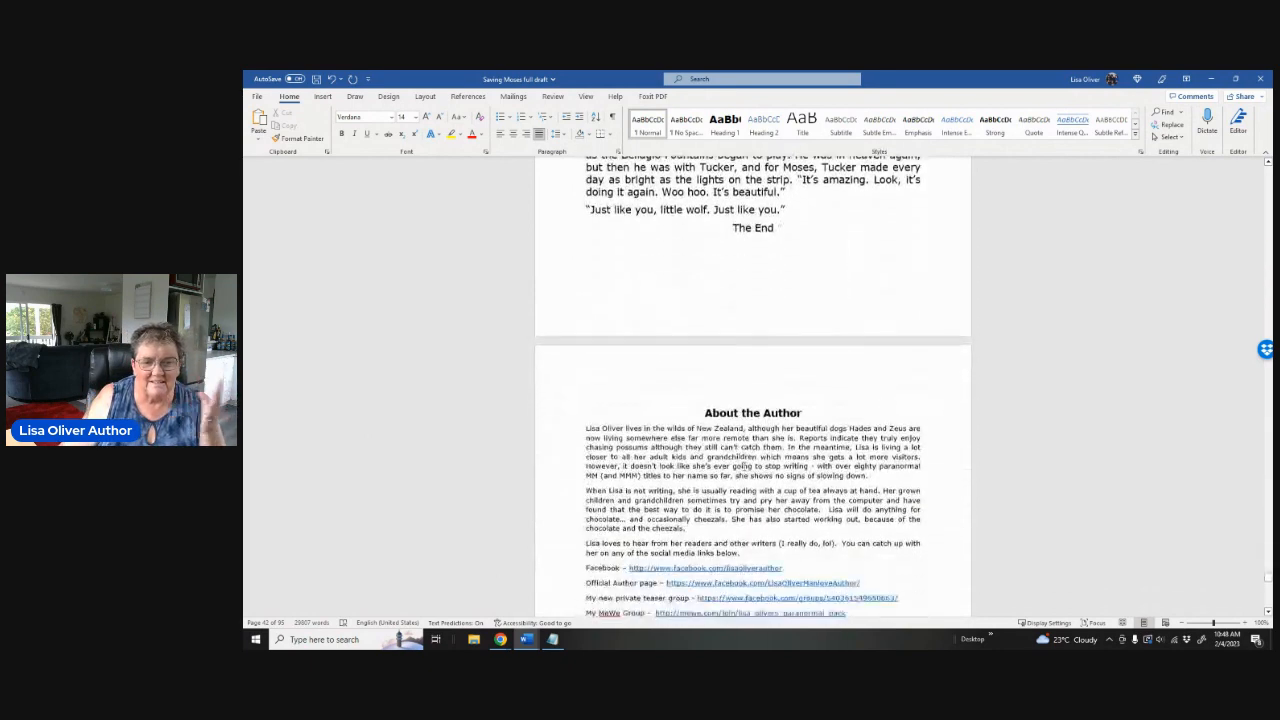
pyautogui.scroll(-4, 744, 466)
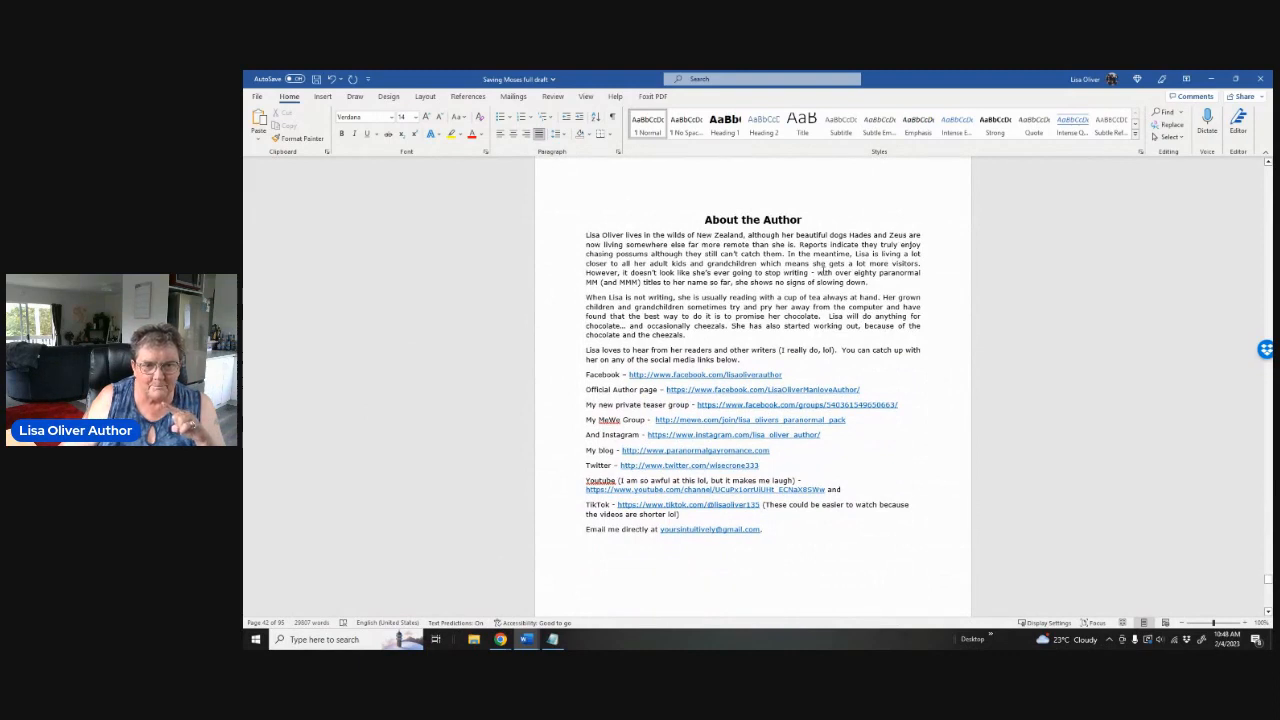
pyautogui.scroll(-1, 821, 272)
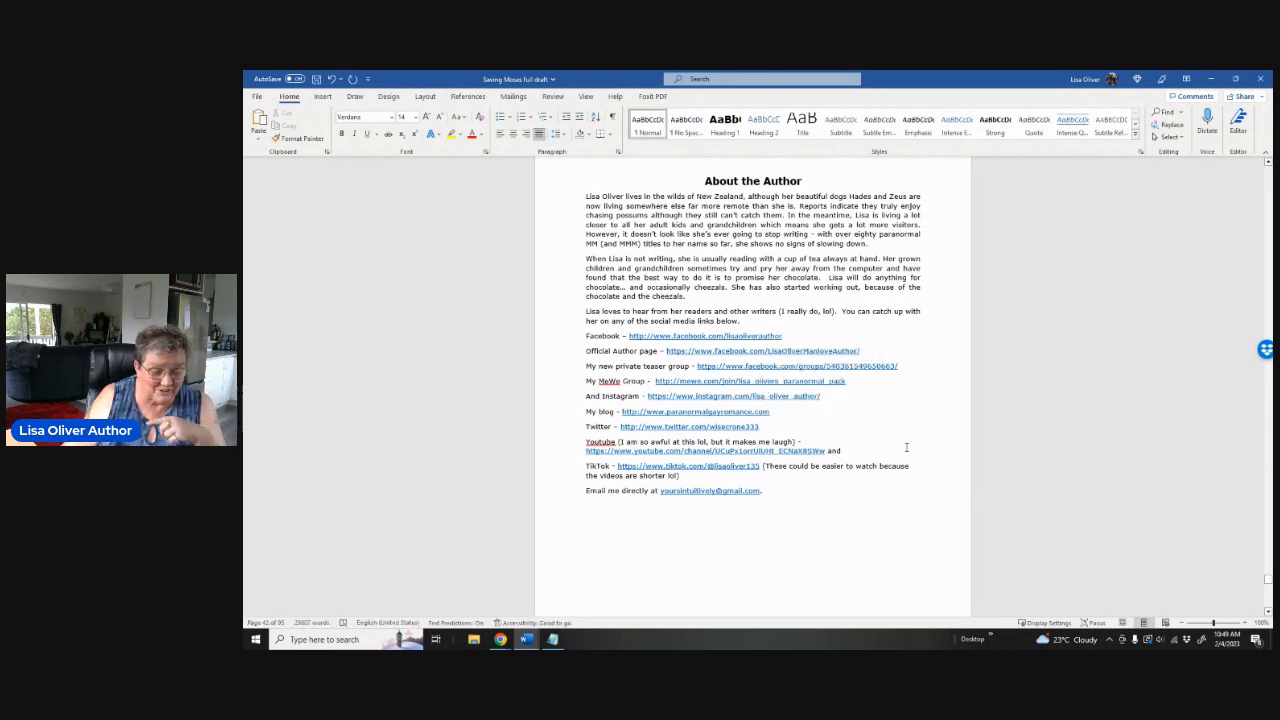
# Replace the title "Nerves of Steel" with "Wing of Steam and Steel" under Quirk of Fate in the Other Books list
pyautogui.scroll(-5, 906, 447)
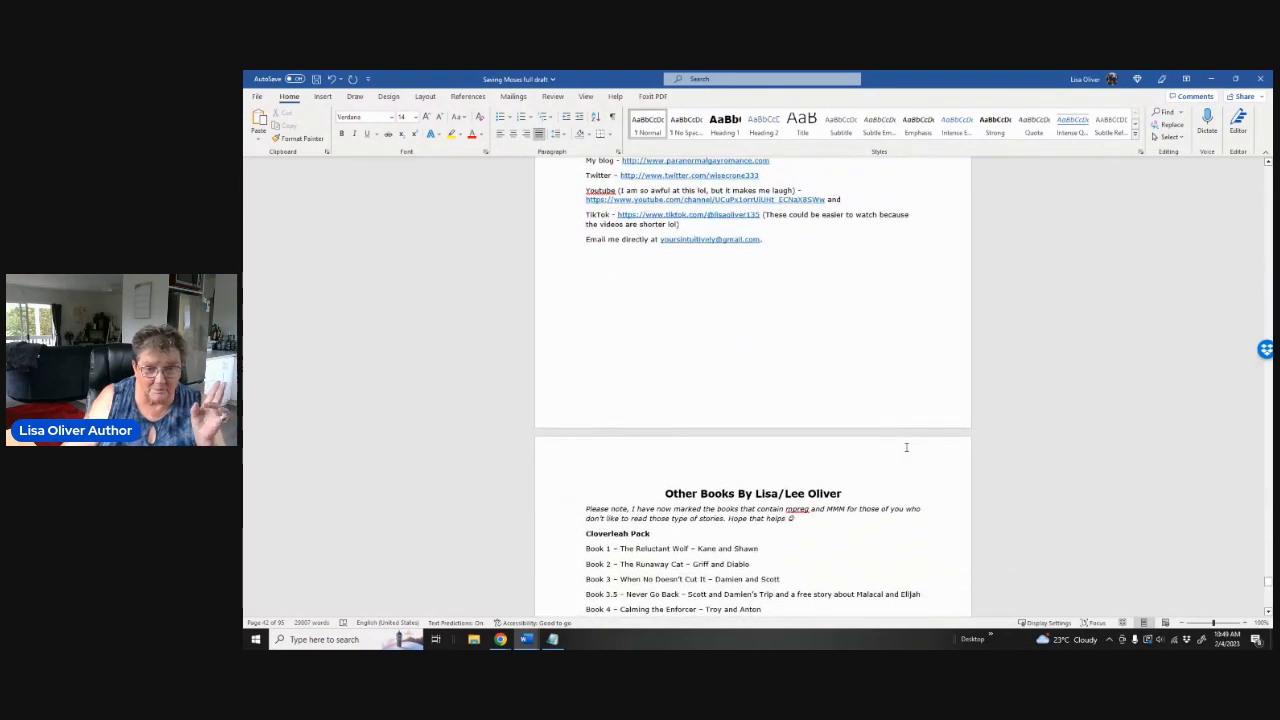
pyautogui.scroll(-5, 906, 447)
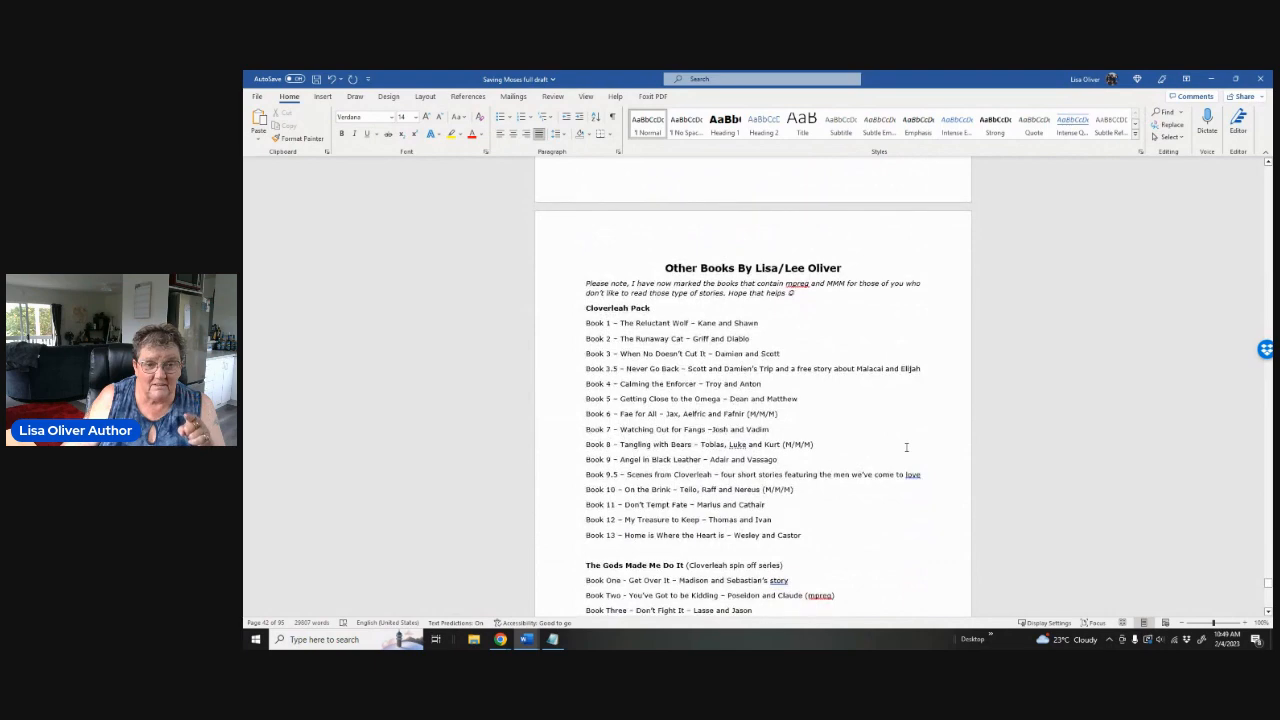
pyautogui.scroll(-12, 906, 447)
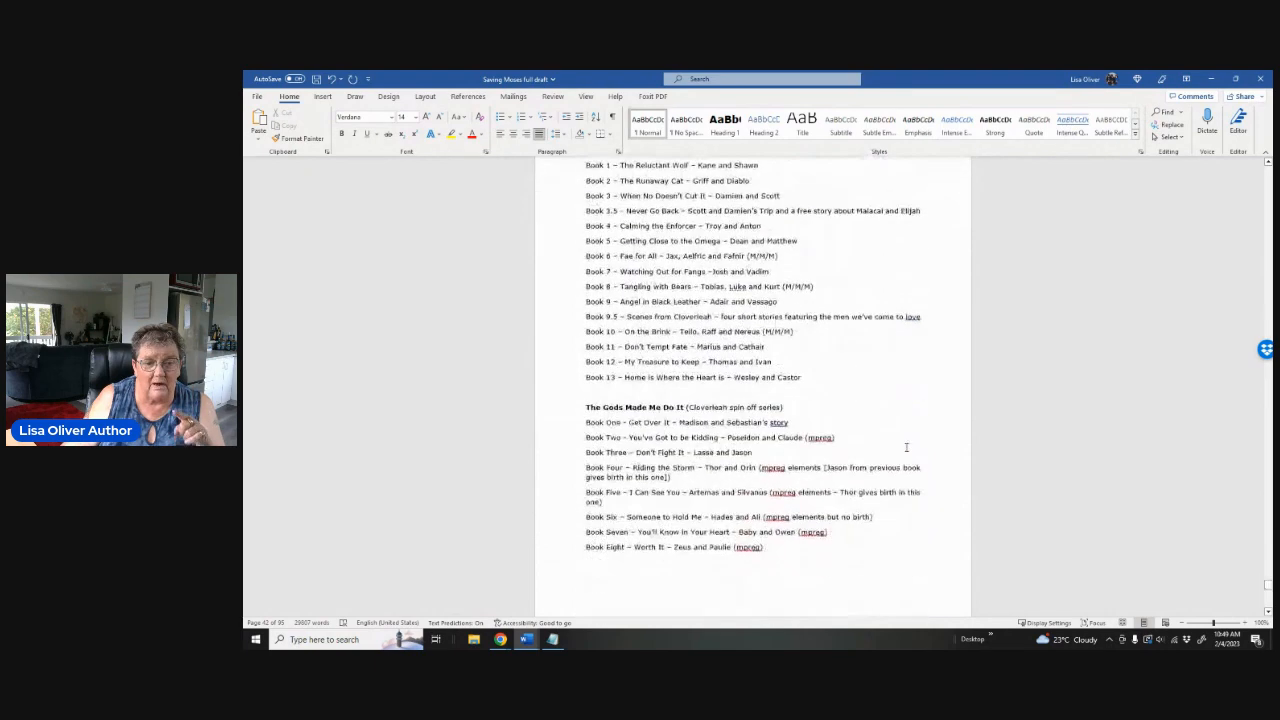
pyautogui.scroll(-12, 906, 447)
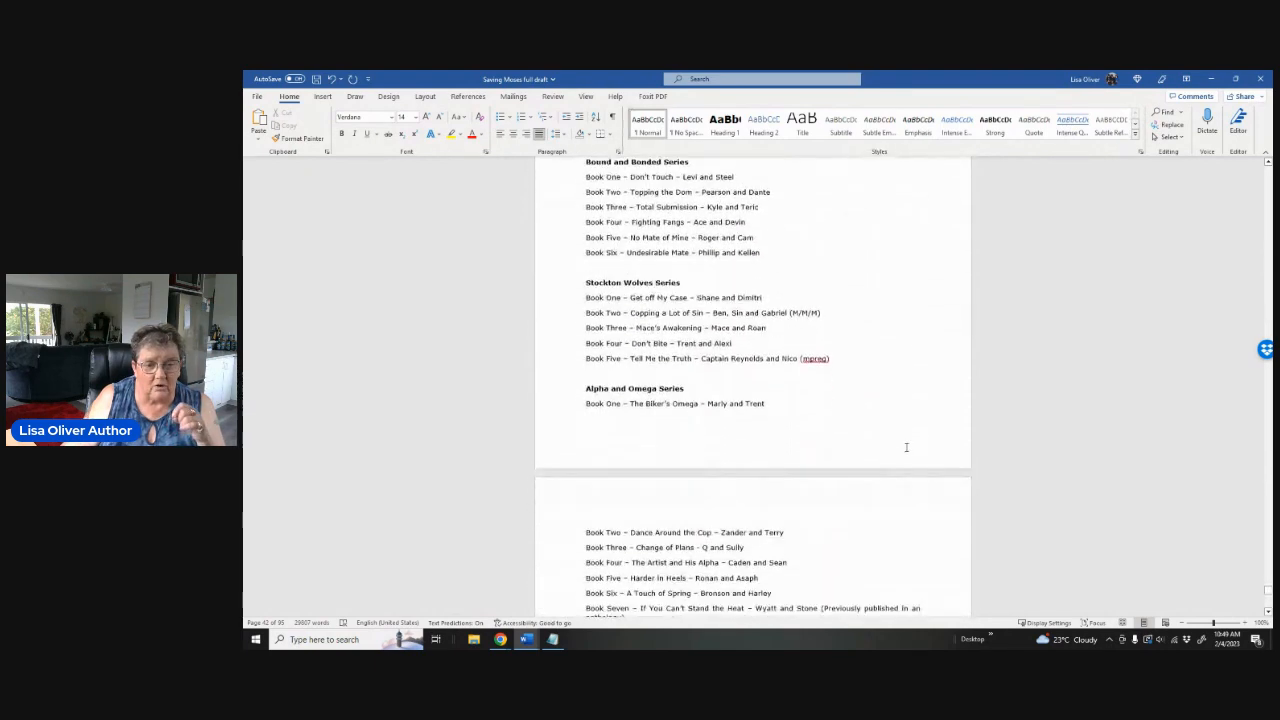
pyautogui.scroll(-8, 906, 447)
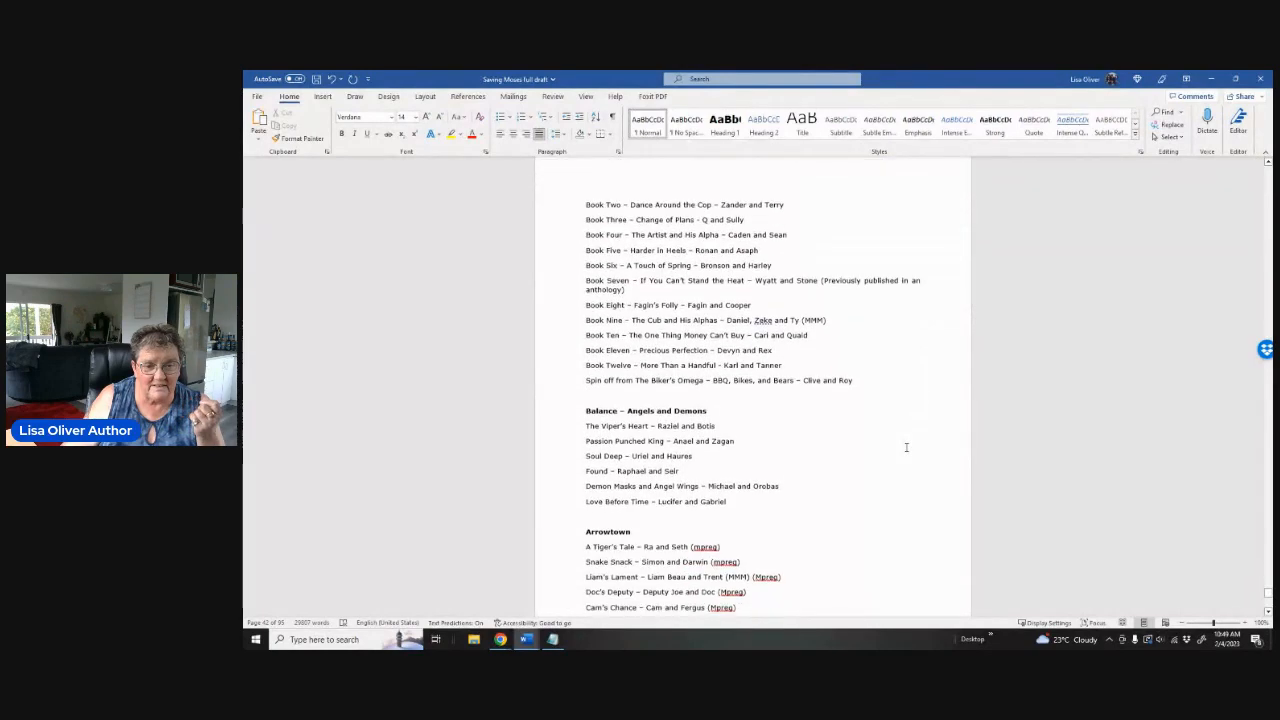
pyautogui.scroll(-13, 906, 447)
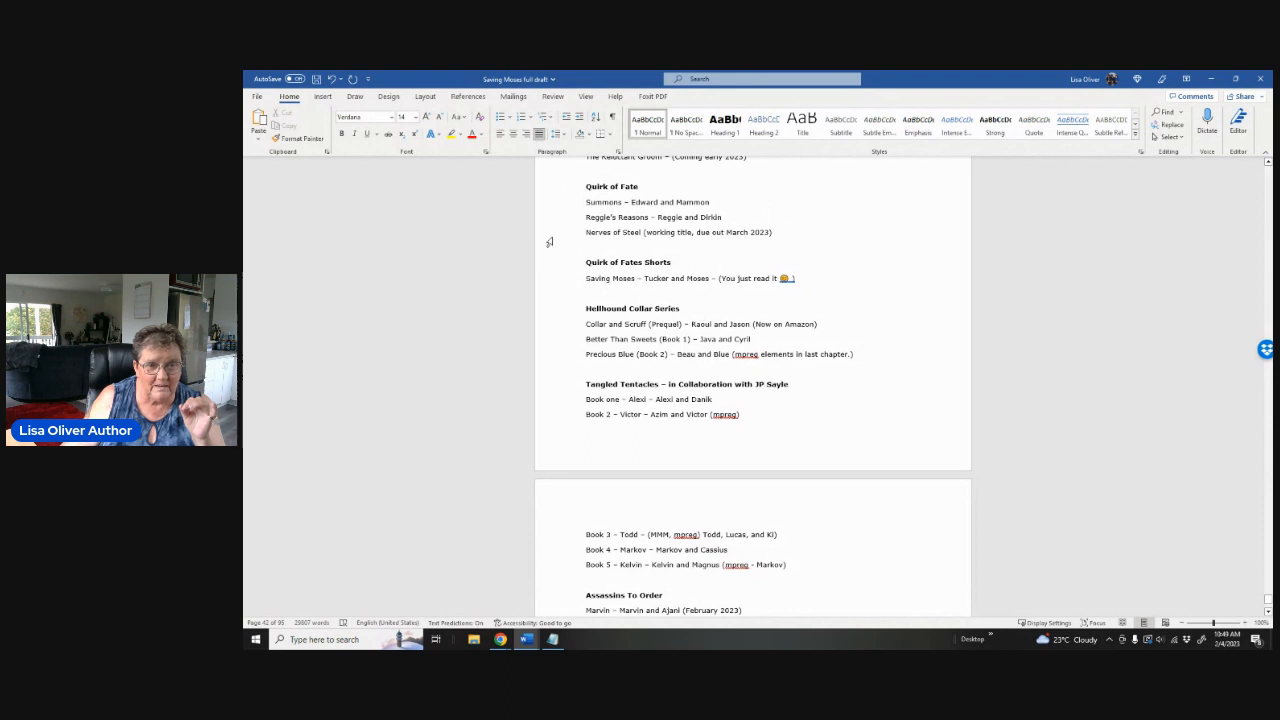
pyautogui.moveTo(586, 229); pyautogui.dragTo(640, 231)
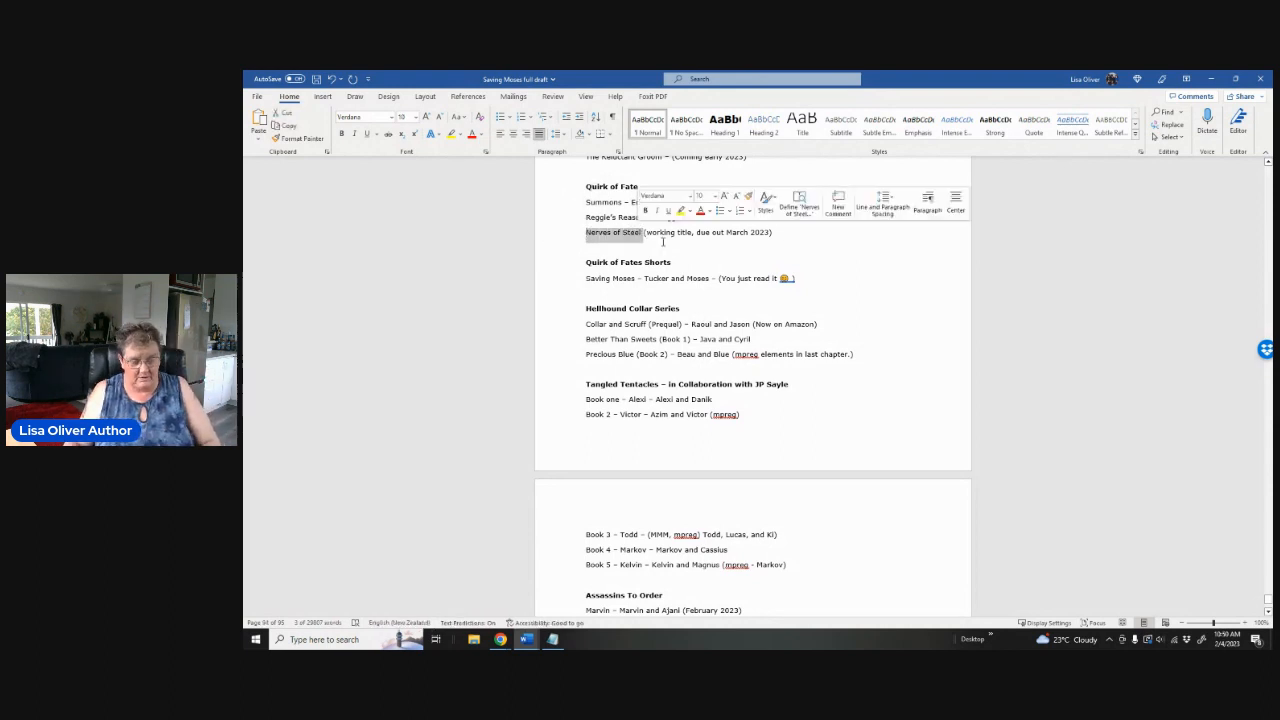
pyautogui.write('Wing of St')
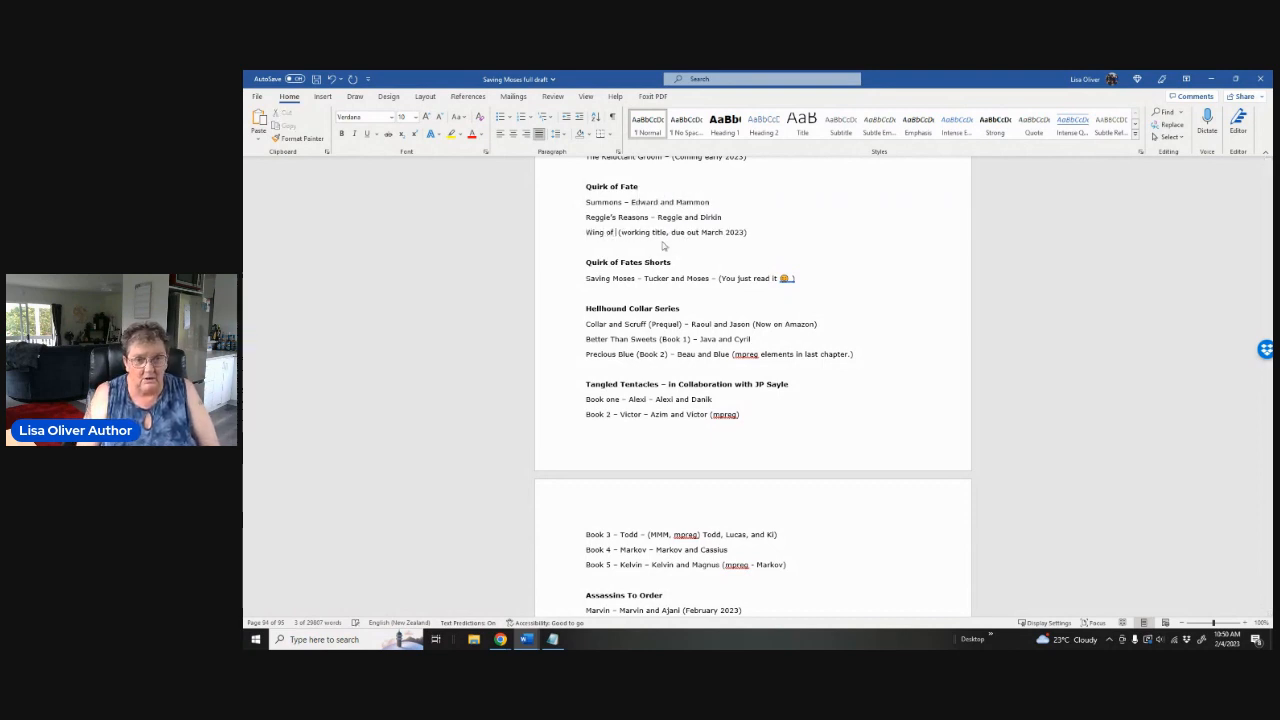
pyautogui.write('eel')
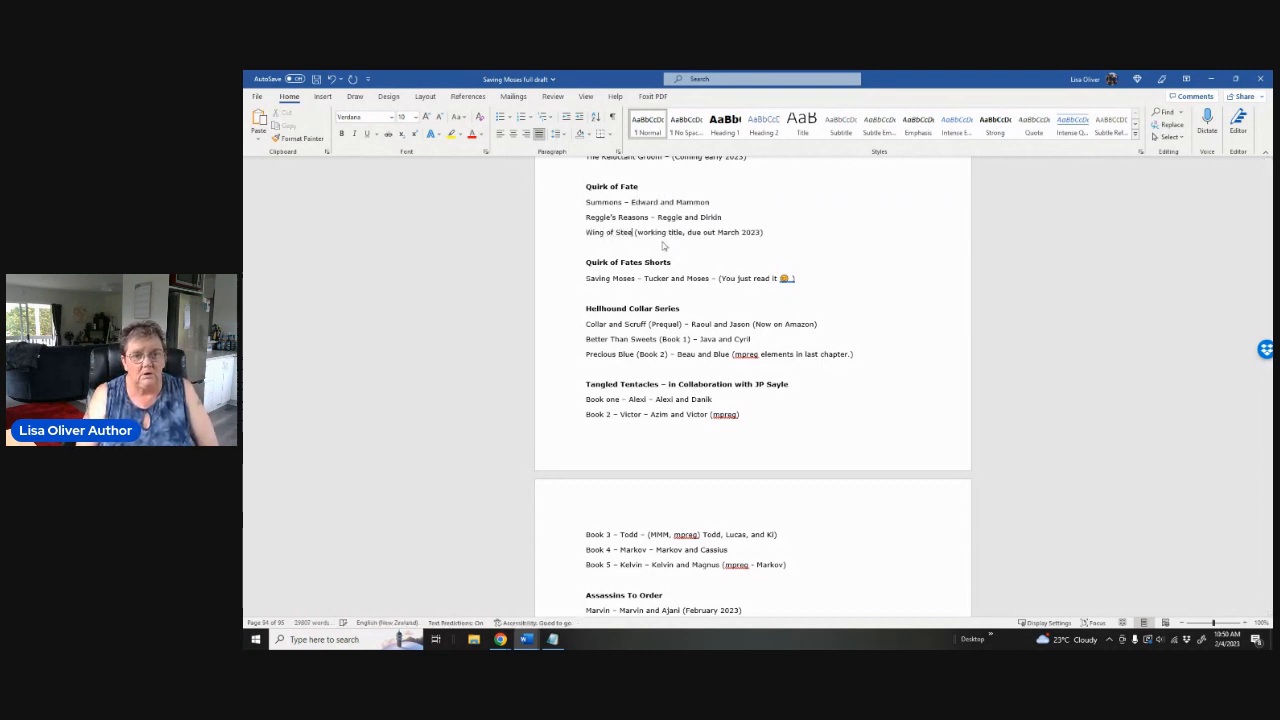
pyautogui.press('BackSpace')
pyautogui.write('am and Stea')
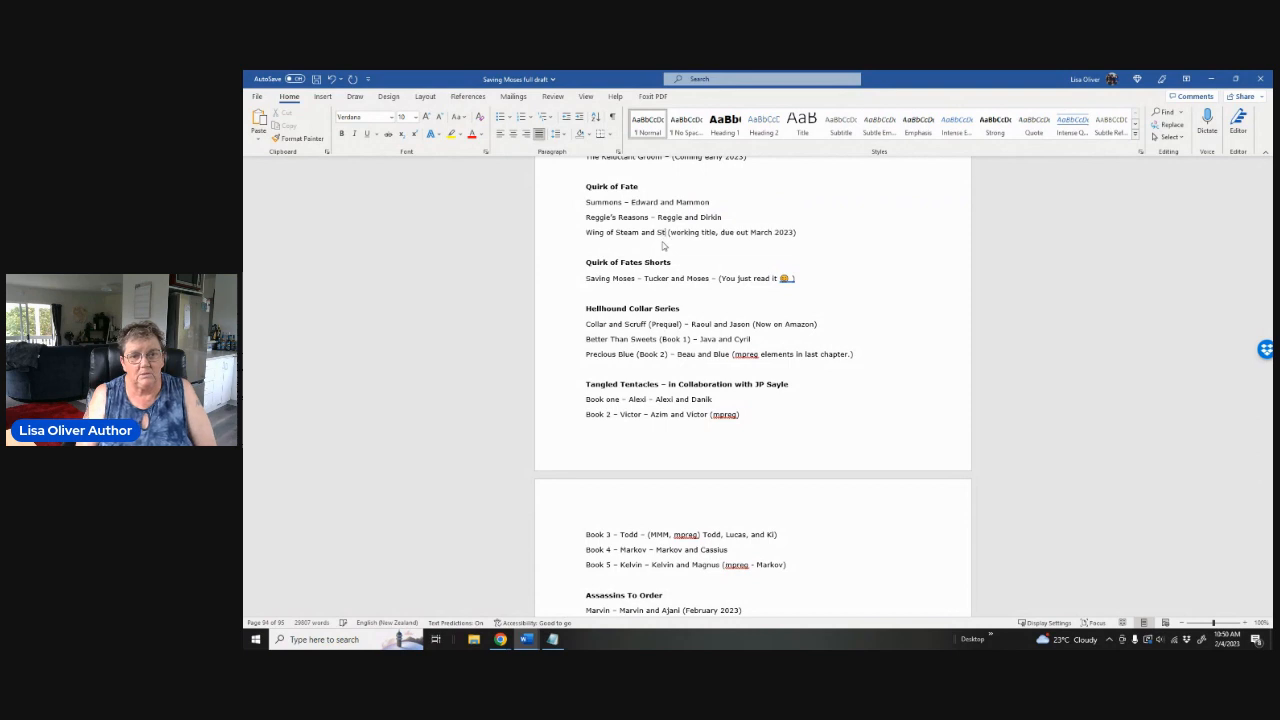
pyautogui.write('l')
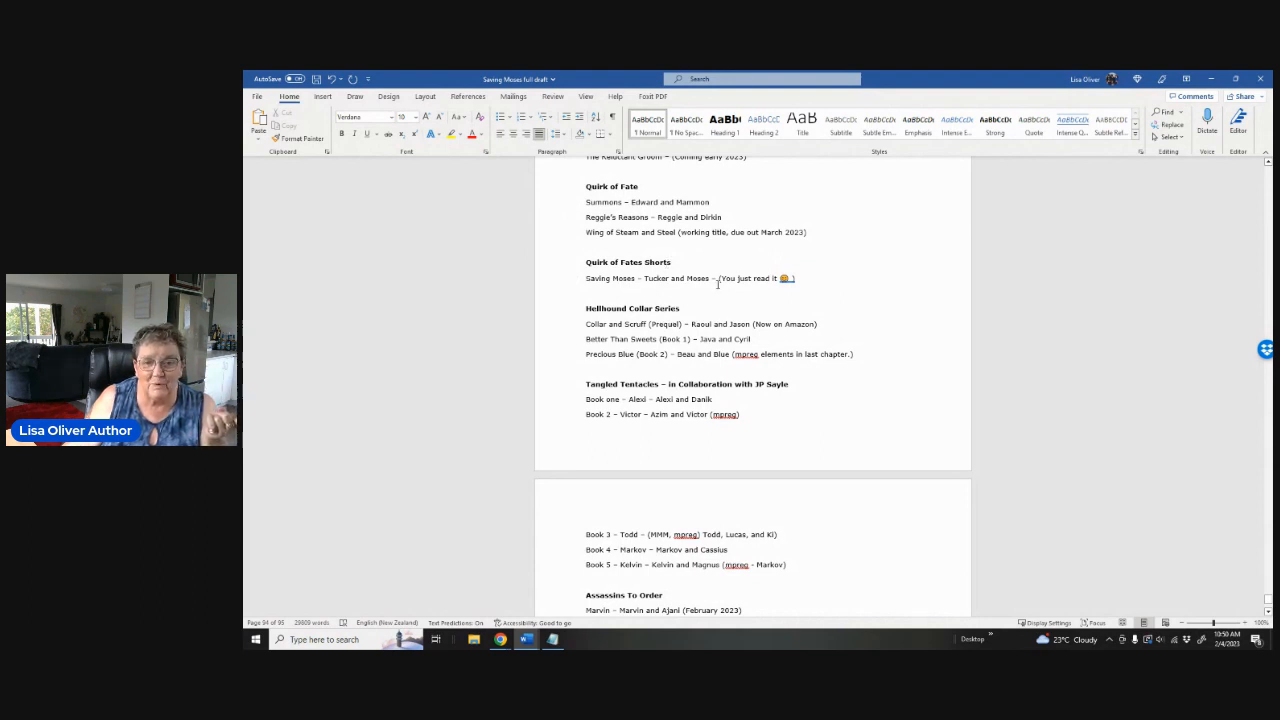
# Extend the Assassins To Order series heading in the book list to read "Assassins To Order With JP Sayle"
pyautogui.scroll(-3, 843, 296)
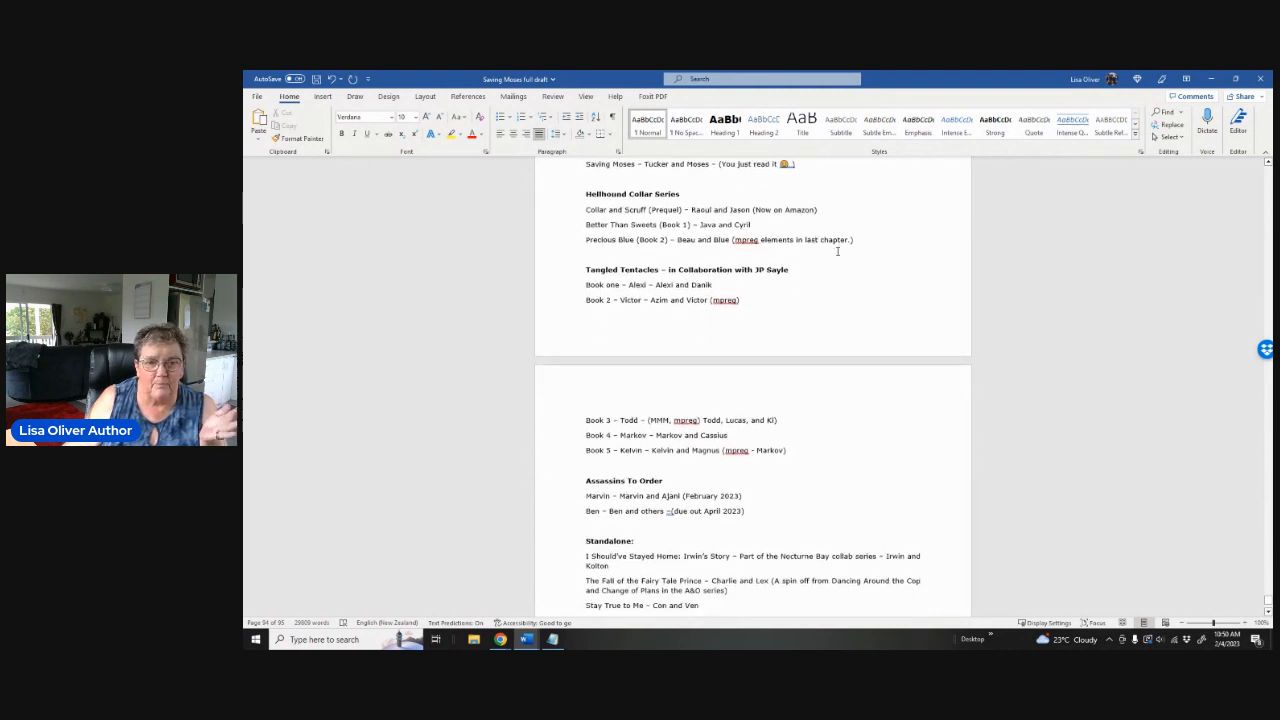
pyautogui.scroll(-4, 838, 251)
pyautogui.scroll(-1, 694, 263)
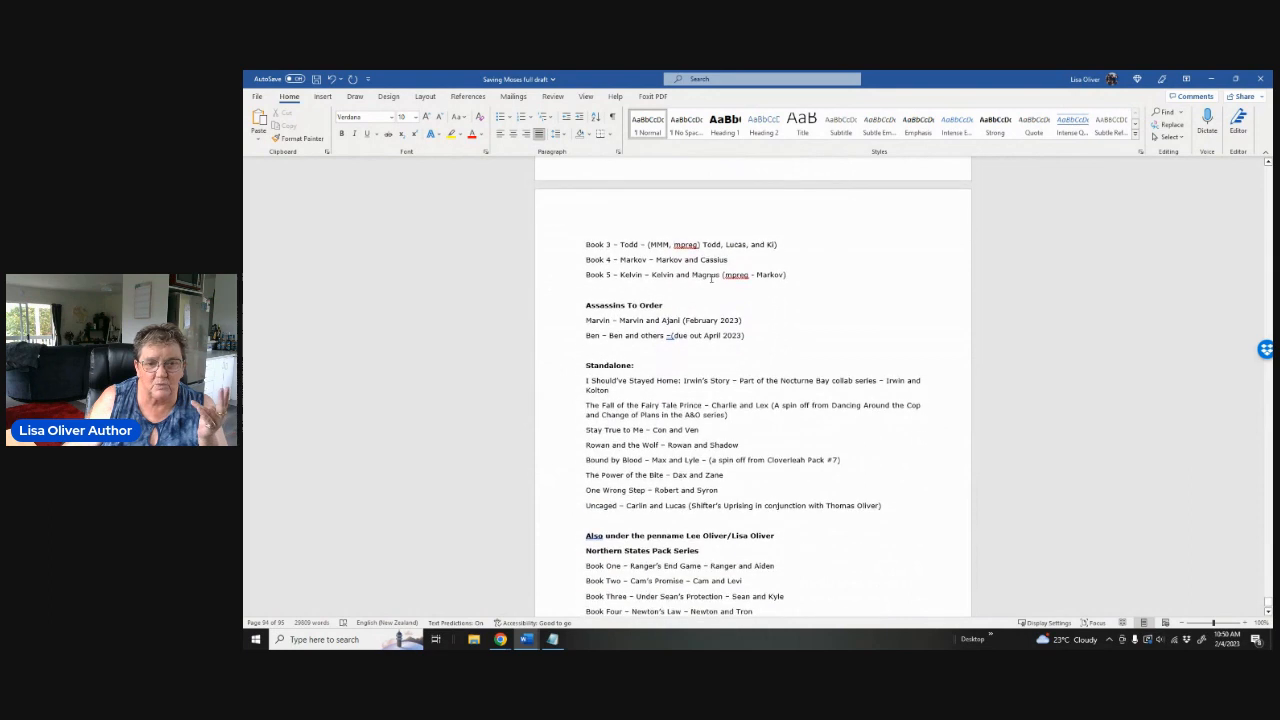
pyautogui.scroll(-2, 803, 280)
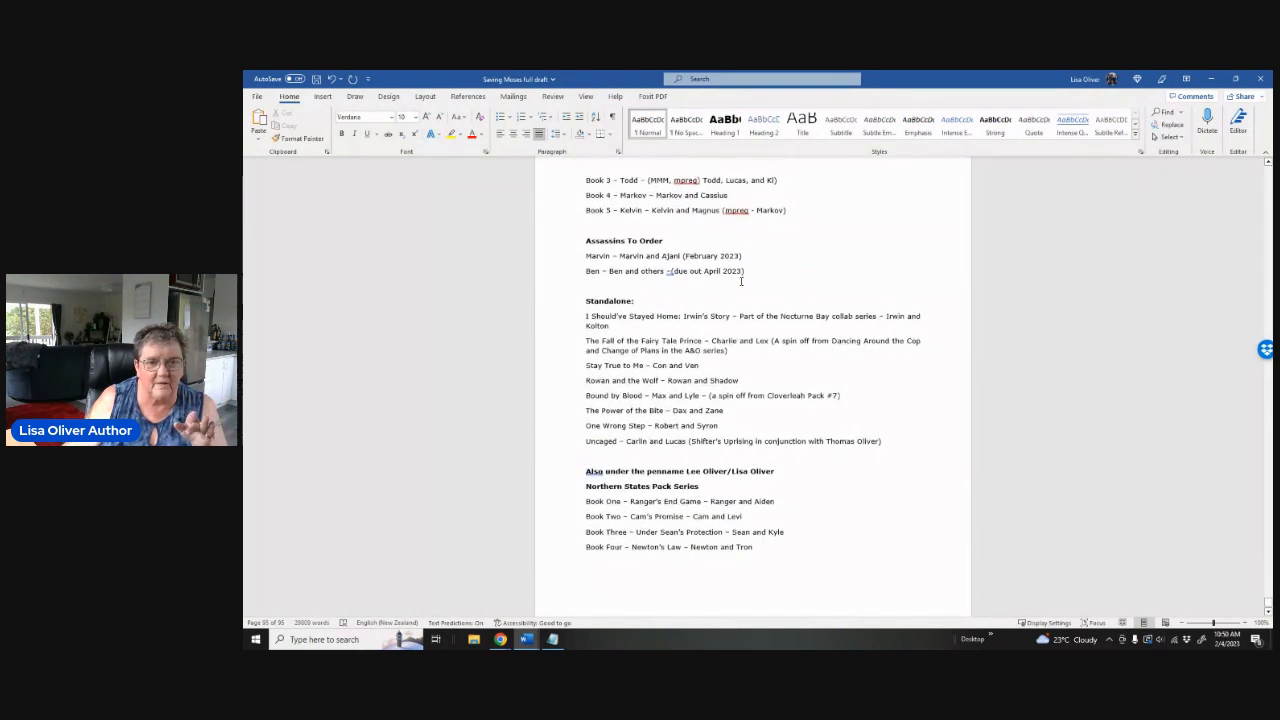
pyautogui.click(665, 241)
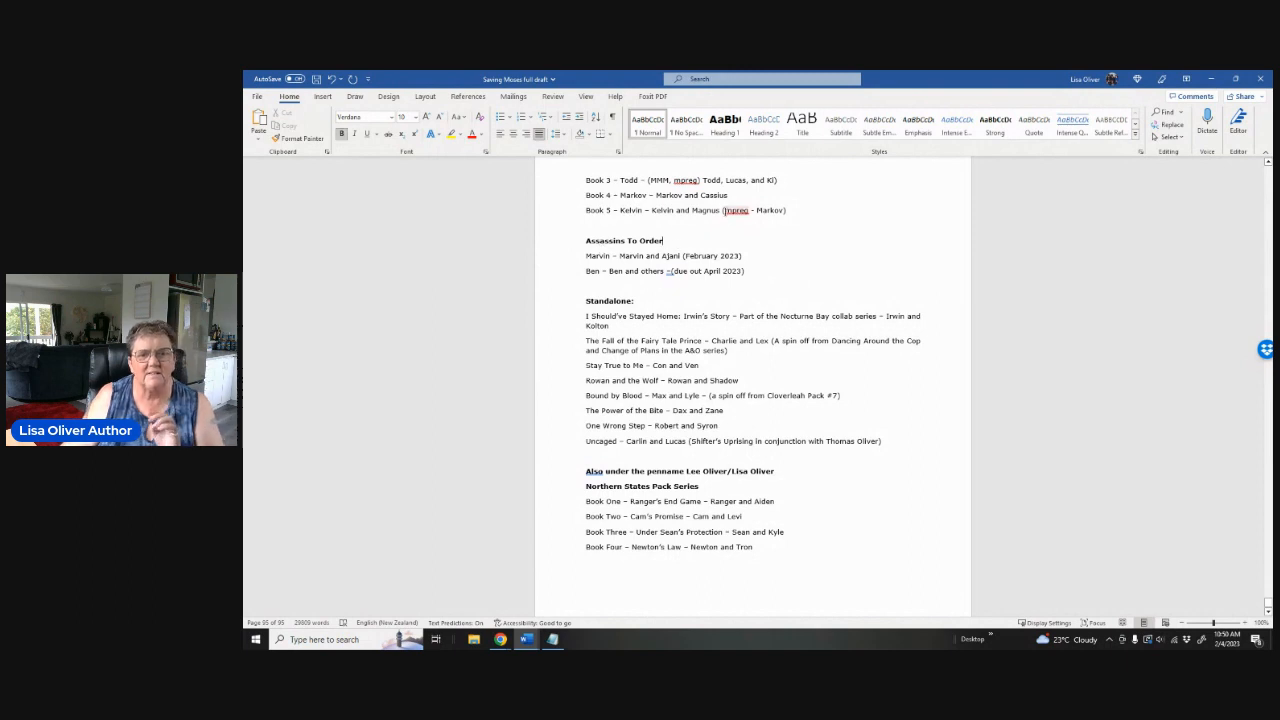
pyautogui.write('With')
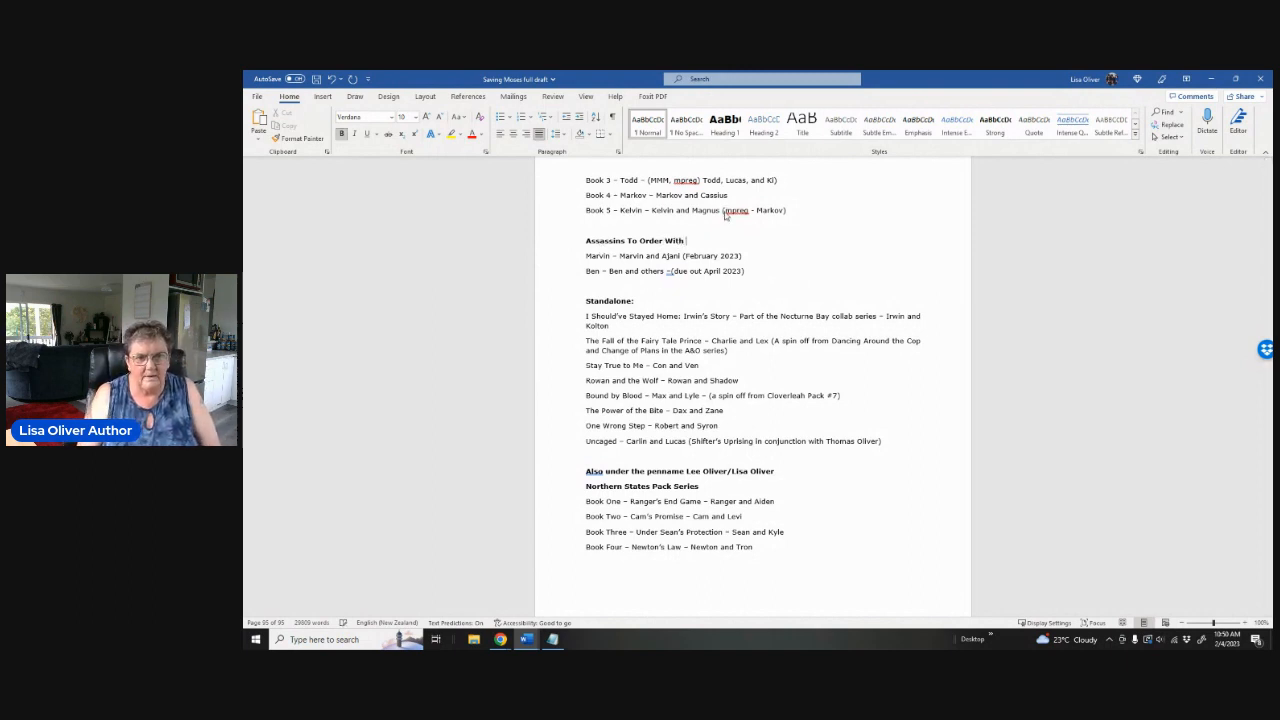
pyautogui.write(' JP Sayl')
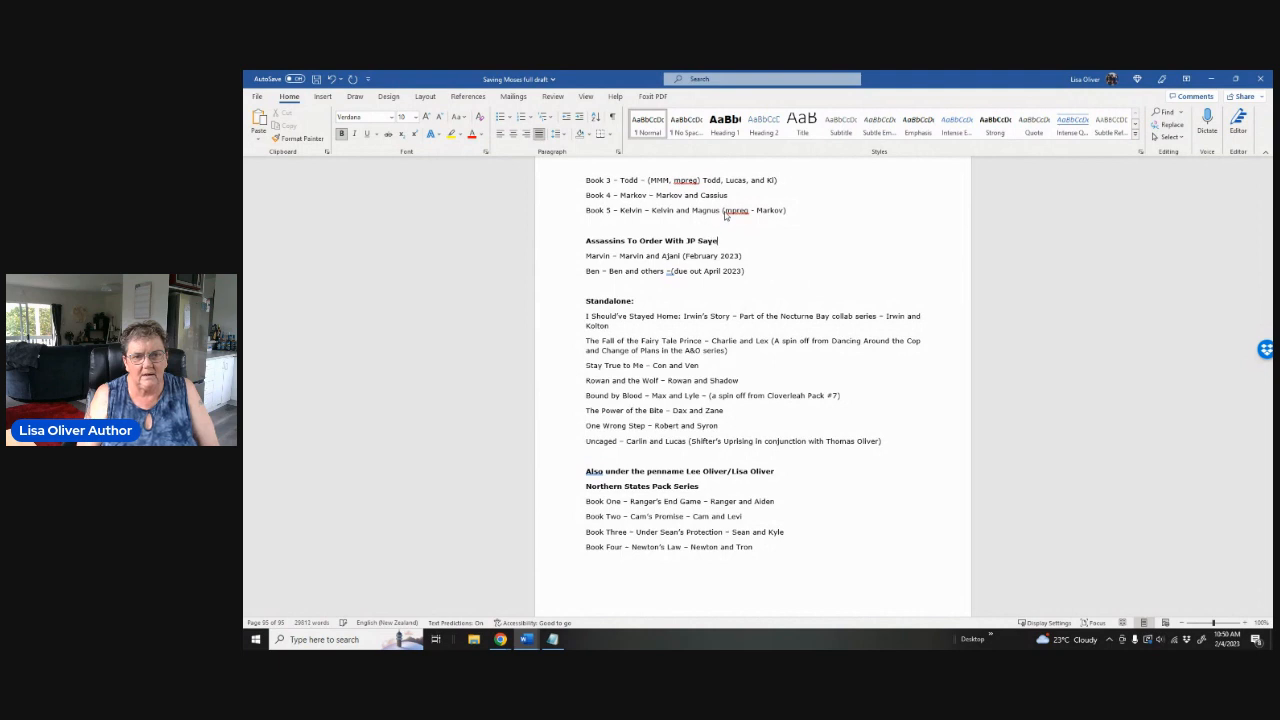
pyautogui.write('e')
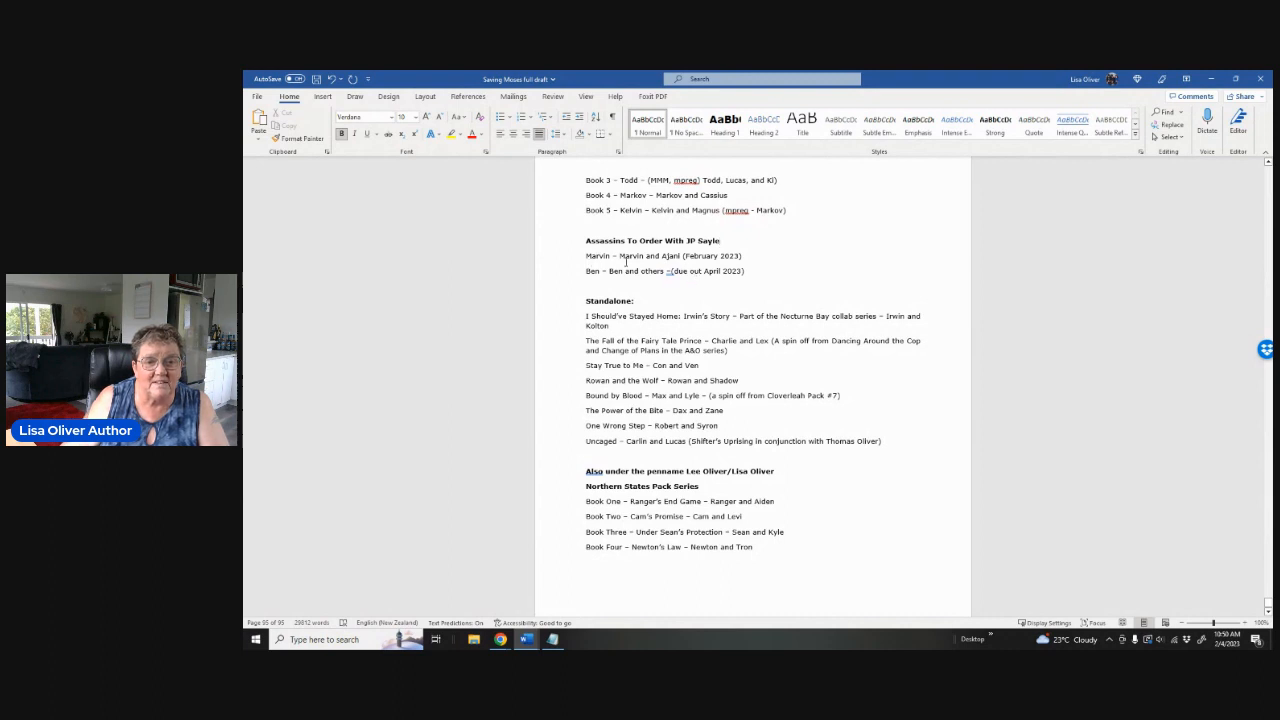
# Review the Other Books list from the pen-name section back to its heading, and examine the About the Author page
pyautogui.click(721, 256)
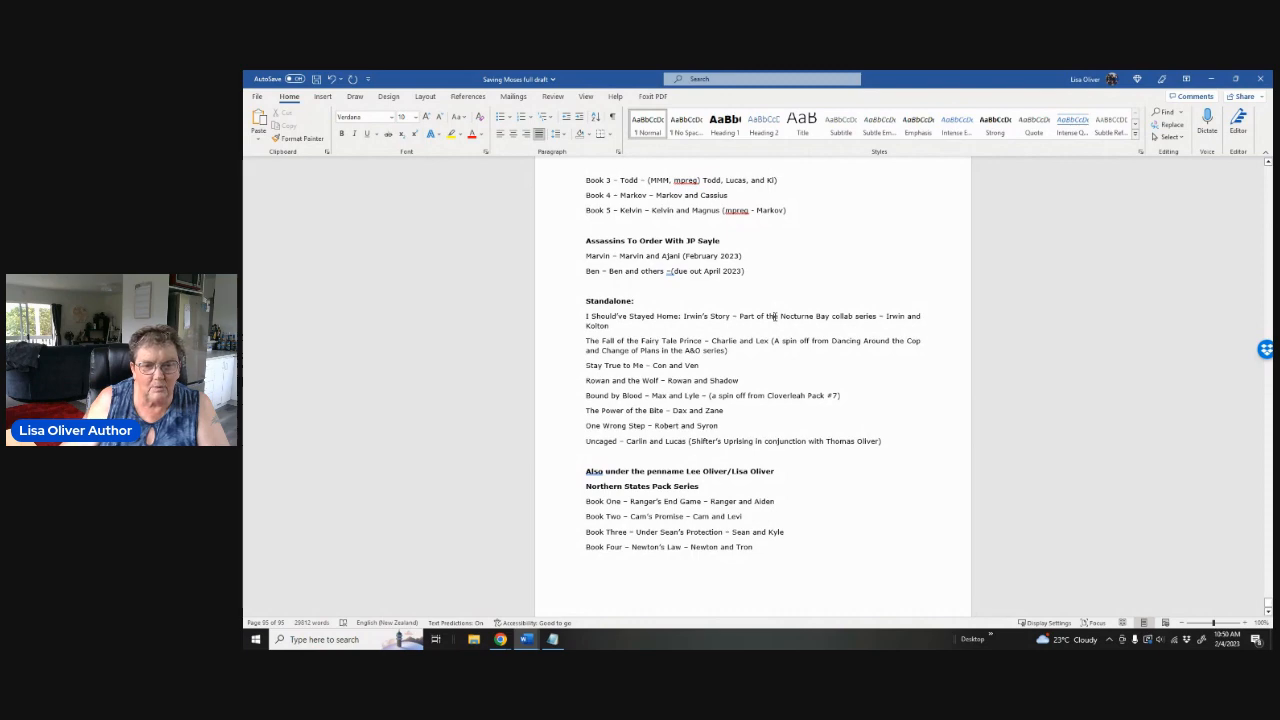
pyautogui.scroll(-2, 775, 316)
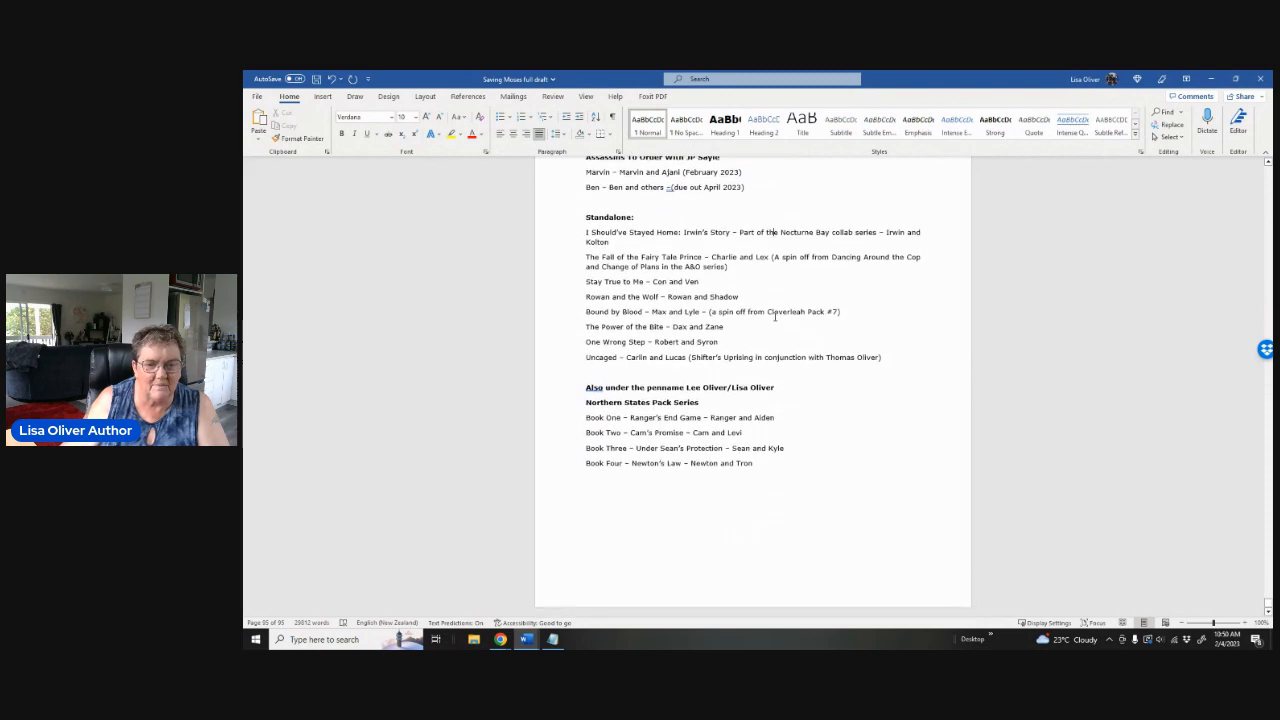
pyautogui.scroll(12, 775, 316)
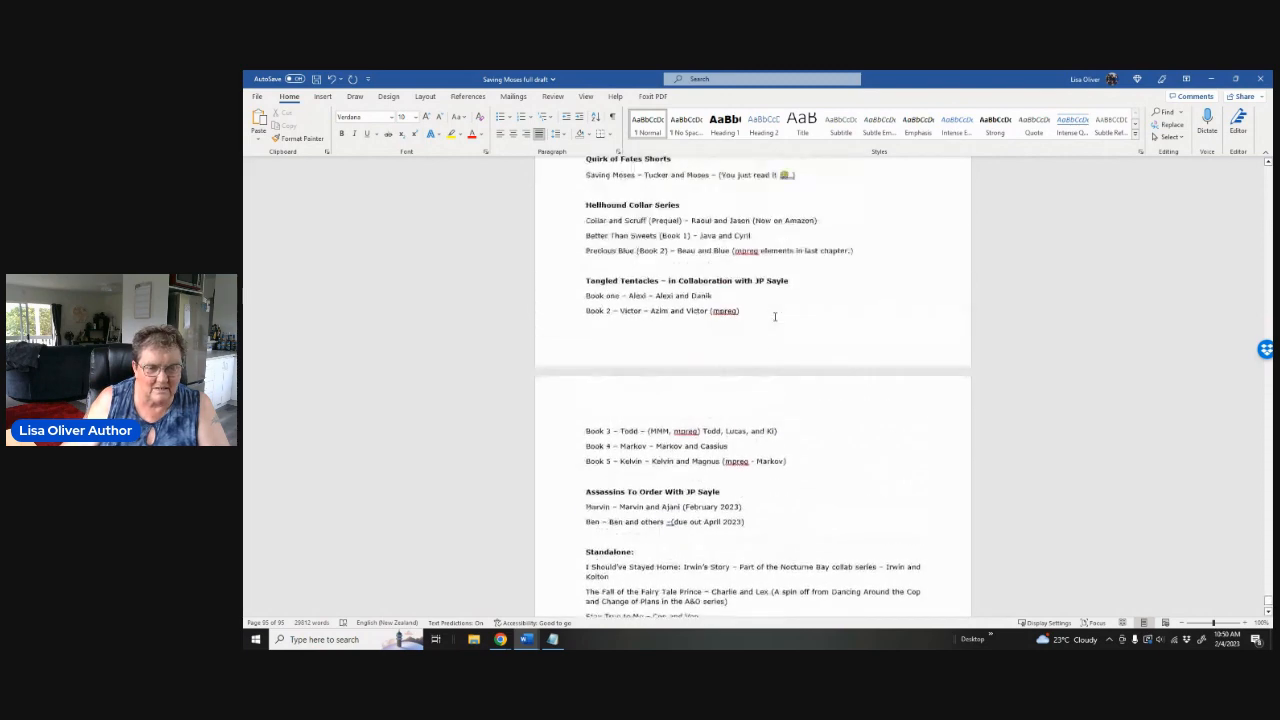
pyautogui.scroll(12, 775, 316)
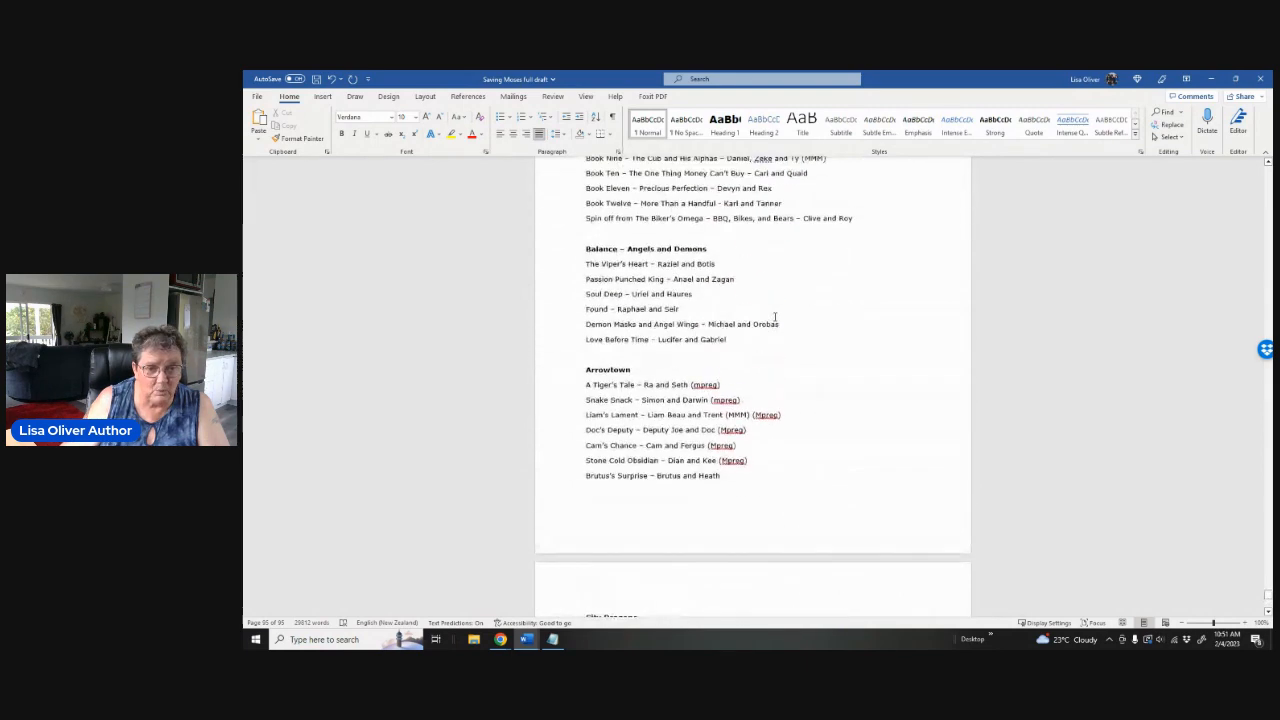
pyautogui.scroll(12, 775, 316)
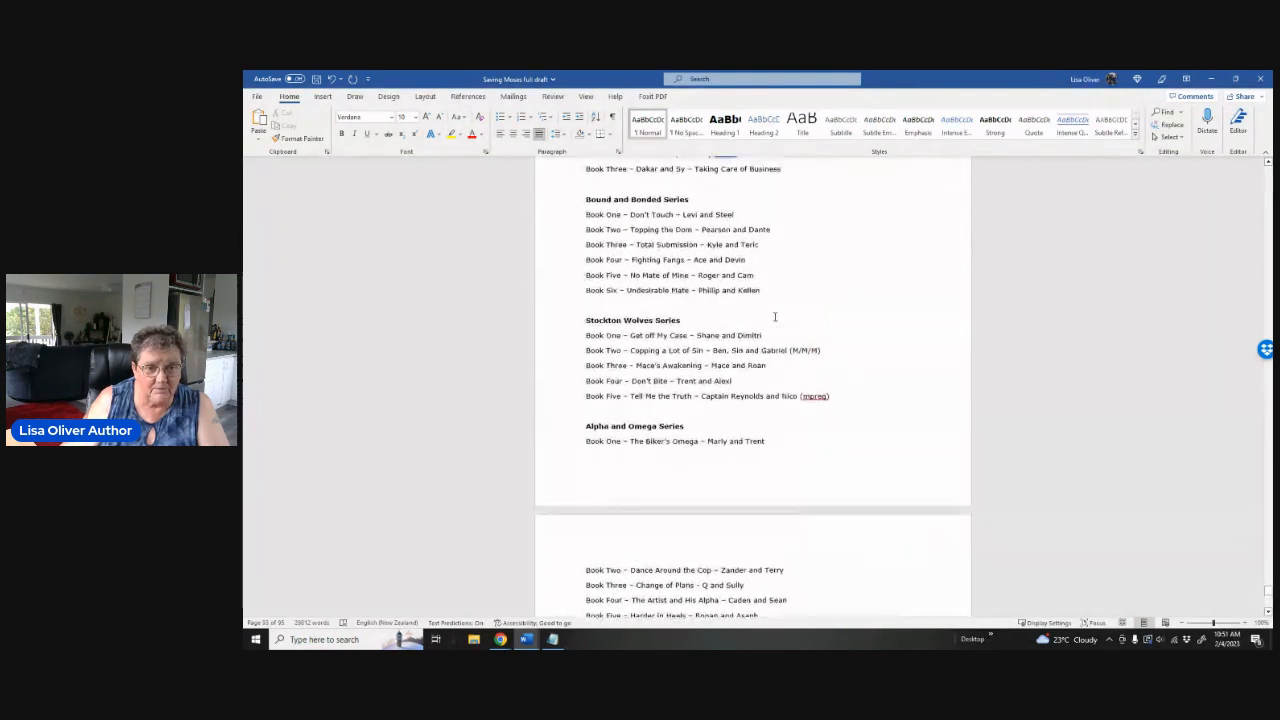
pyautogui.scroll(15, 775, 316)
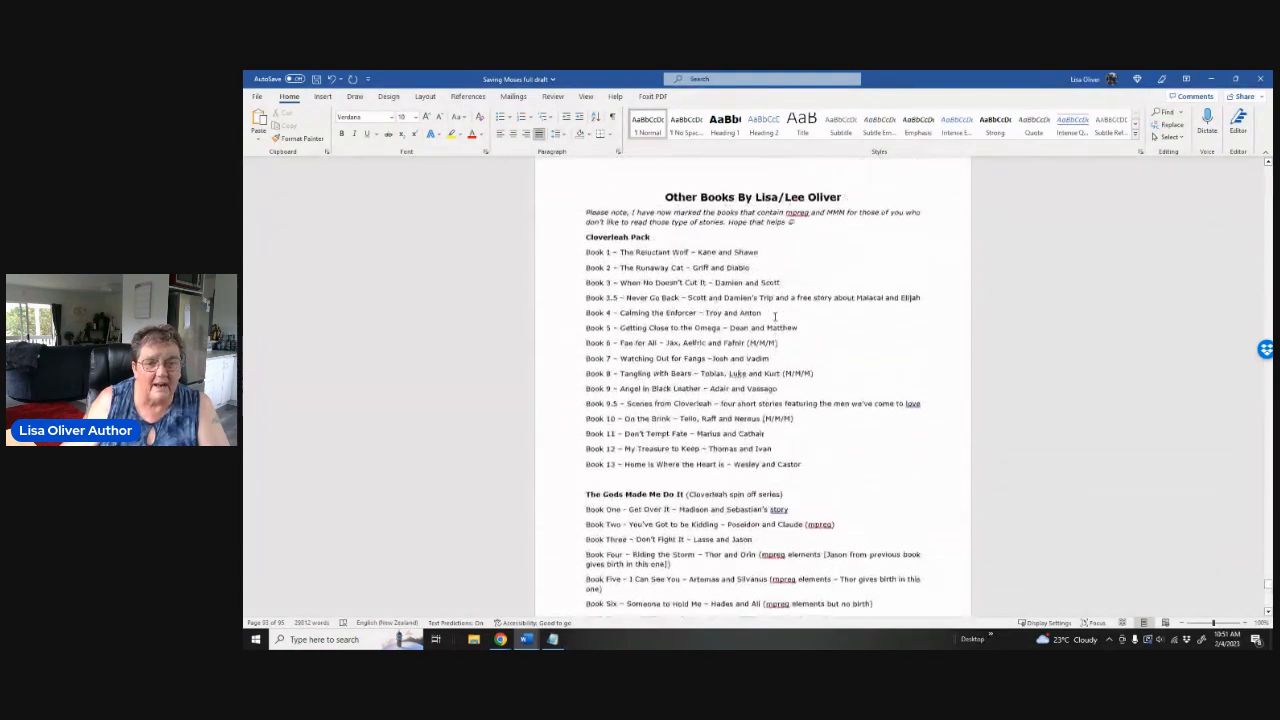
pyautogui.scroll(2, 775, 316)
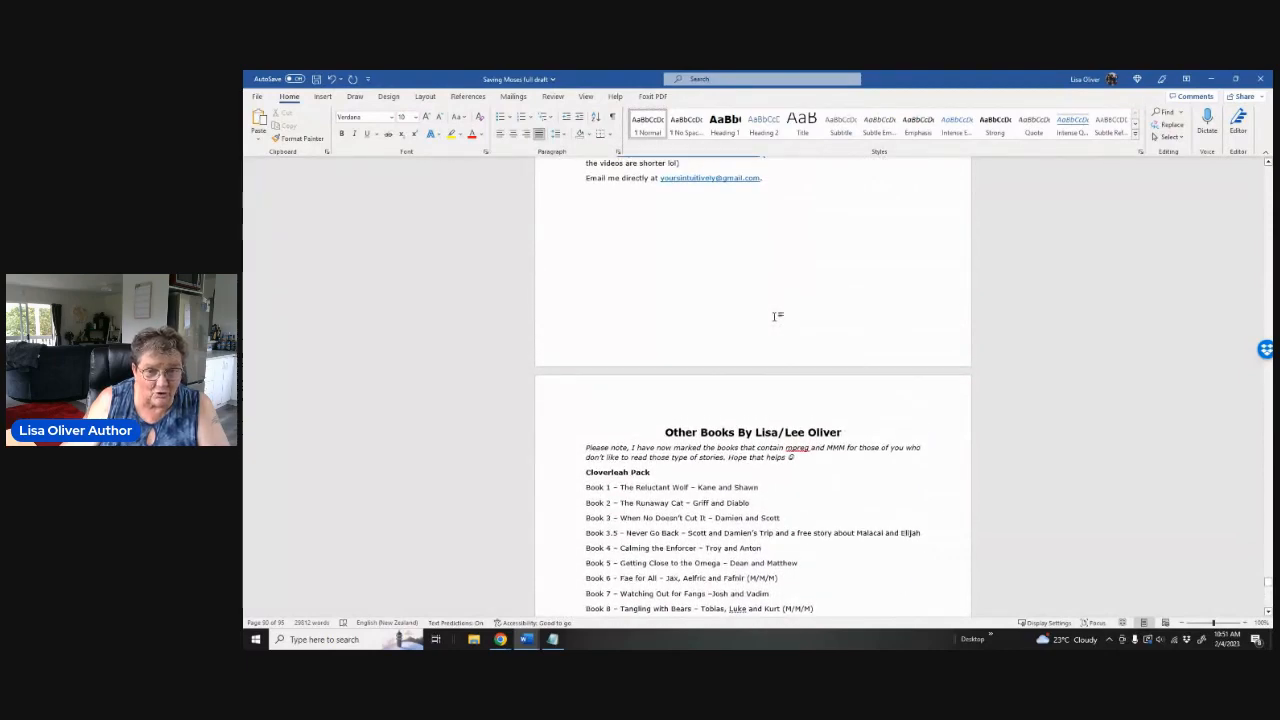
pyautogui.scroll(10, 775, 316)
pyautogui.scroll(1, 775, 316)
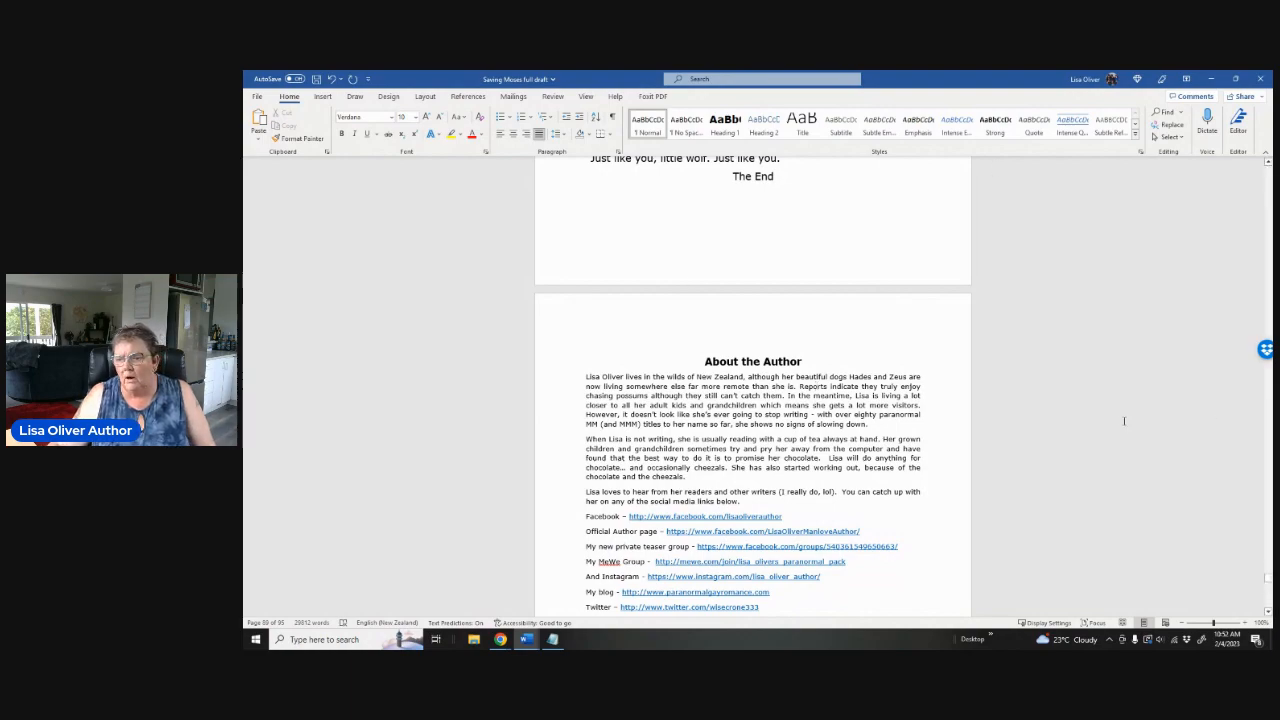
# Review the copyright page, Table of Contents and Author's Note, and check the font formatting of the note's body text
pyautogui.scroll(10, 1124, 421)
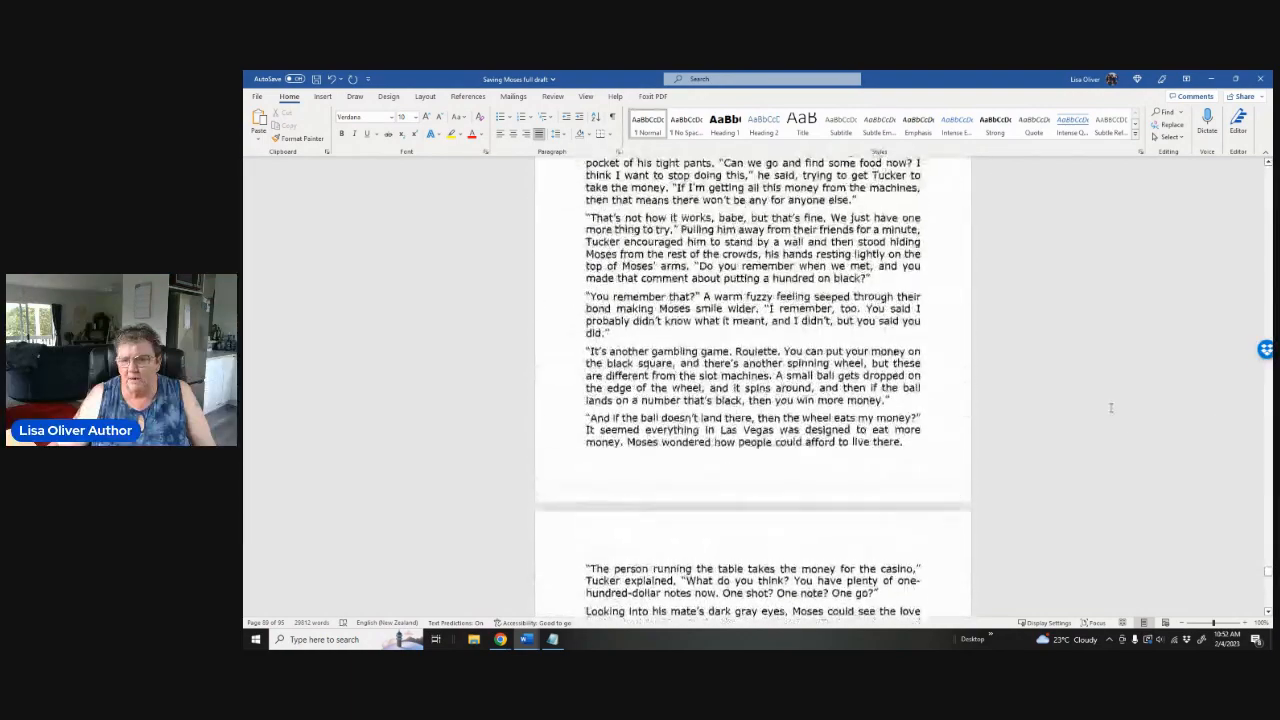
pyautogui.scroll(3, 1110, 407)
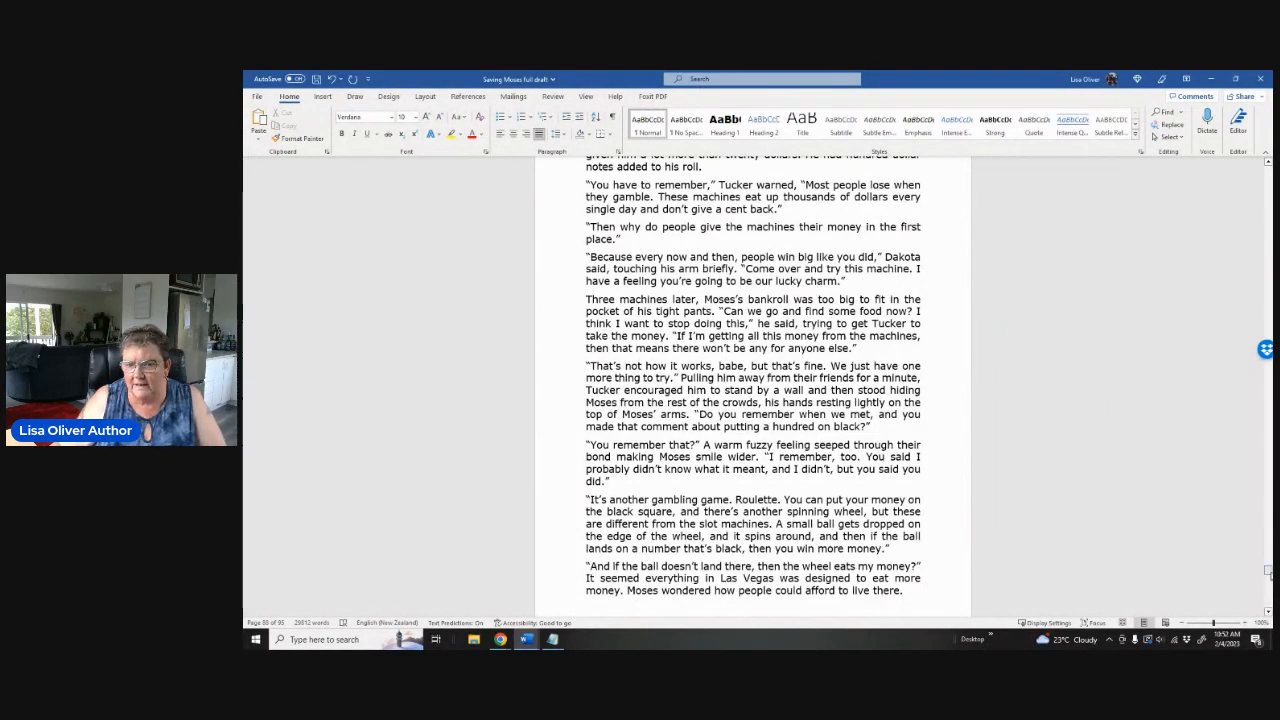
pyautogui.moveTo(1267, 573); pyautogui.dragTo(1208, 175)
pyautogui.scroll(-10, 1011, 354)
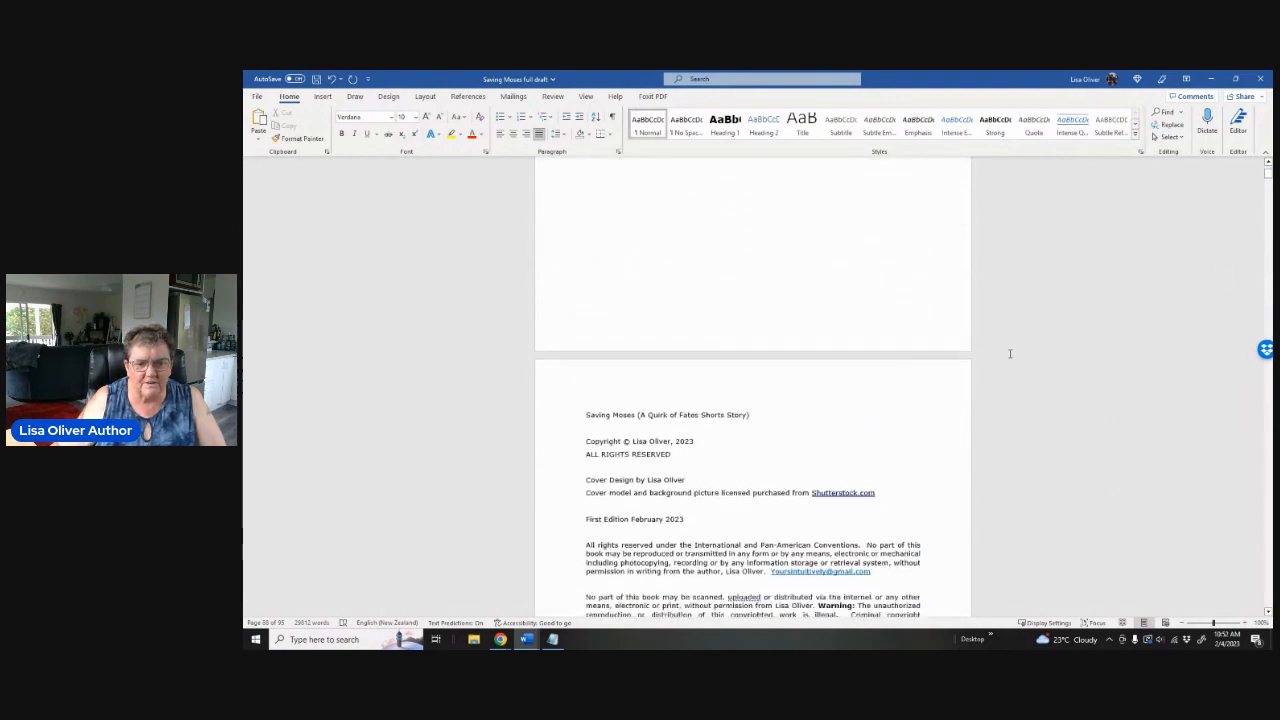
pyautogui.scroll(-10, 1009, 353)
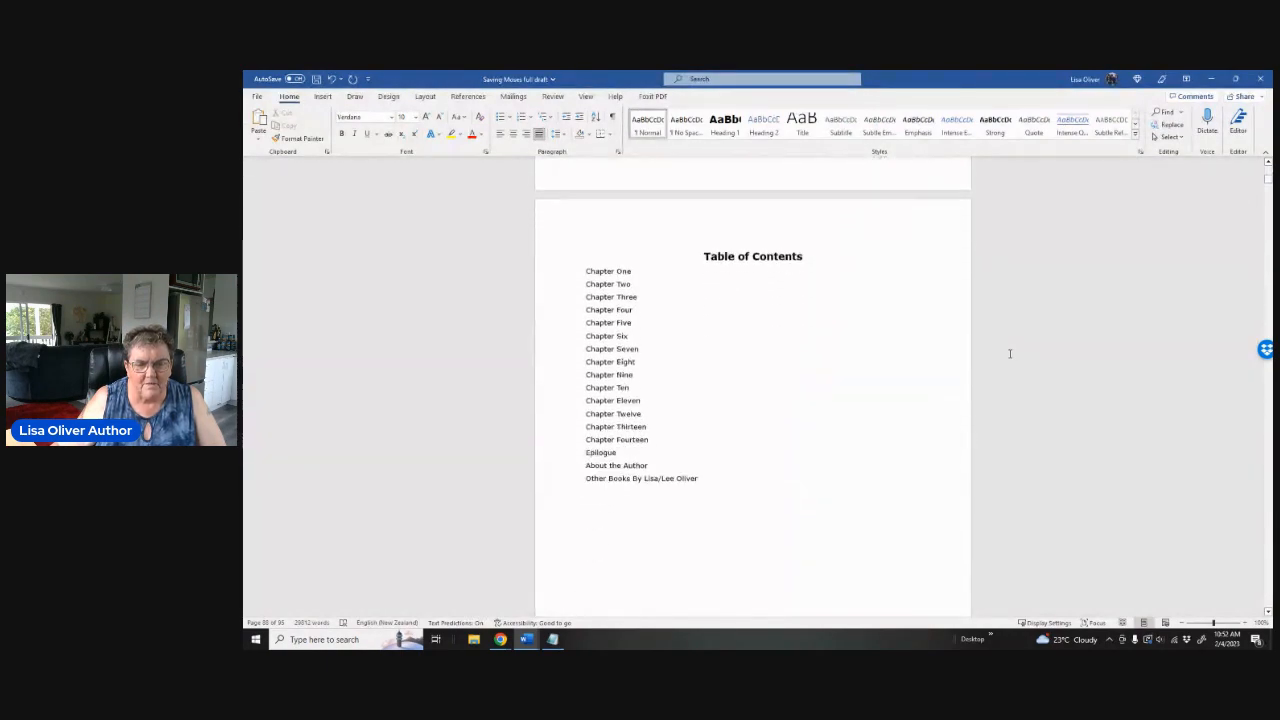
pyautogui.scroll(-5, 1009, 353)
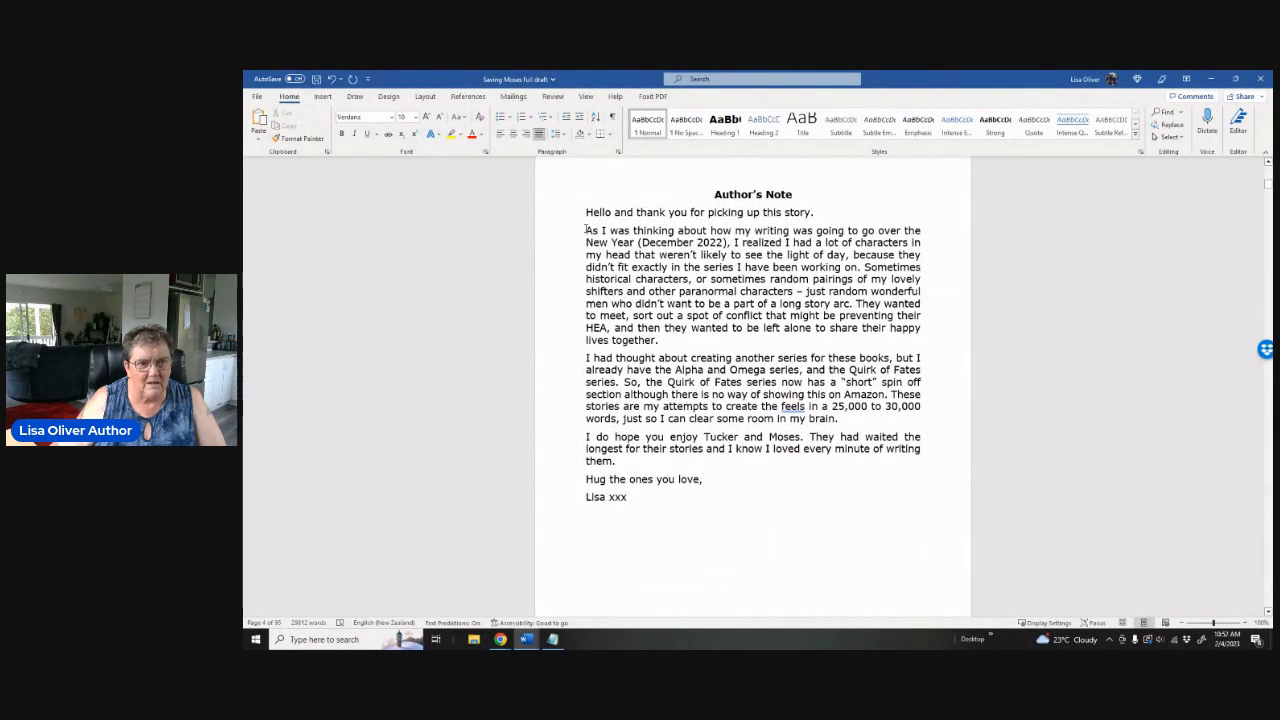
pyautogui.moveTo(586, 230); pyautogui.dragTo(750, 234)
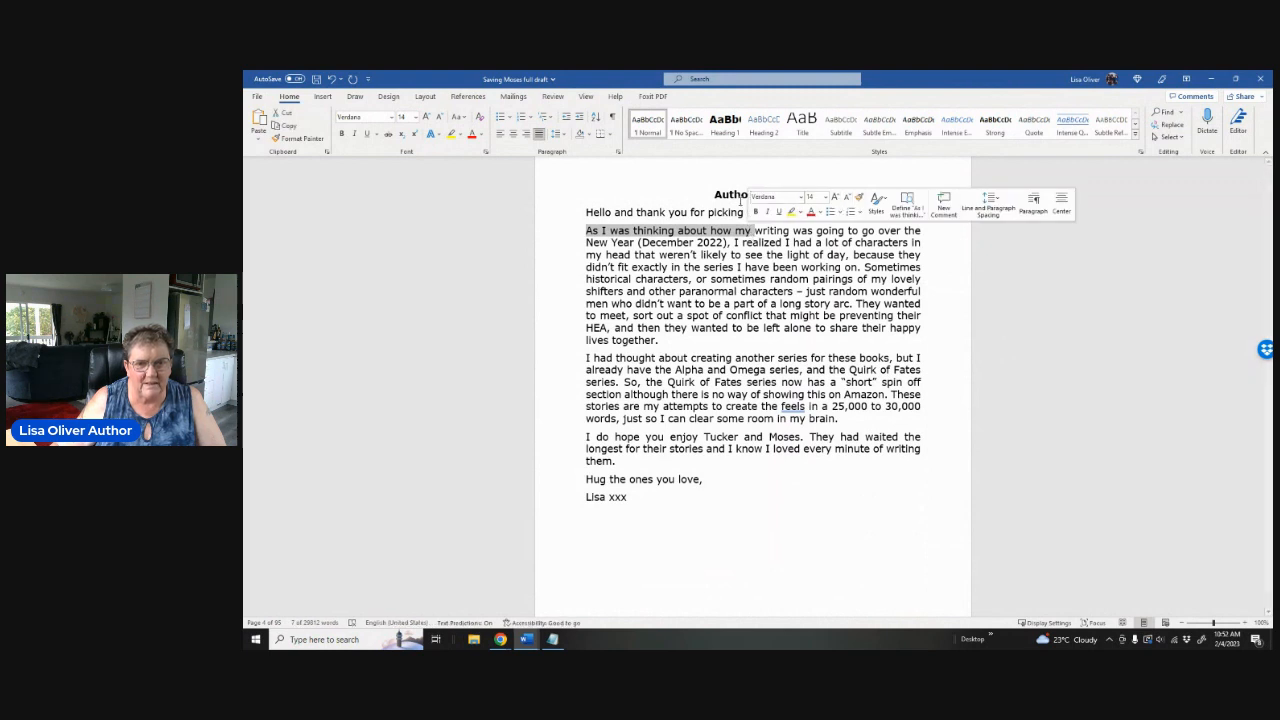
pyautogui.click(786, 268)
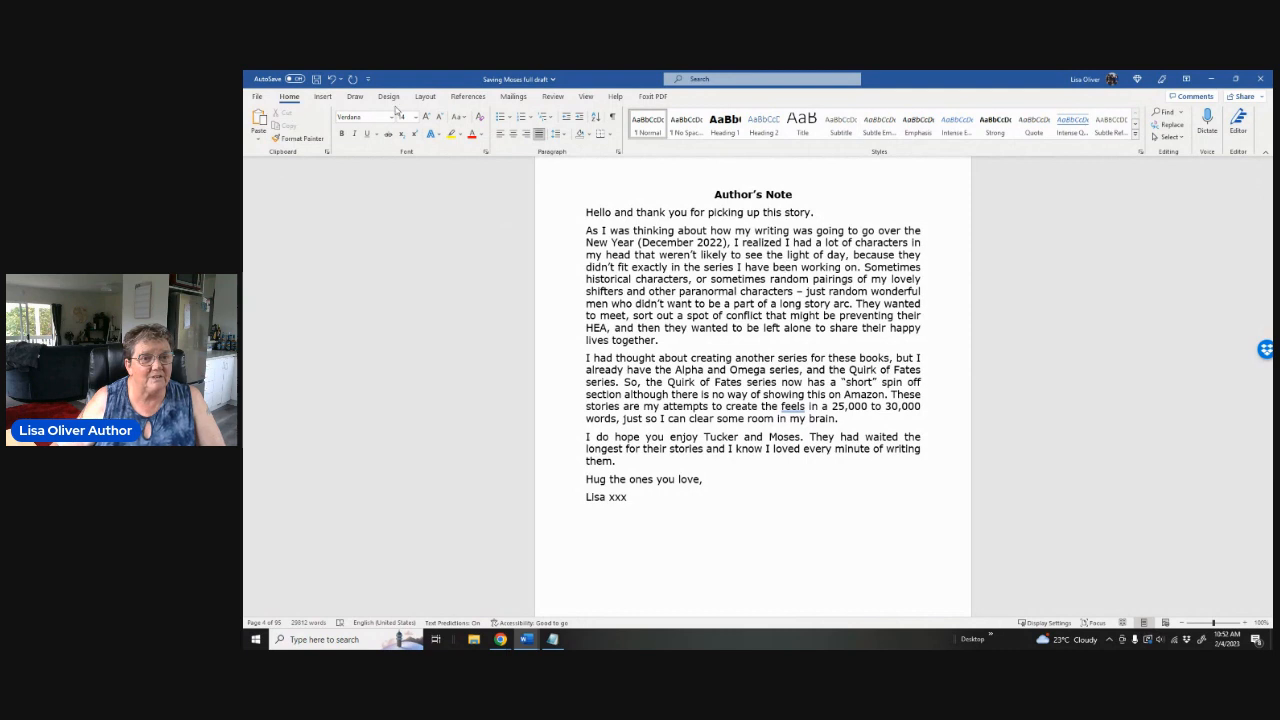
# Check the custom margins and paper size in the page setup, and accept the existing settings
pyautogui.click(424, 97)
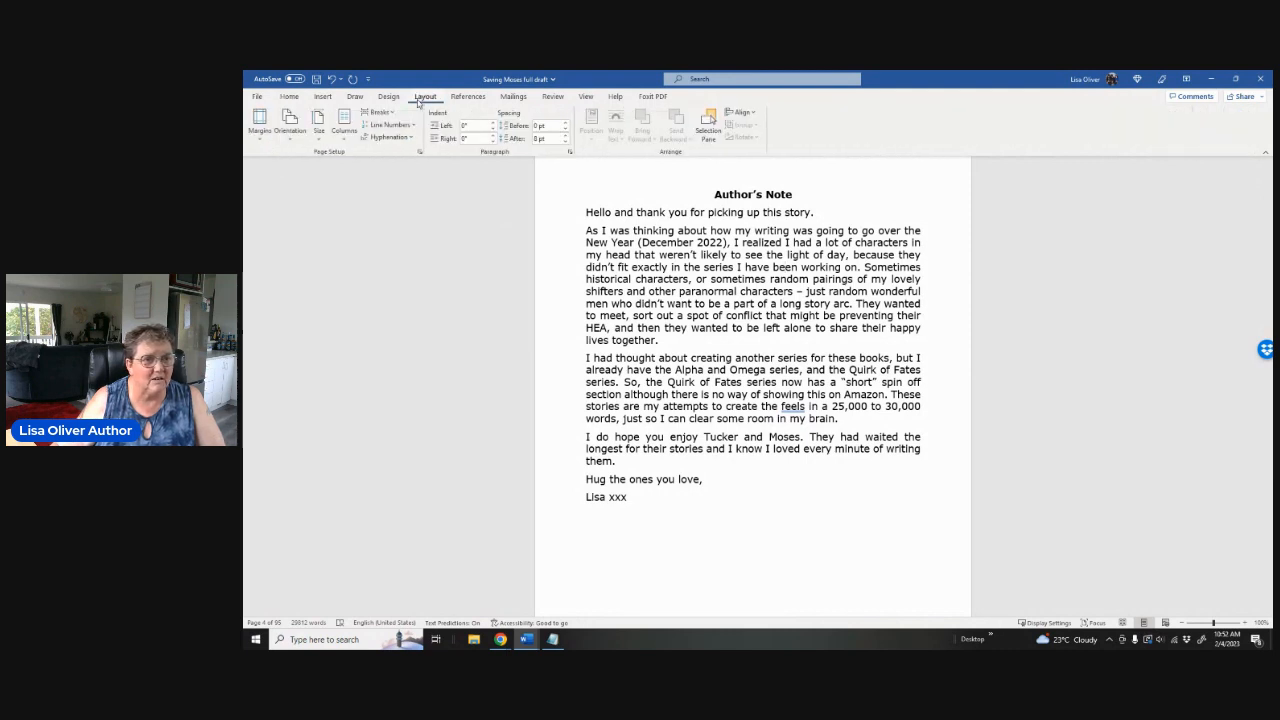
pyautogui.click(262, 140)
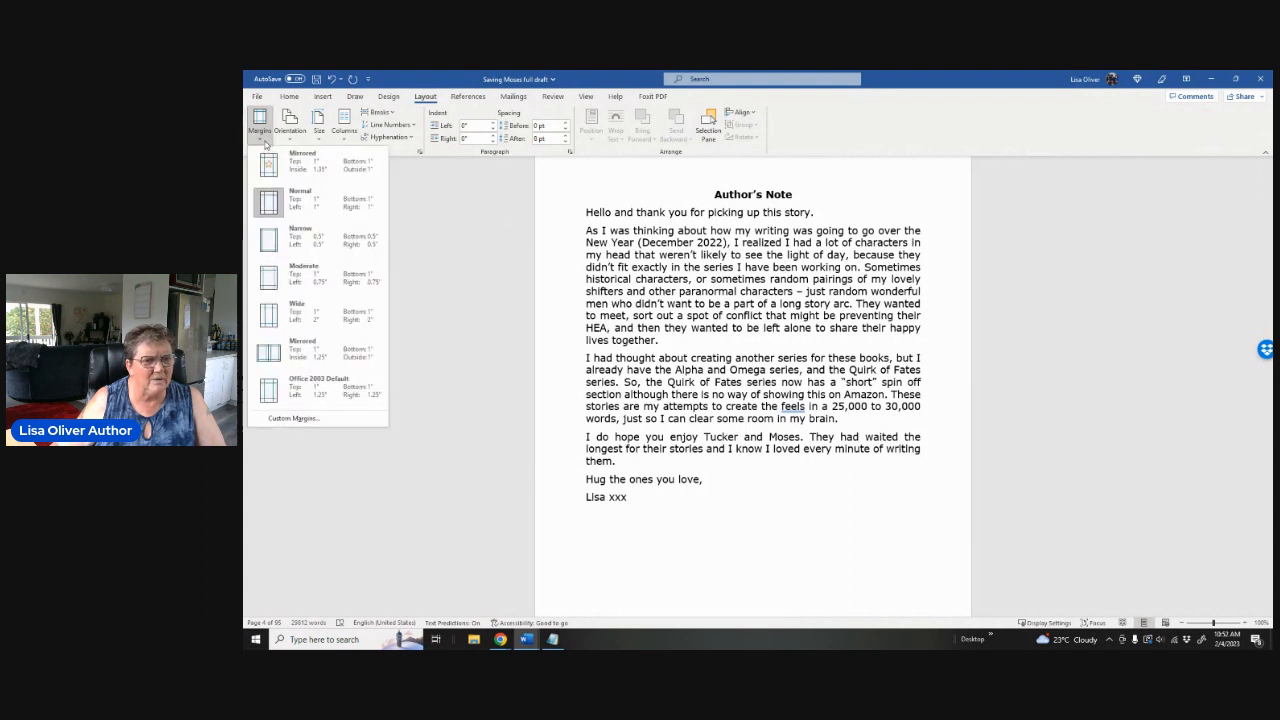
pyautogui.click(290, 419)
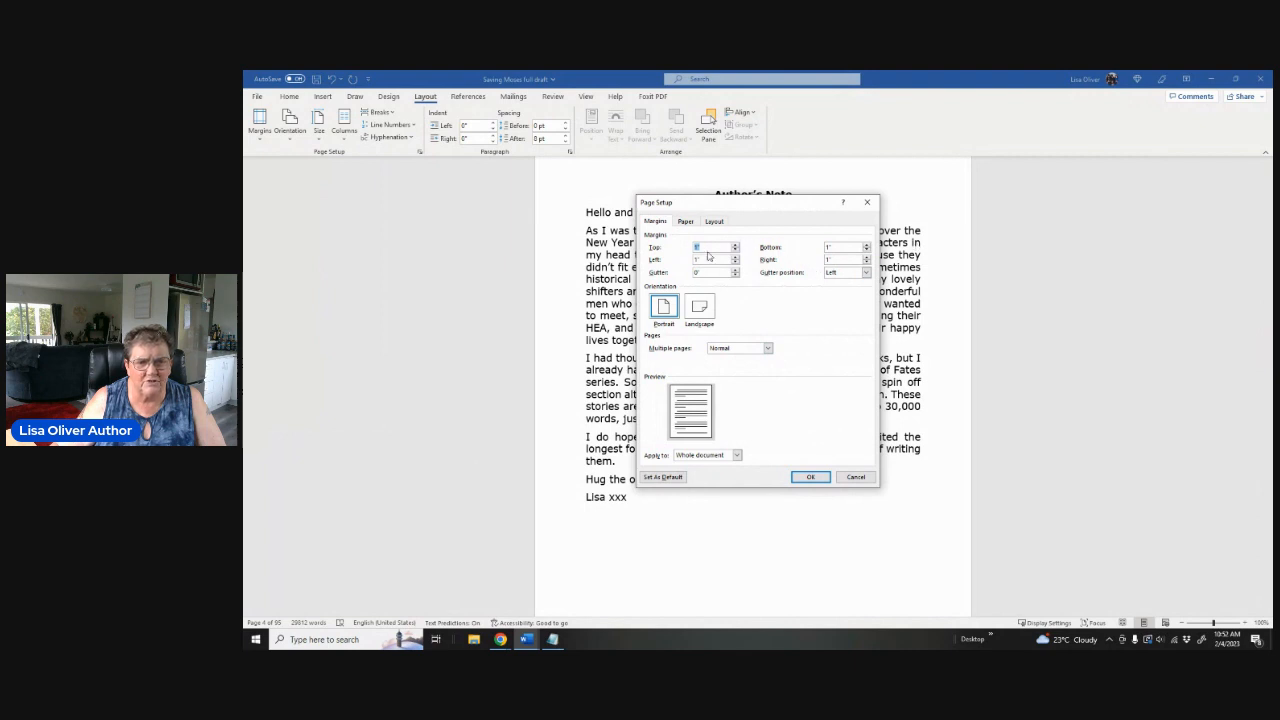
pyautogui.click(687, 222)
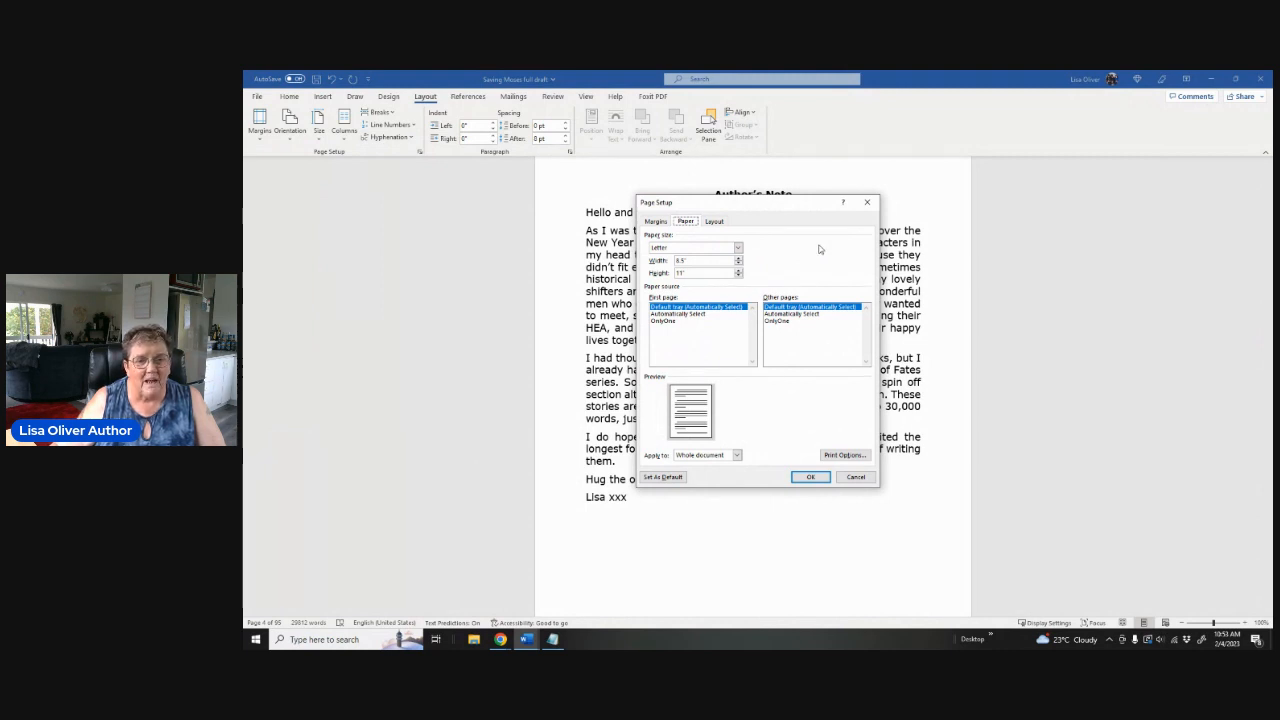
pyautogui.click(811, 477)
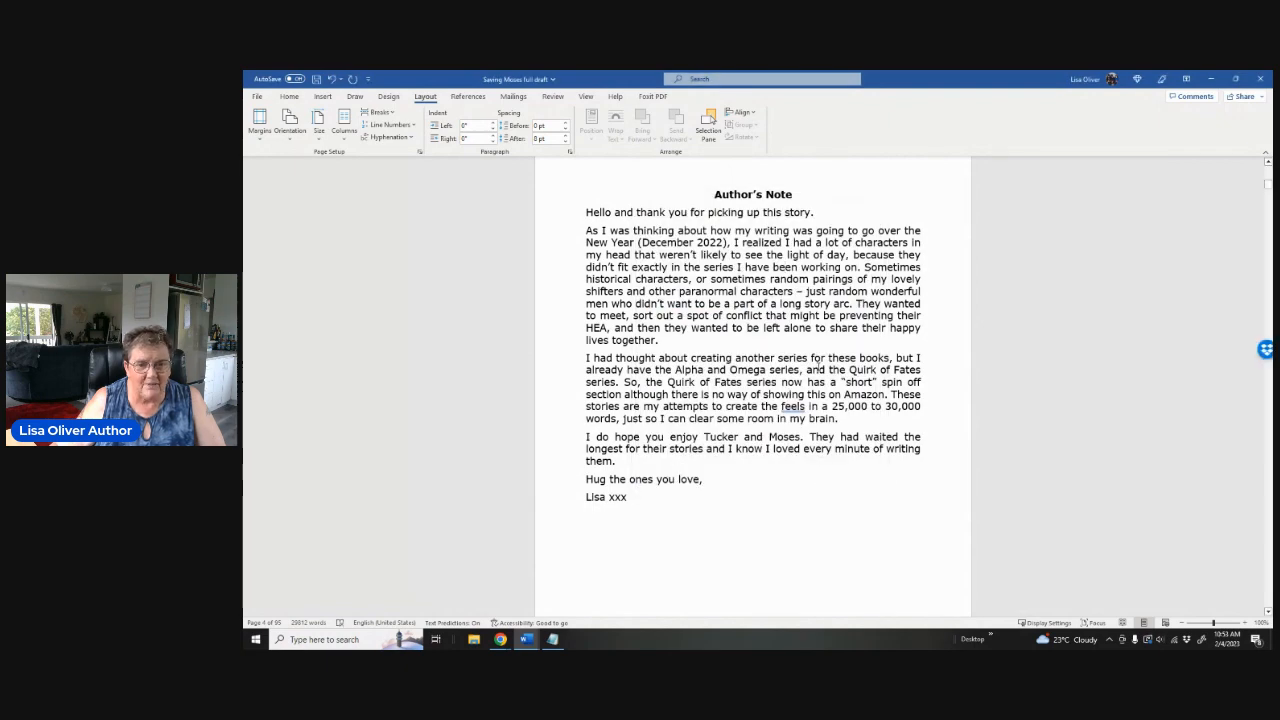
# Look over the Dedication page and save the manuscript
pyautogui.scroll(-4, 818, 366)
pyautogui.scroll(-8, 818, 366)
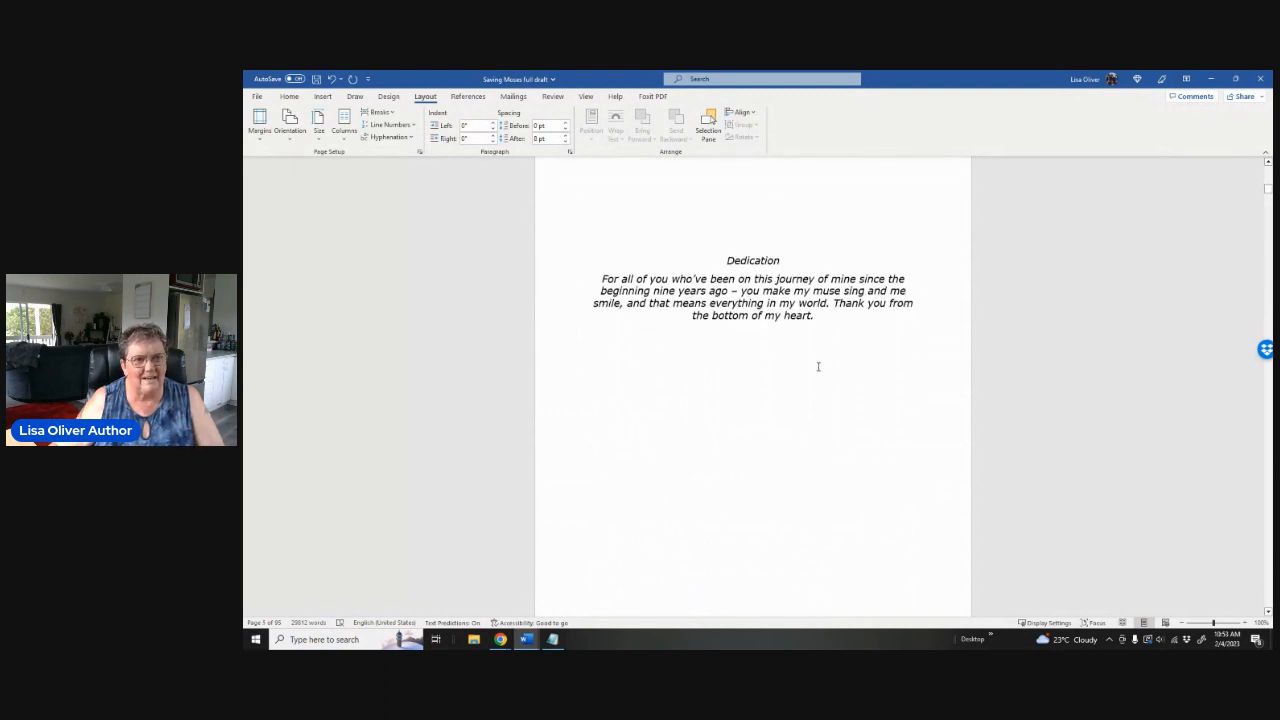
pyautogui.click(257, 96)
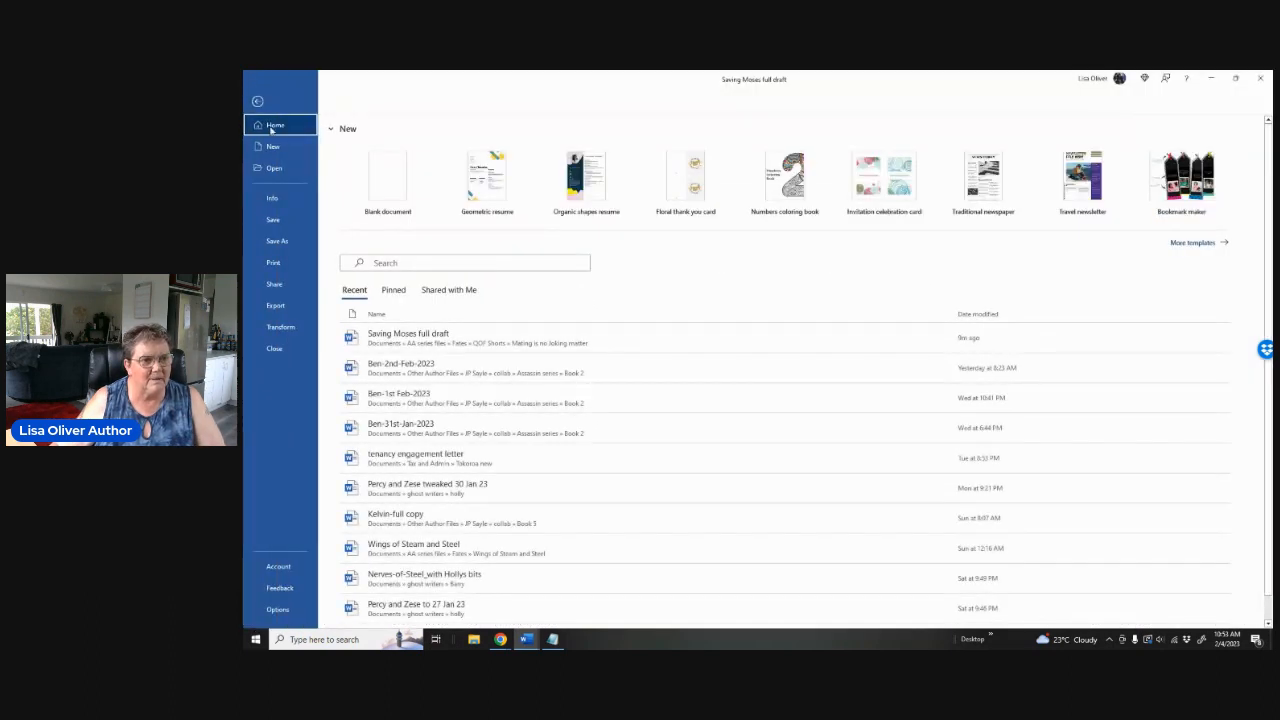
pyautogui.click(280, 222)
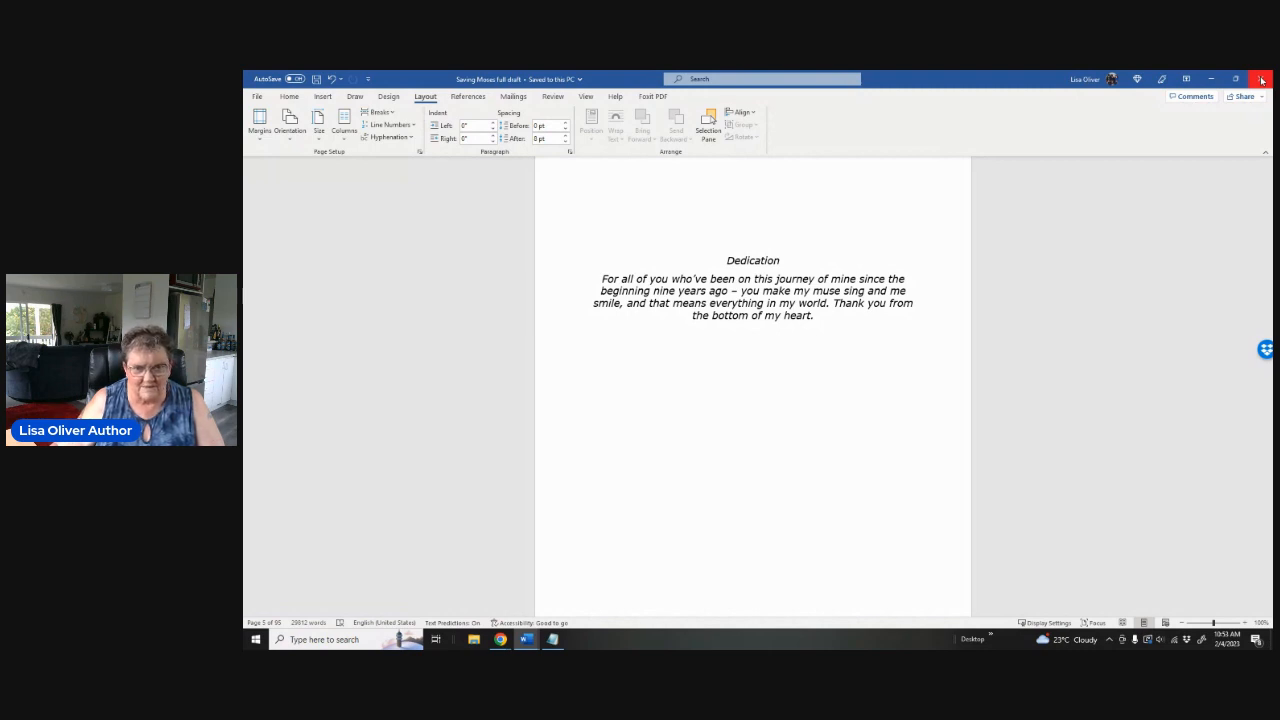
# Examine the Chapter One heading and body paragraphs, checking the start of the "Dumping his bike's saddlebags" paragraph for an indent
pyautogui.scroll(-5, 1034, 295)
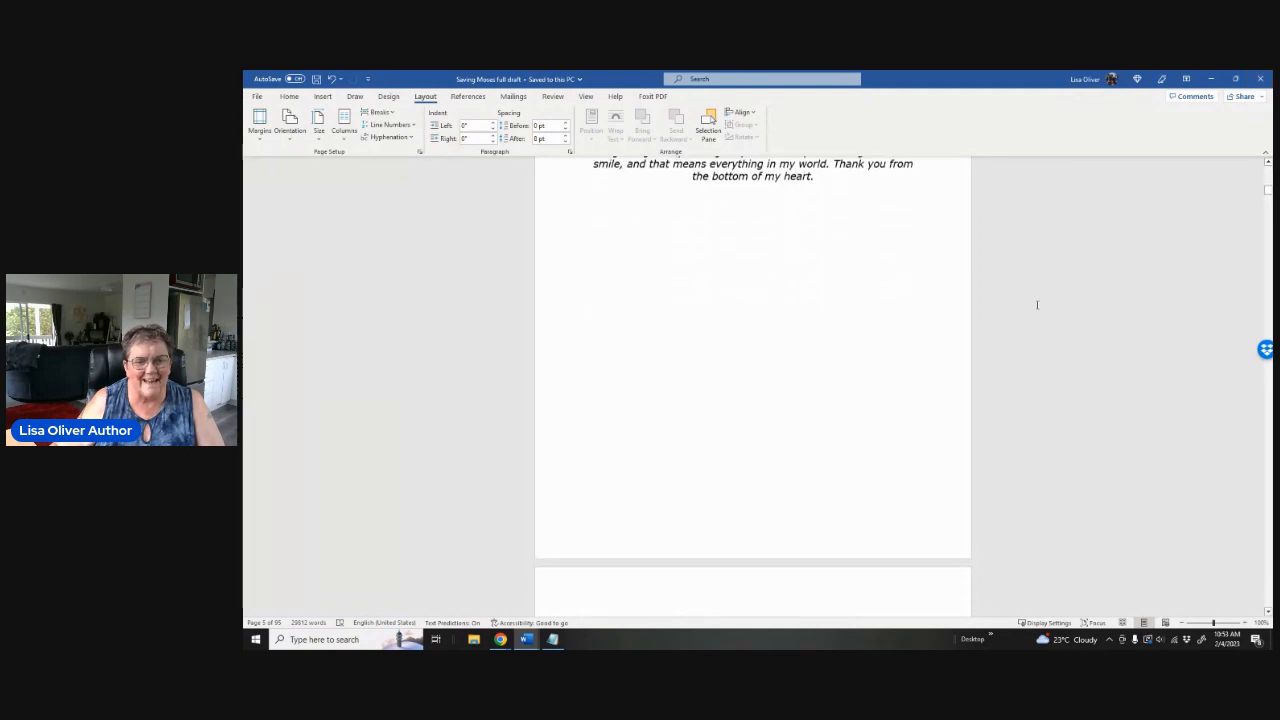
pyautogui.scroll(-3, 1037, 303)
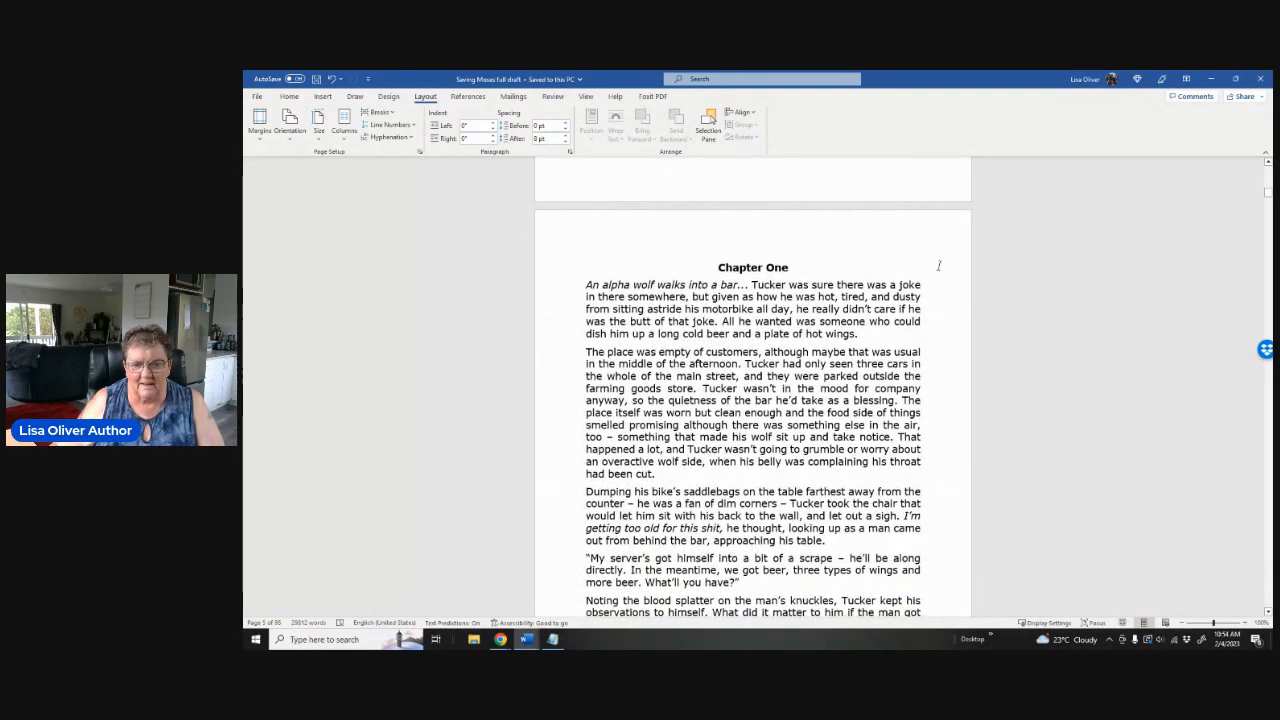
pyautogui.scroll(-4, 950, 430)
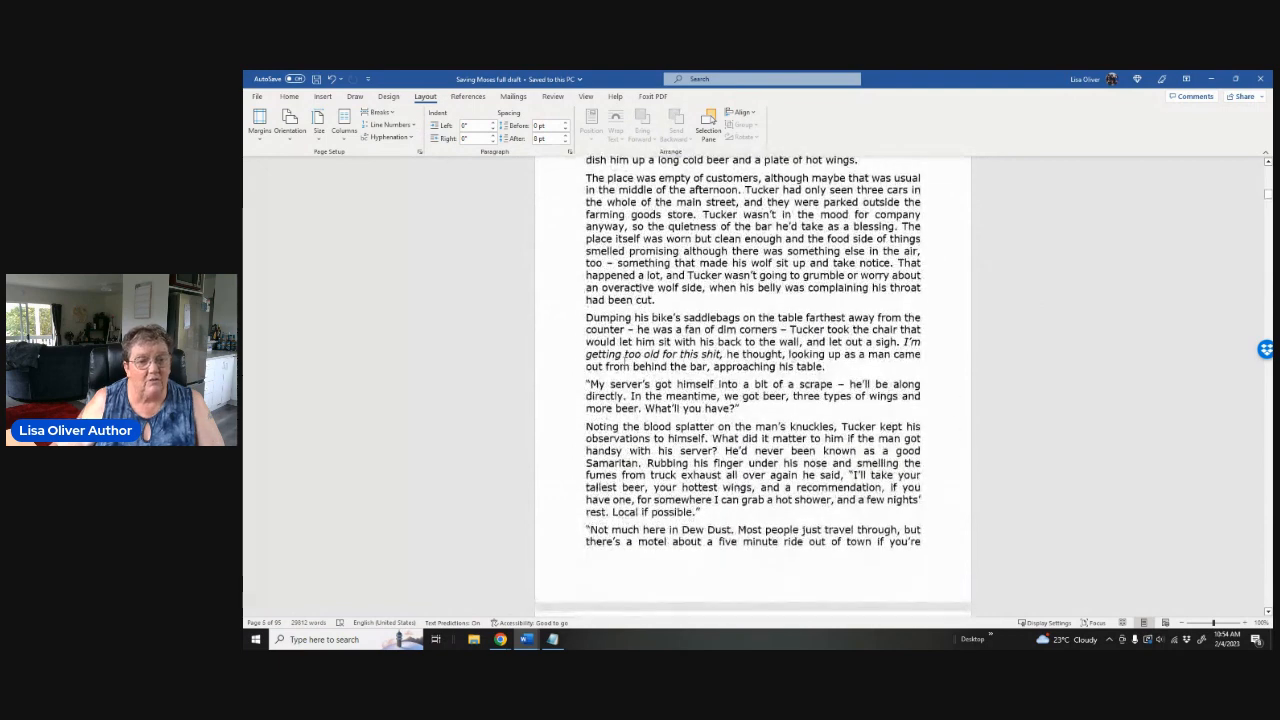
pyautogui.click(584, 318)
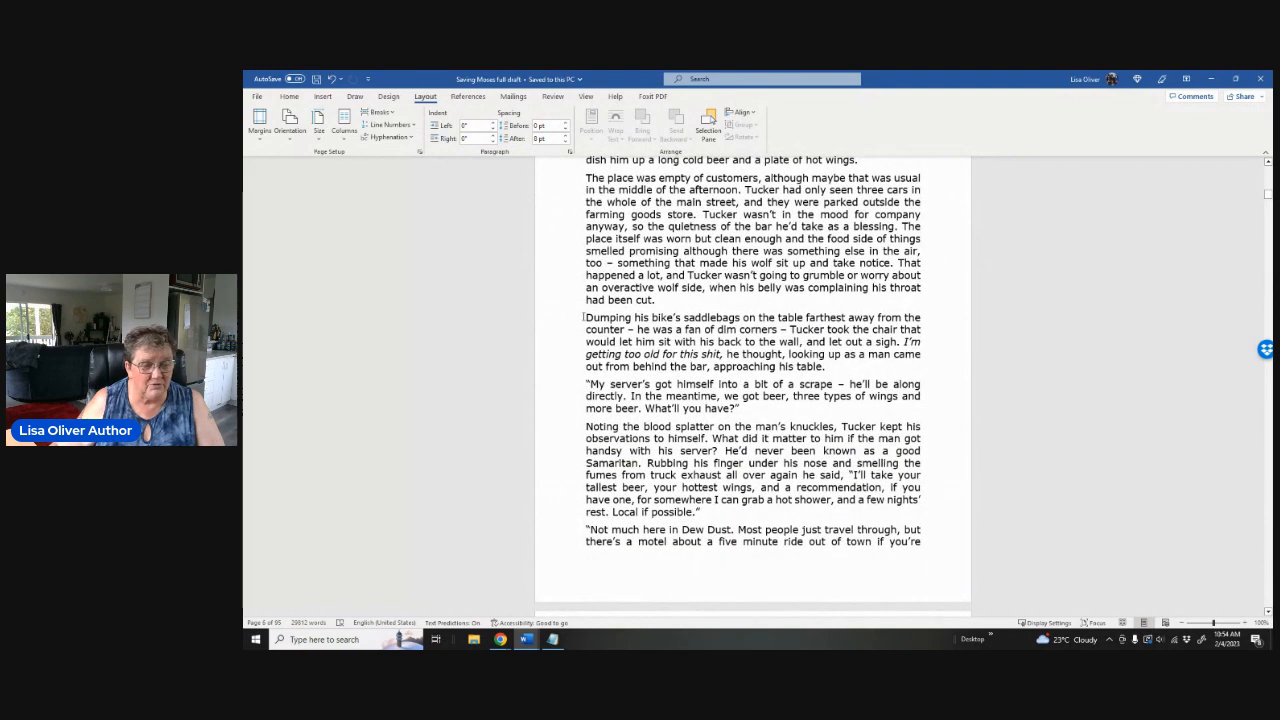
pyautogui.moveTo(584, 318); pyautogui.dragTo(704, 324)
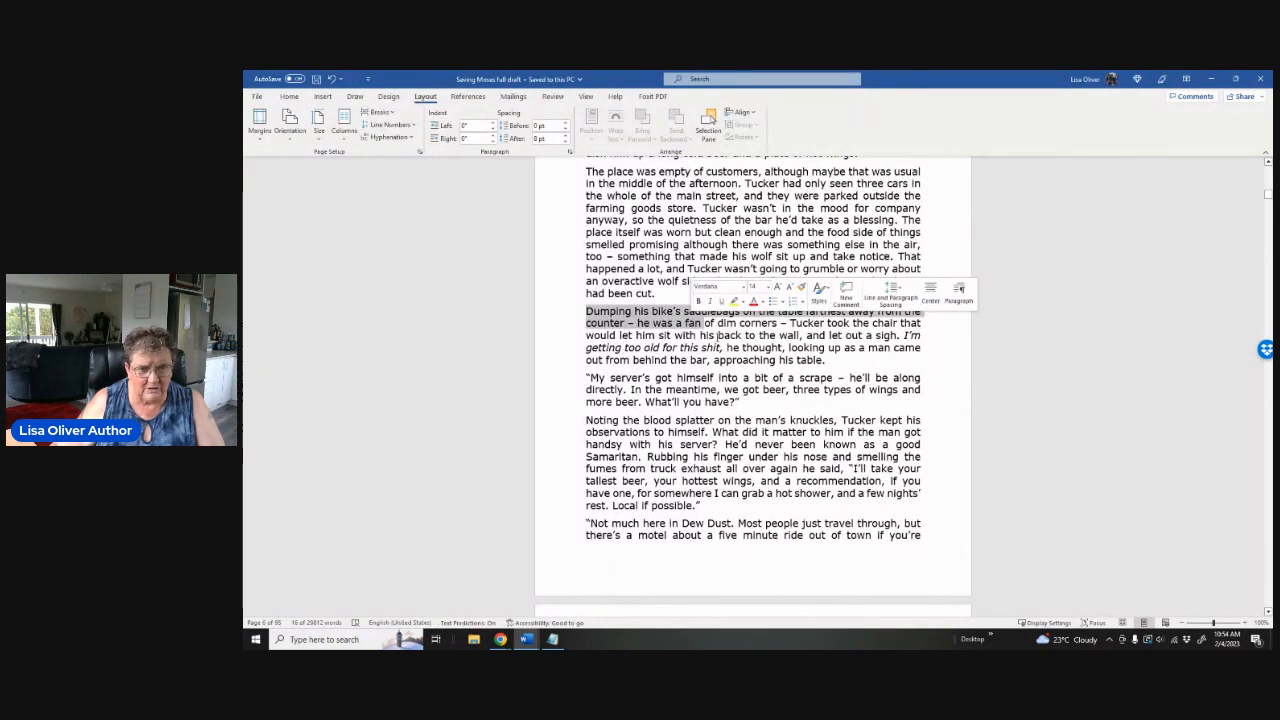
pyautogui.click(717, 335)
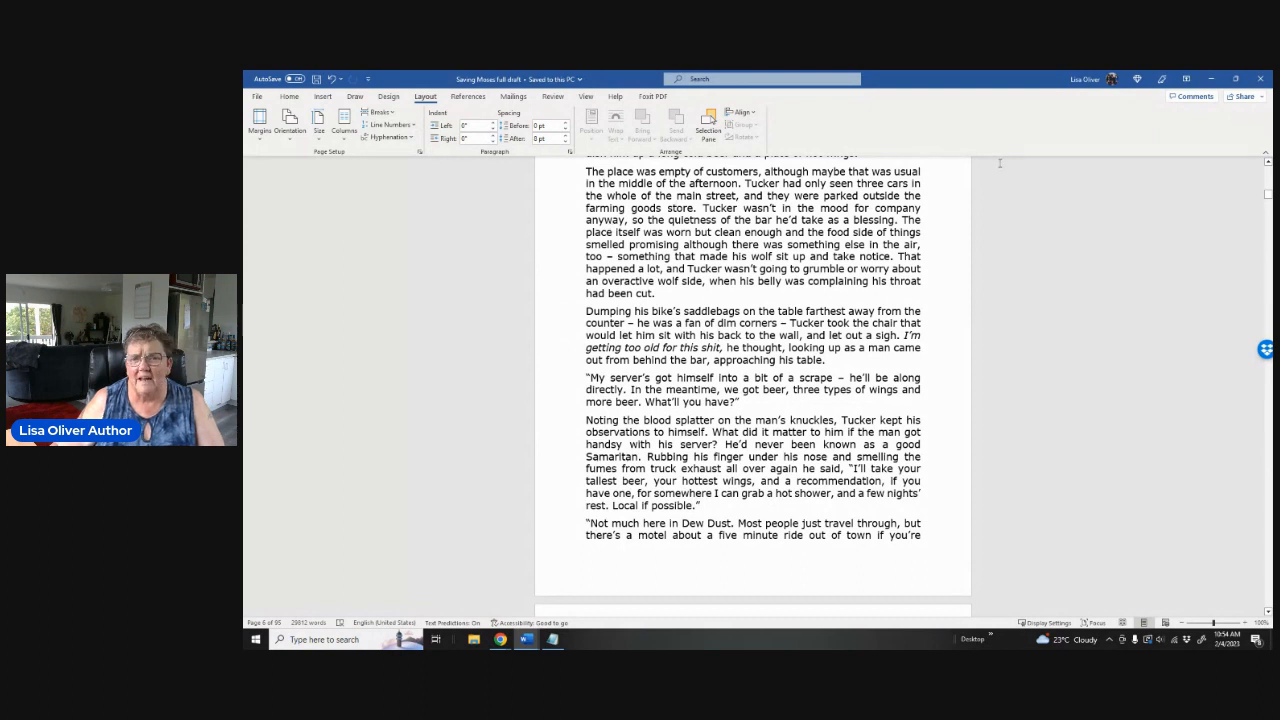
# Close the Saving Moses manuscript and switch to the Gmail window in Chrome
pyautogui.click(1263, 81)
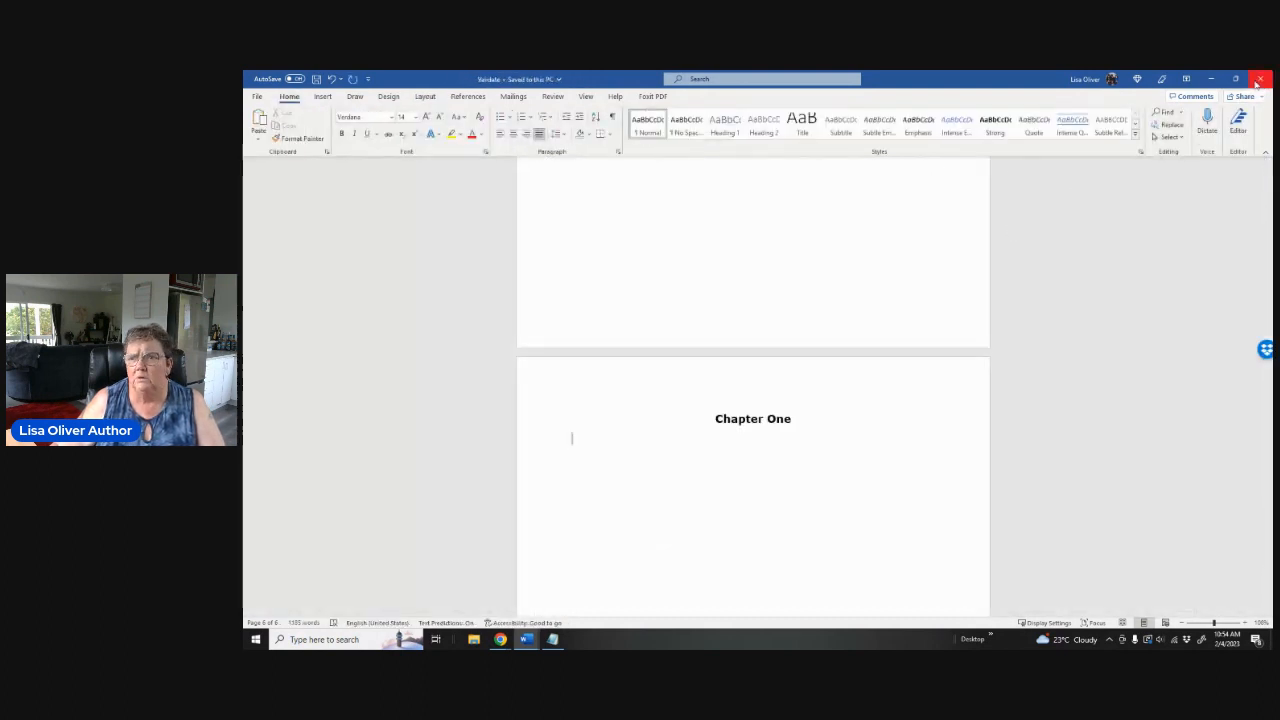
pyautogui.click(1211, 83)
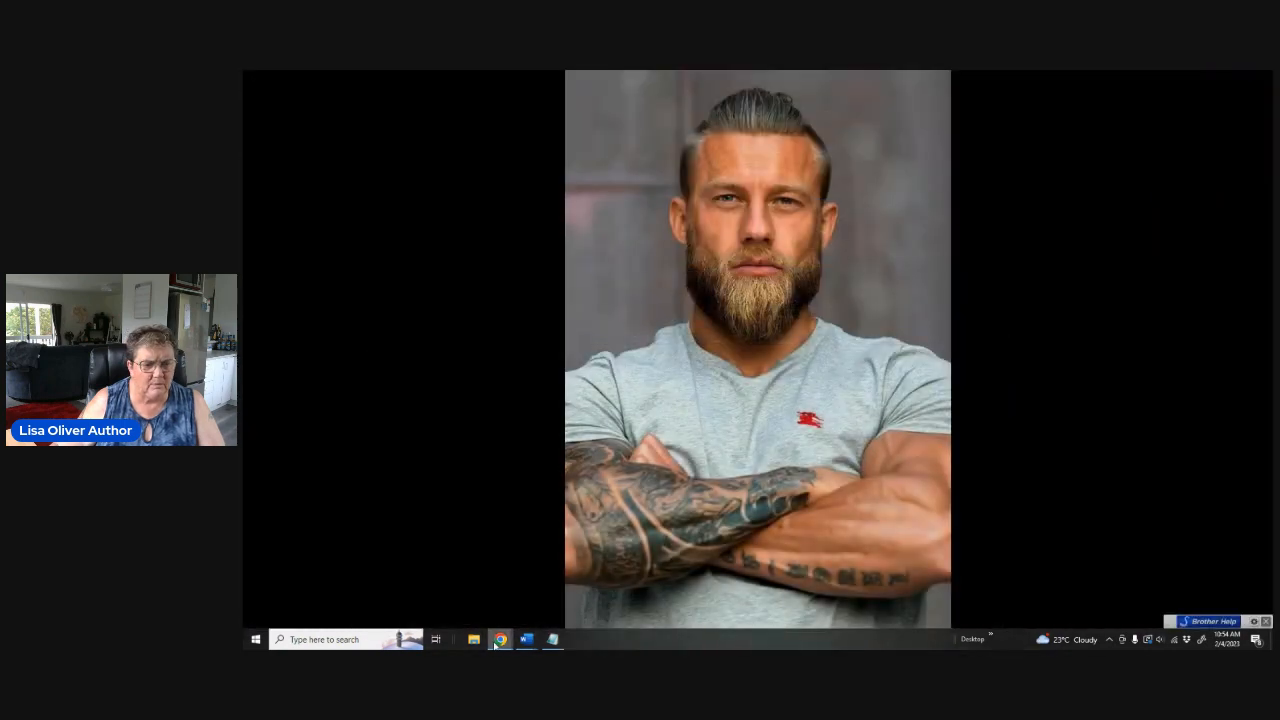
pyautogui.moveTo(499, 641)
pyautogui.click(390, 600)
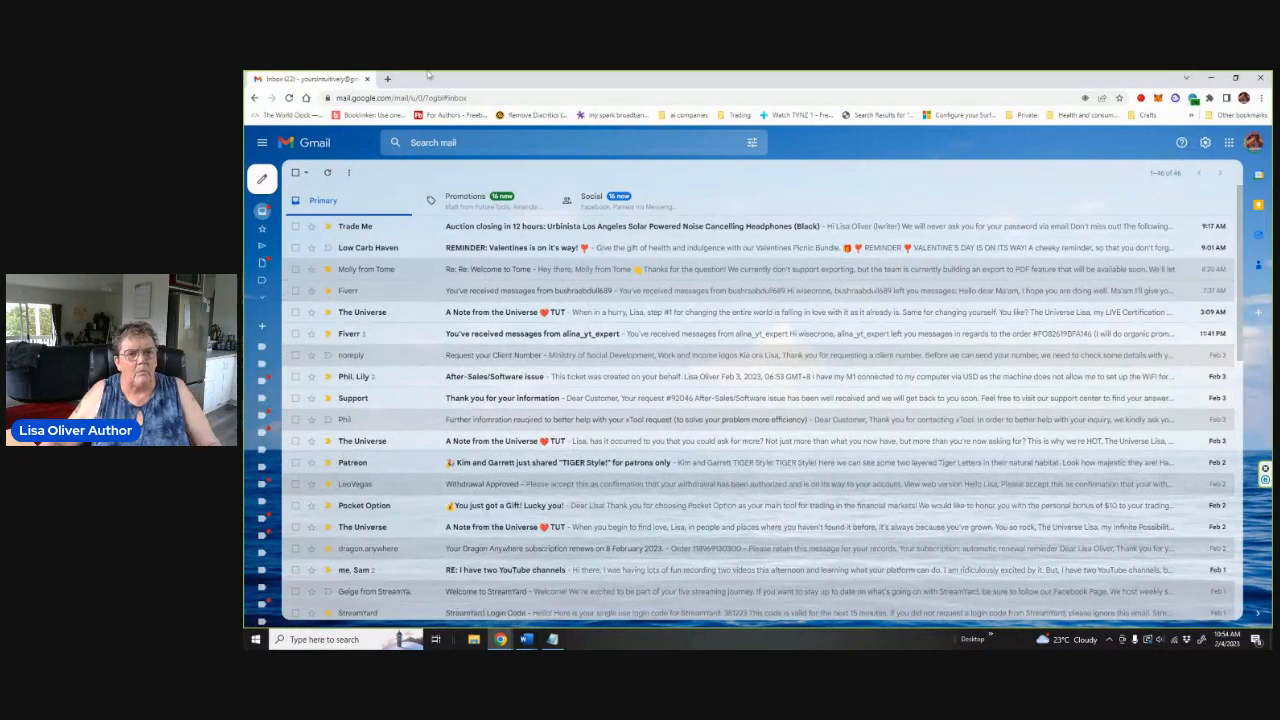
# Open Kindle Direct Publishing in a new browser tab and sign in to reach the Bookshelf
pyautogui.click(388, 79)
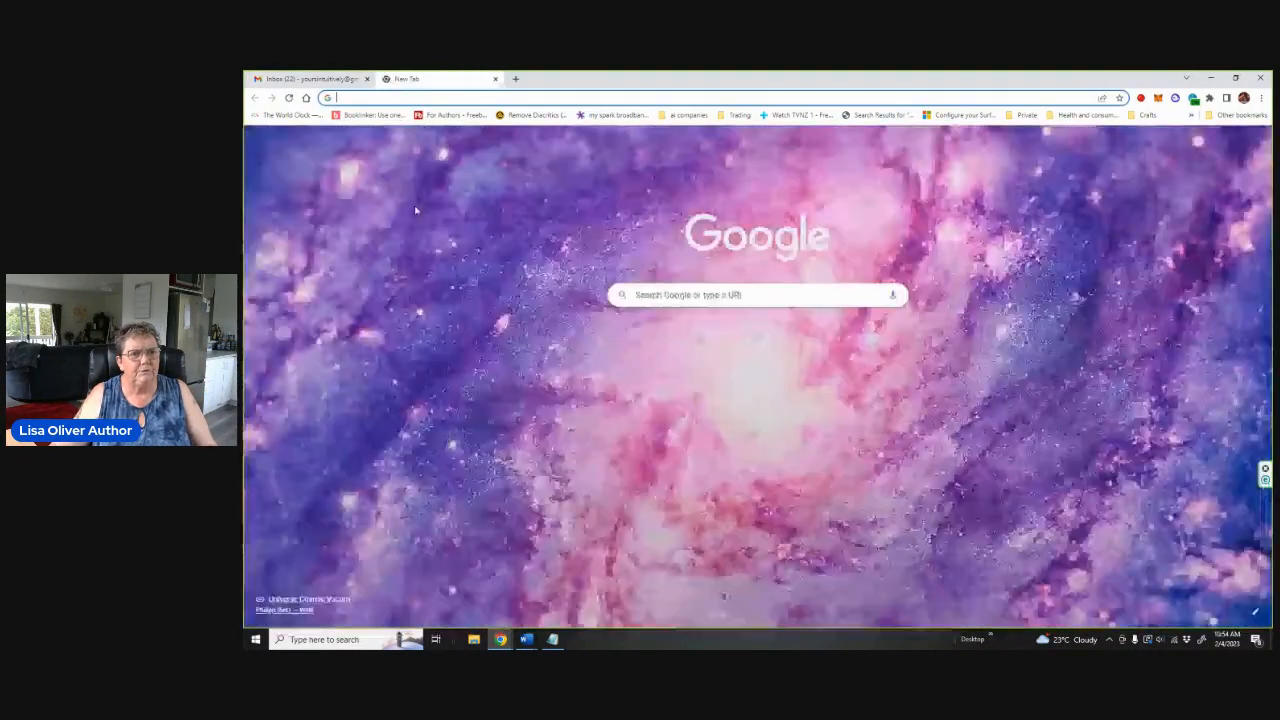
pyautogui.click(698, 338)
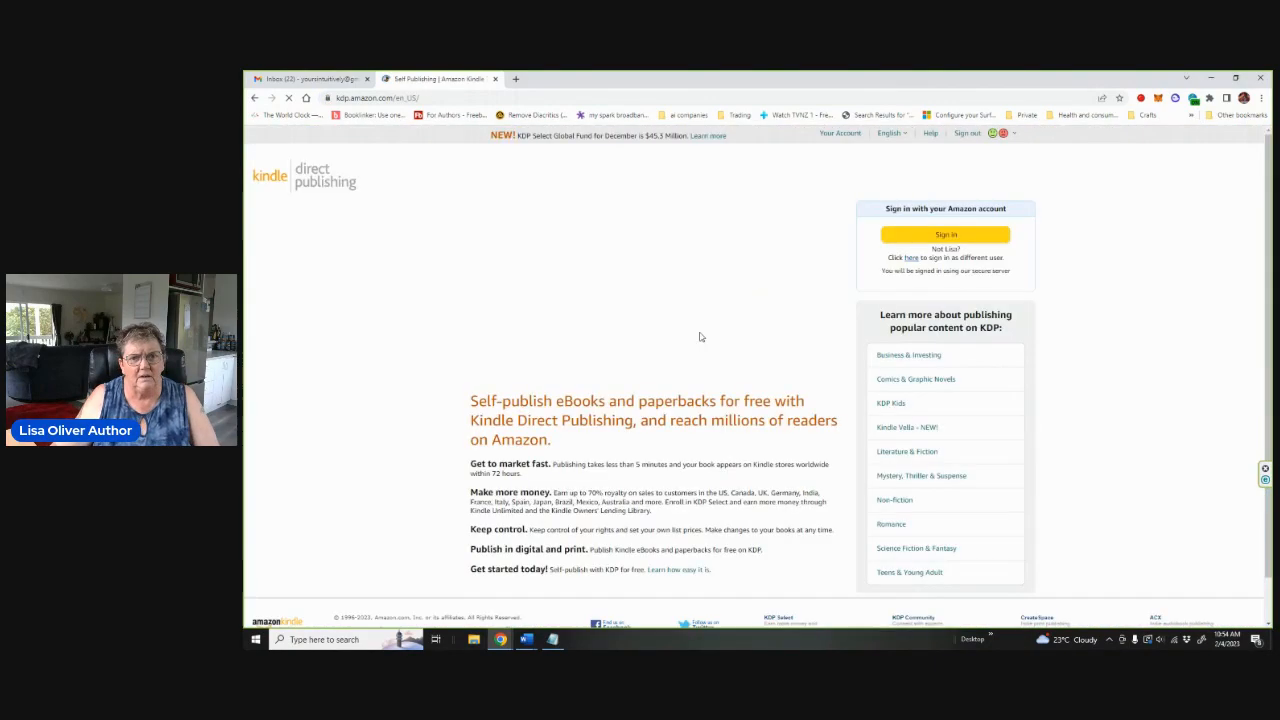
pyautogui.click(951, 238)
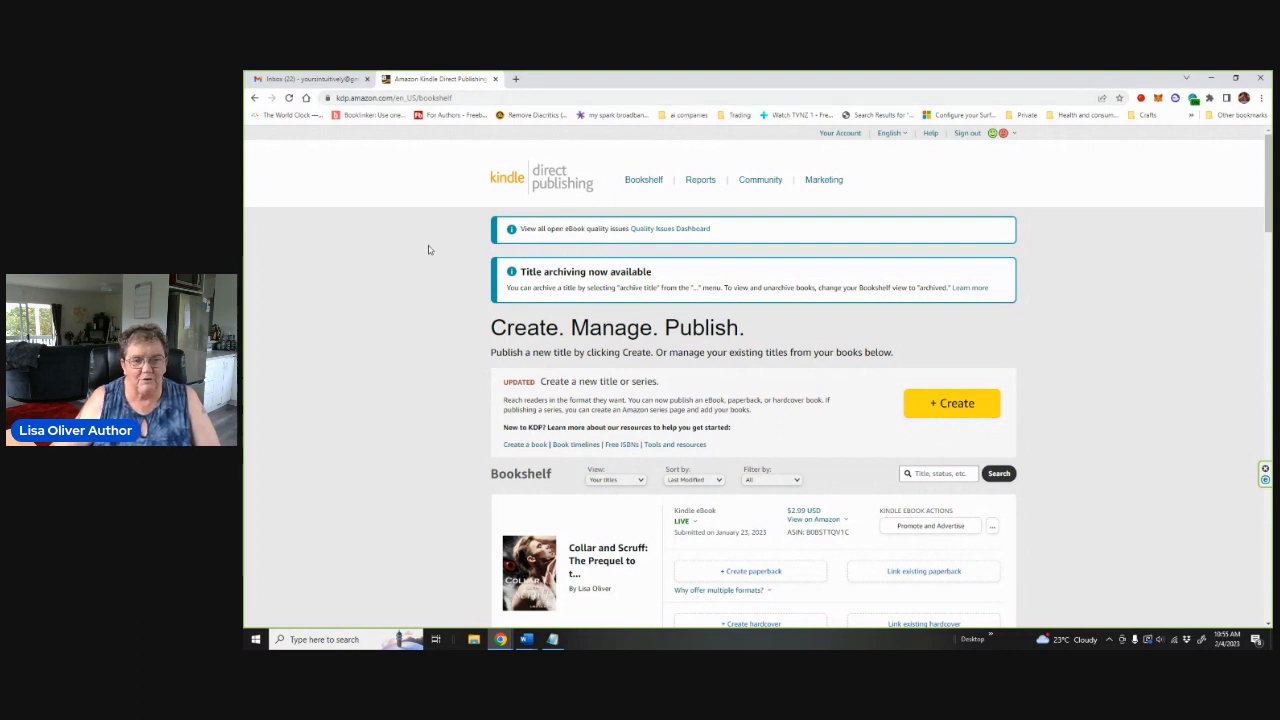
# Look through the existing titles listed on the Bookshelf
pyautogui.scroll(-2, 428, 249)
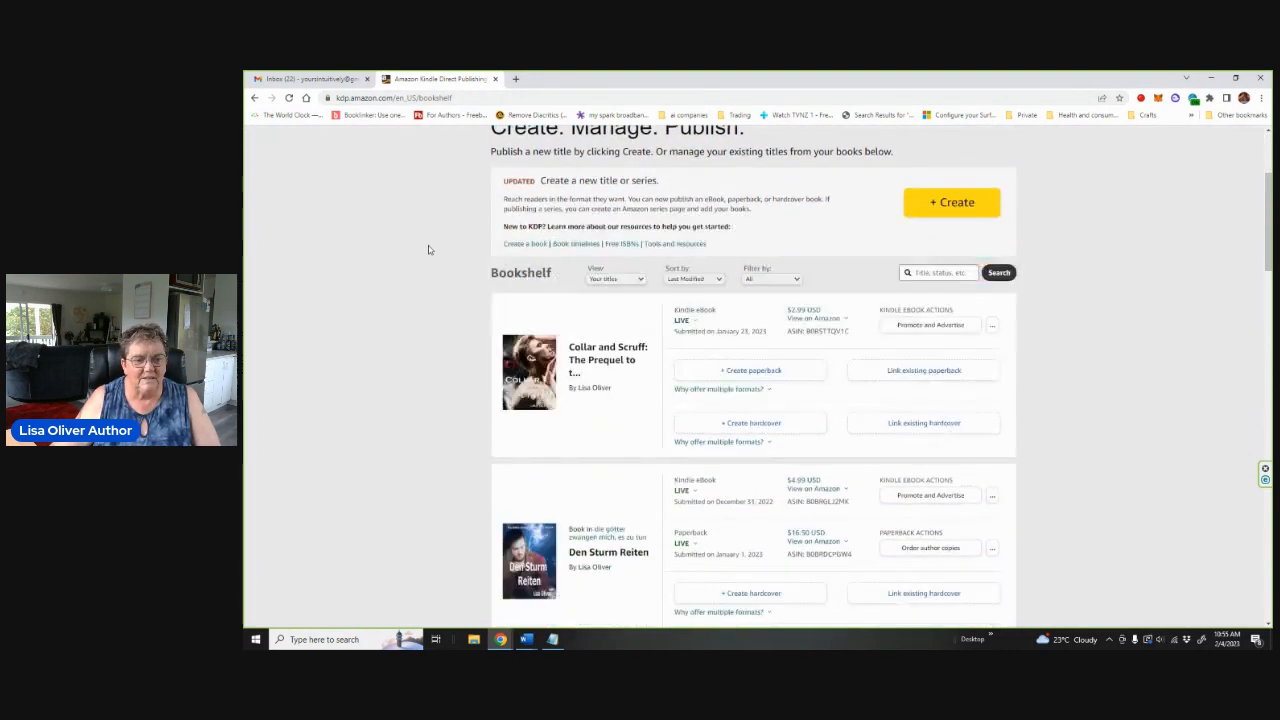
pyautogui.scroll(-12, 428, 249)
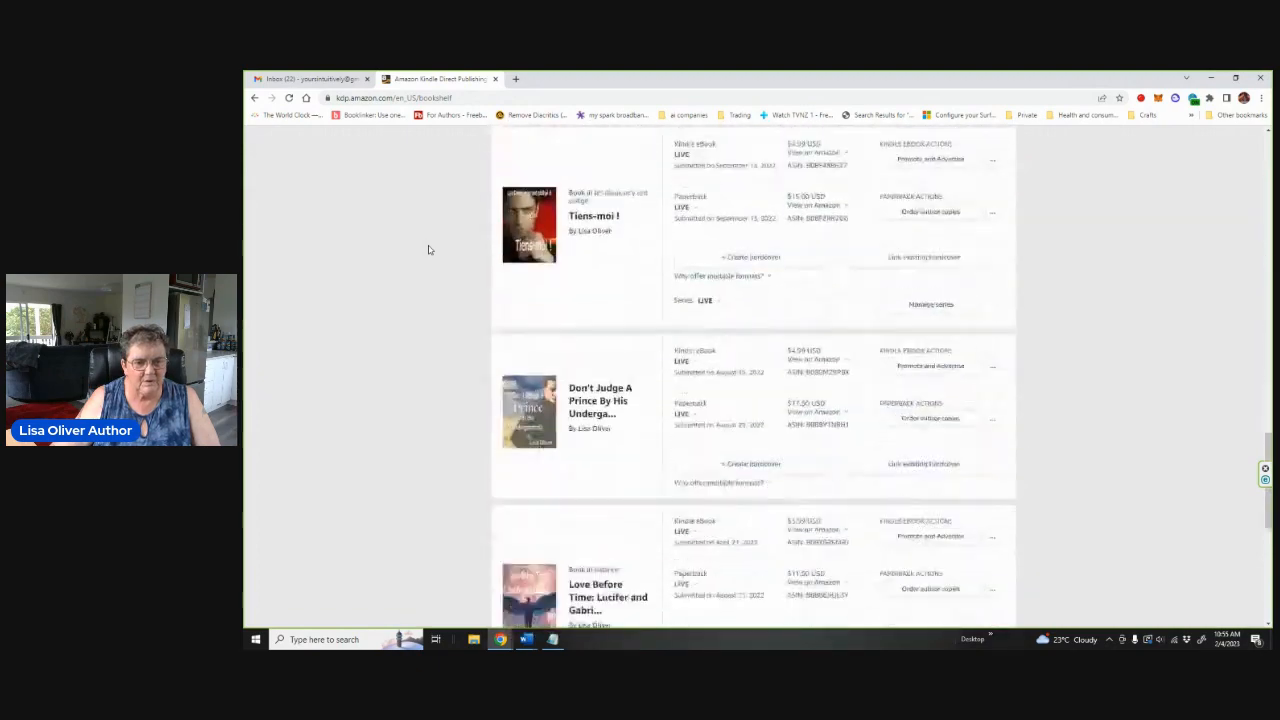
pyautogui.scroll(-4, 428, 249)
pyautogui.scroll(6, 428, 249)
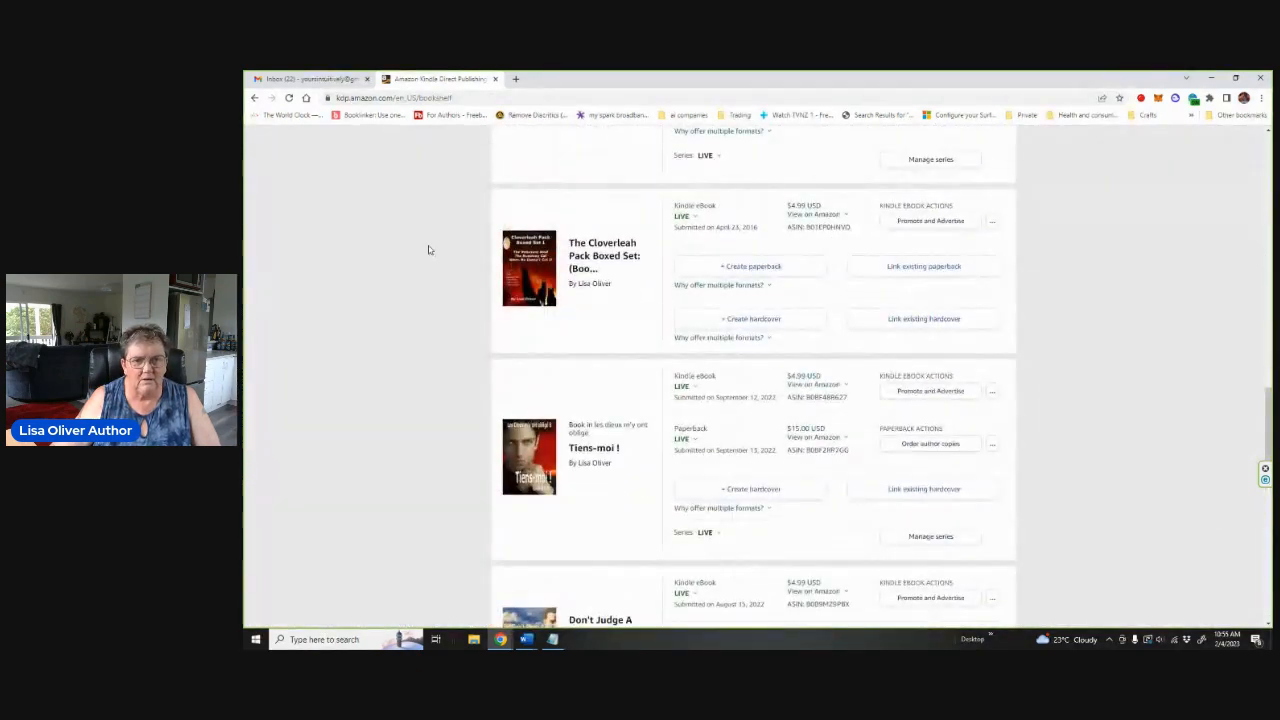
pyautogui.scroll(10, 428, 249)
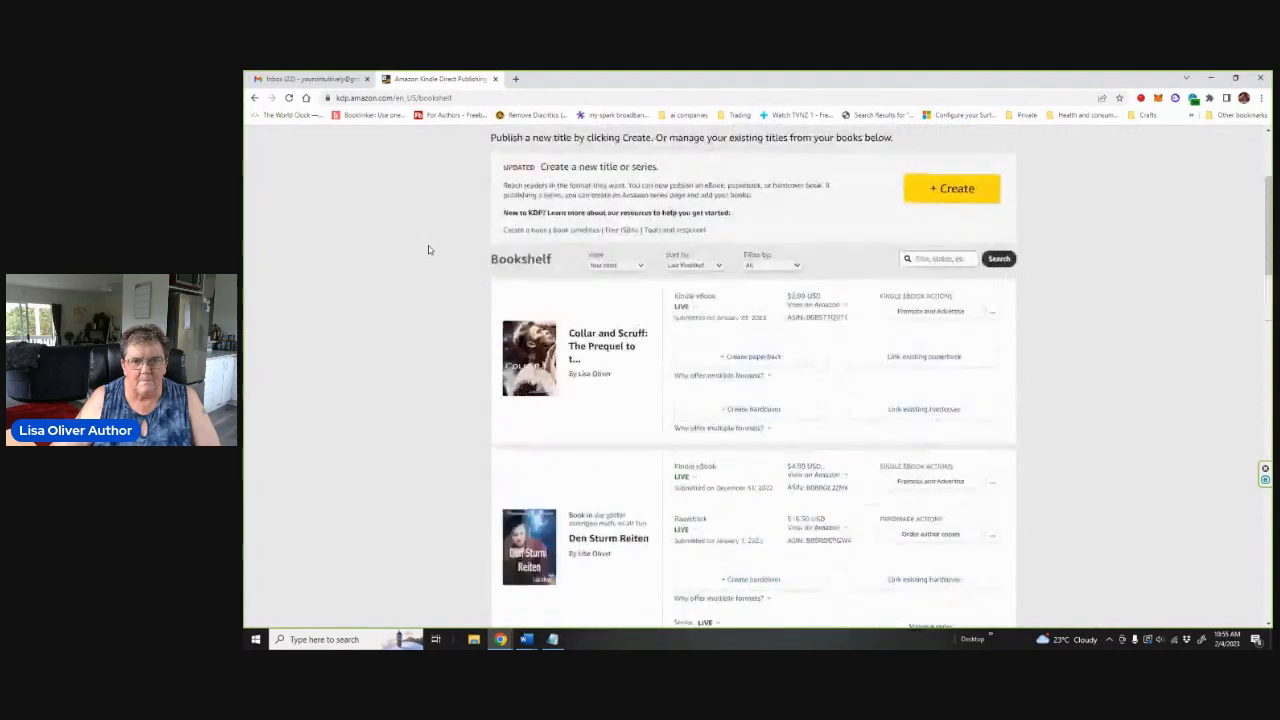
pyautogui.scroll(3, 428, 249)
# Start creating a new title as a Kindle eBook
pyautogui.scroll(-1, 428, 249)
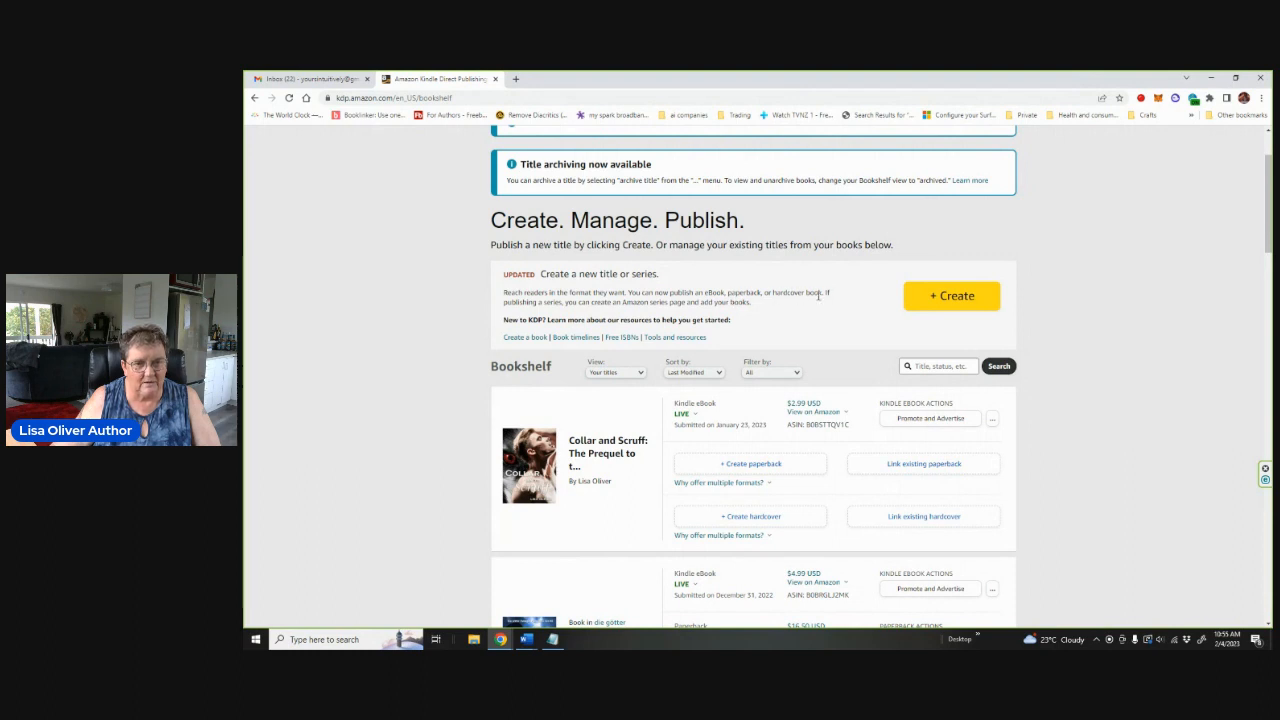
pyautogui.click(953, 298)
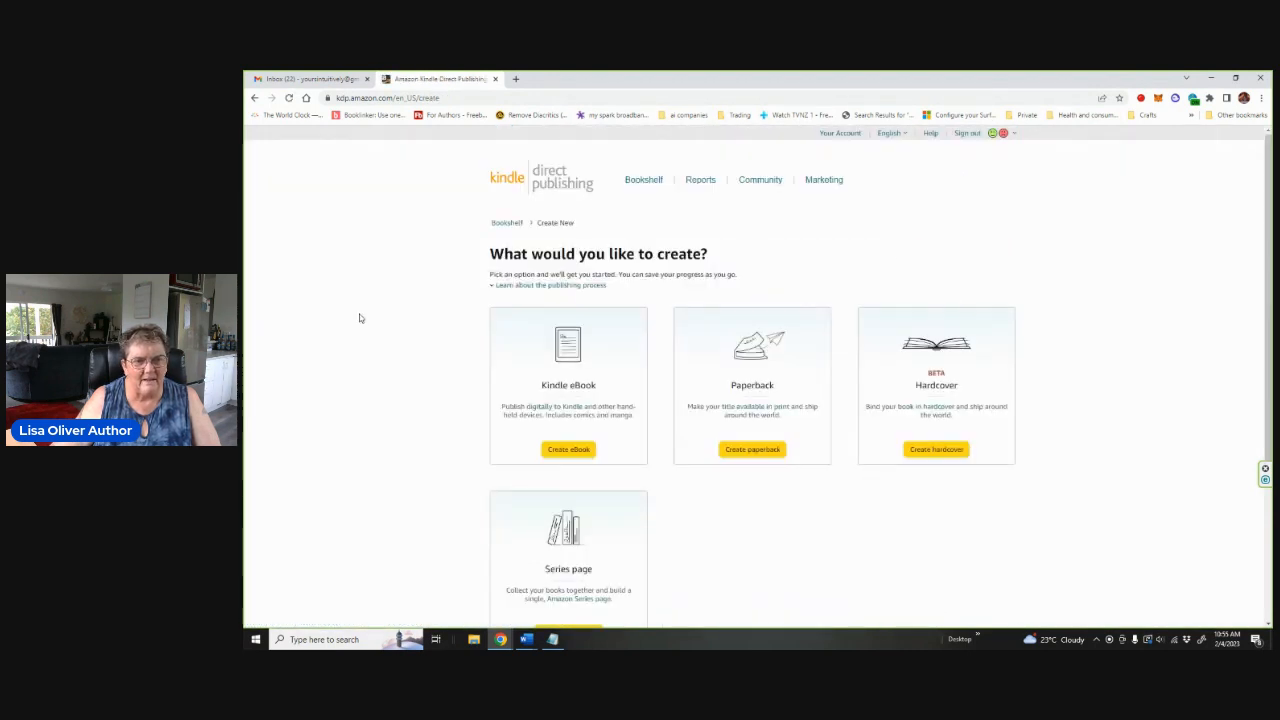
pyautogui.scroll(-1, 398, 311)
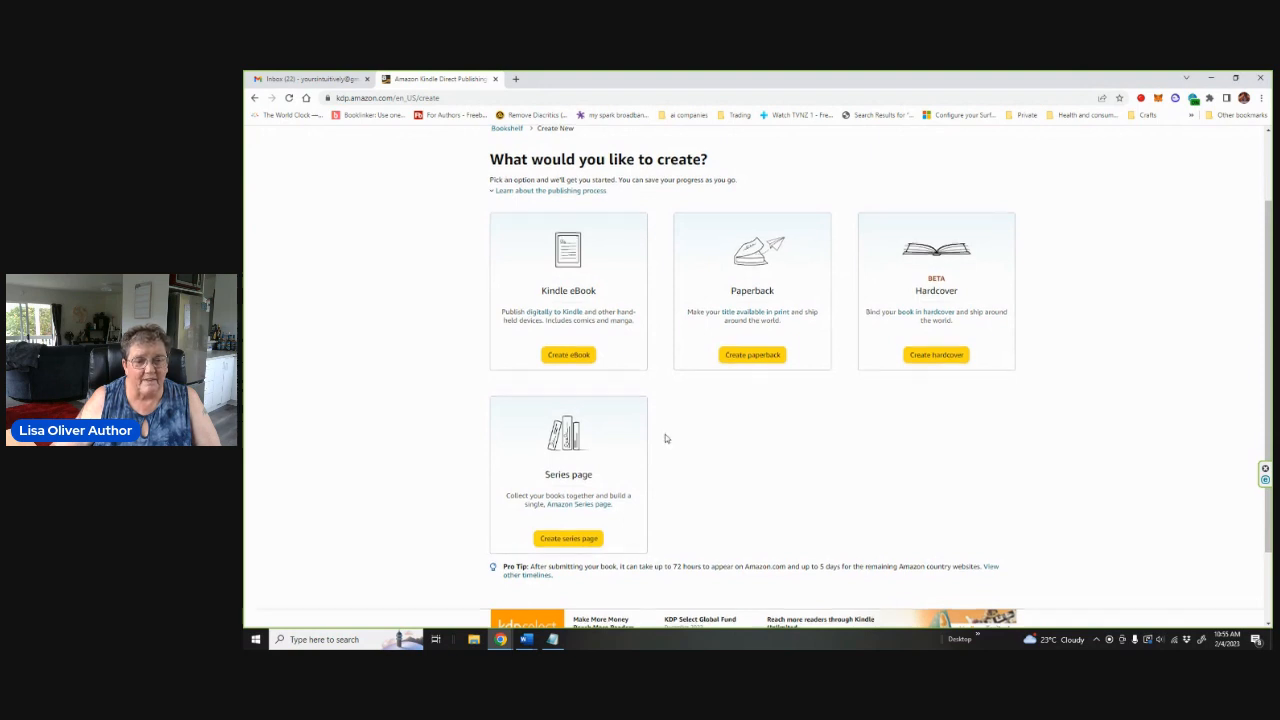
pyautogui.scroll(-2, 663, 437)
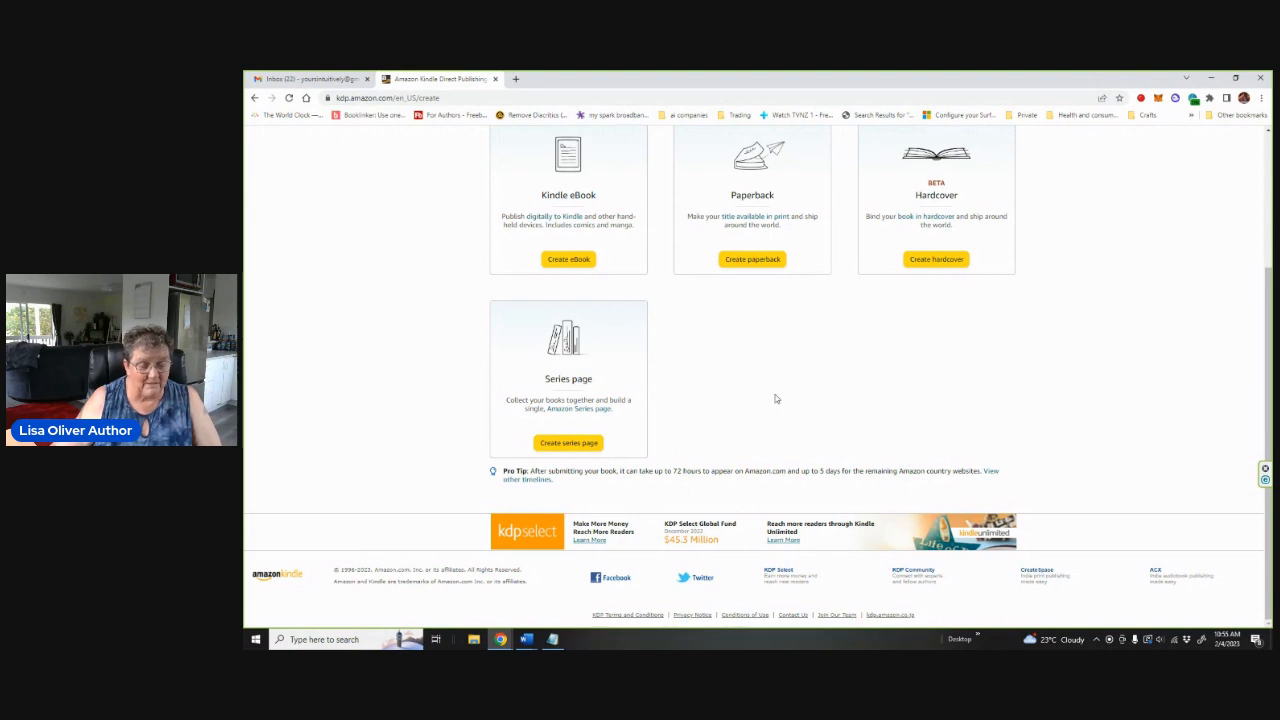
pyautogui.scroll(2, 772, 440)
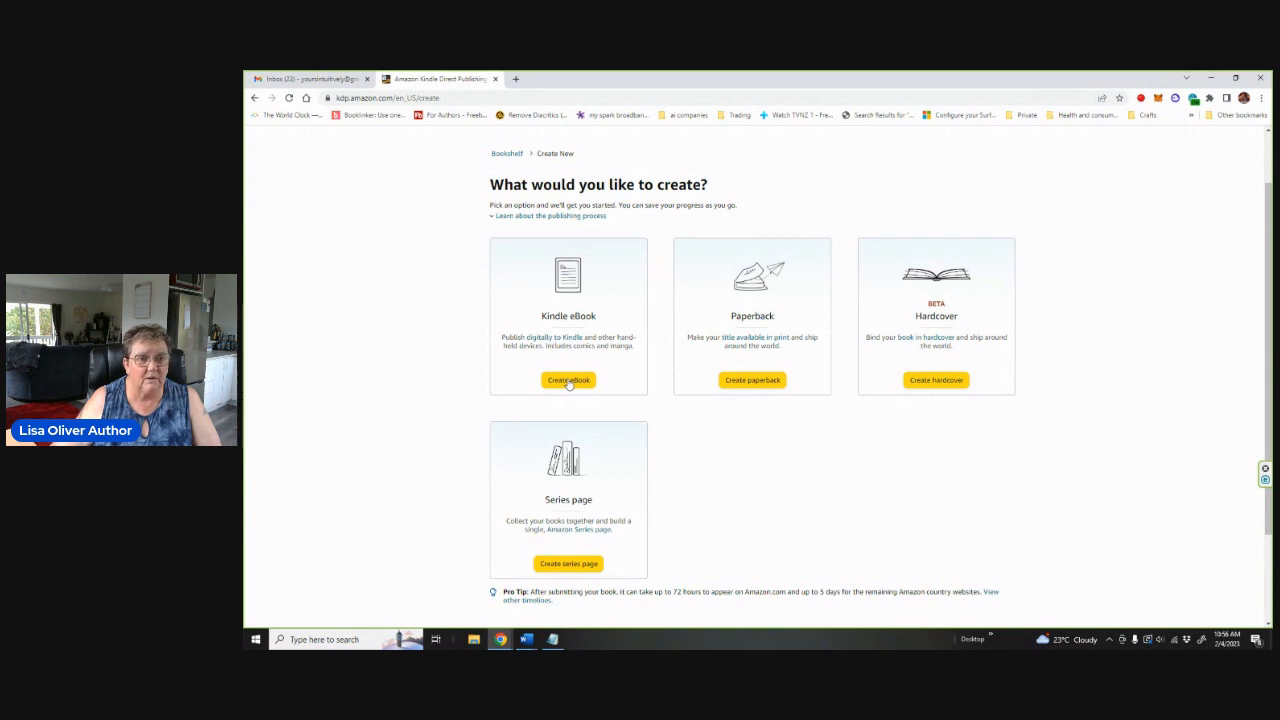
pyautogui.click(569, 382)
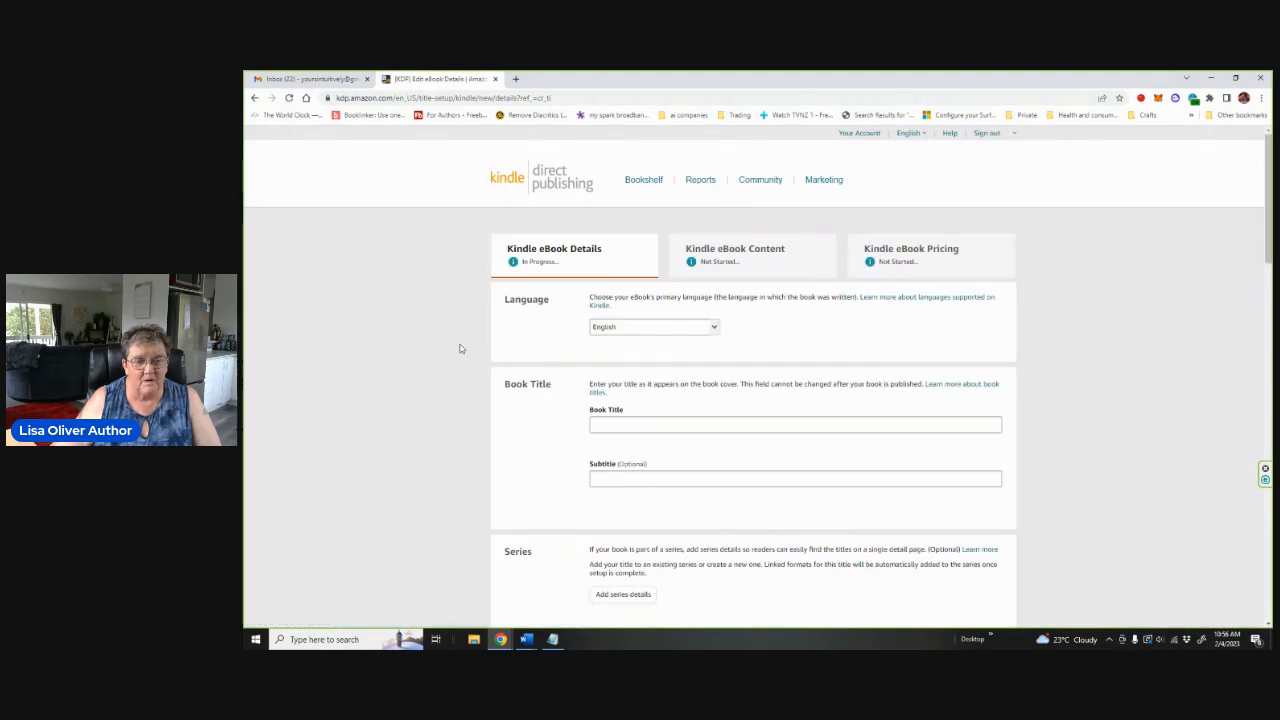
# Enter "Saving Moses" as the book title in the eBook details
pyautogui.scroll(-1, 460, 348)
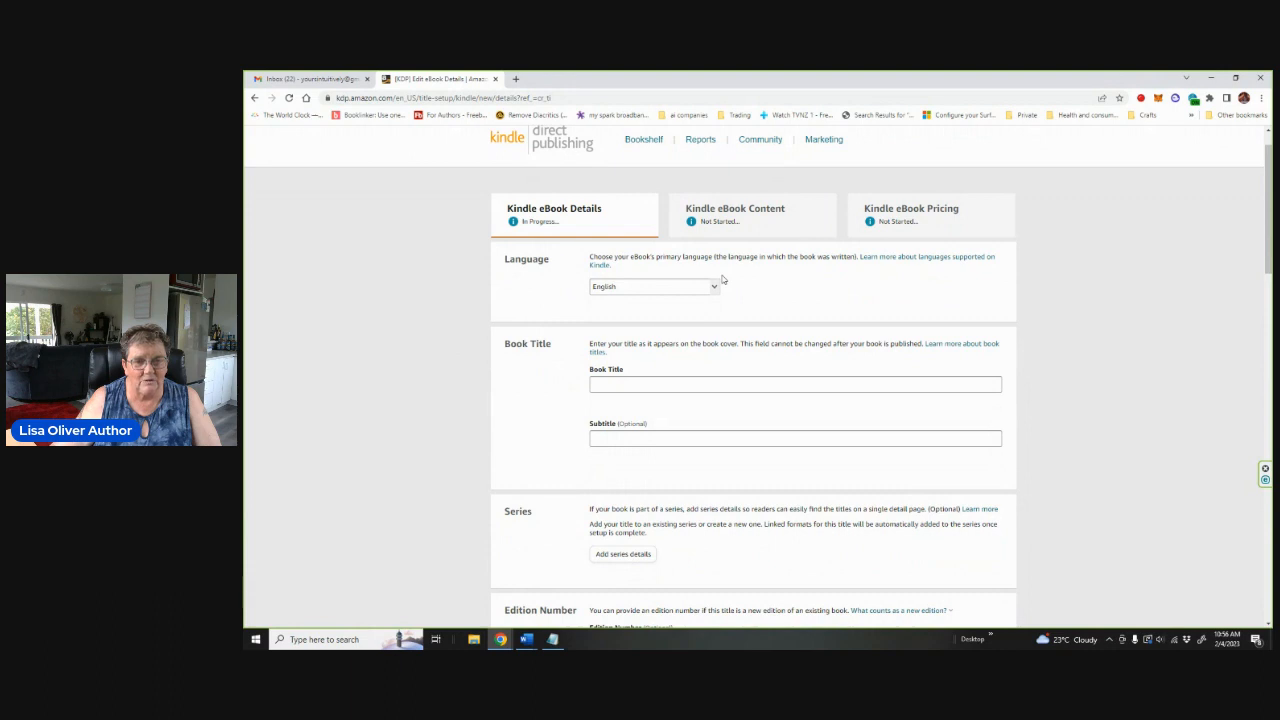
pyautogui.click(622, 383)
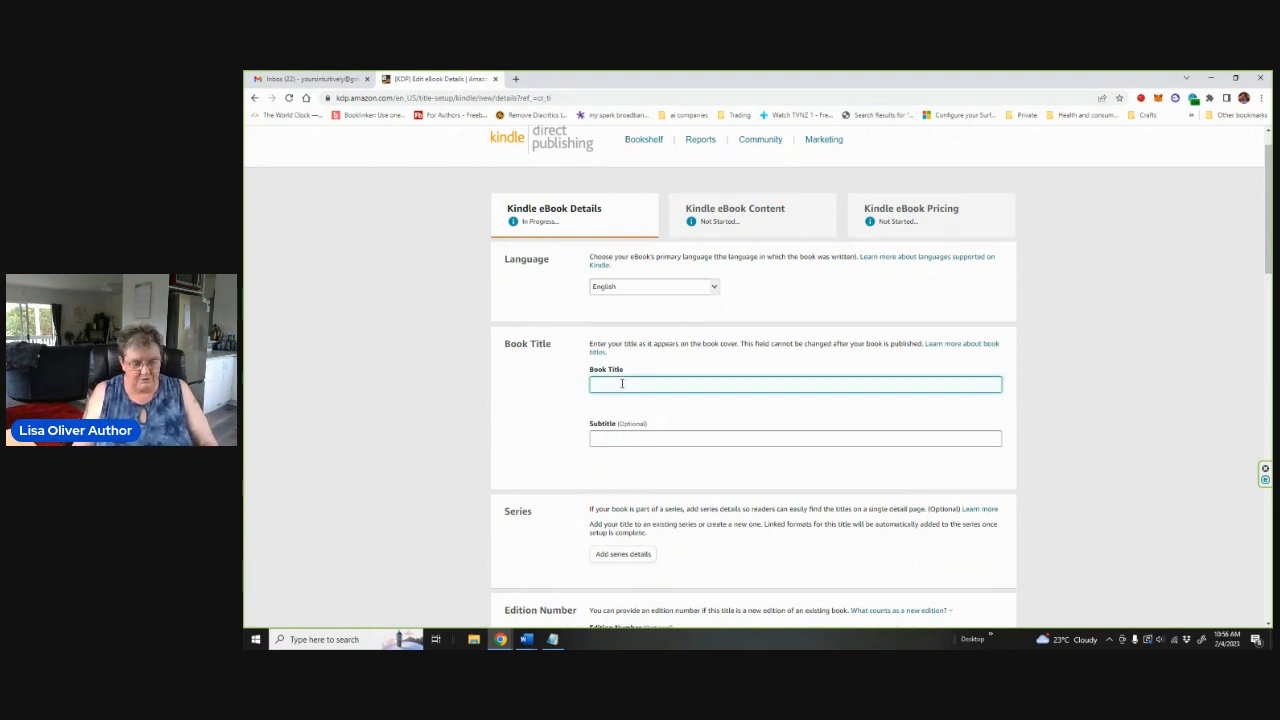
pyautogui.write('Saviour')
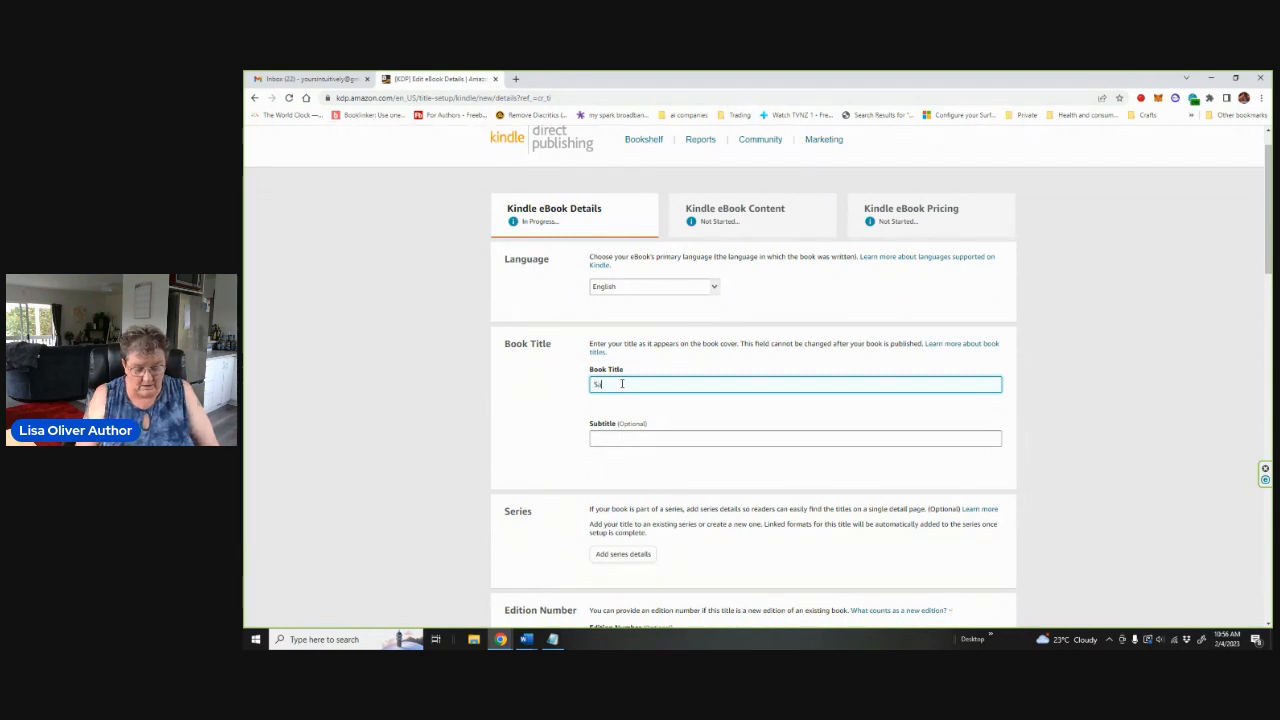
pyautogui.press('BackSpace')
pyautogui.press('BackSpace')
pyautogui.press('BackSpace')
pyautogui.write('ng')
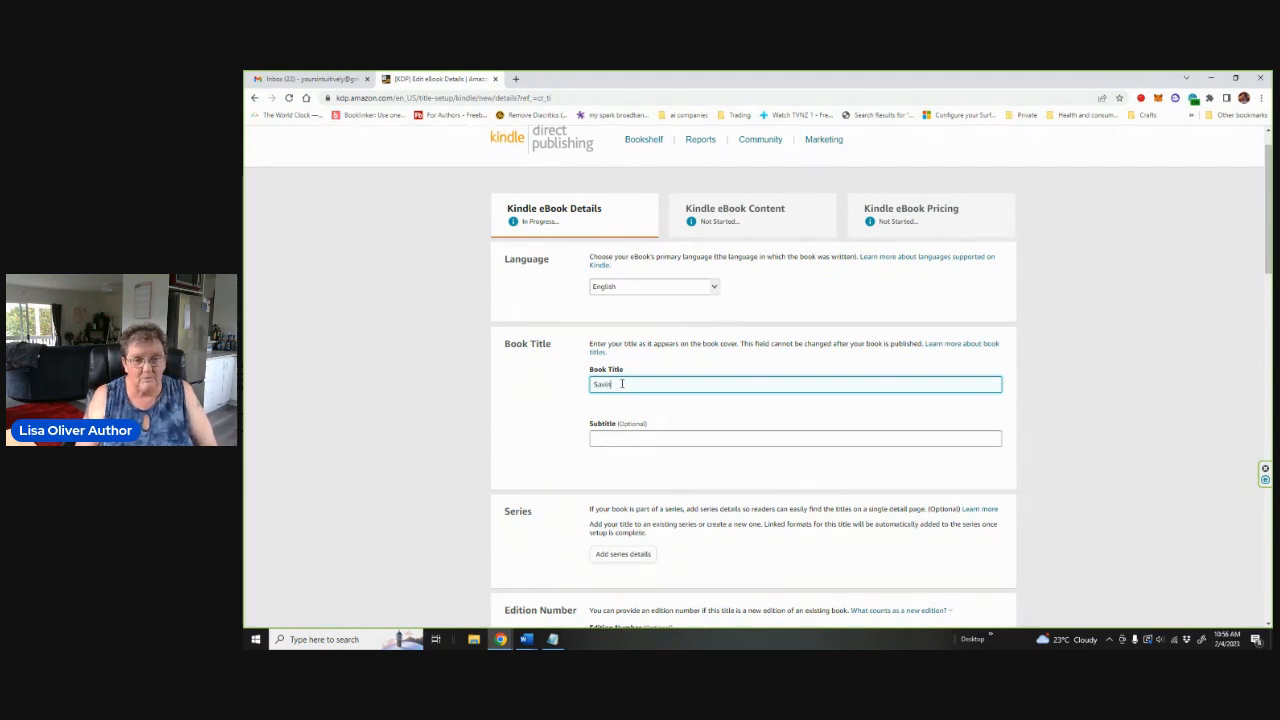
pyautogui.write(' Moses')
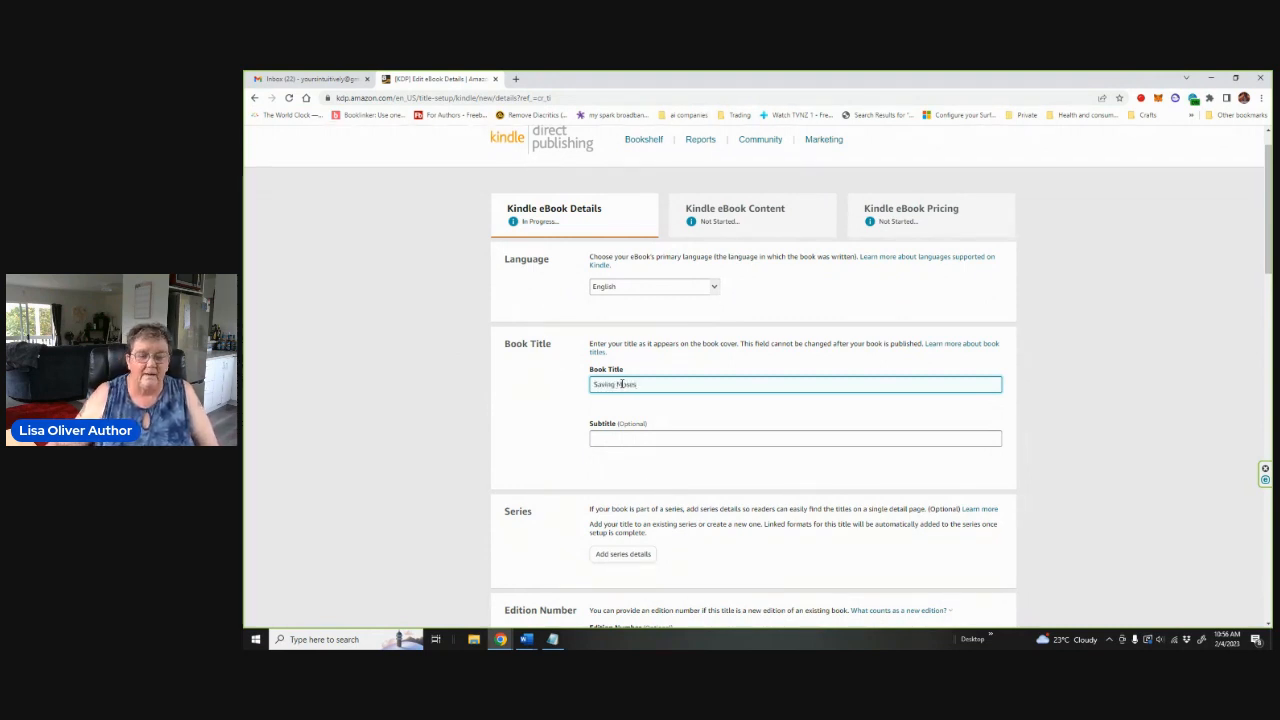
# Enter "A Quirk of Fates Short Story - MM Fated Mates" as the book's subtitle
pyautogui.click(613, 436)
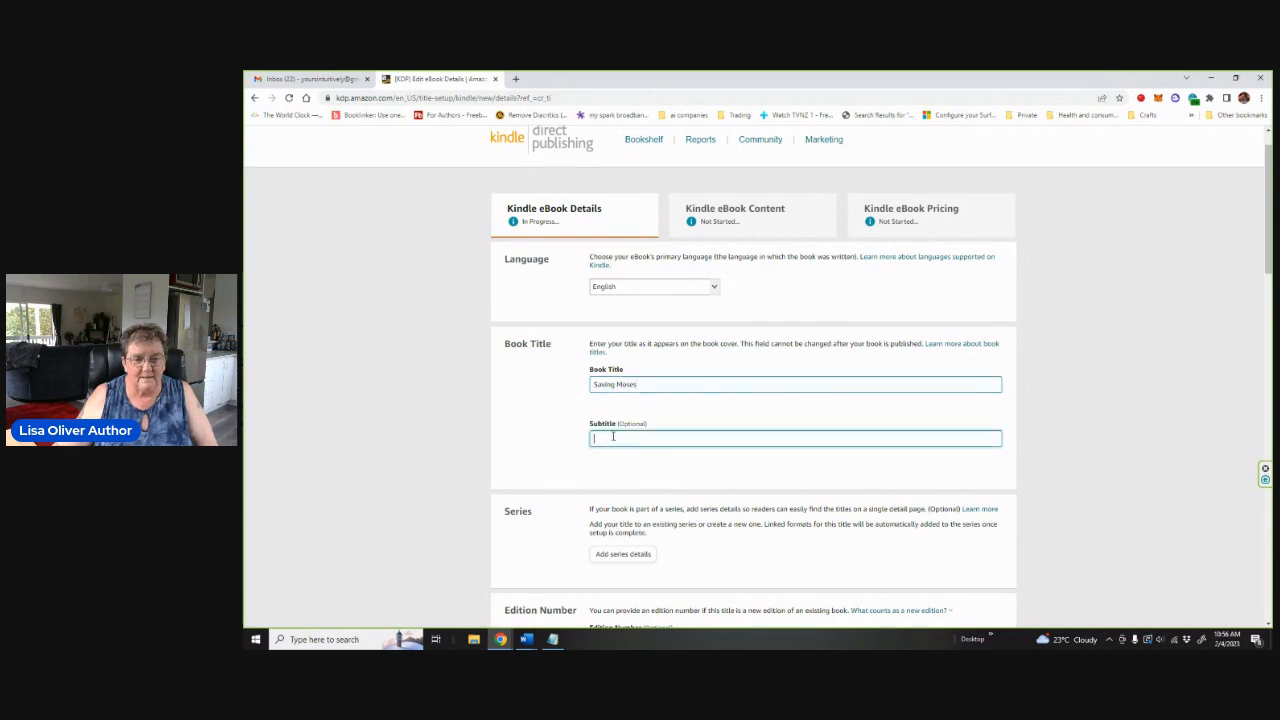
pyautogui.write('A')
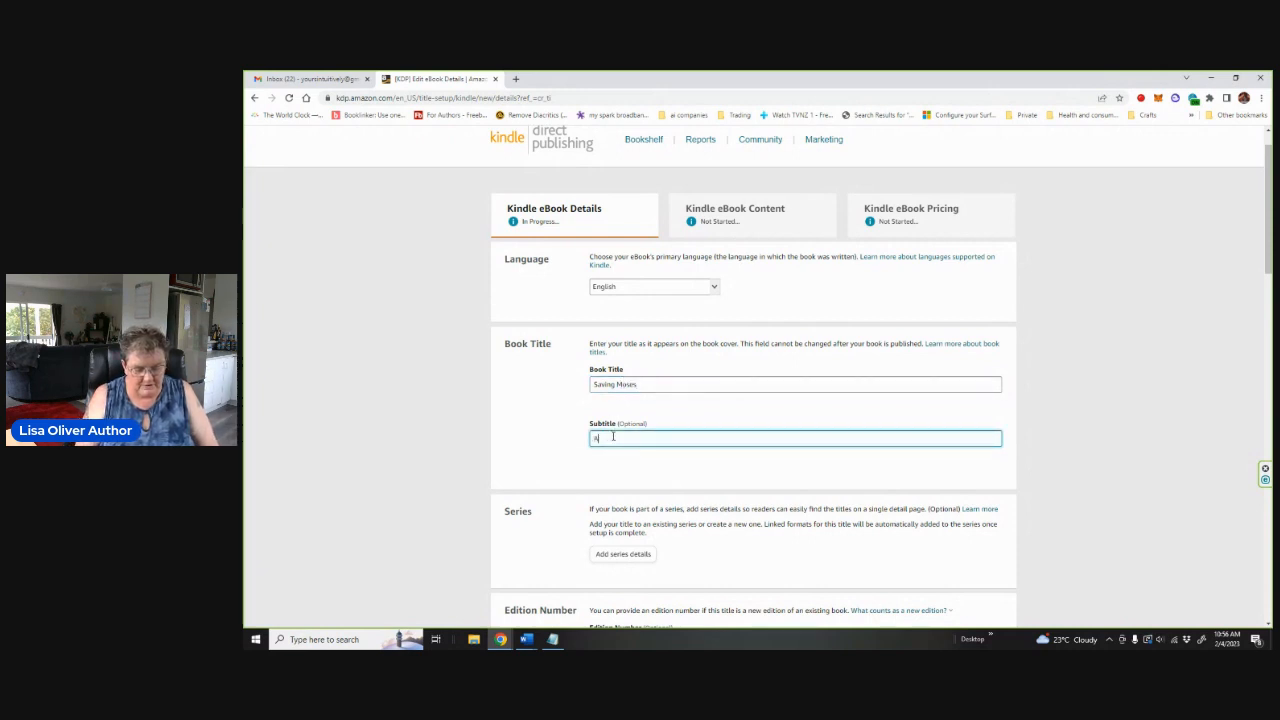
pyautogui.write(' Quest of Fa')
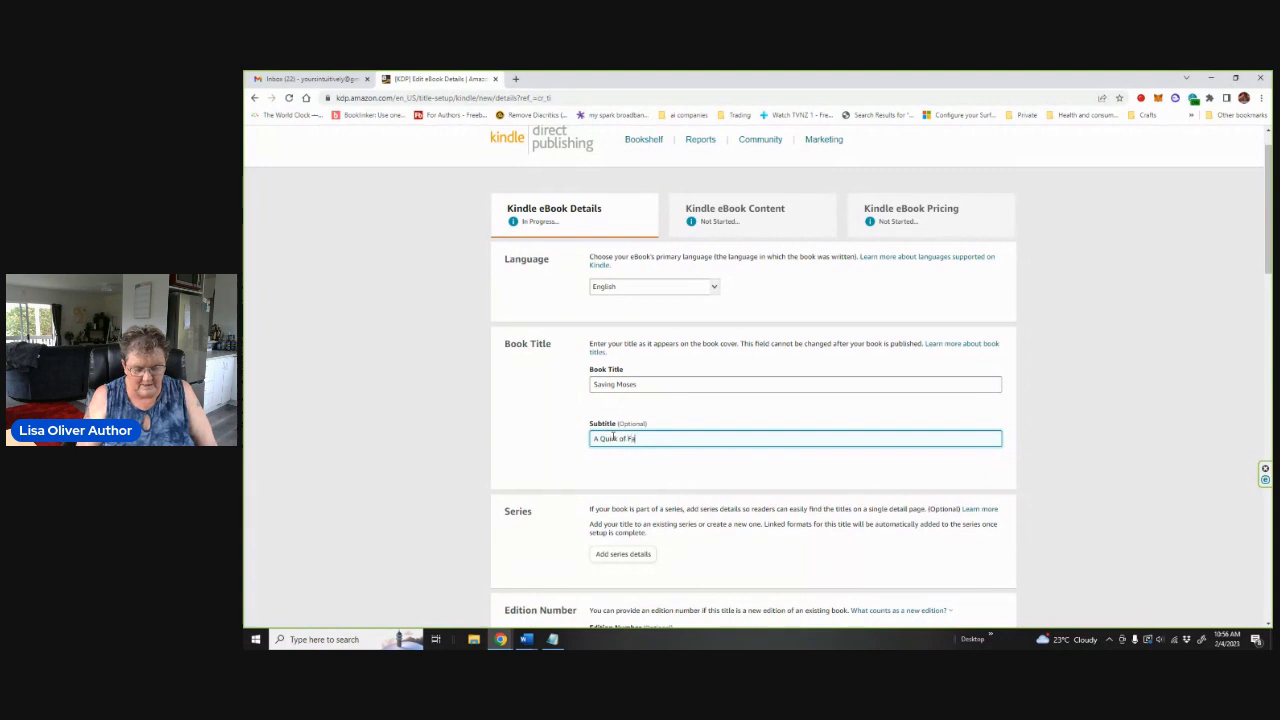
pyautogui.write('tes Short Story')
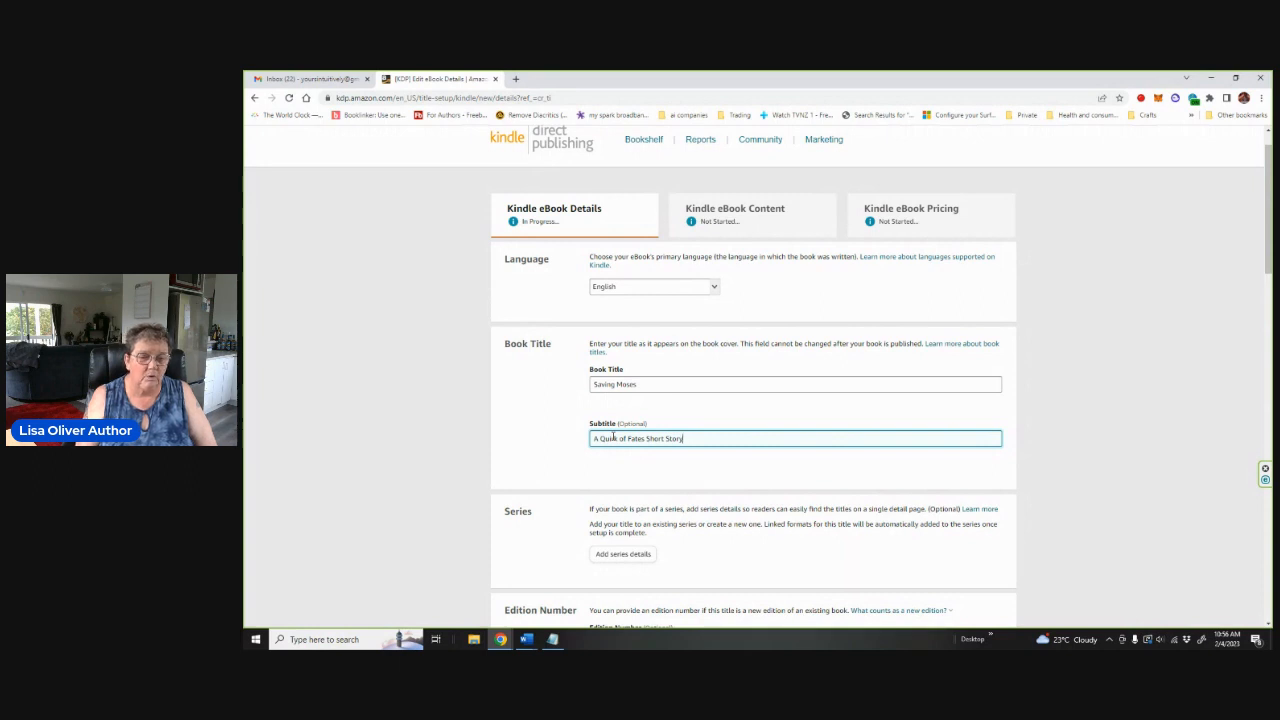
pyautogui.write('- Fated')
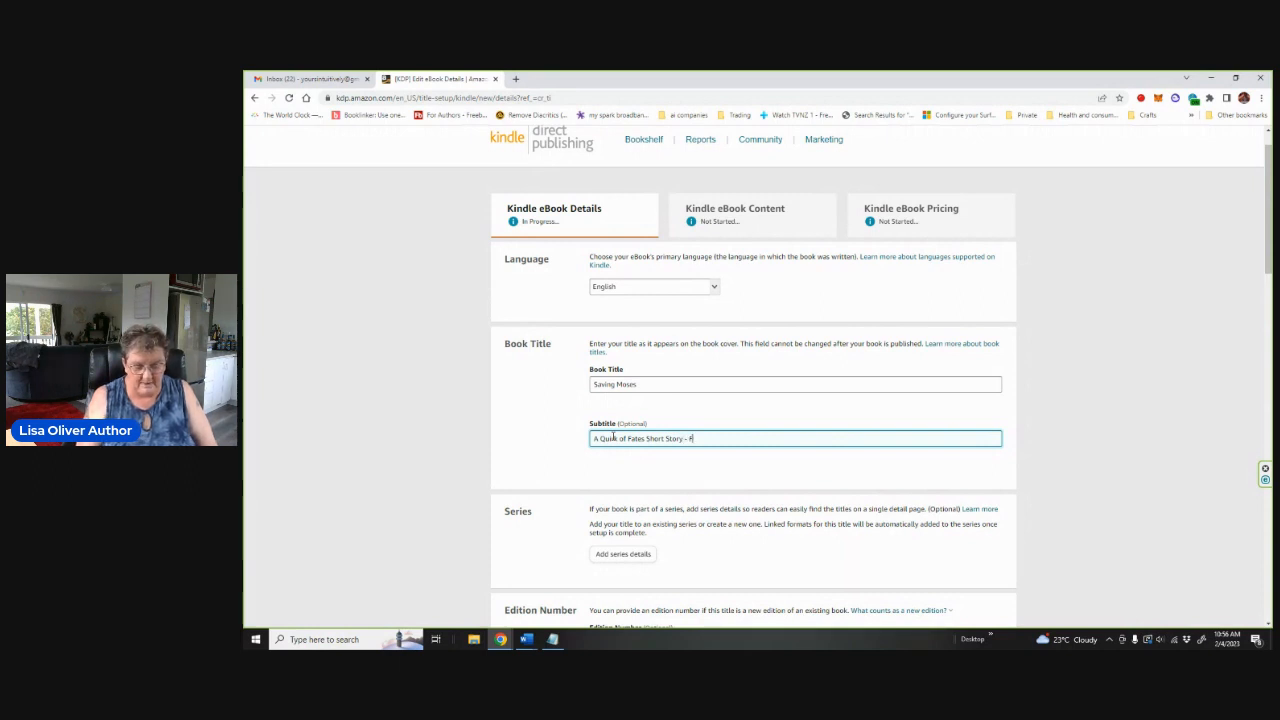
pyautogui.press('BackSpace')
pyautogui.press('BackSpace')
pyautogui.press('BackSpace')
pyautogui.press('BackSpace')
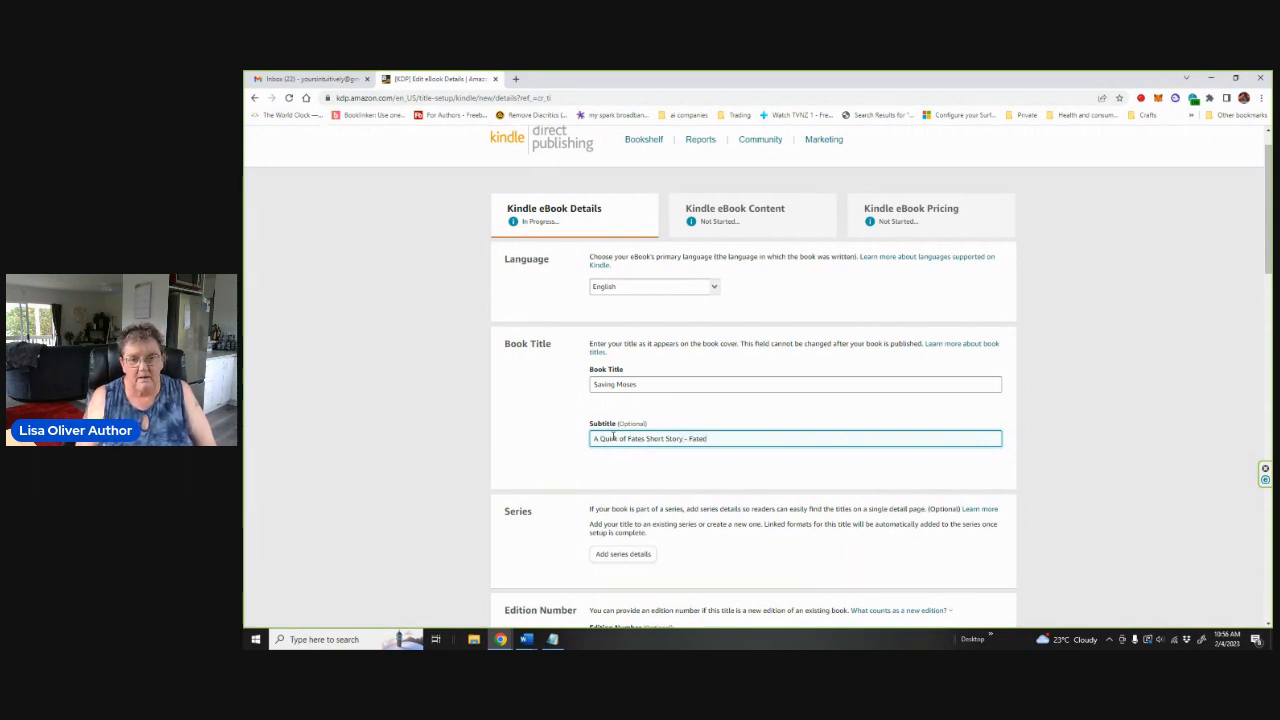
pyautogui.press('BackSpace')
pyautogui.write('MM')
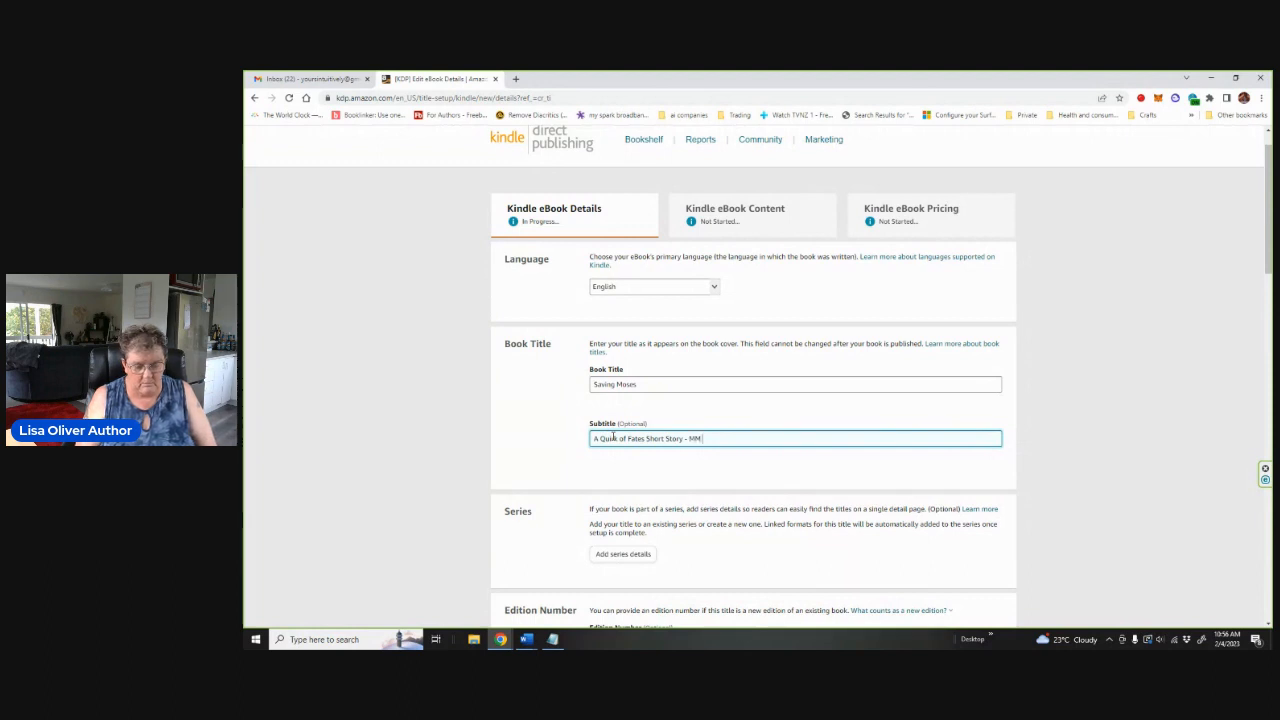
pyautogui.write(' Fated Mates')
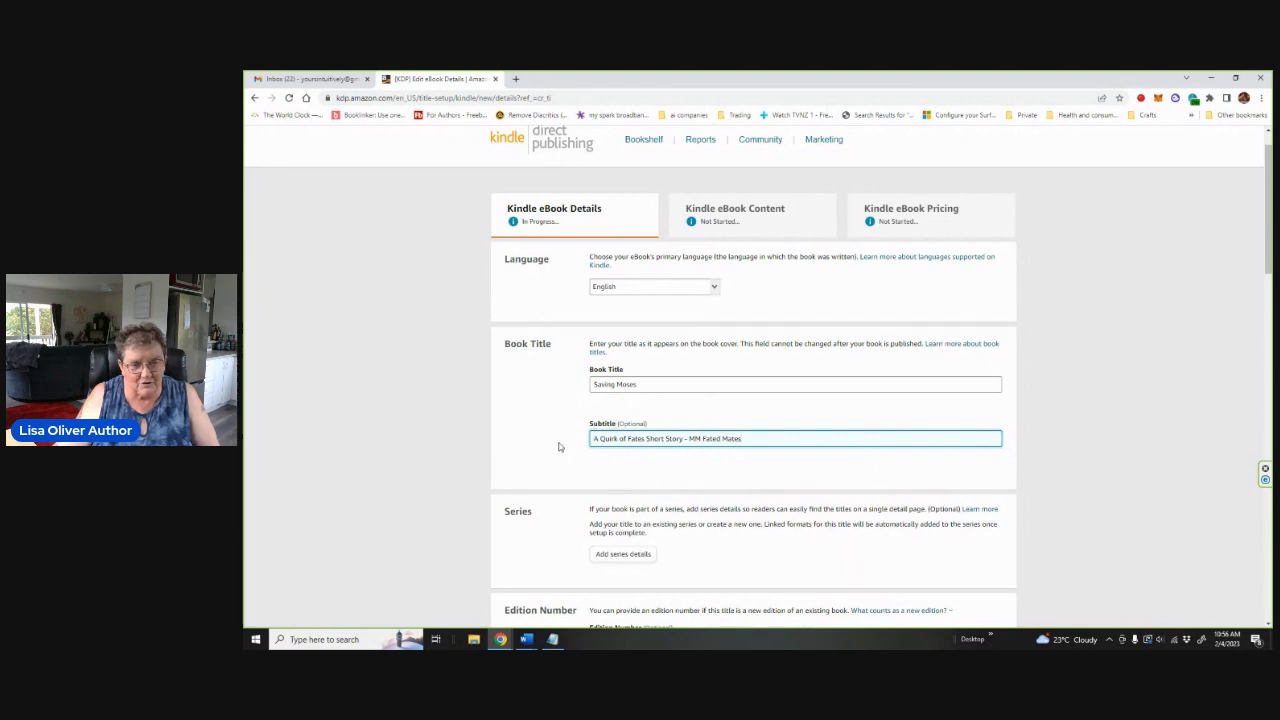
# Fill in the primary author's first and last name, leaving the series and edition number empty
pyautogui.scroll(-1, 562, 448)
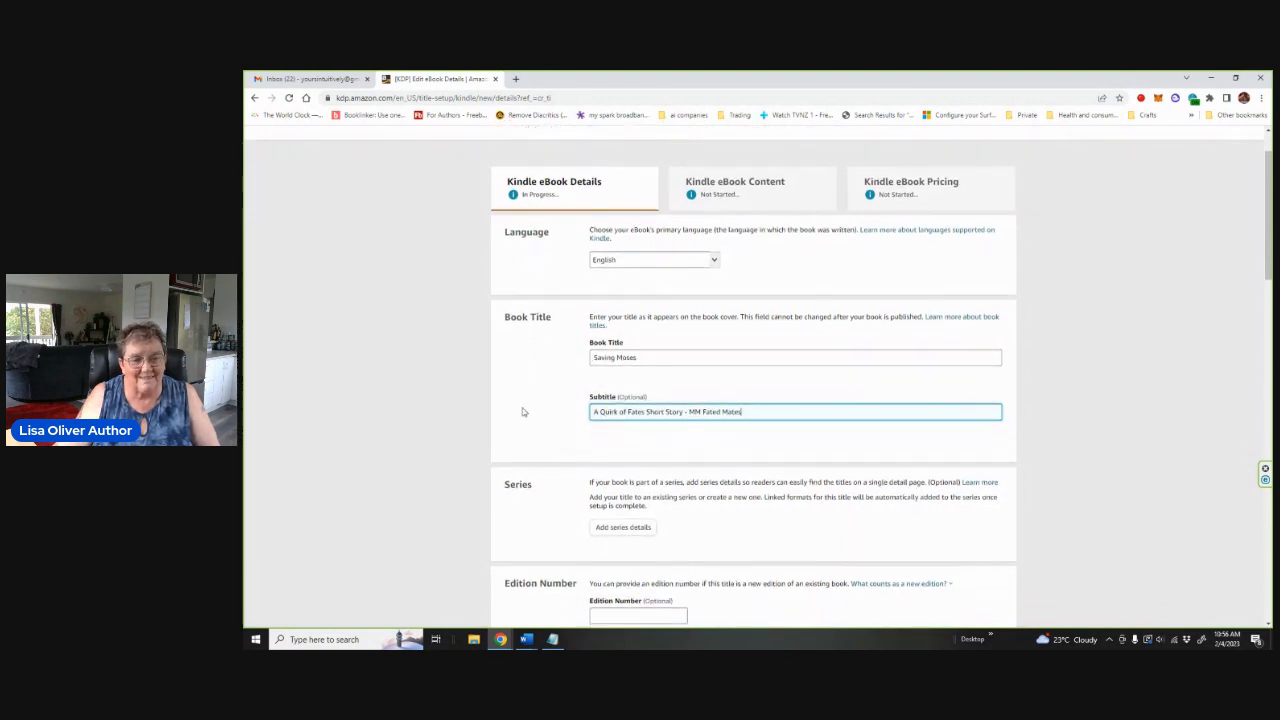
pyautogui.scroll(-1, 526, 418)
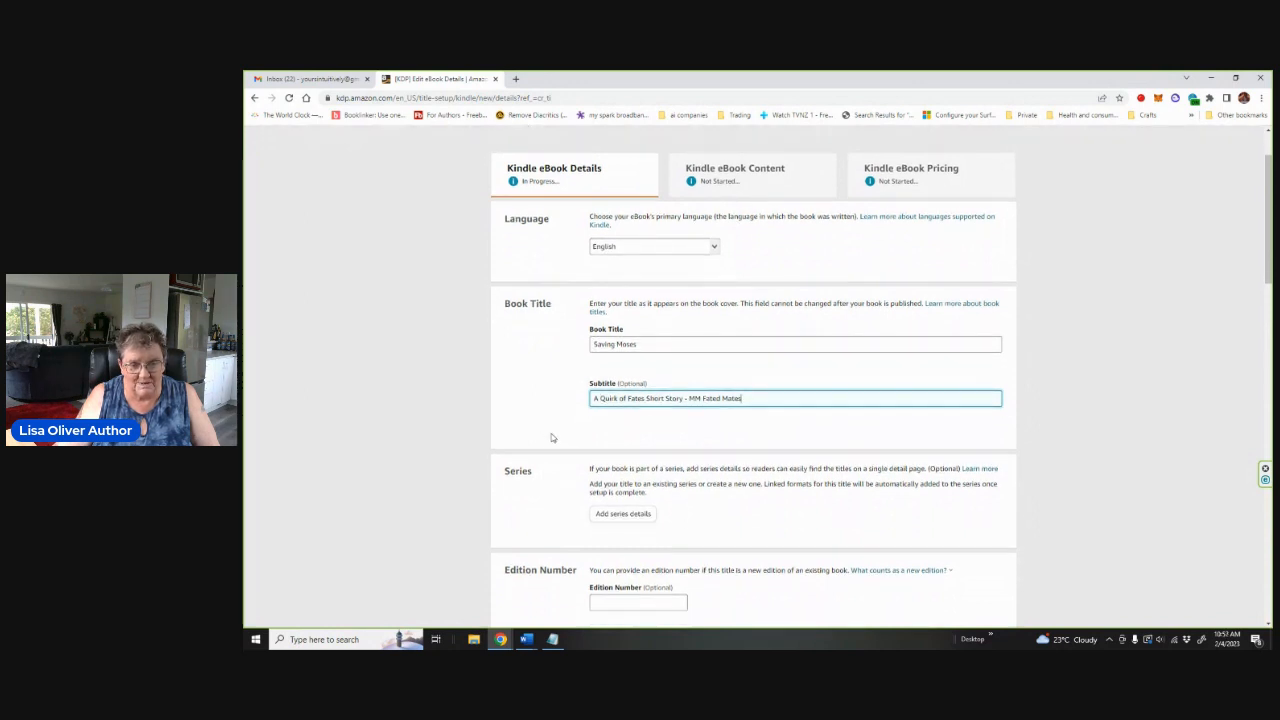
pyautogui.scroll(-2, 551, 437)
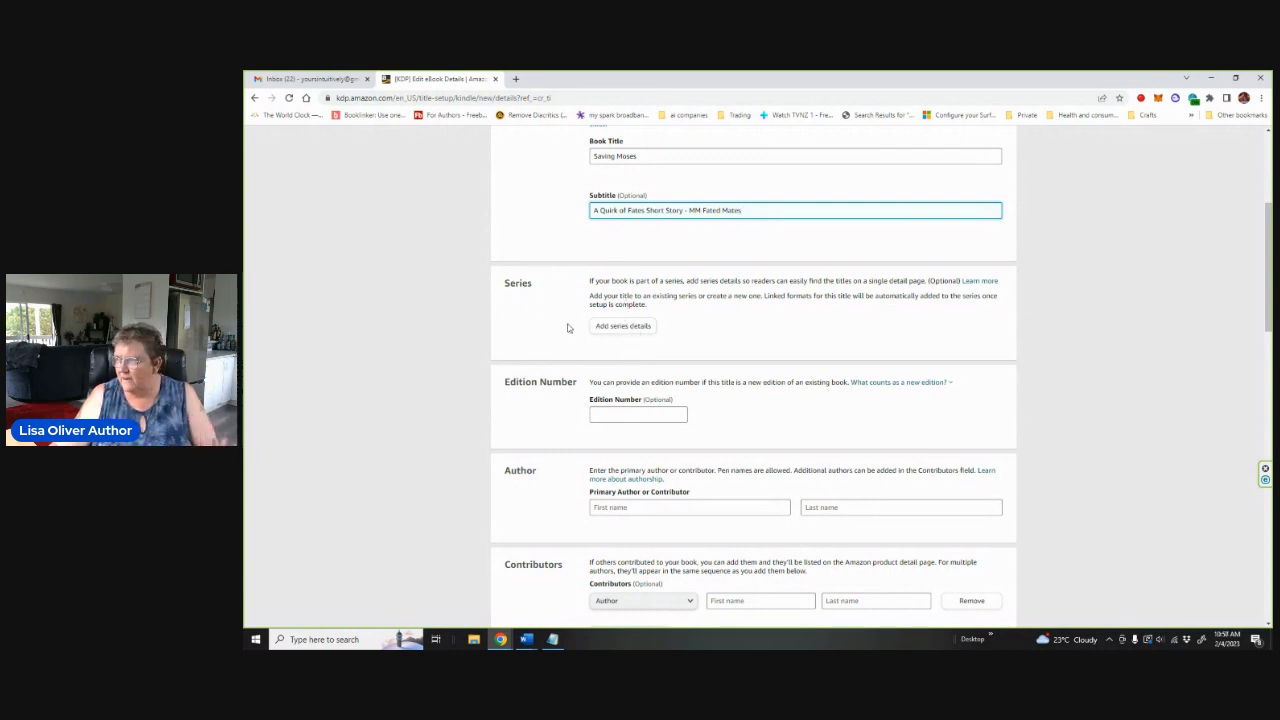
pyautogui.scroll(-2, 567, 328)
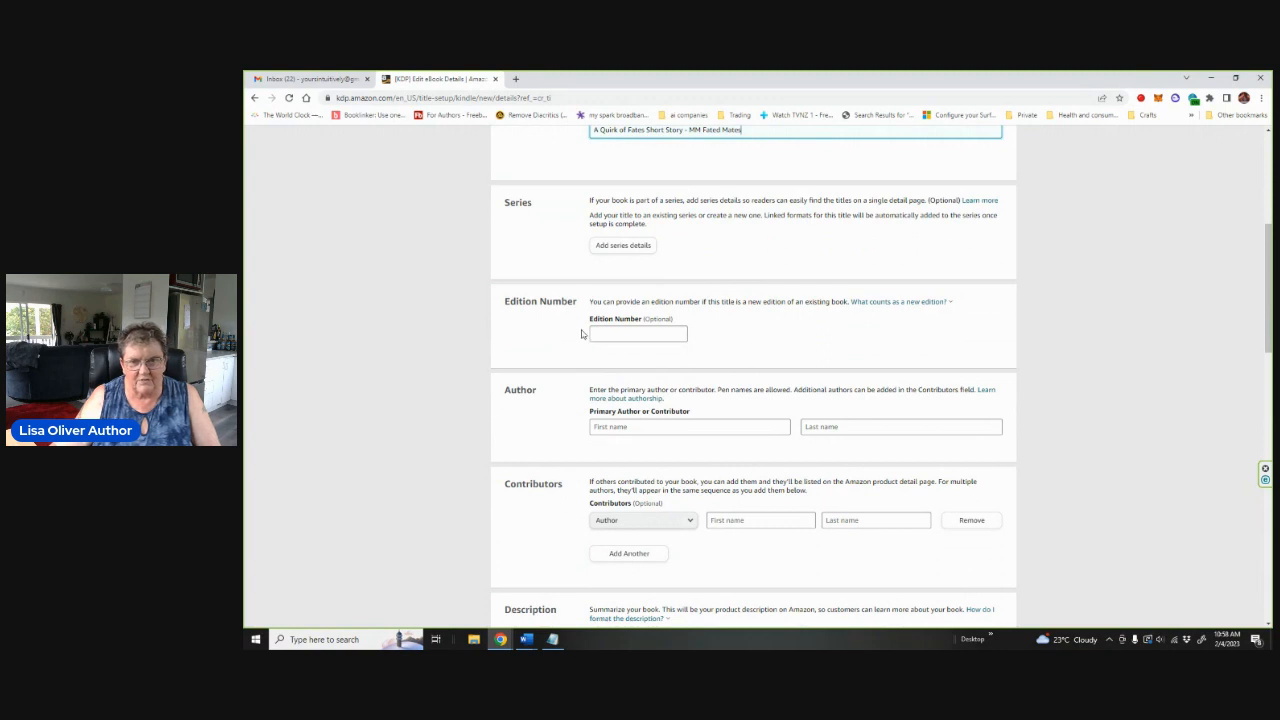
pyautogui.scroll(-1, 581, 338)
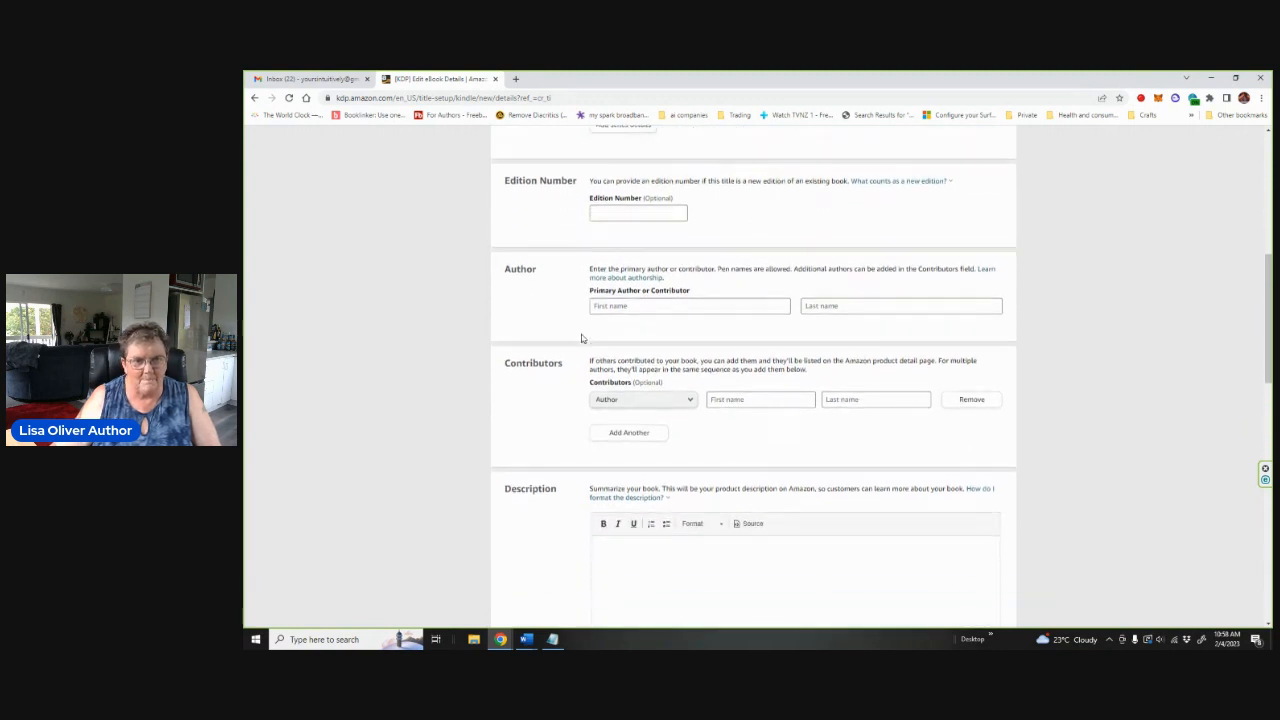
pyautogui.click(612, 305)
pyautogui.write('Lisa')
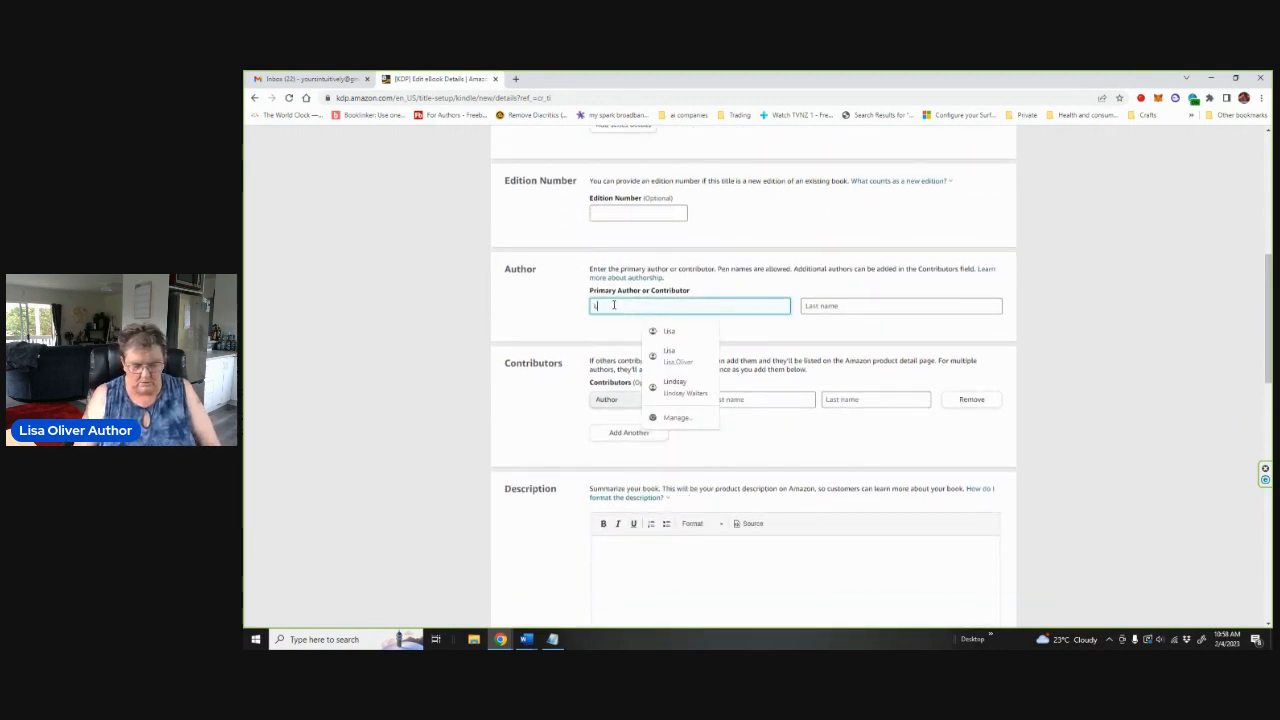
pyautogui.click(814, 310)
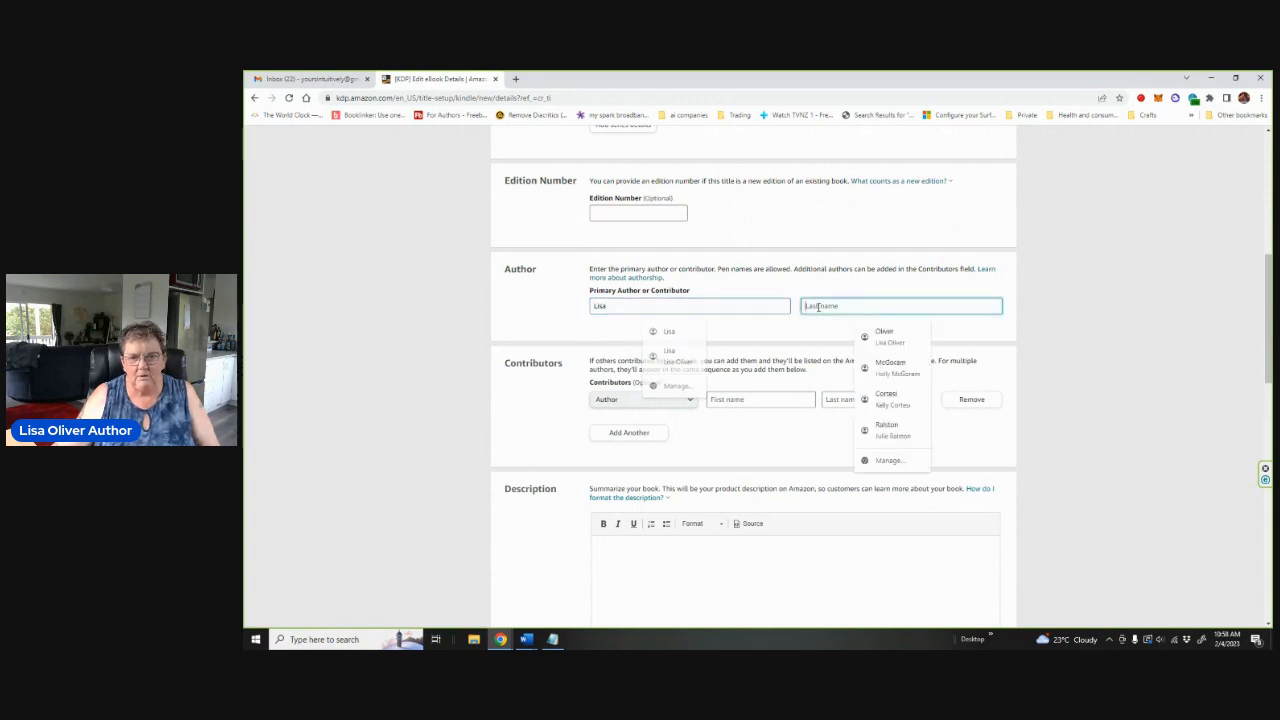
pyautogui.write('Oliver')
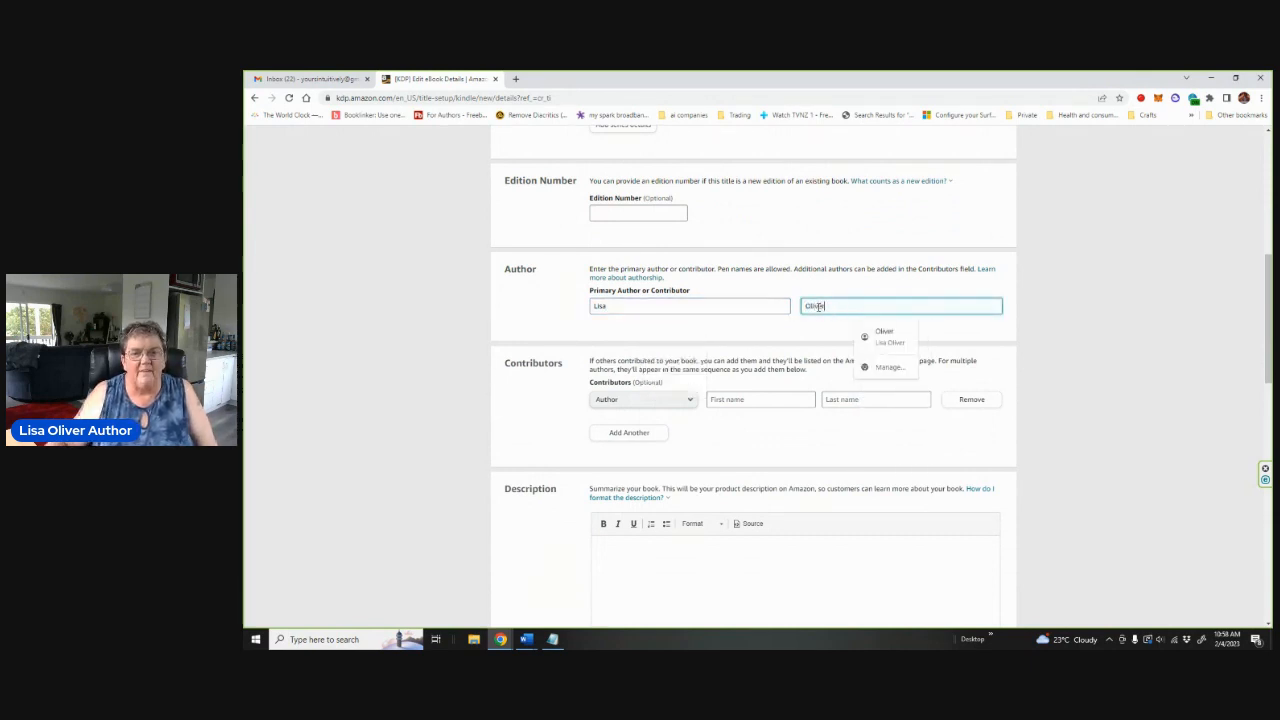
pyautogui.click(560, 320)
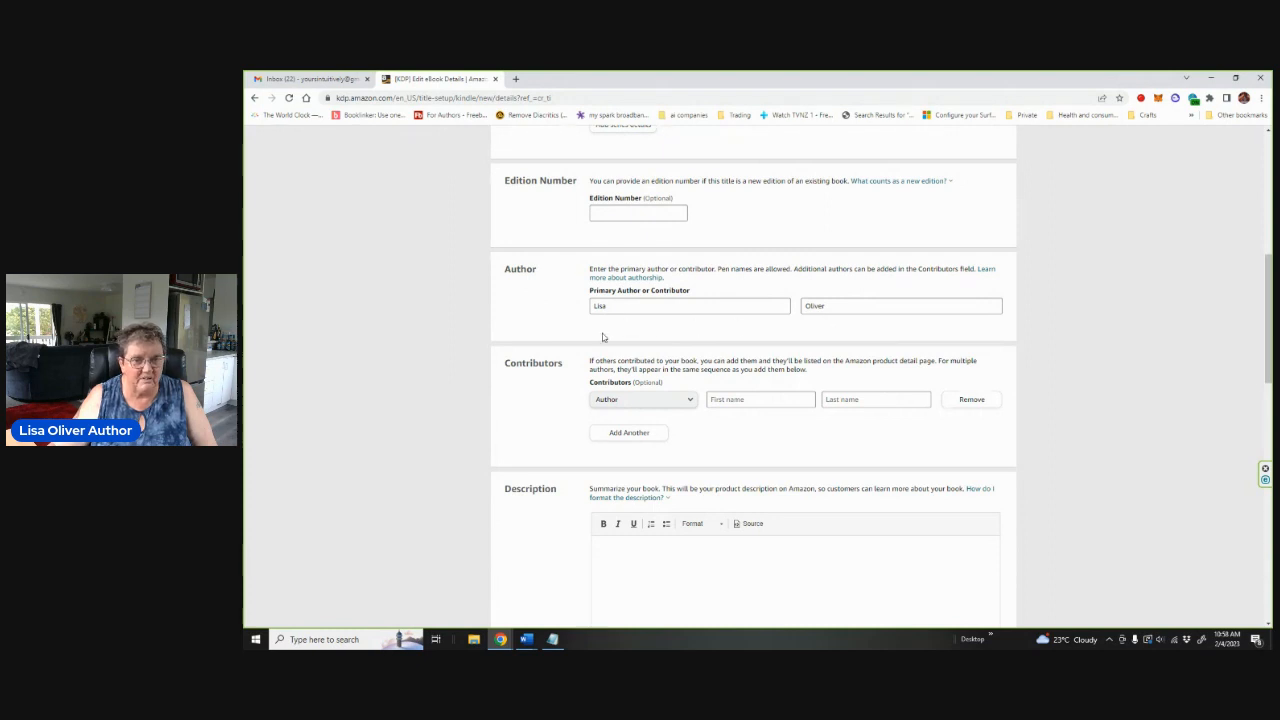
# View the available contributor roles and close the list without choosing another role
pyautogui.scroll(-1, 548, 372)
pyautogui.scroll(-1, 548, 373)
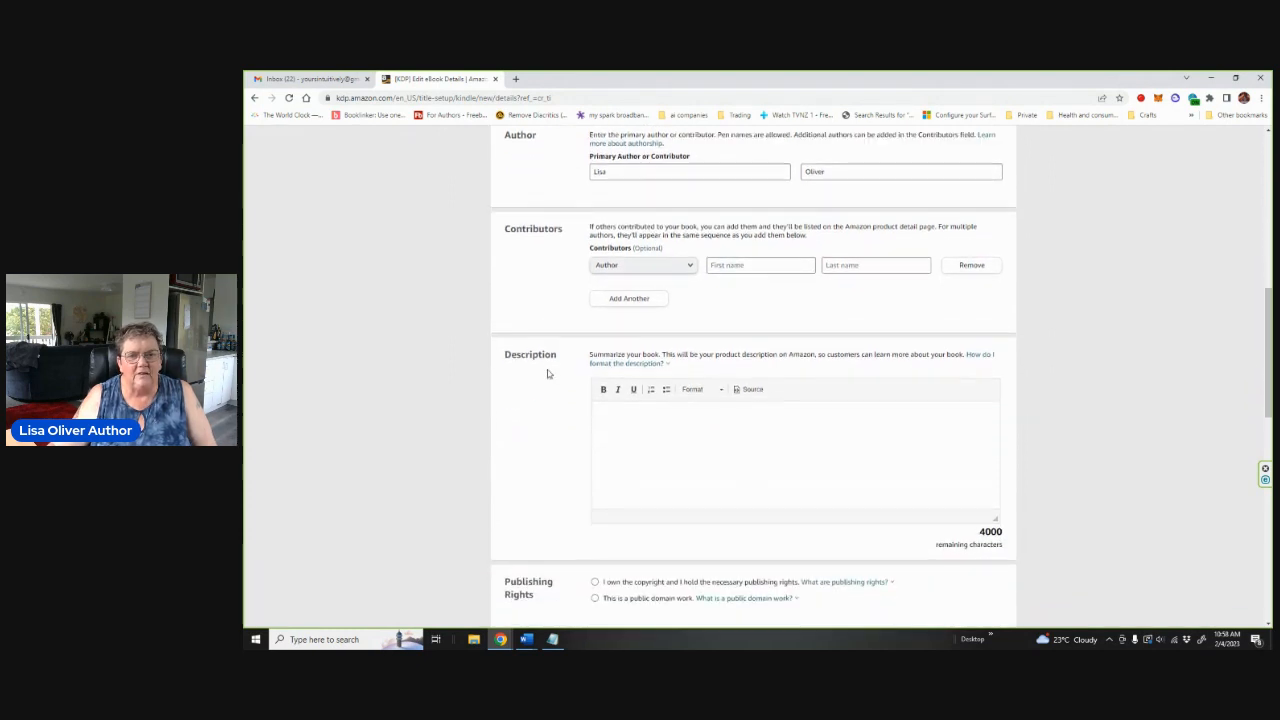
pyautogui.click(680, 266)
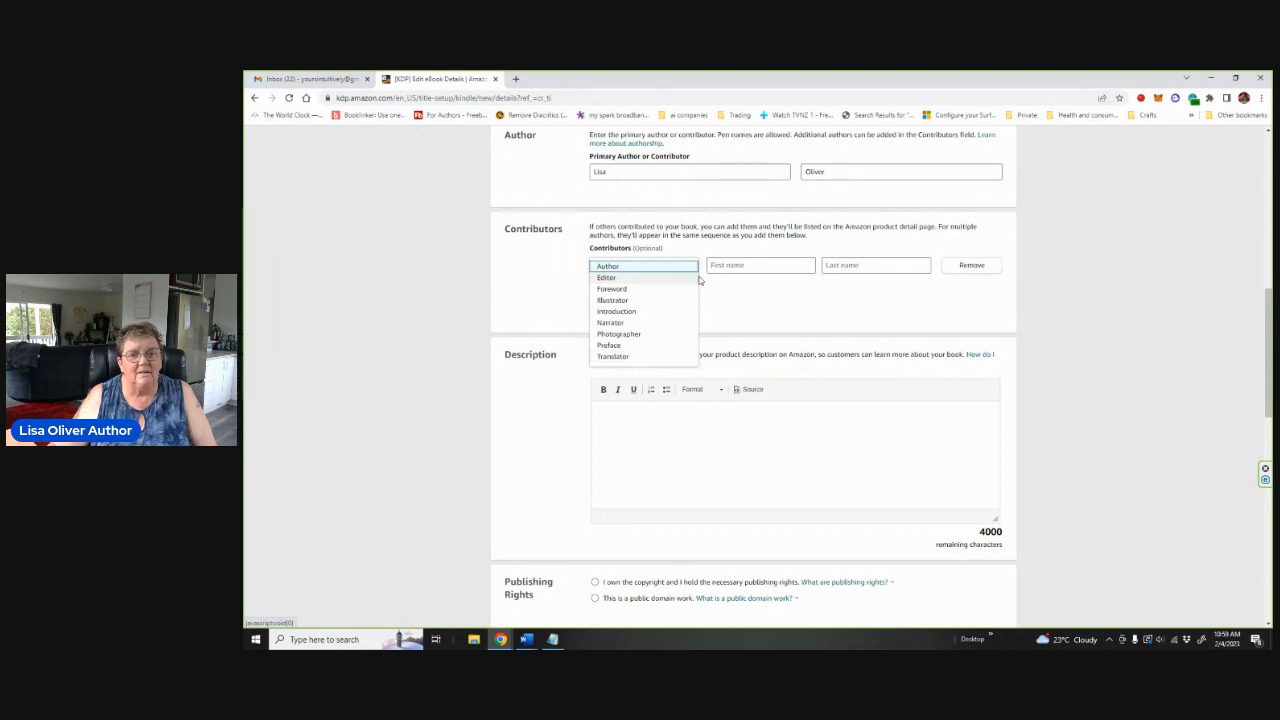
pyautogui.click(798, 304)
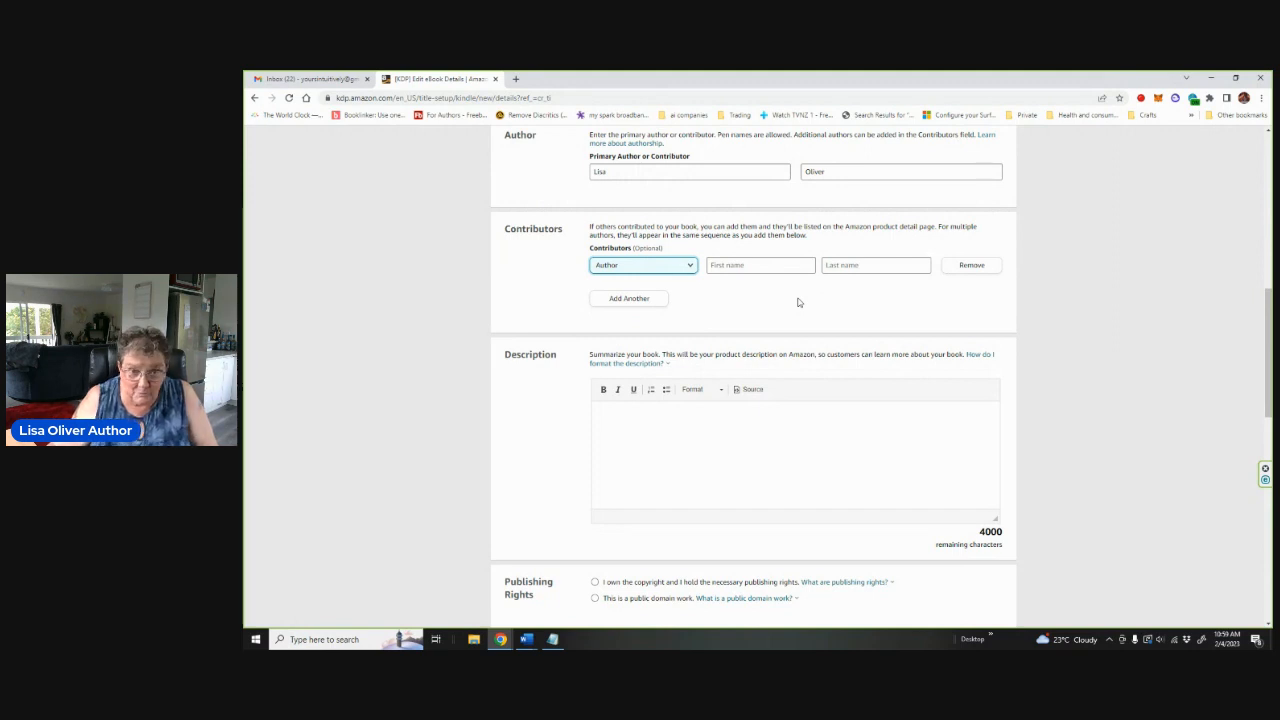
# Open the Saving Moses Blurb Word document from Documents, in AA series files, Fates, QOF Shorts, Mating is no Joking matter
pyautogui.scroll(-1, 798, 302)
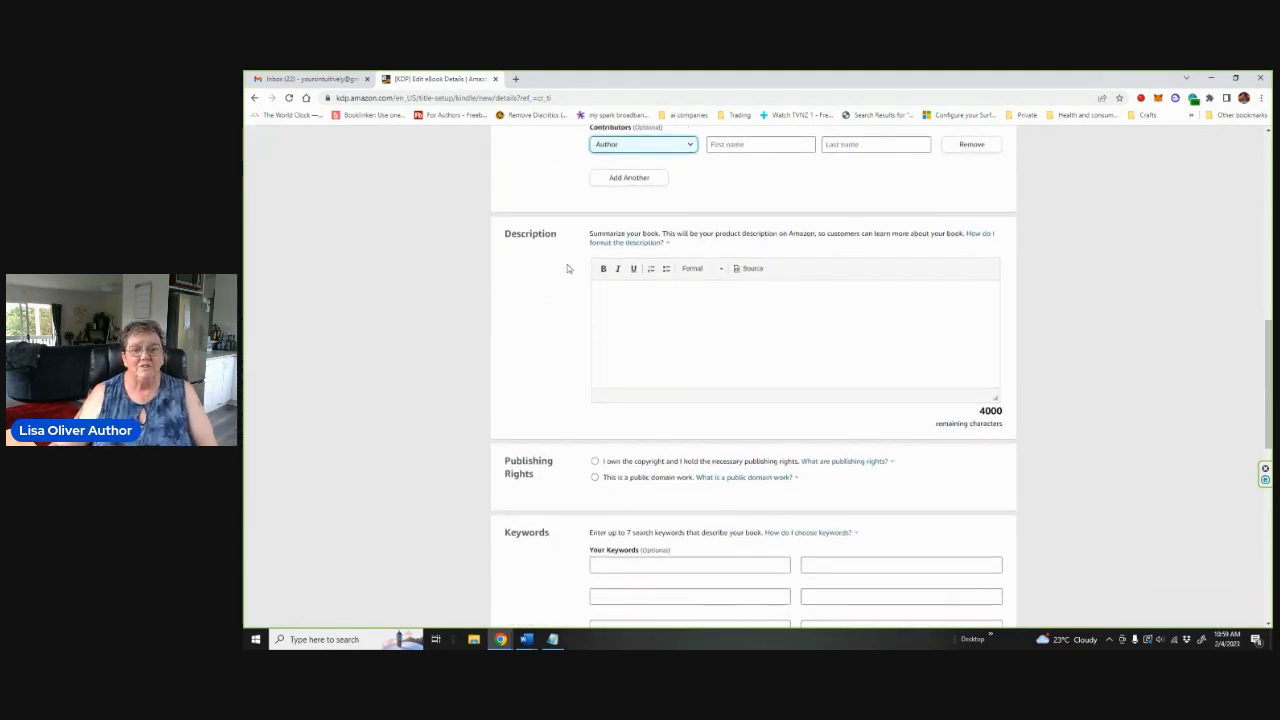
pyautogui.click(610, 290)
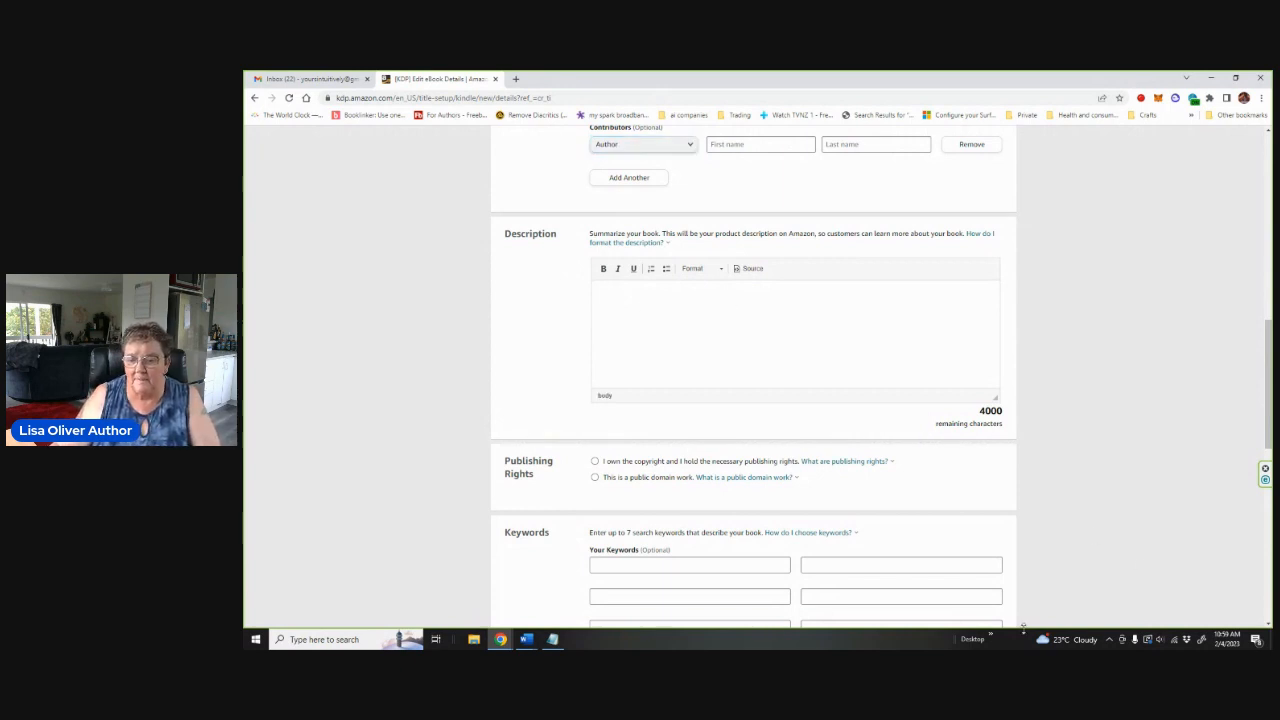
pyautogui.click(990, 637)
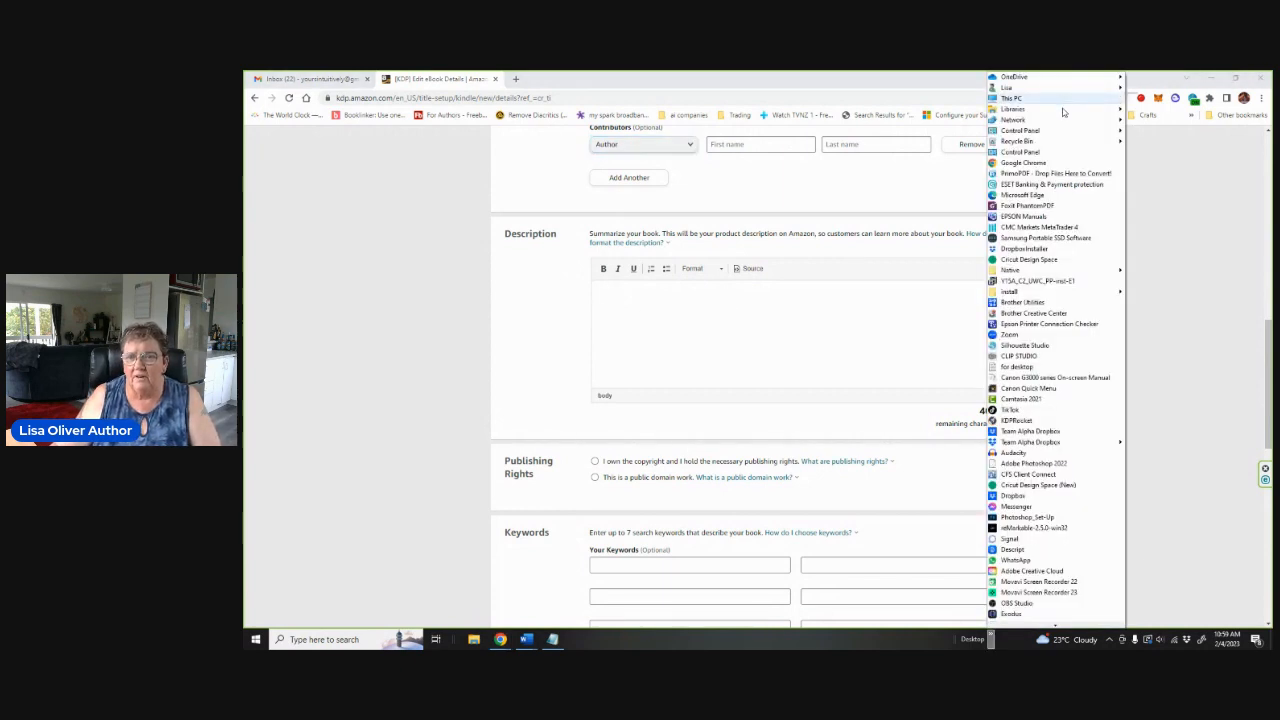
pyautogui.moveTo(1050, 108)
pyautogui.moveTo(1165, 120)
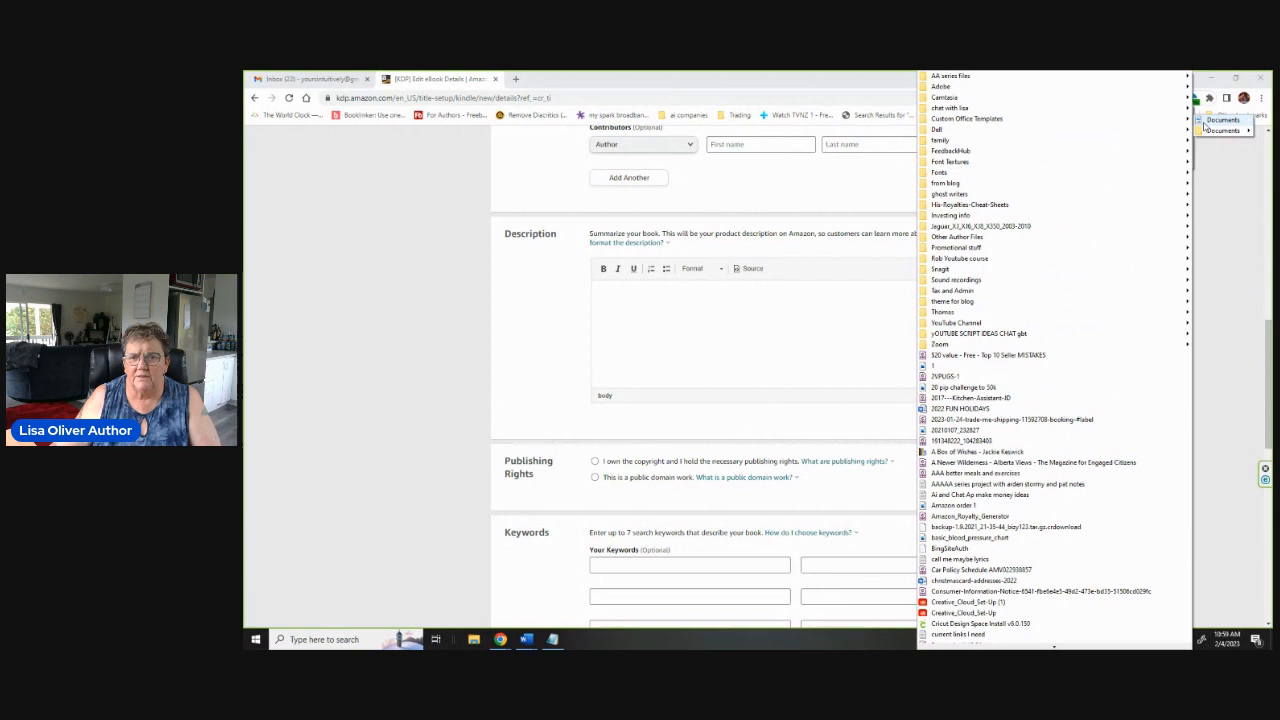
pyautogui.moveTo(956, 82)
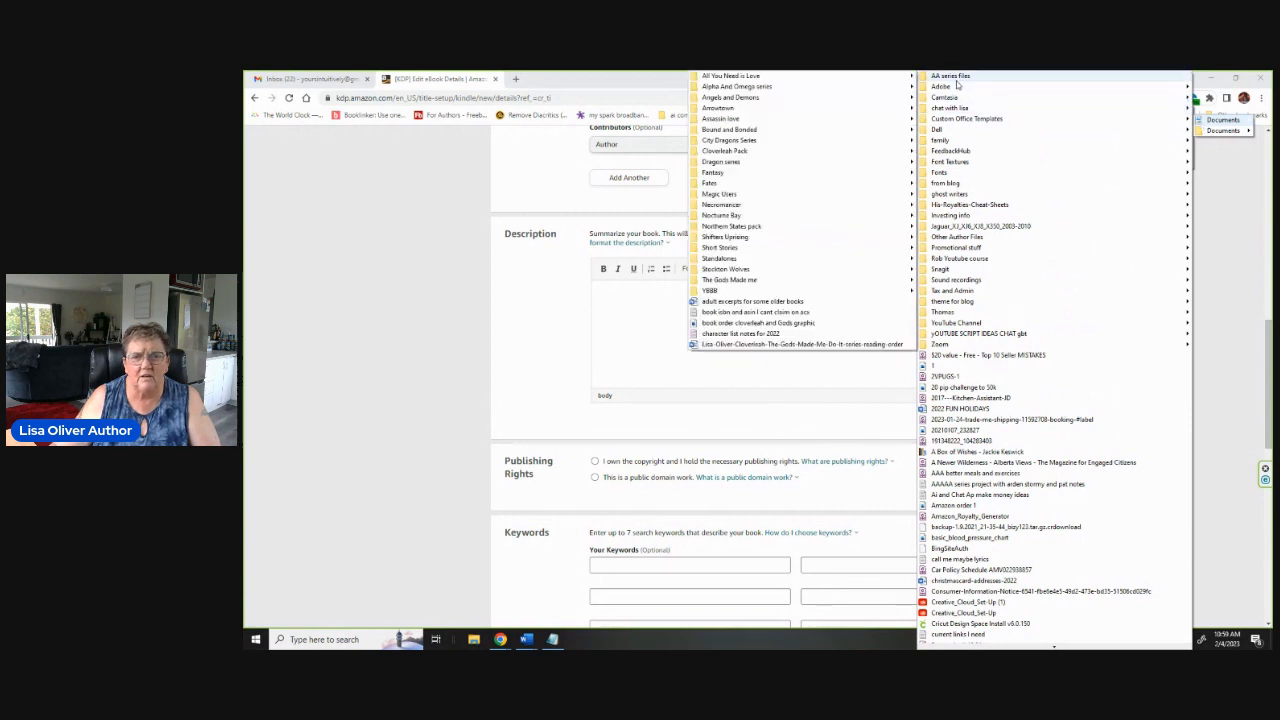
pyautogui.moveTo(727, 185)
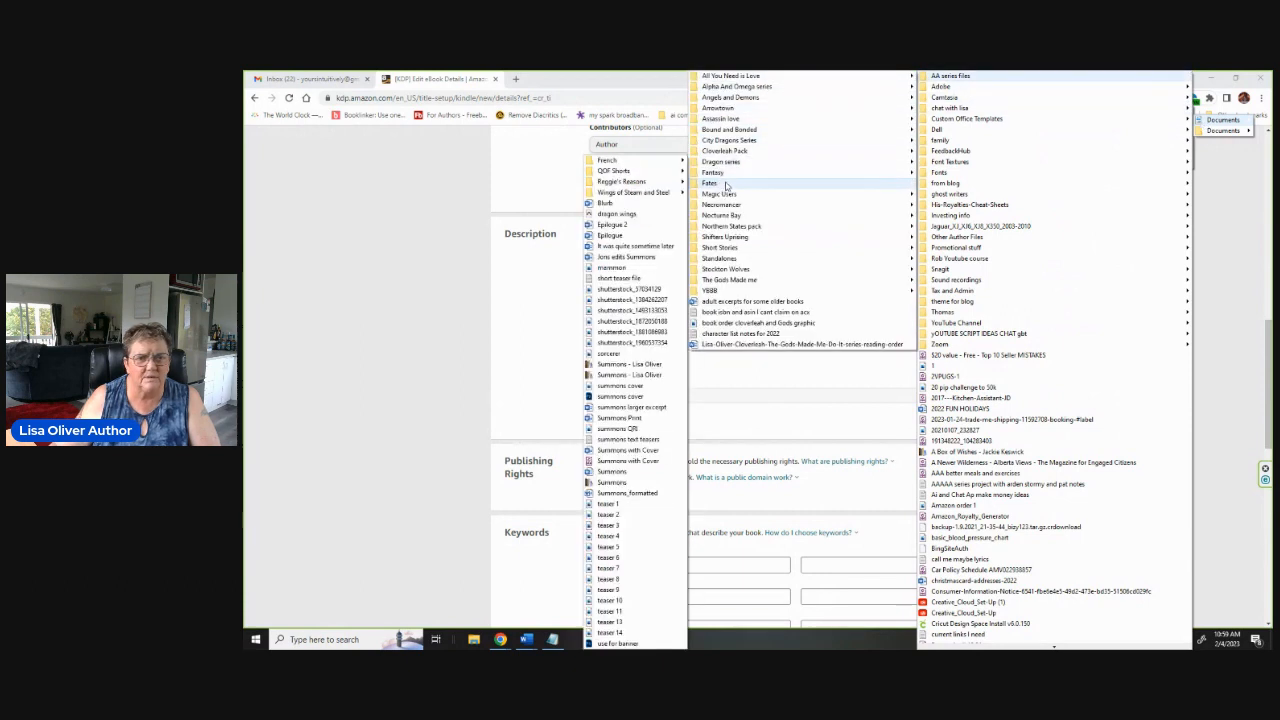
pyautogui.moveTo(610, 171)
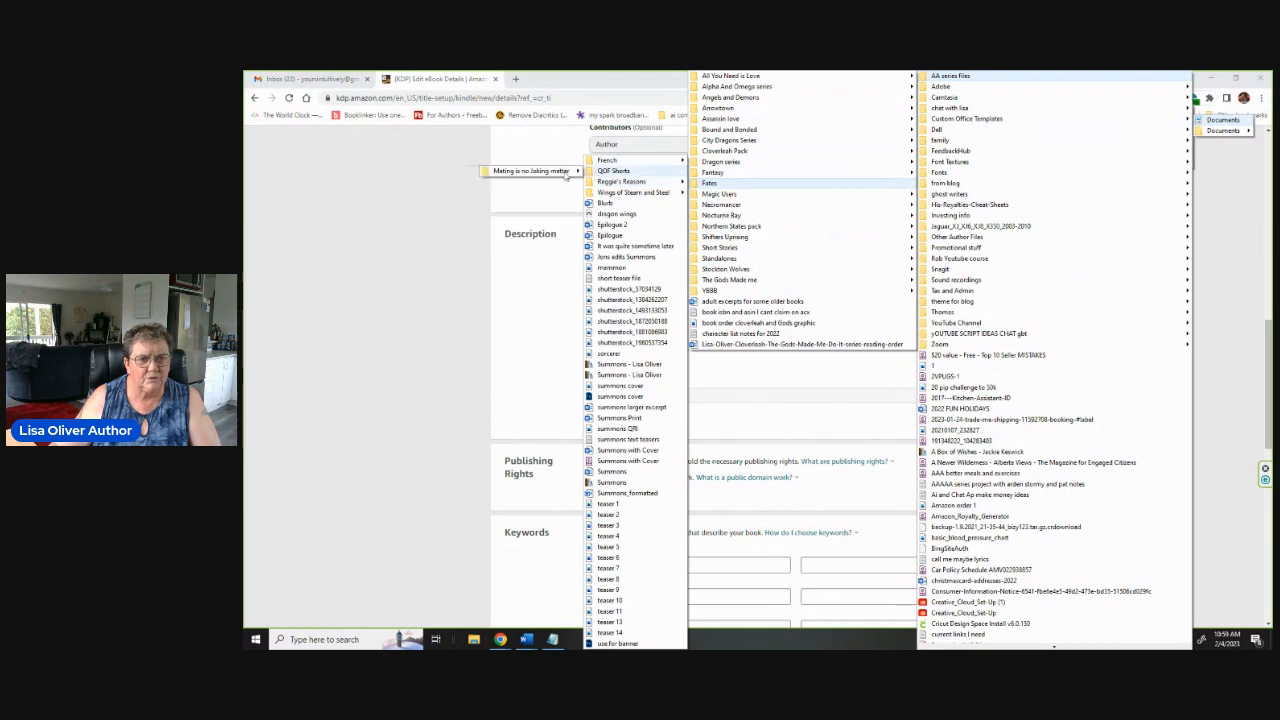
pyautogui.moveTo(538, 175)
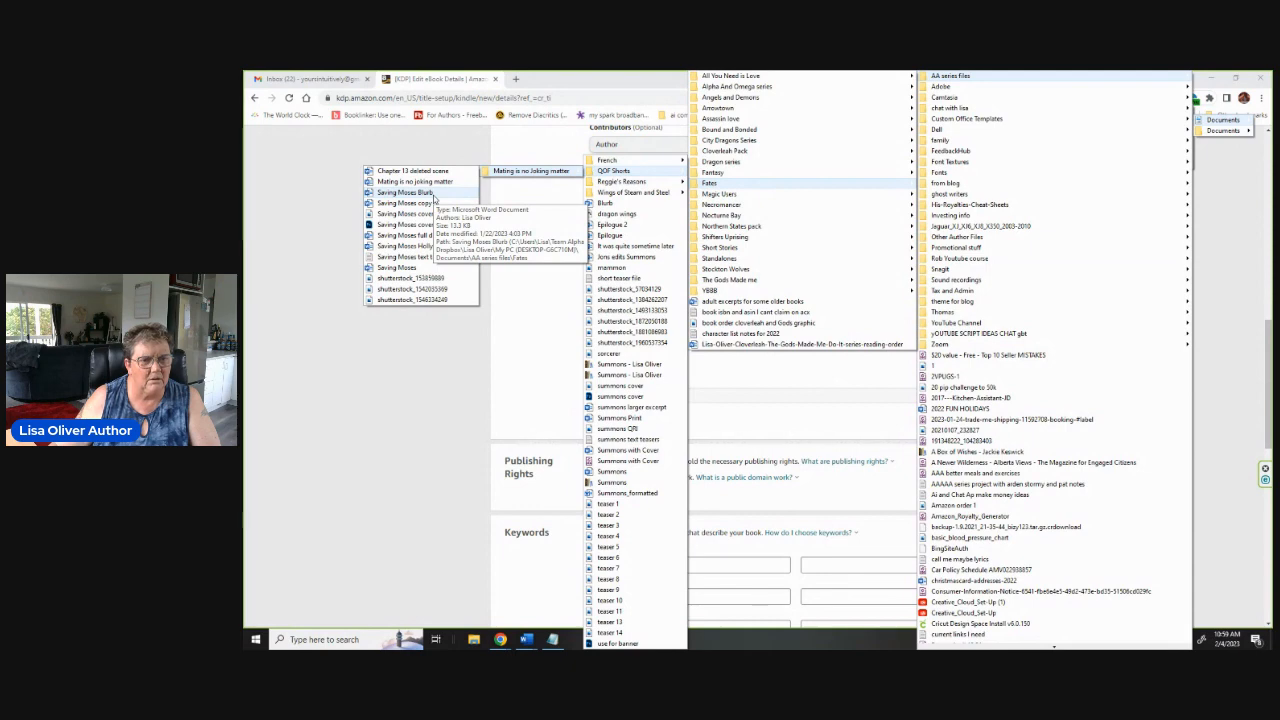
pyautogui.click(433, 195)
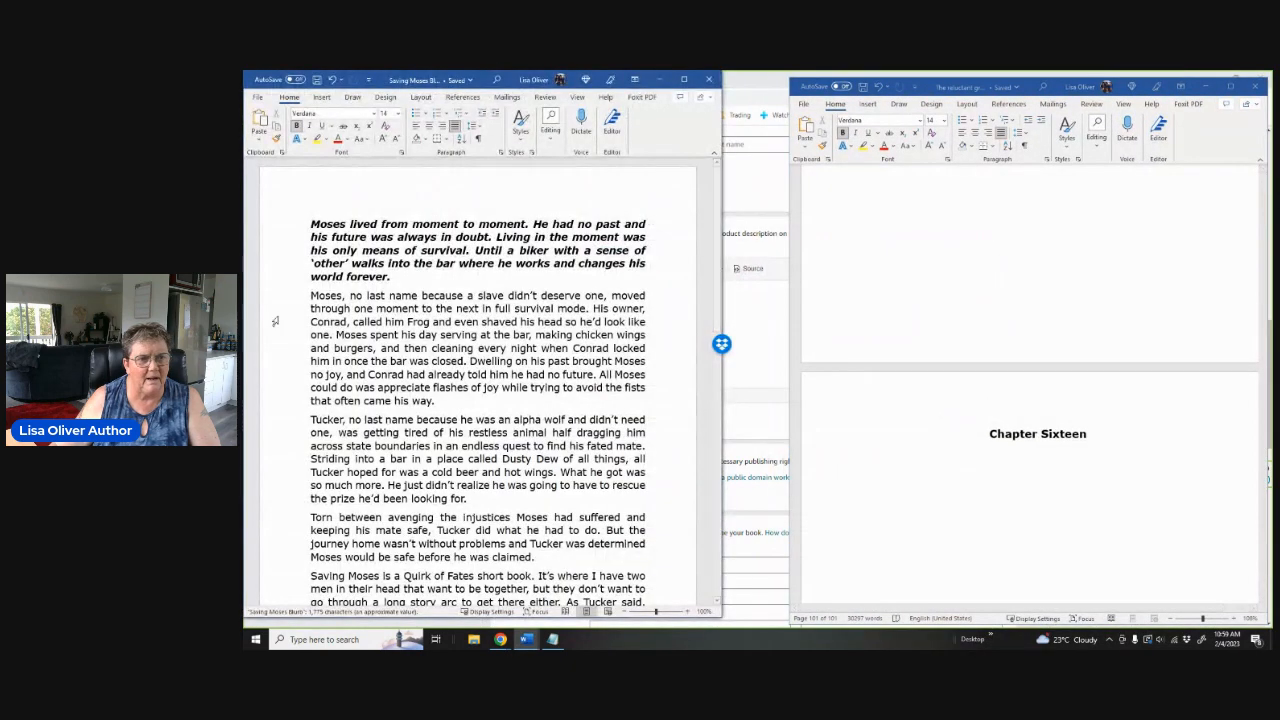
# Copy the entire blurb text, from the bold opening paragraph through the closing standalone-story sentence
pyautogui.moveTo(310, 224); pyautogui.dragTo(629, 516)
pyautogui.scroll(-3, 515, 468)
pyautogui.scroll(-2, 515, 471)
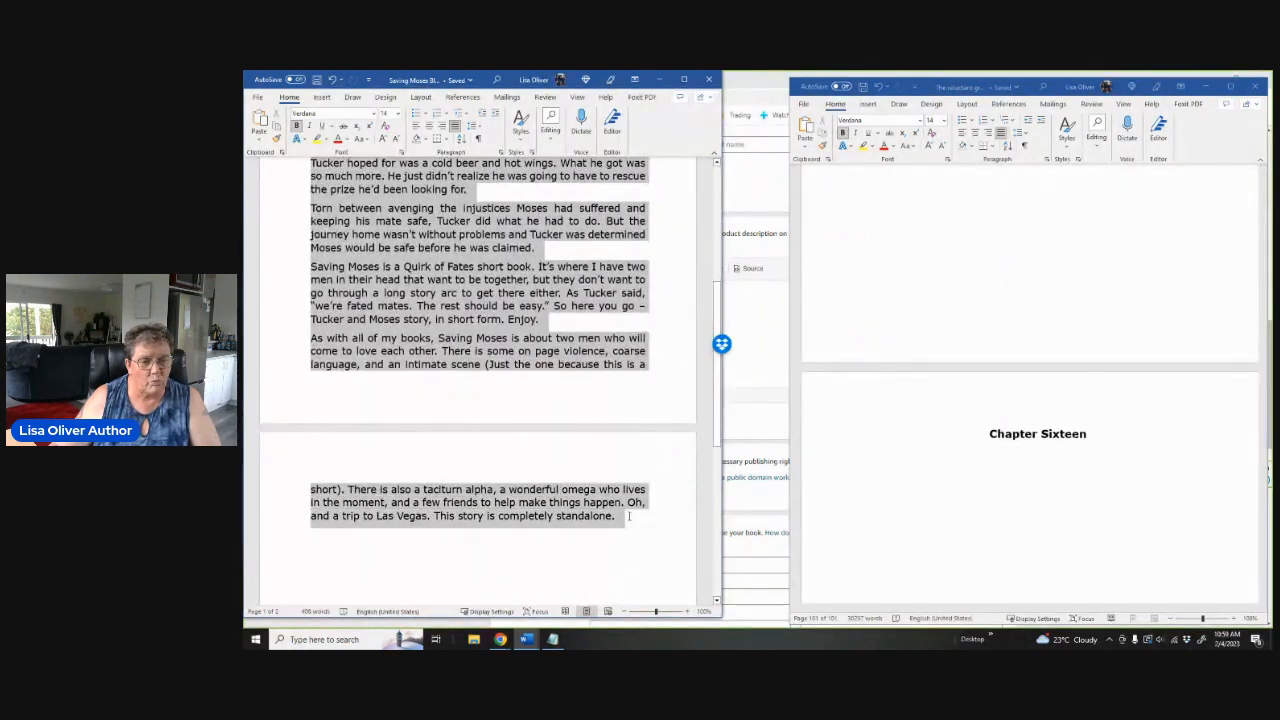
pyautogui.rightClick(461, 305)
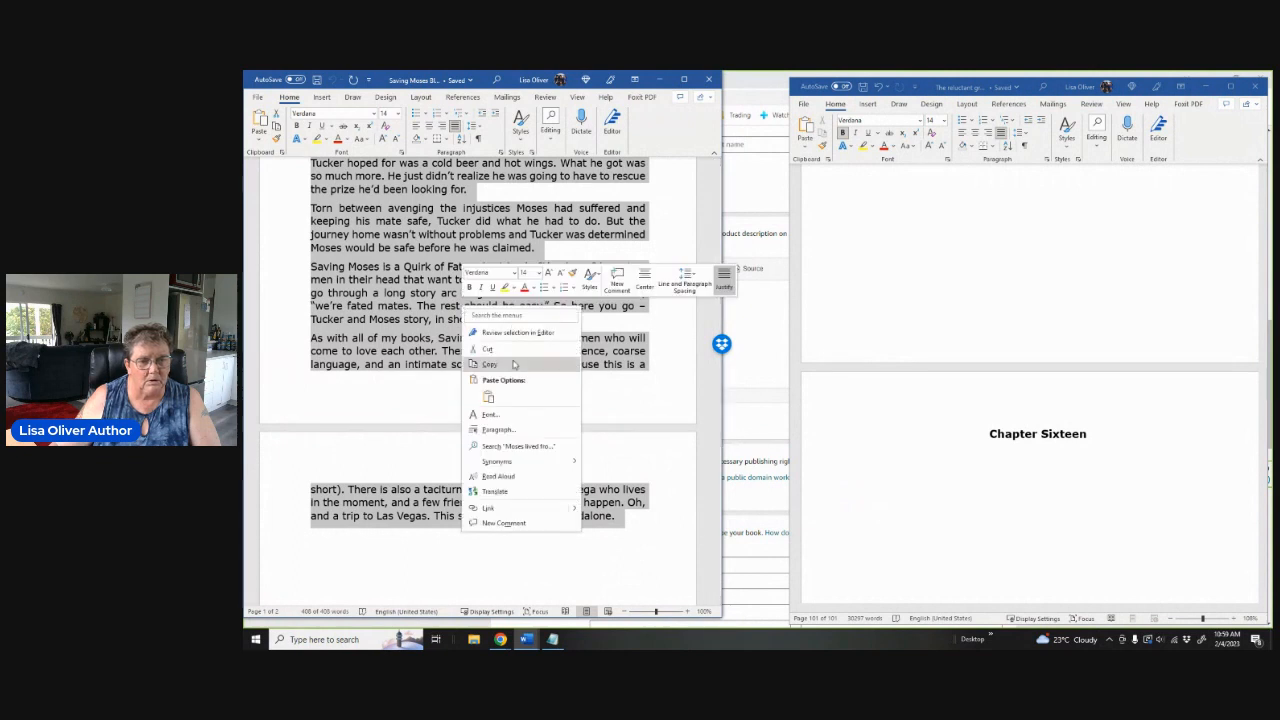
pyautogui.click(514, 365)
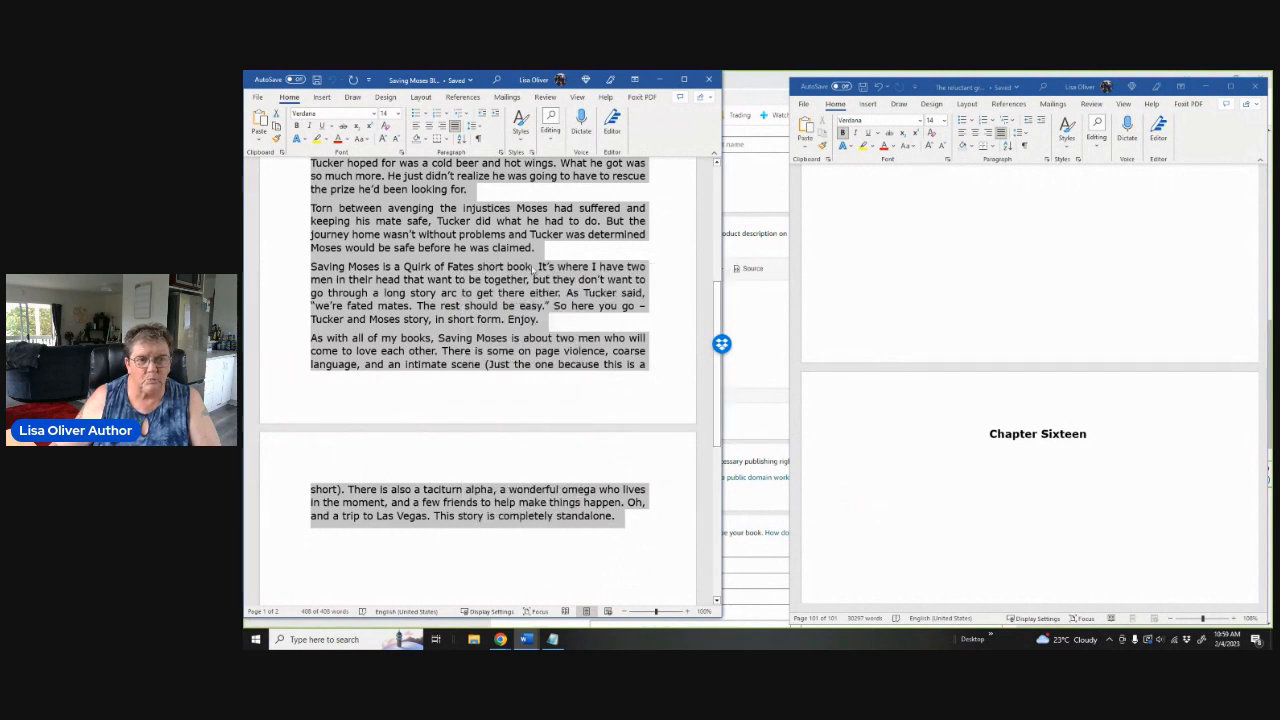
# Minimize both Word documents and paste the copied blurb into the eBook's Description on the KDP page
pyautogui.click(657, 79)
pyautogui.click(1204, 87)
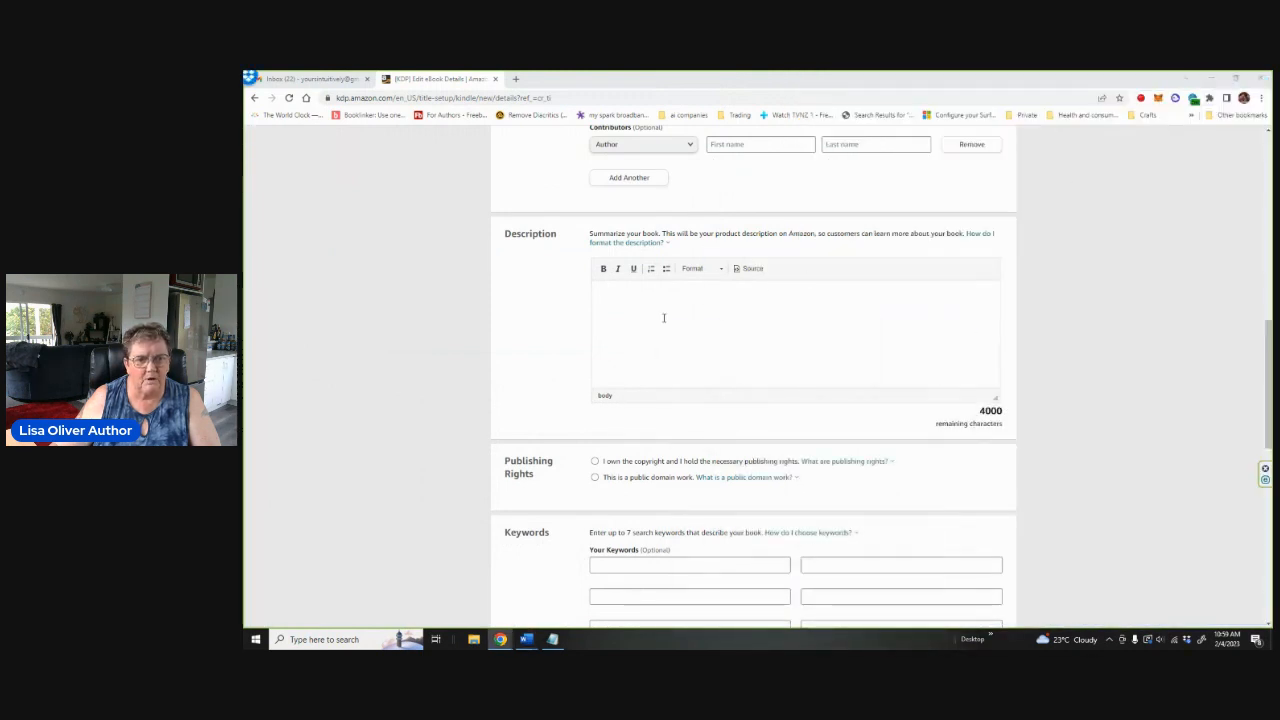
pyautogui.click(607, 296)
pyautogui.rightClick(610, 298)
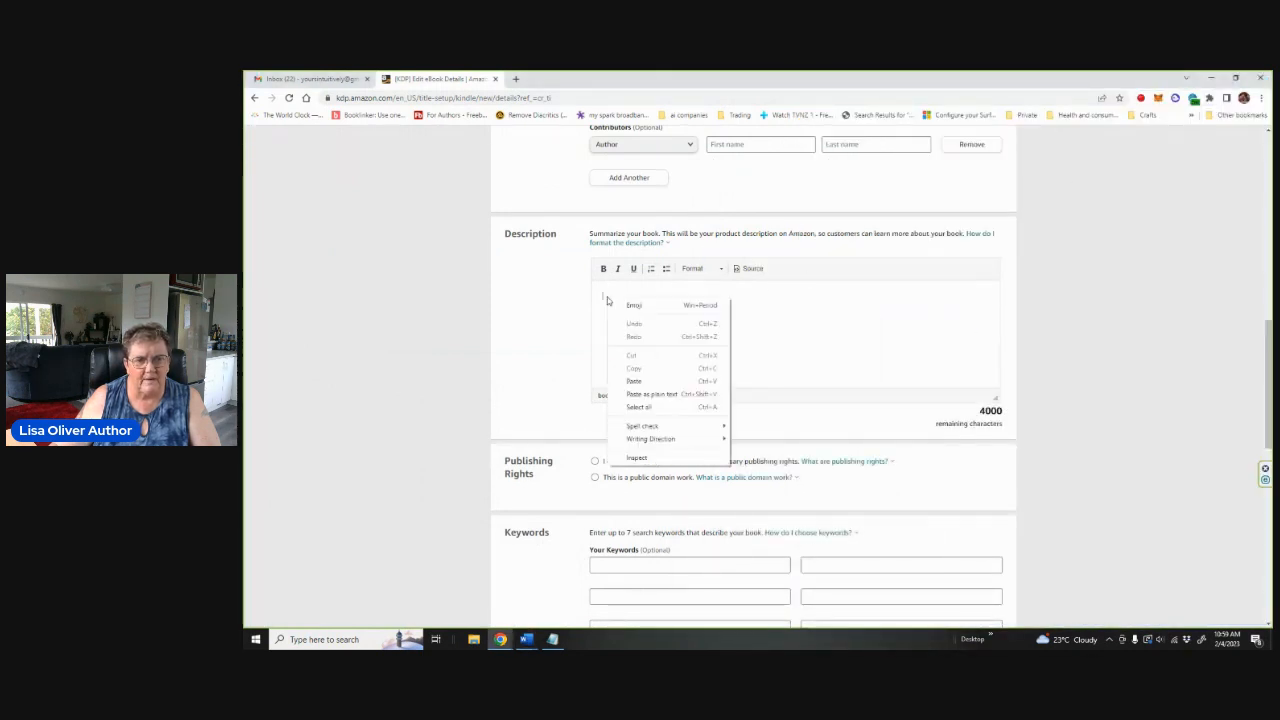
pyautogui.click(634, 381)
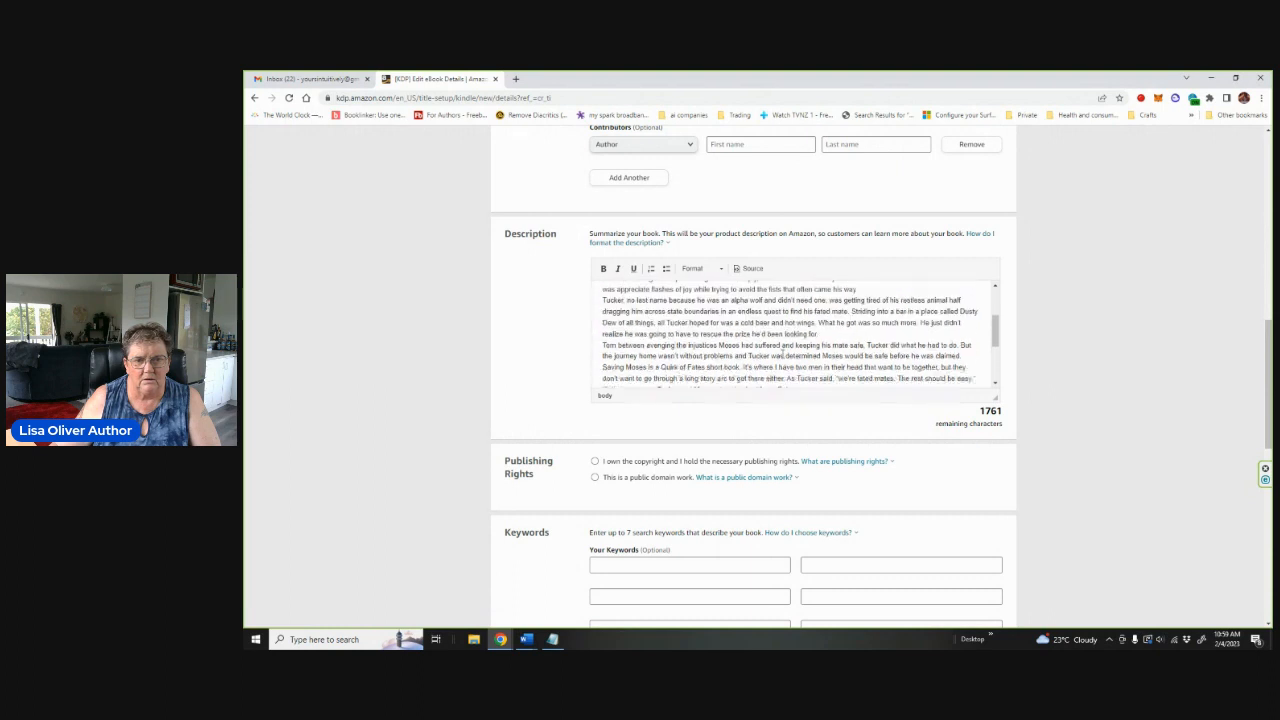
# Insert a blank line after the description's bold opening paragraph and another after the paragraph introducing Moses
pyautogui.scroll(5, 784, 354)
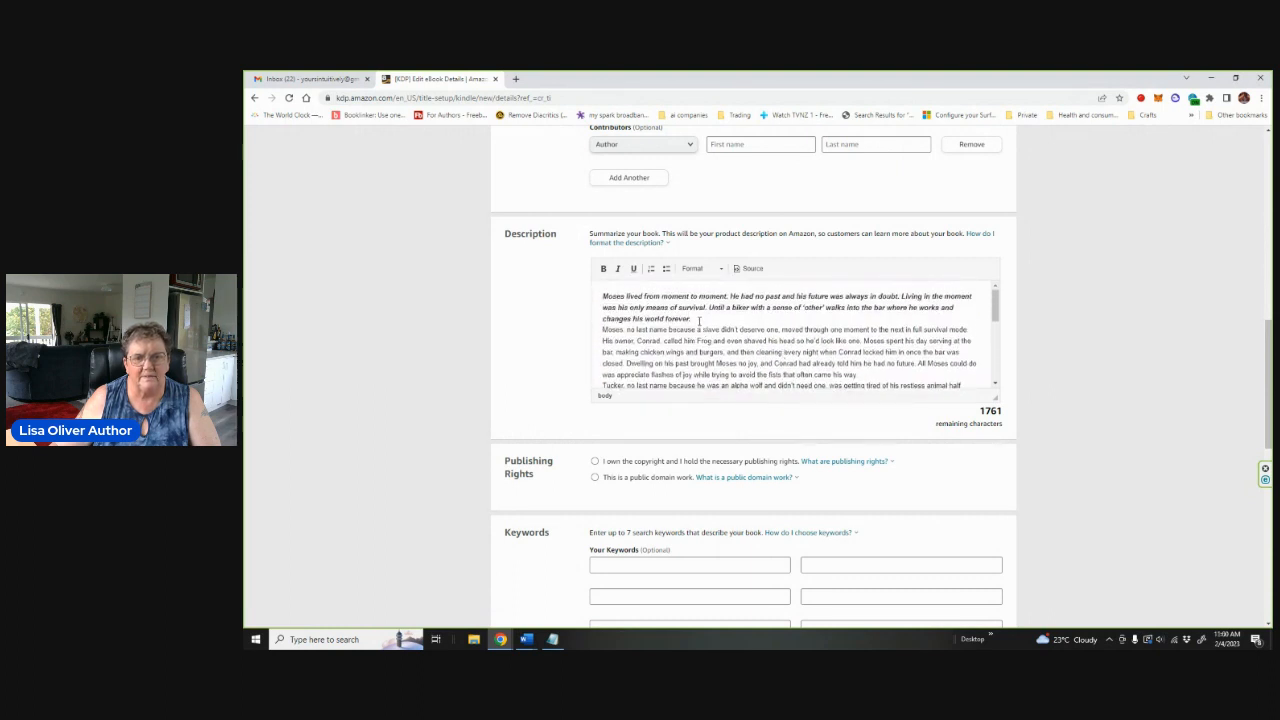
pyautogui.scroll(-1, 908, 337)
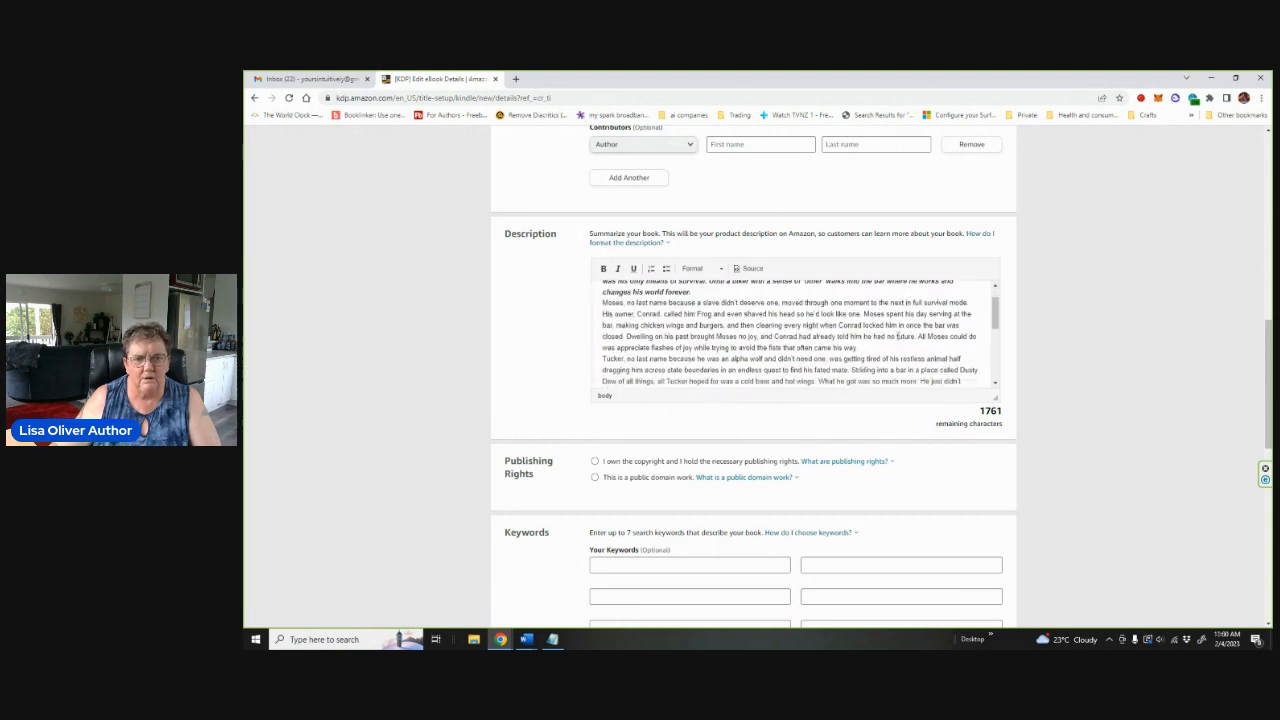
pyautogui.click(701, 292)
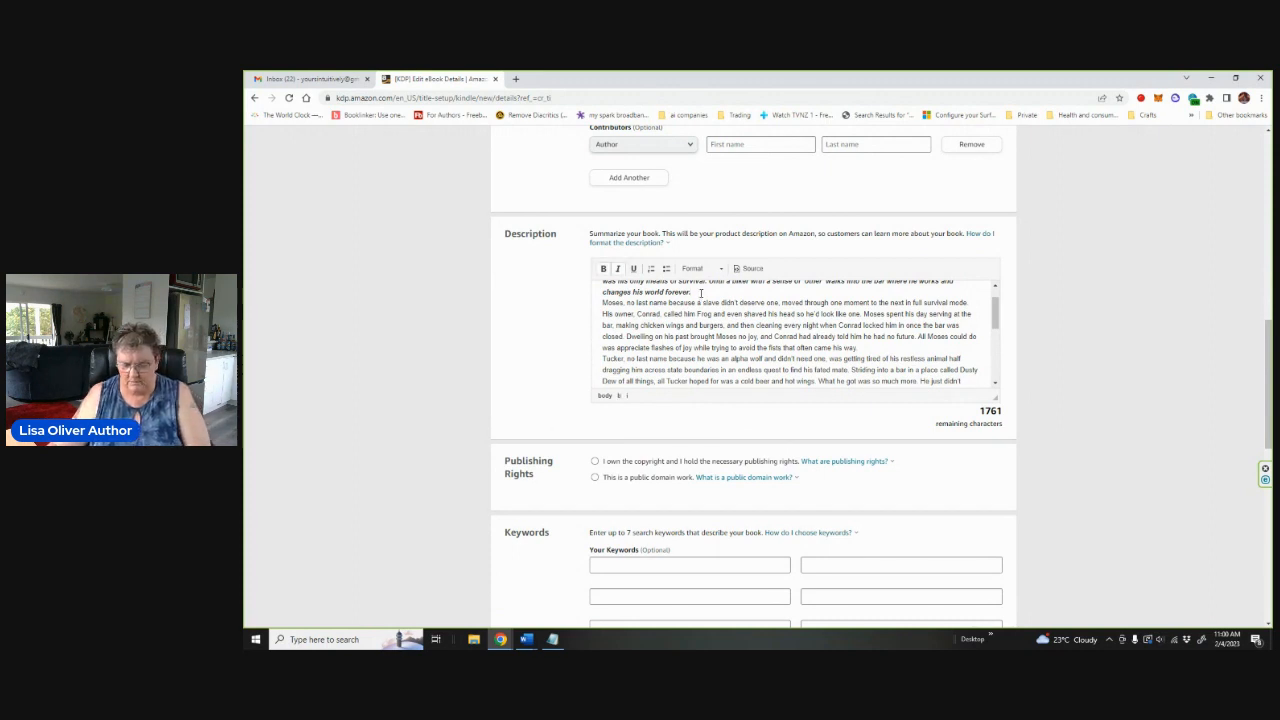
pyautogui.press('Return')
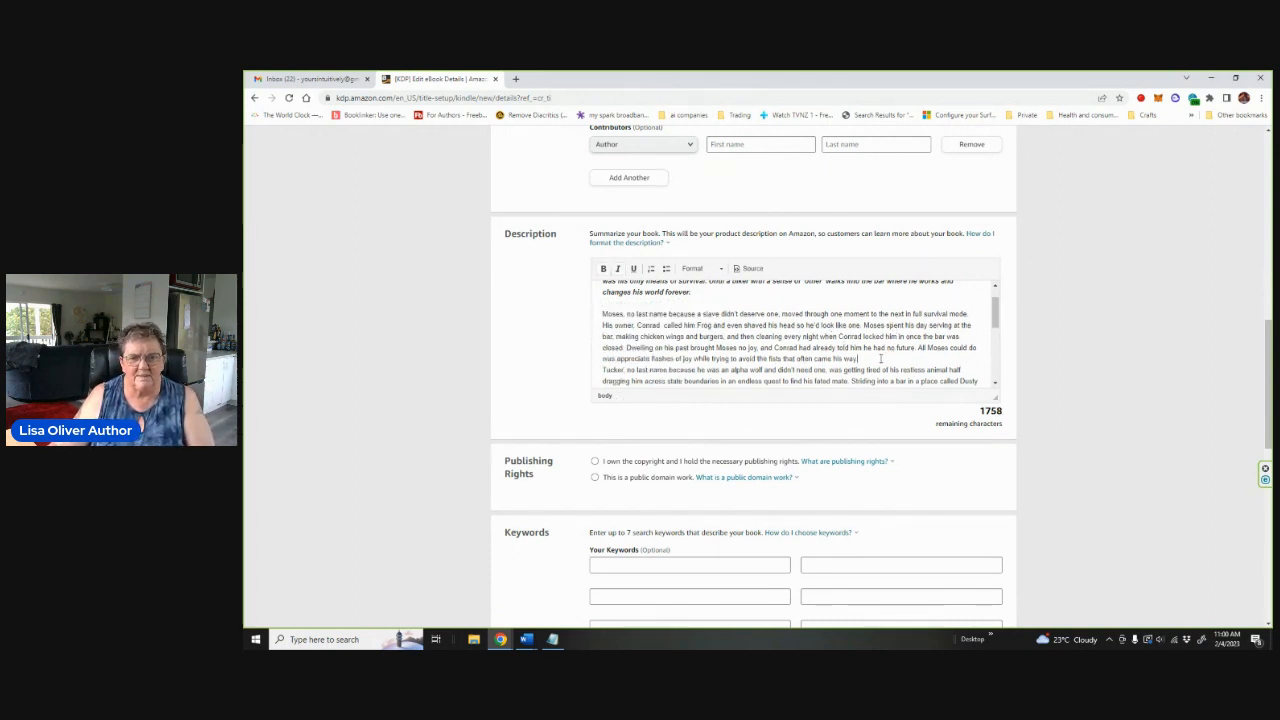
pyautogui.press('Return')
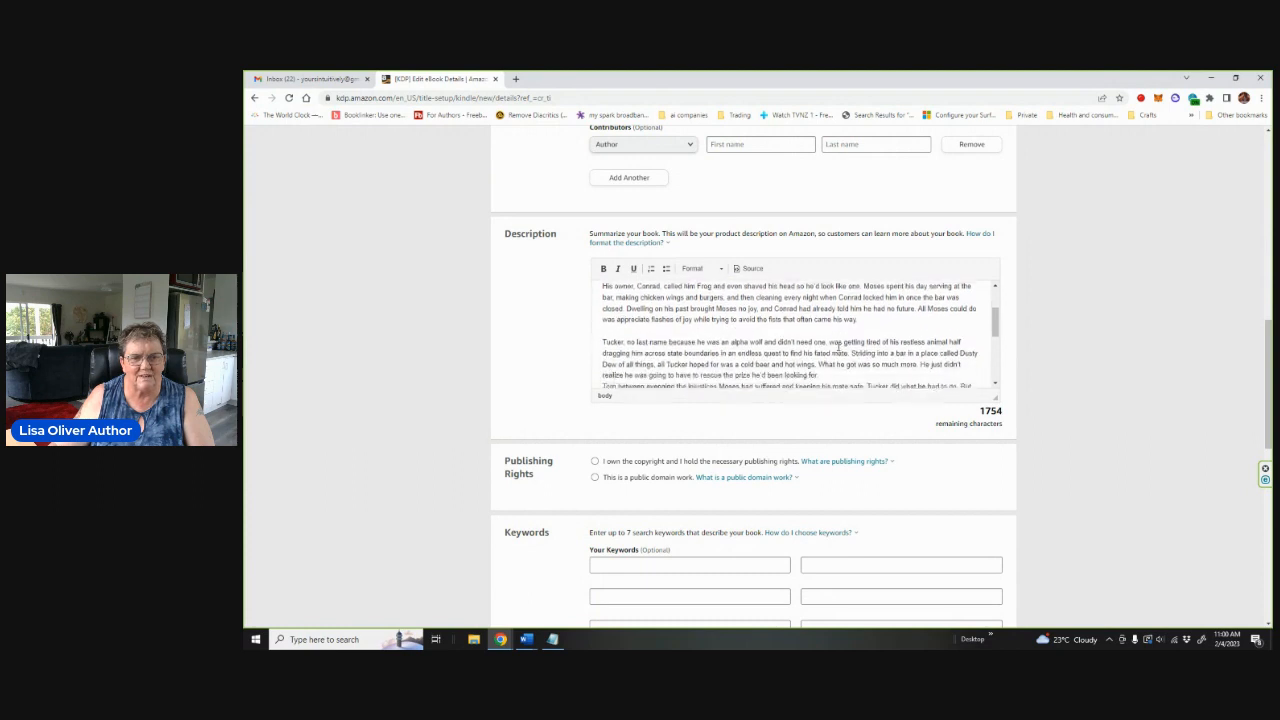
# Add blank lines after the paragraph introducing Tucker and before the final "As with all of my books" paragraph
pyautogui.scroll(-2, 838, 350)
pyautogui.click(830, 348)
pyautogui.press('Return')
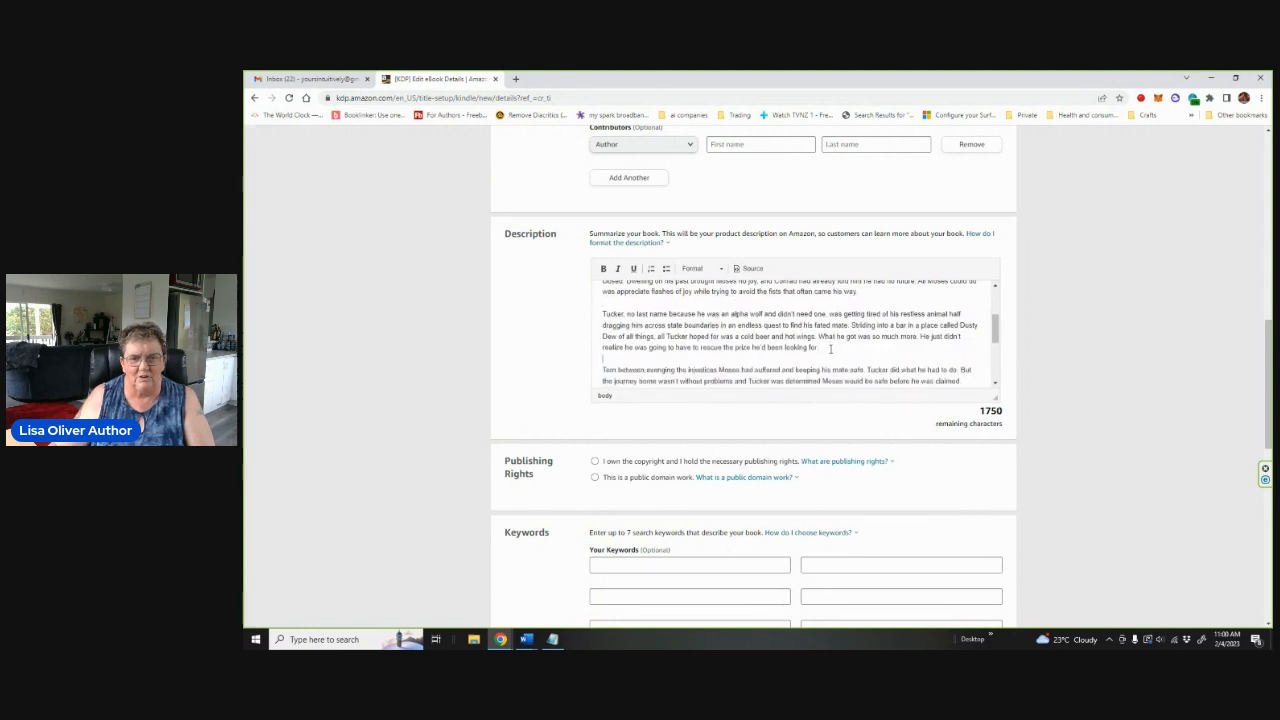
pyautogui.scroll(-2, 826, 345)
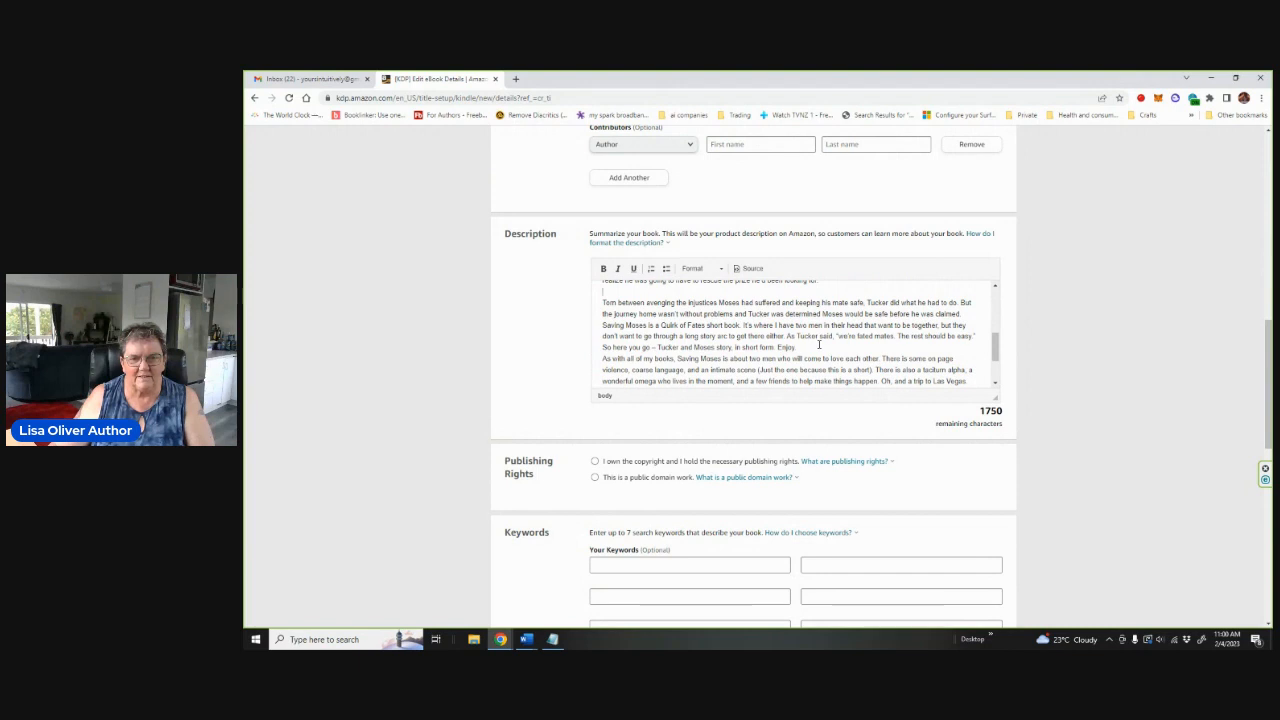
pyautogui.press('Return')
pyautogui.scroll(-2, 818, 343)
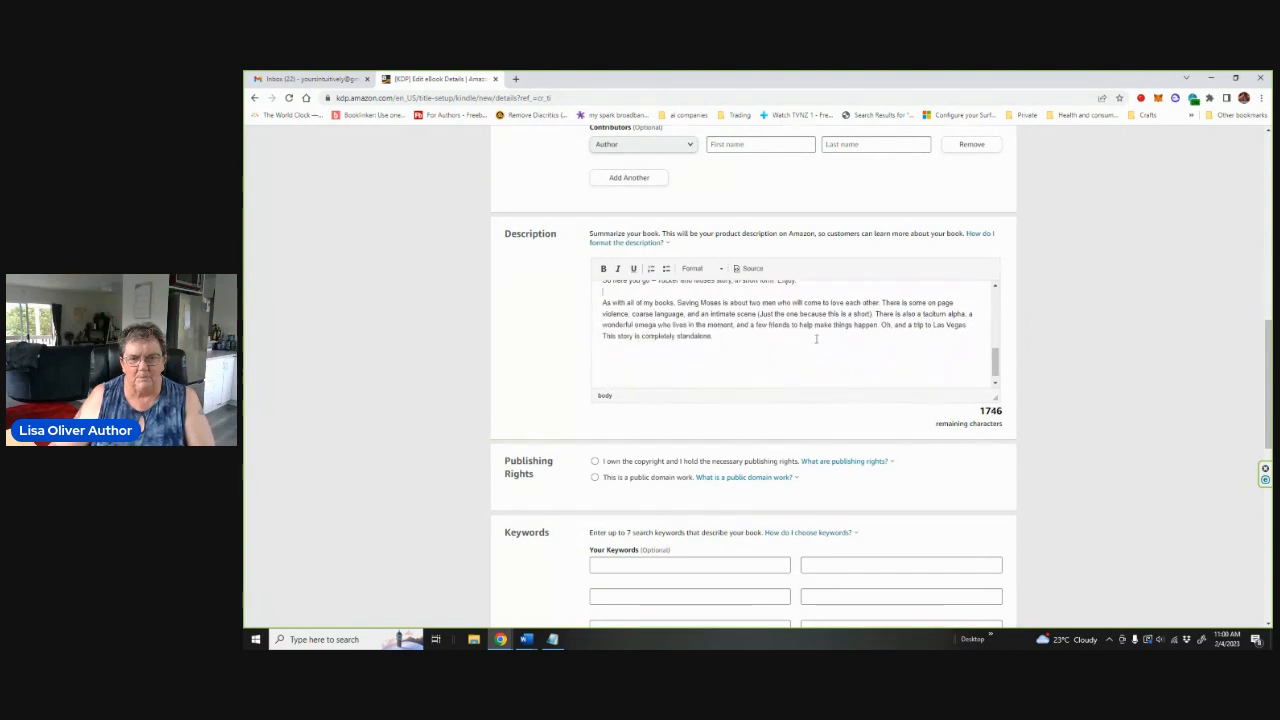
pyautogui.scroll(-1, 804, 336)
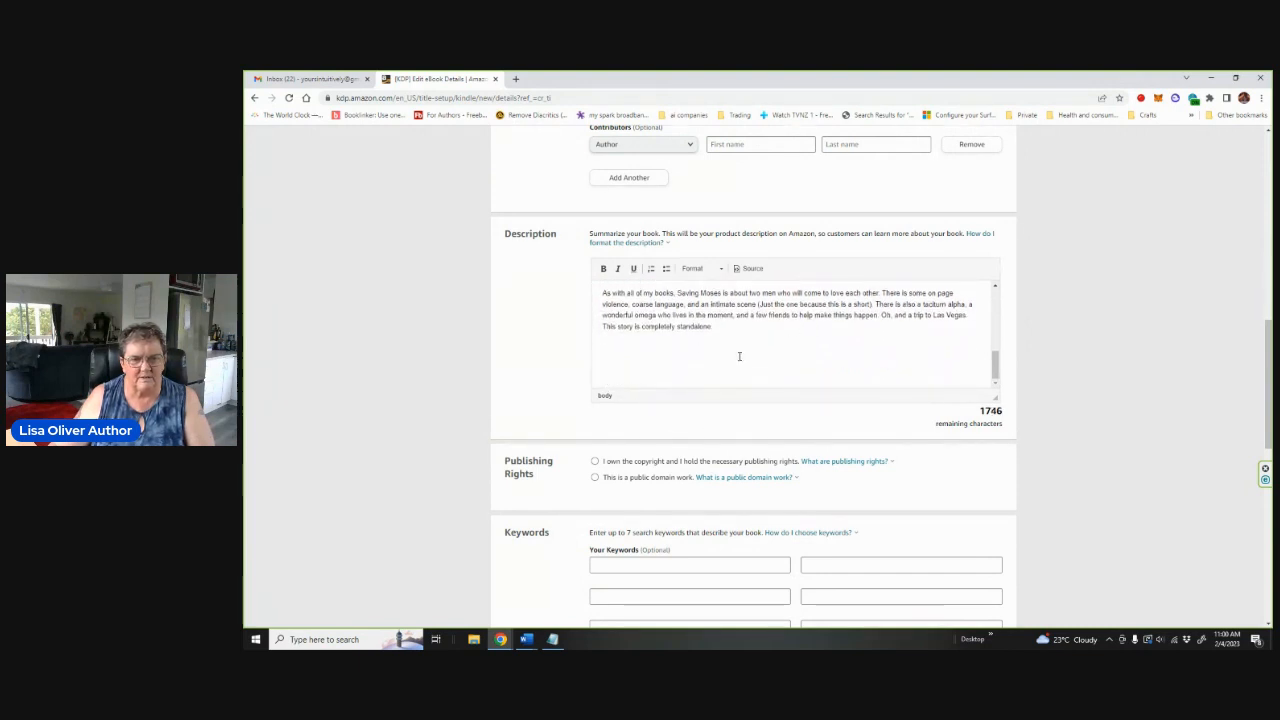
# Review the whole book description from its bold hook through the character paragraphs to the closing content notes
pyautogui.scroll(5, 738, 353)
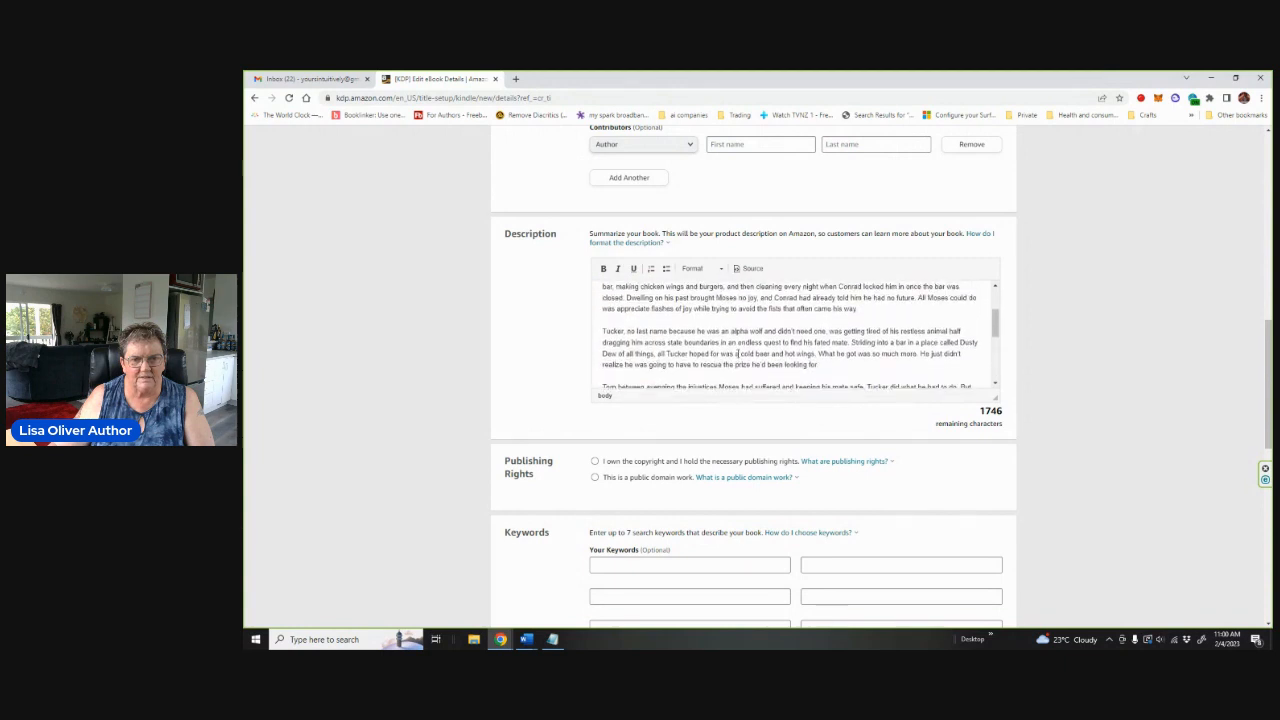
pyautogui.scroll(2, 738, 353)
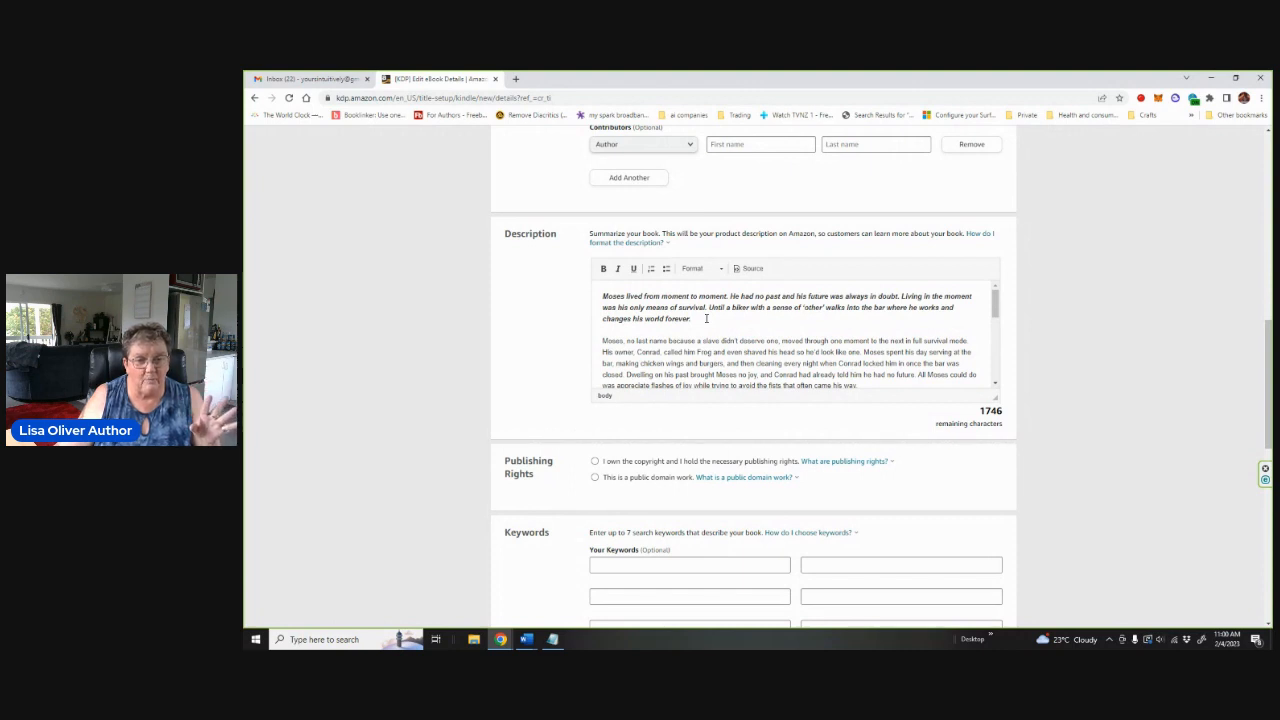
pyautogui.scroll(-2, 706, 318)
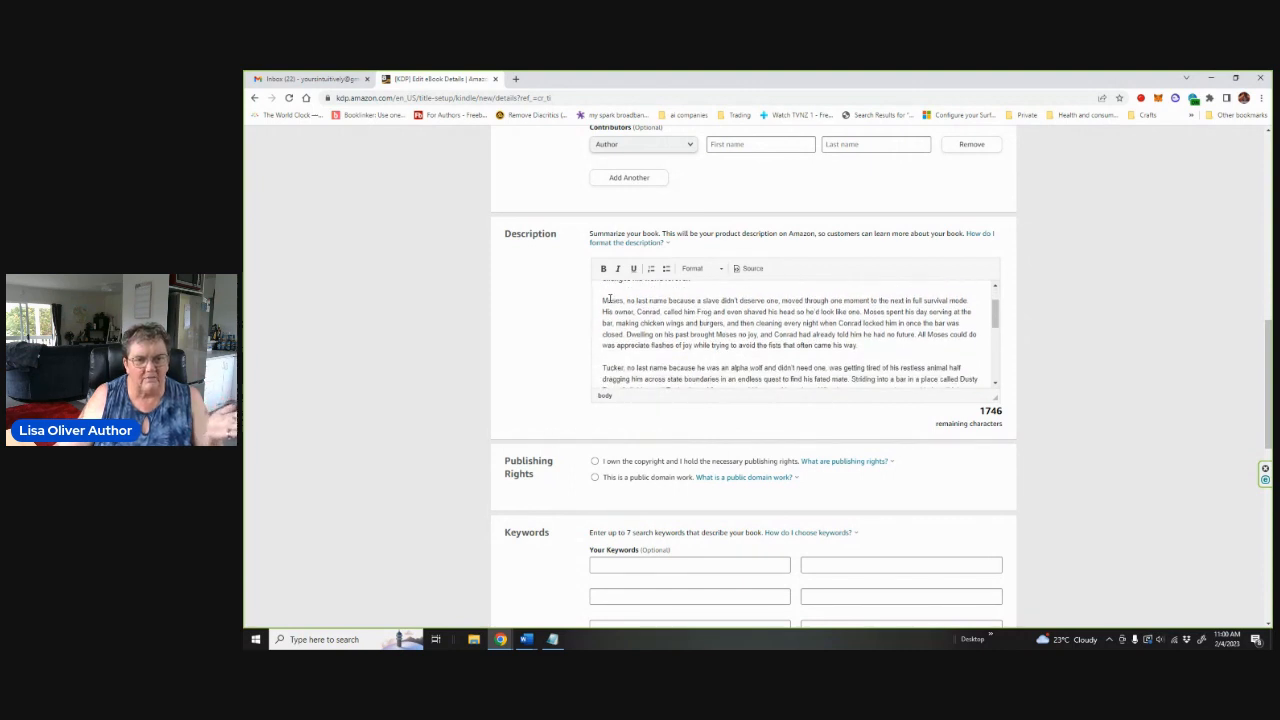
pyautogui.scroll(-3, 699, 305)
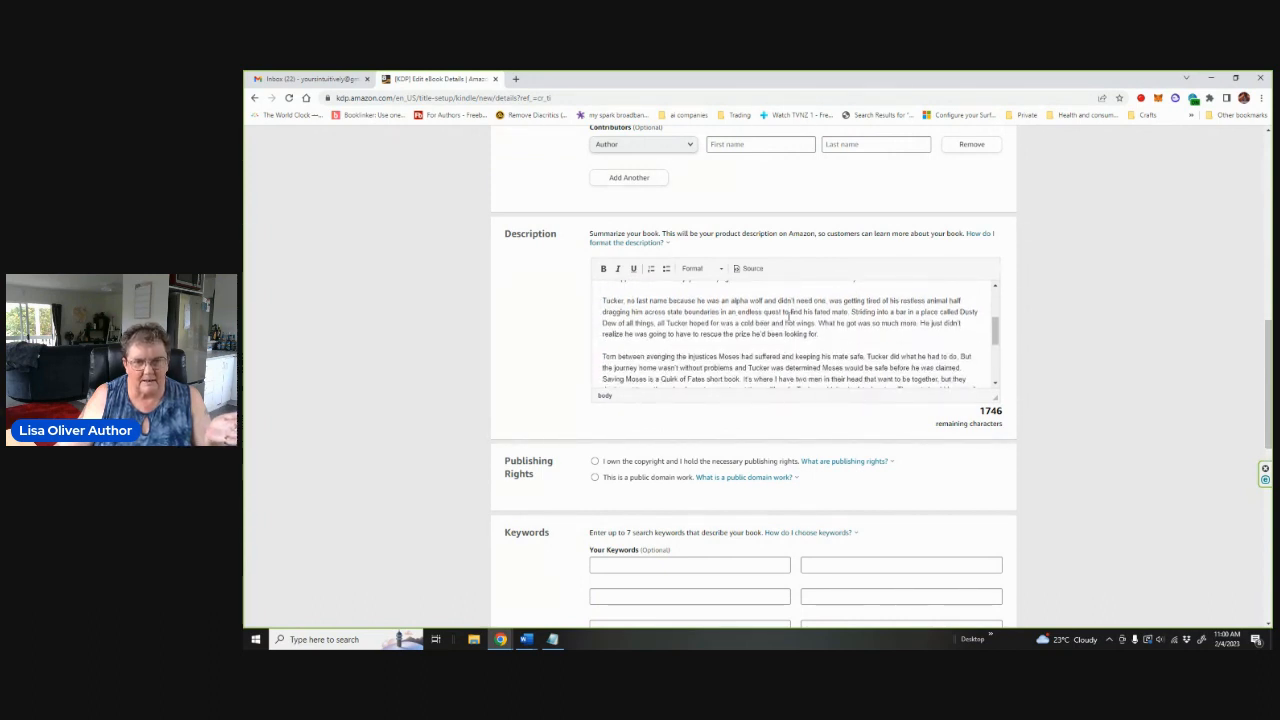
pyautogui.scroll(-3, 787, 317)
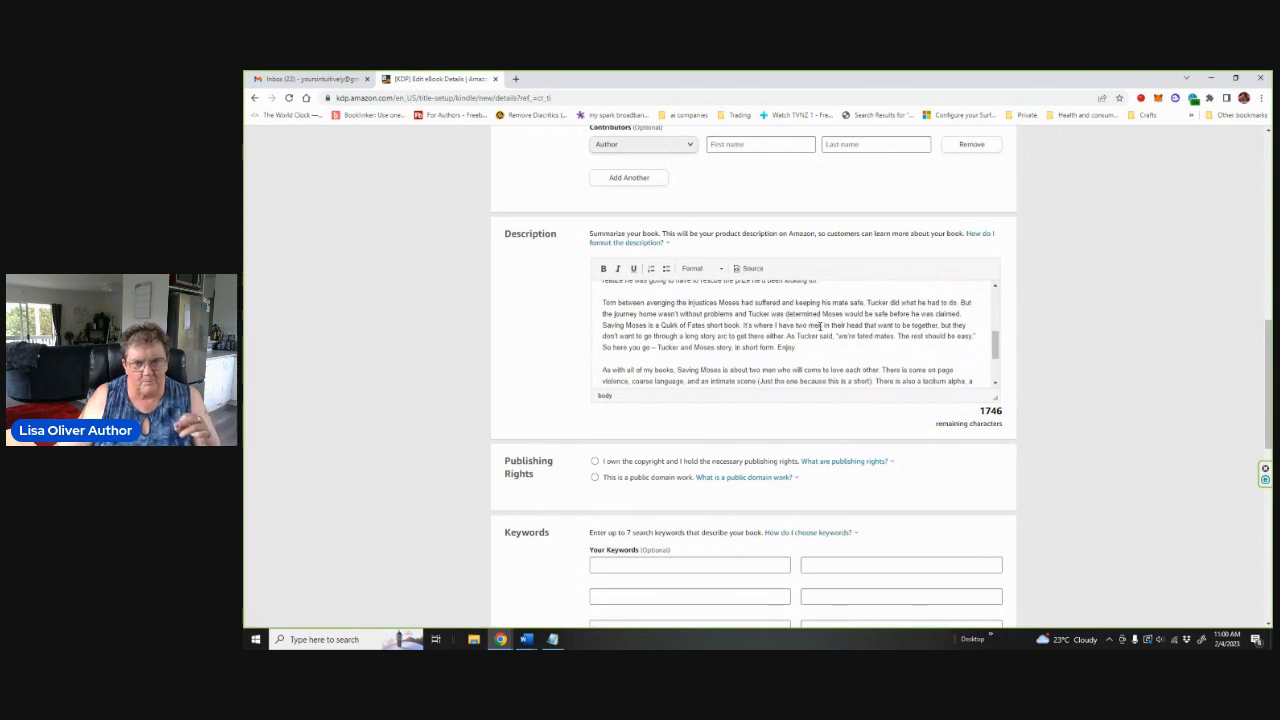
pyautogui.scroll(-3, 819, 326)
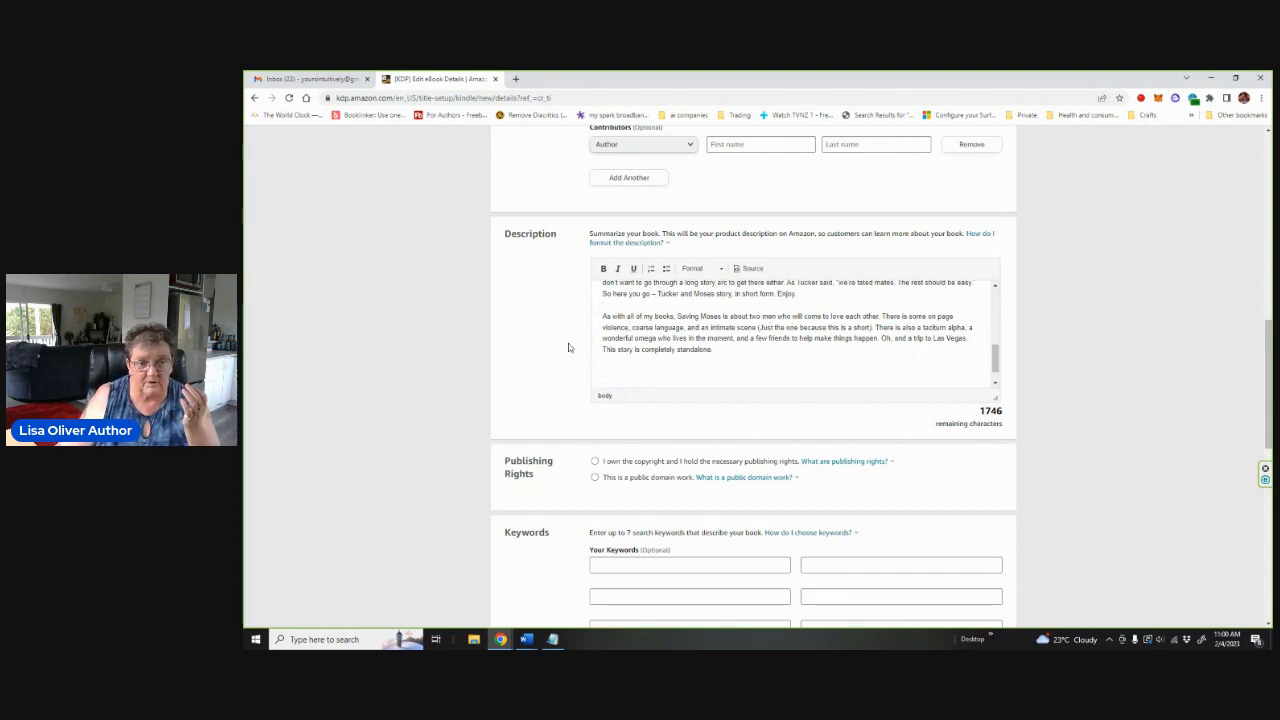
pyautogui.scroll(-1, 569, 348)
pyautogui.scroll(1, 827, 317)
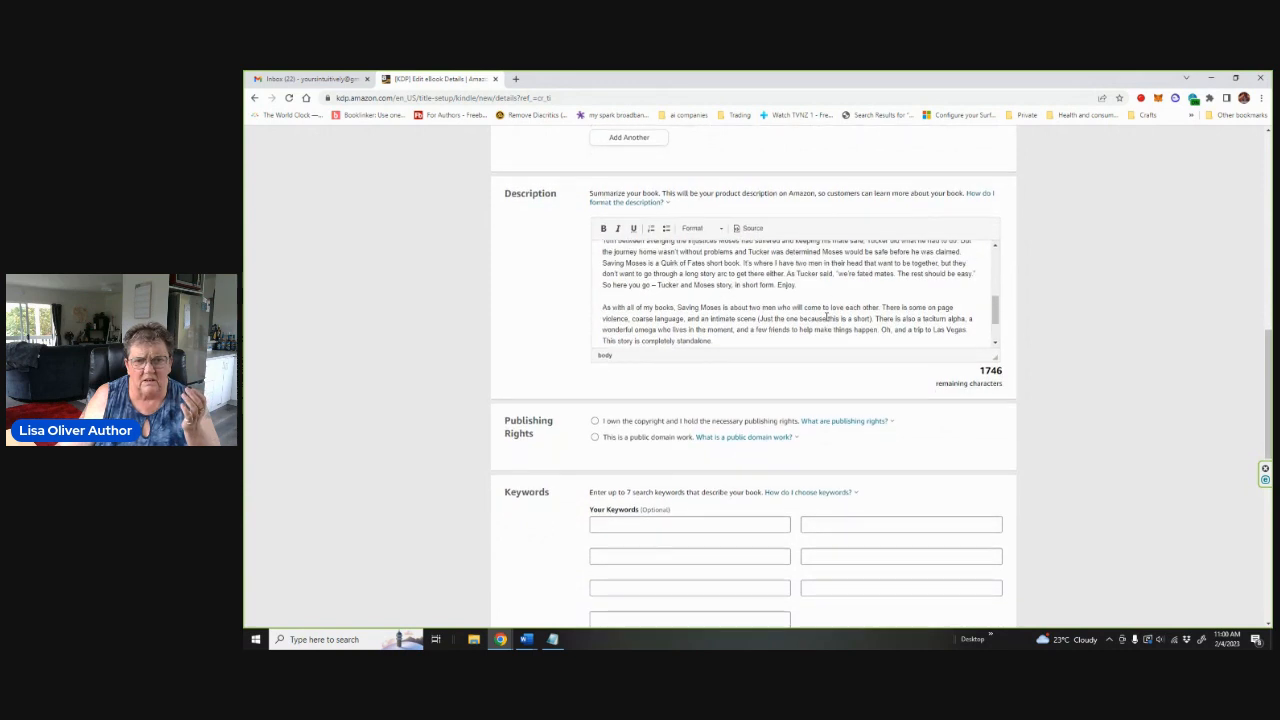
pyautogui.scroll(5, 827, 317)
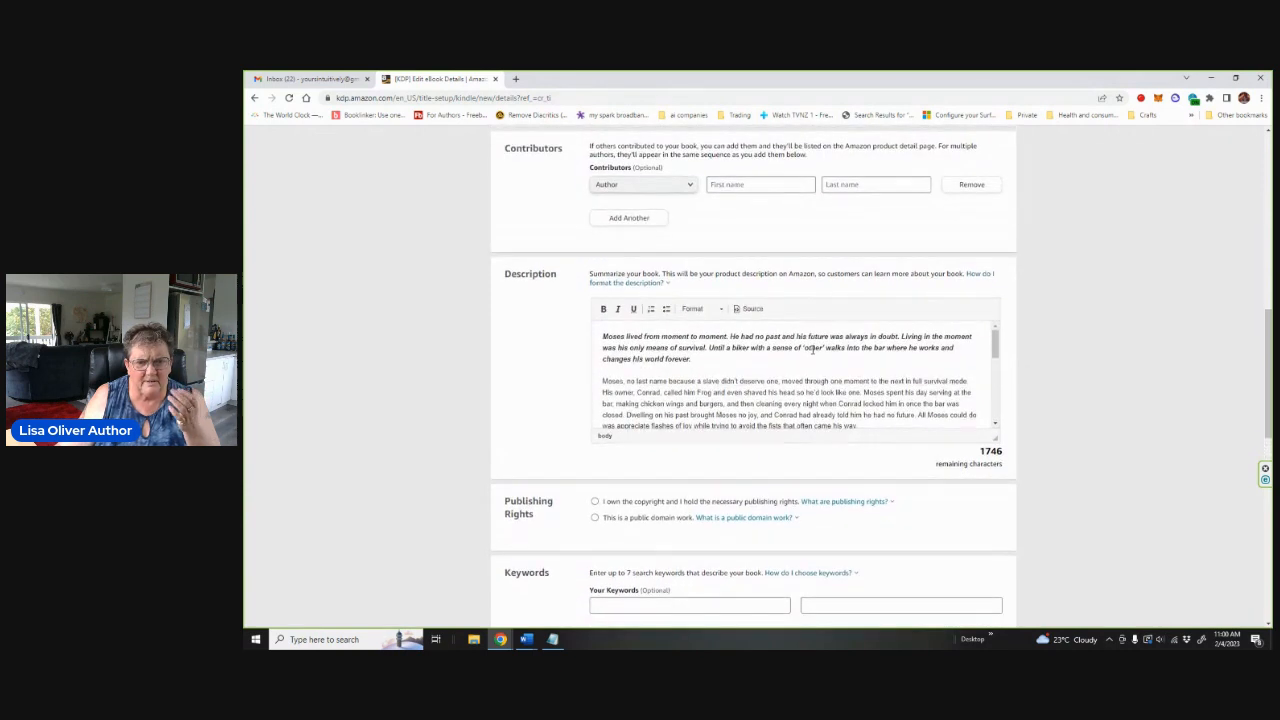
# Extend the description's final sentence after "completely standalone" with "and is roughly 27,000 words."
pyautogui.scroll(-10, 812, 349)
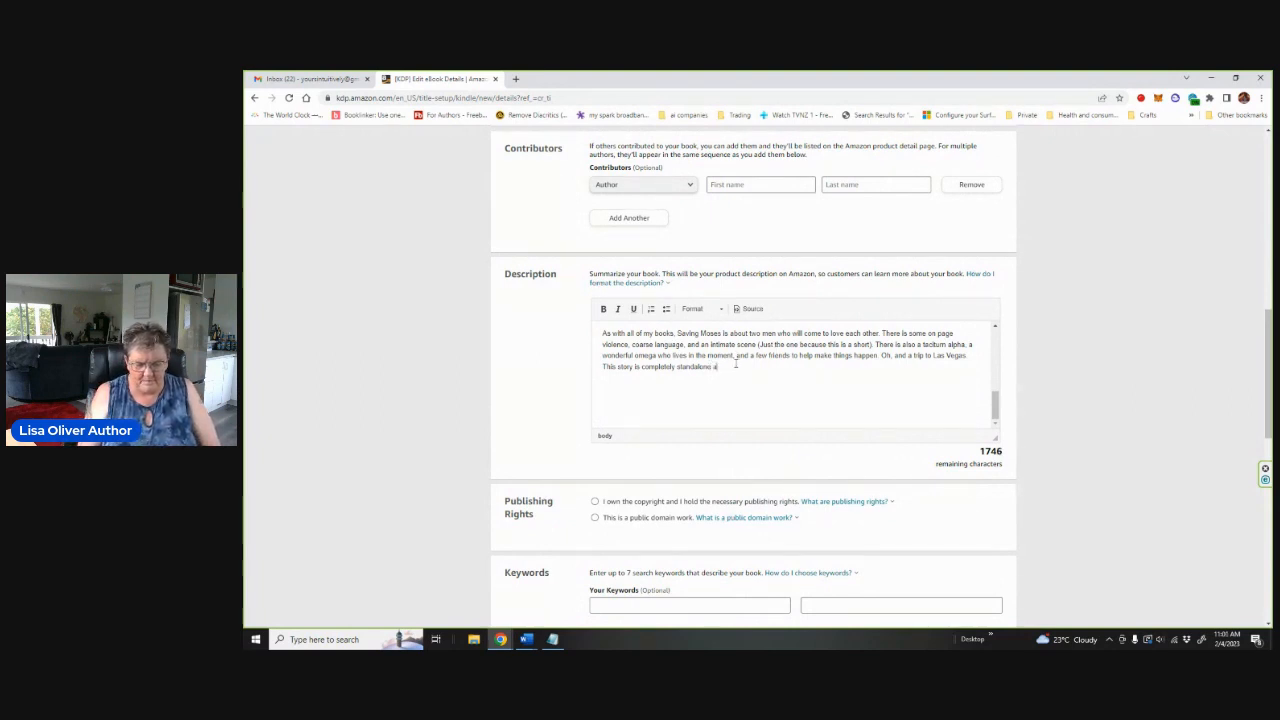
pyautogui.write('nd is roughly 27')
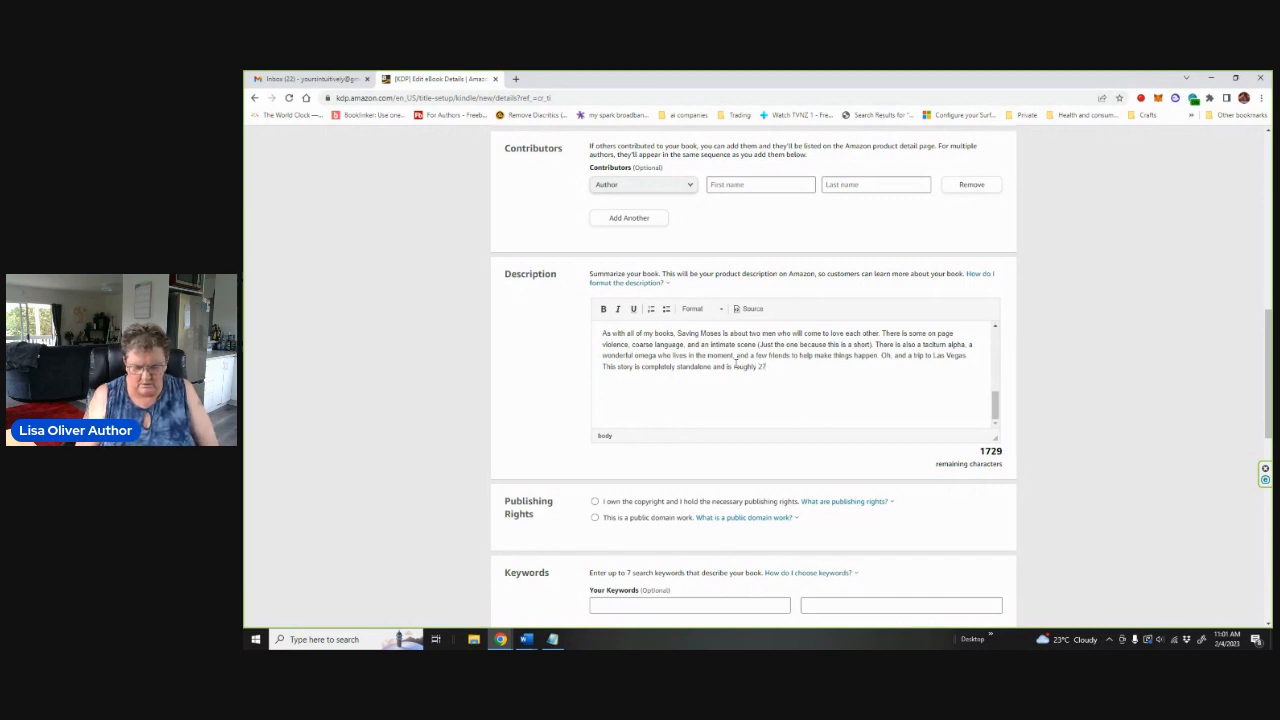
pyautogui.write(',000 words.')
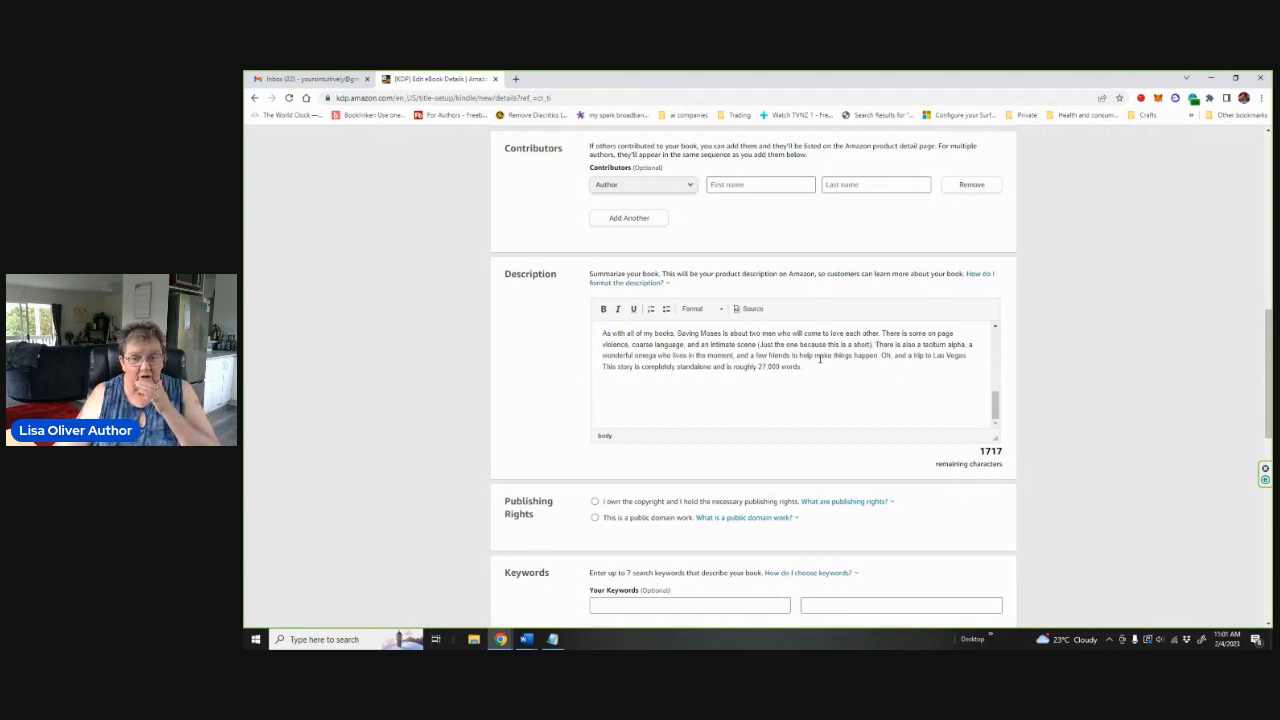
# Declare in the publishing rights section that you own the copyright and hold the necessary publishing rights
pyautogui.scroll(-3, 540, 398)
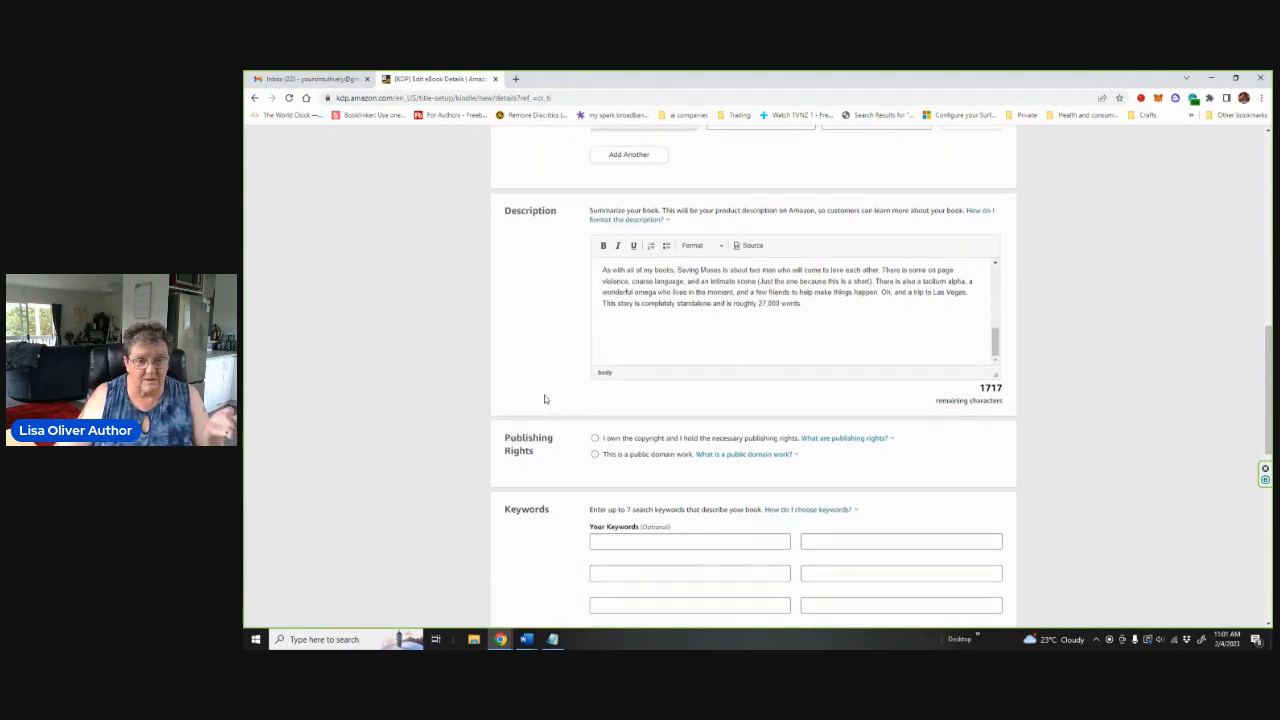
pyautogui.scroll(-1, 545, 398)
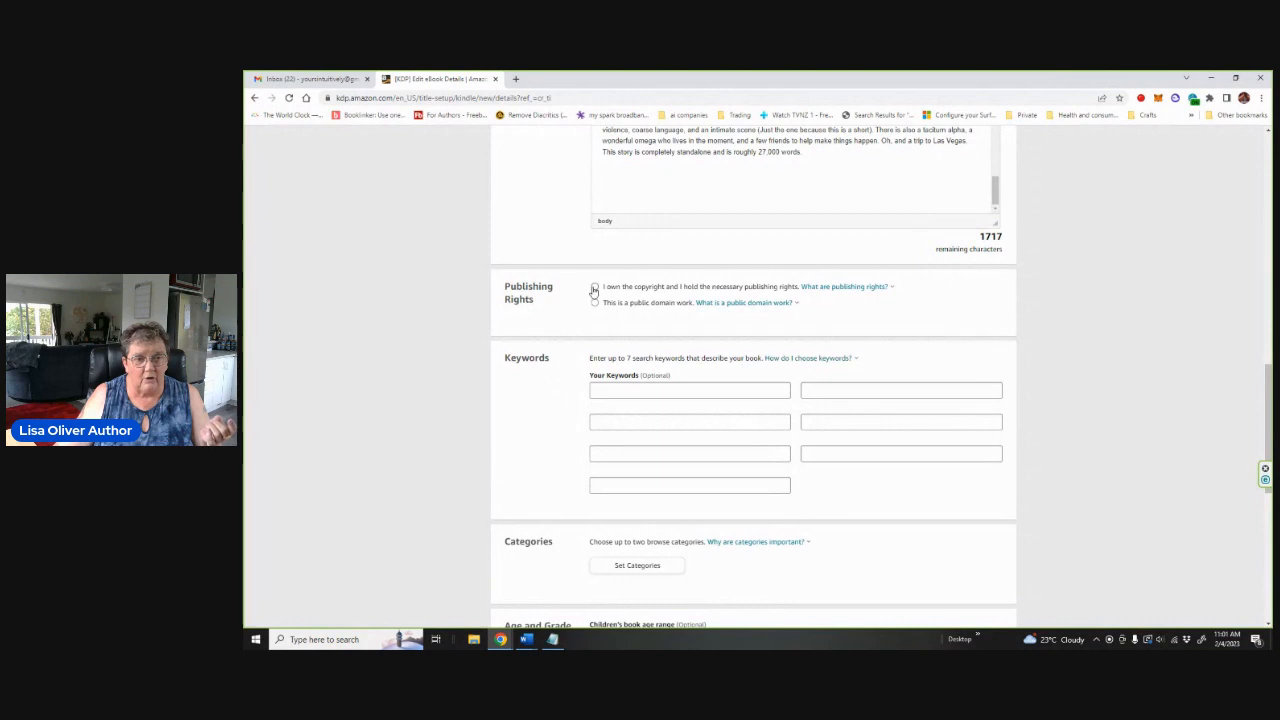
pyautogui.scroll(1, 594, 296)
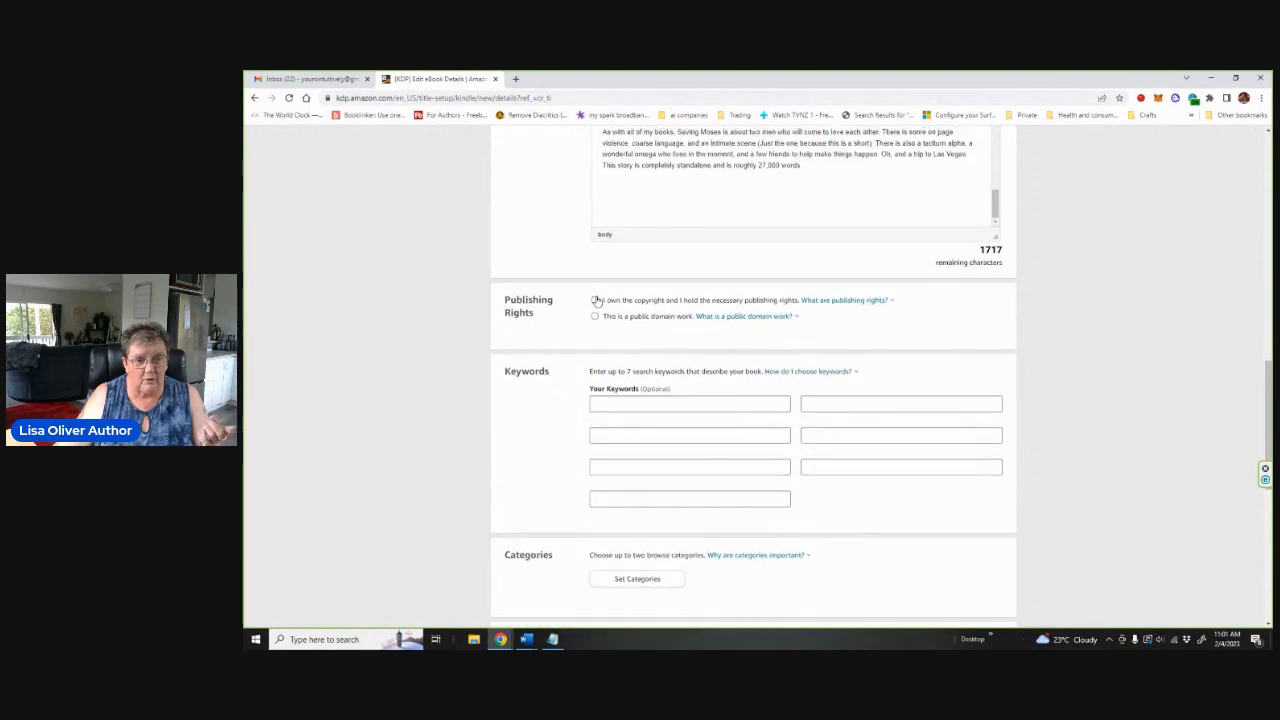
pyautogui.scroll(1, 594, 312)
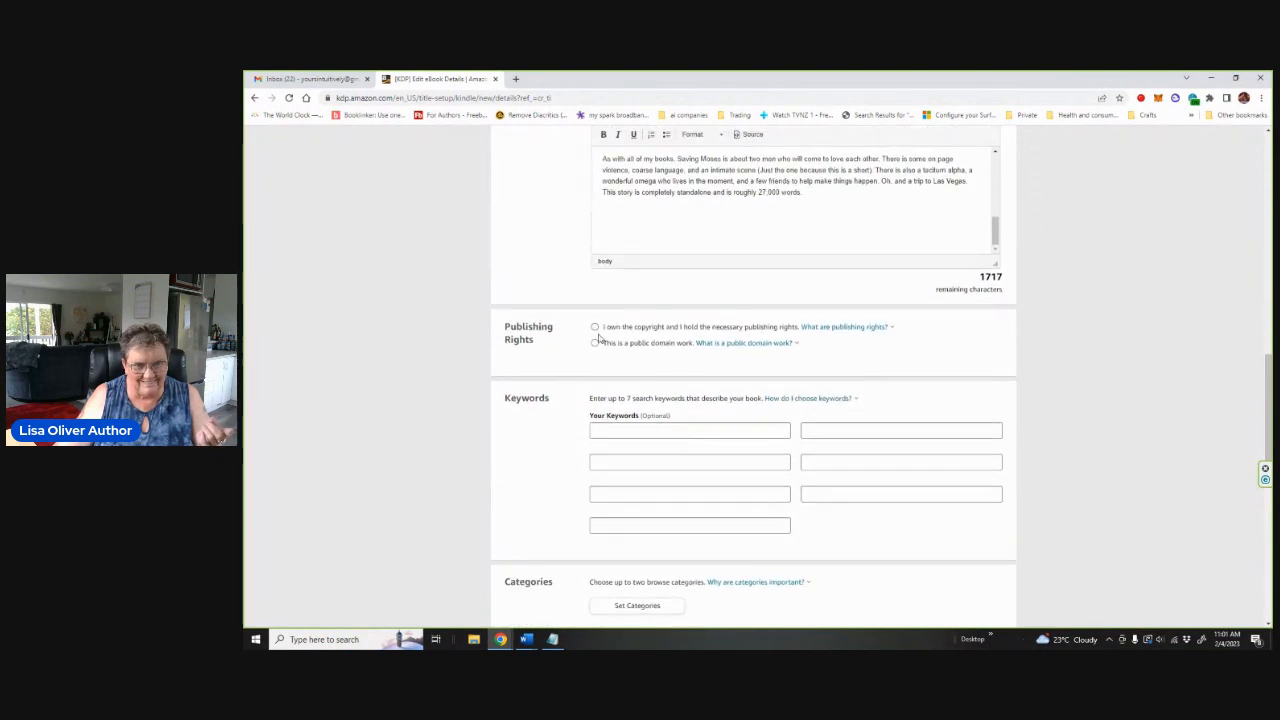
pyautogui.click(595, 330)
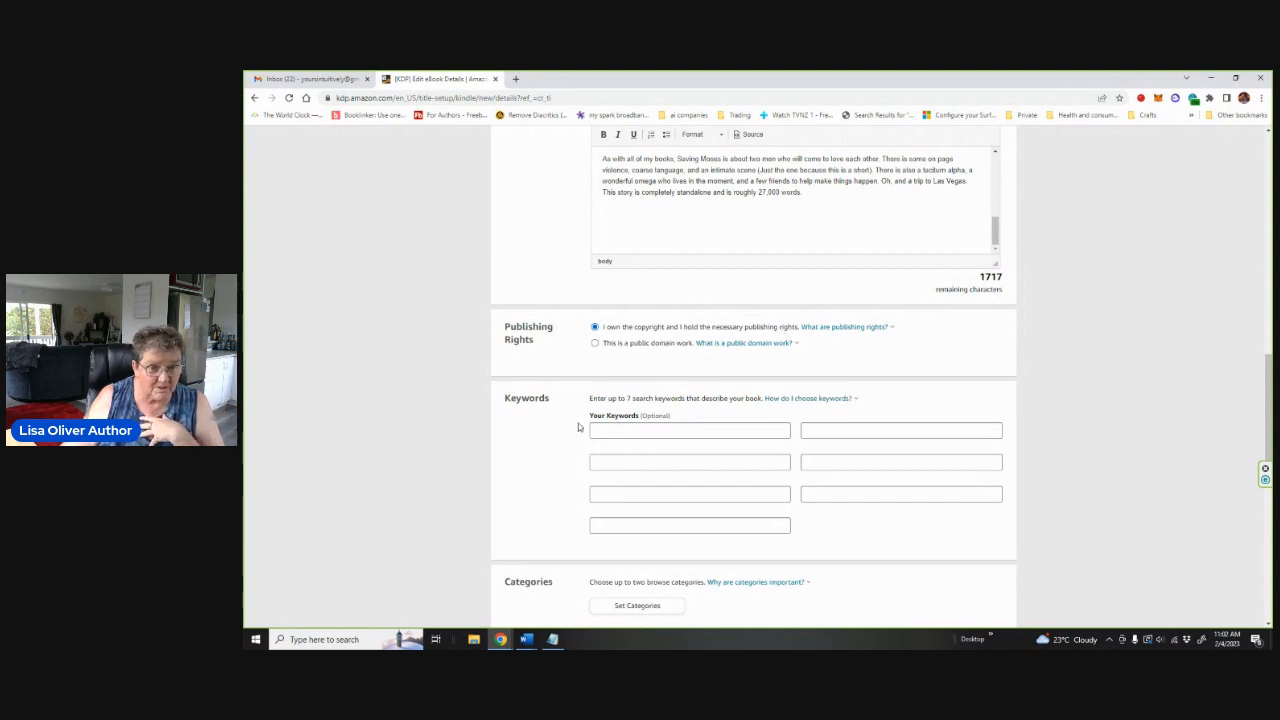
# Enter "Quirk of Fates" and "MM paranormal romance gay" as the first two search keywords in the first keyword column
pyautogui.scroll(-1, 558, 430)
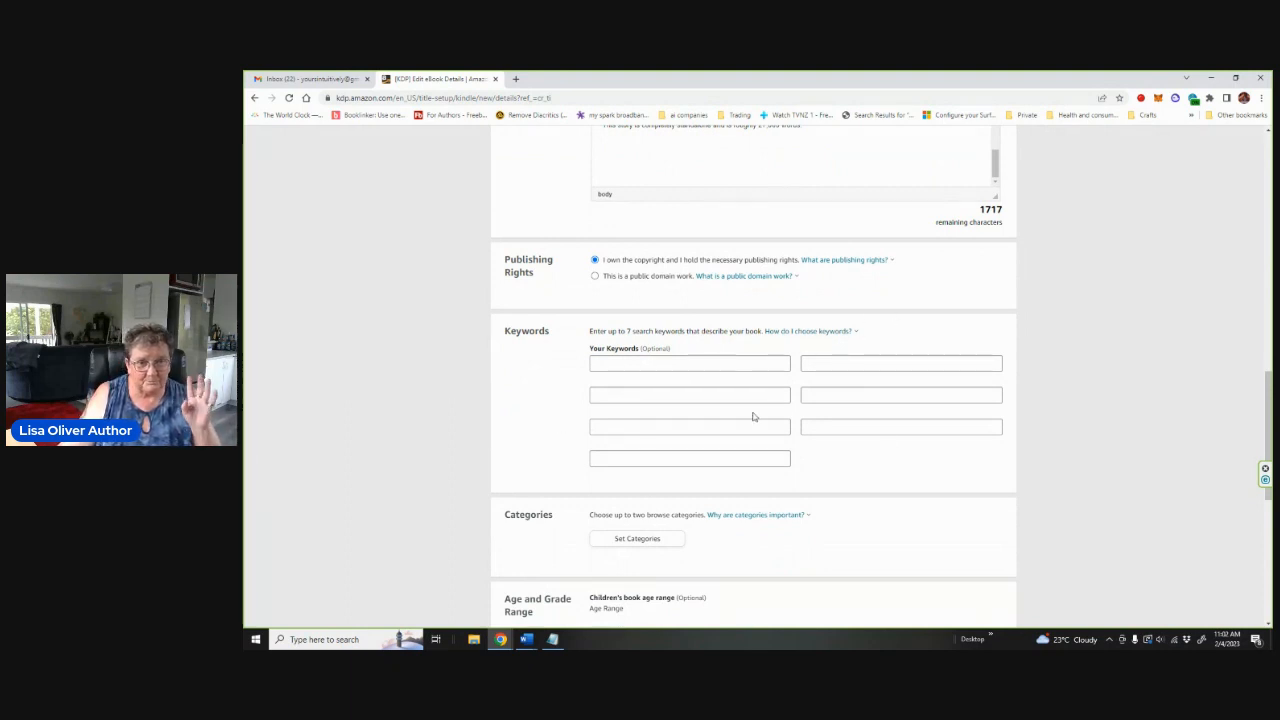
pyautogui.scroll(-1, 754, 417)
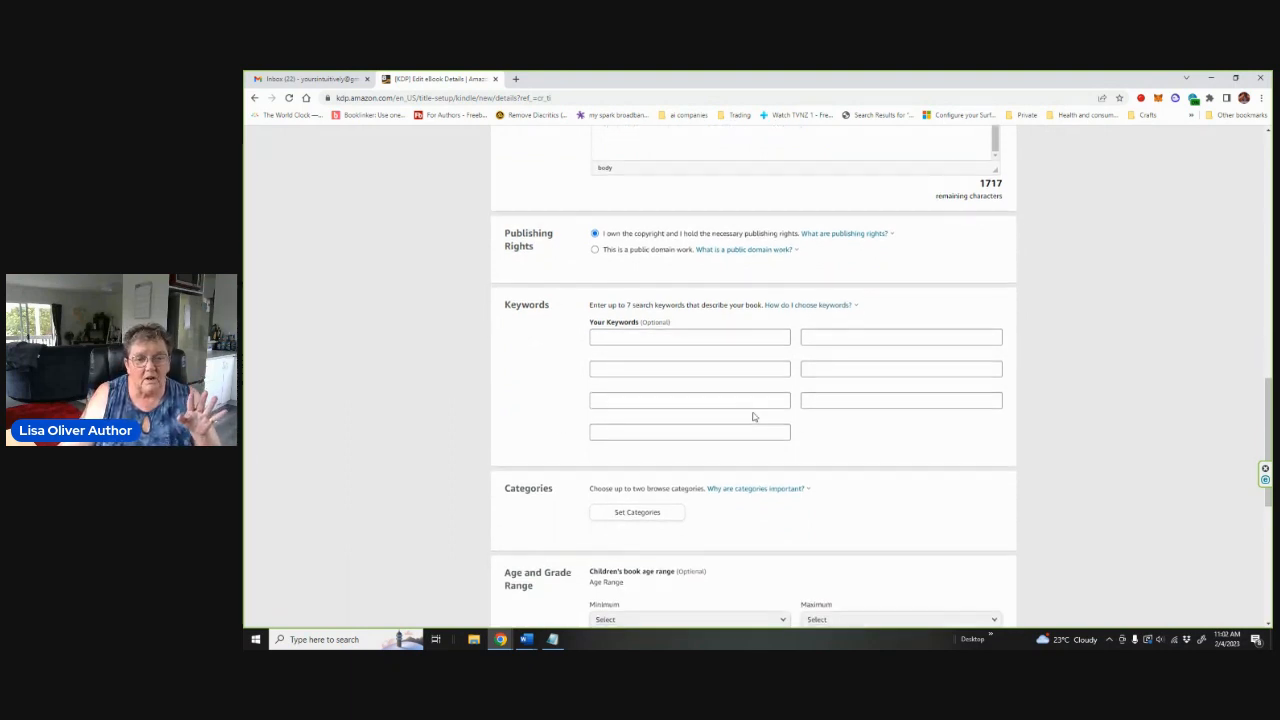
pyautogui.click(627, 334)
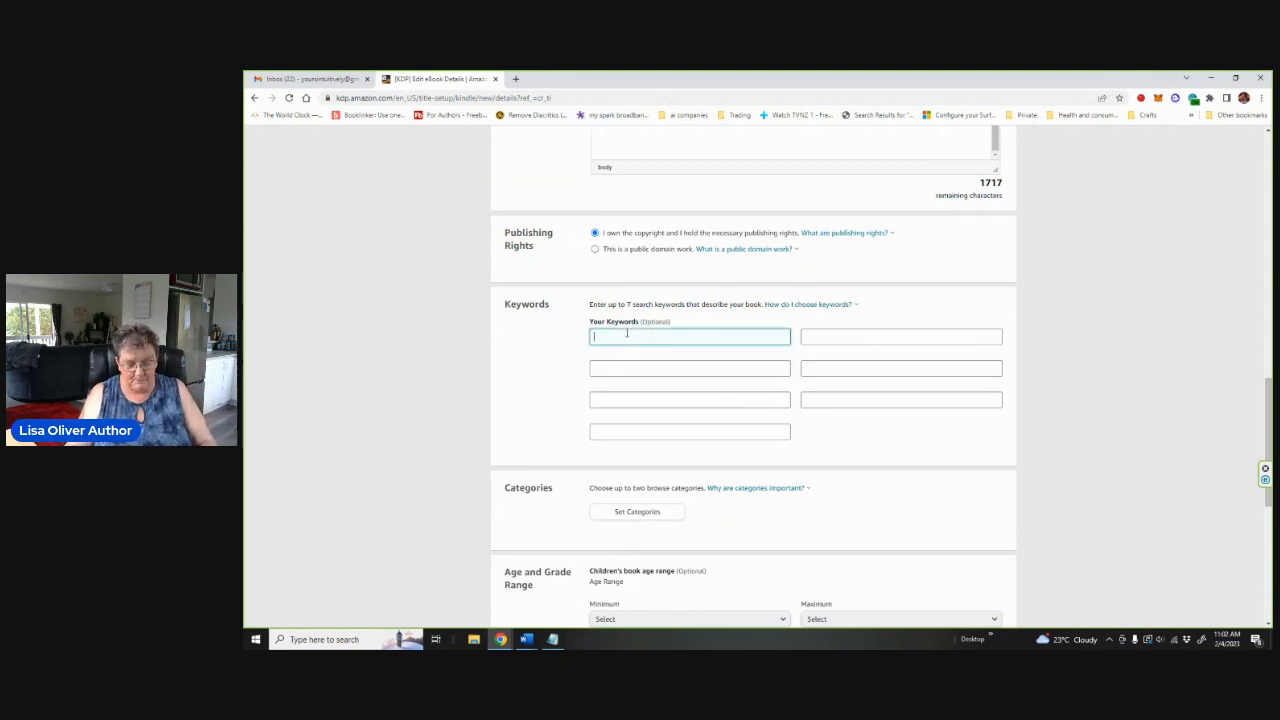
pyautogui.write('of')
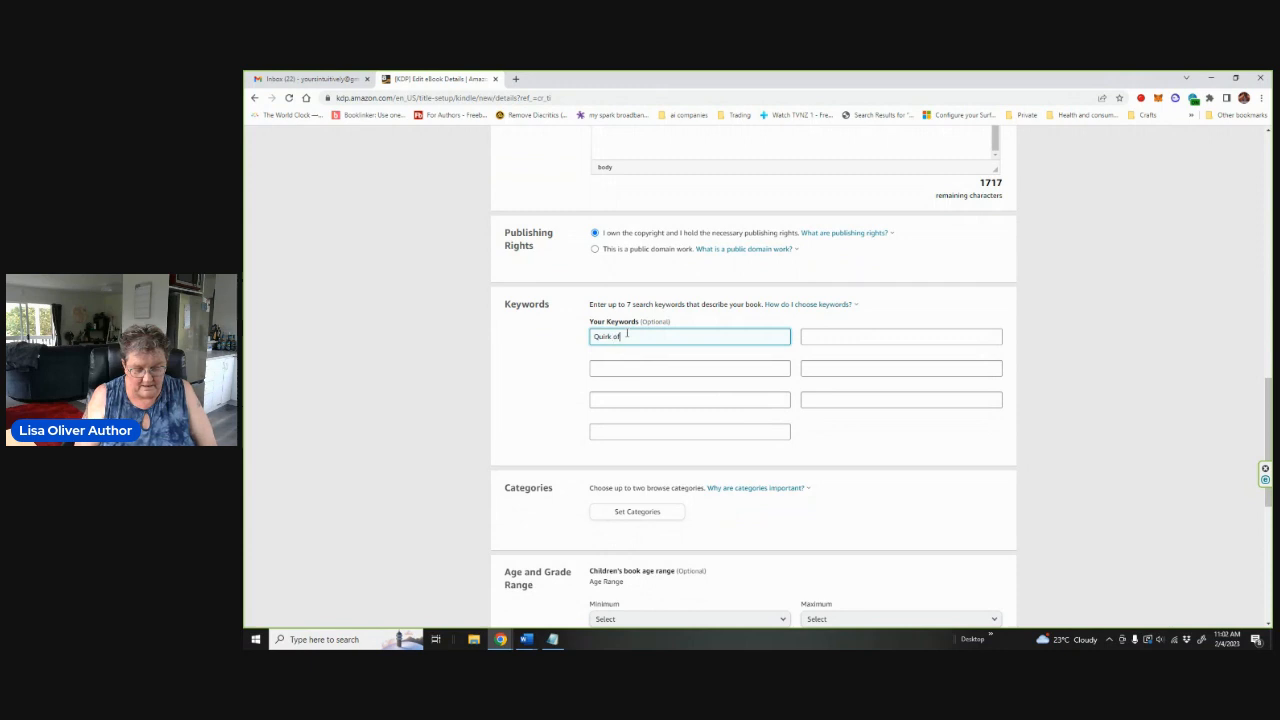
pyautogui.write(' Fates')
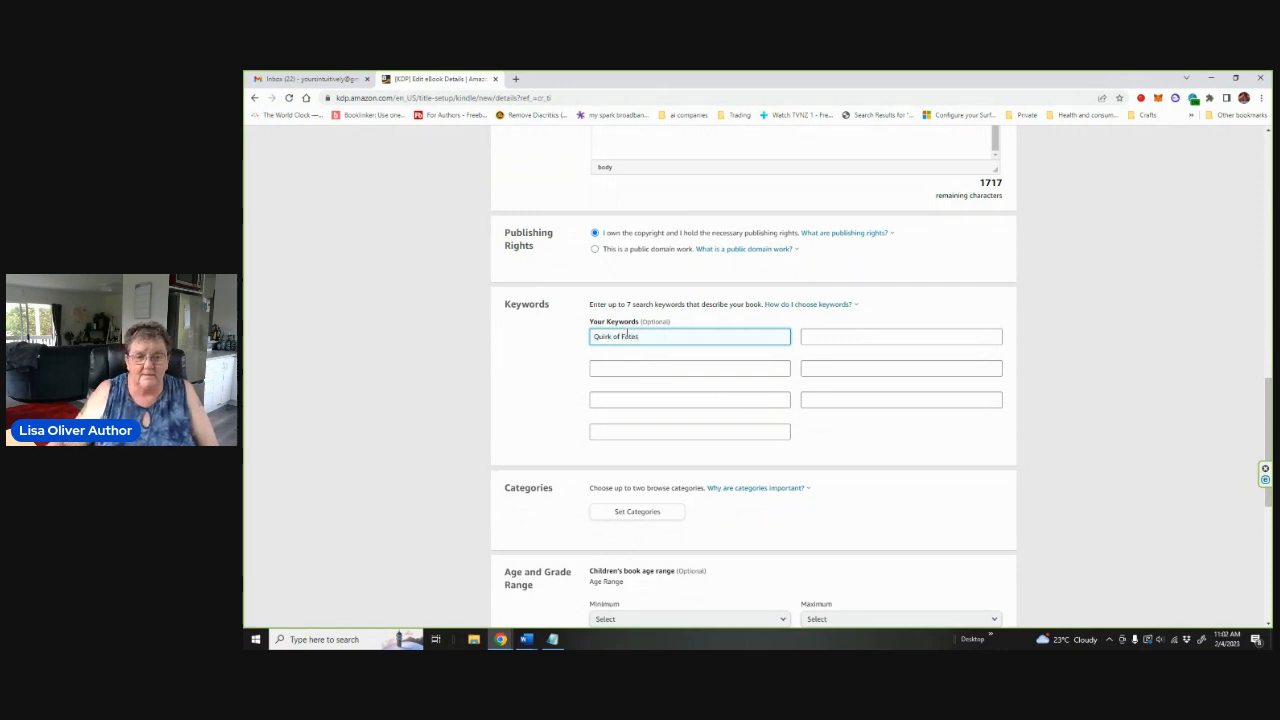
pyautogui.click(632, 369)
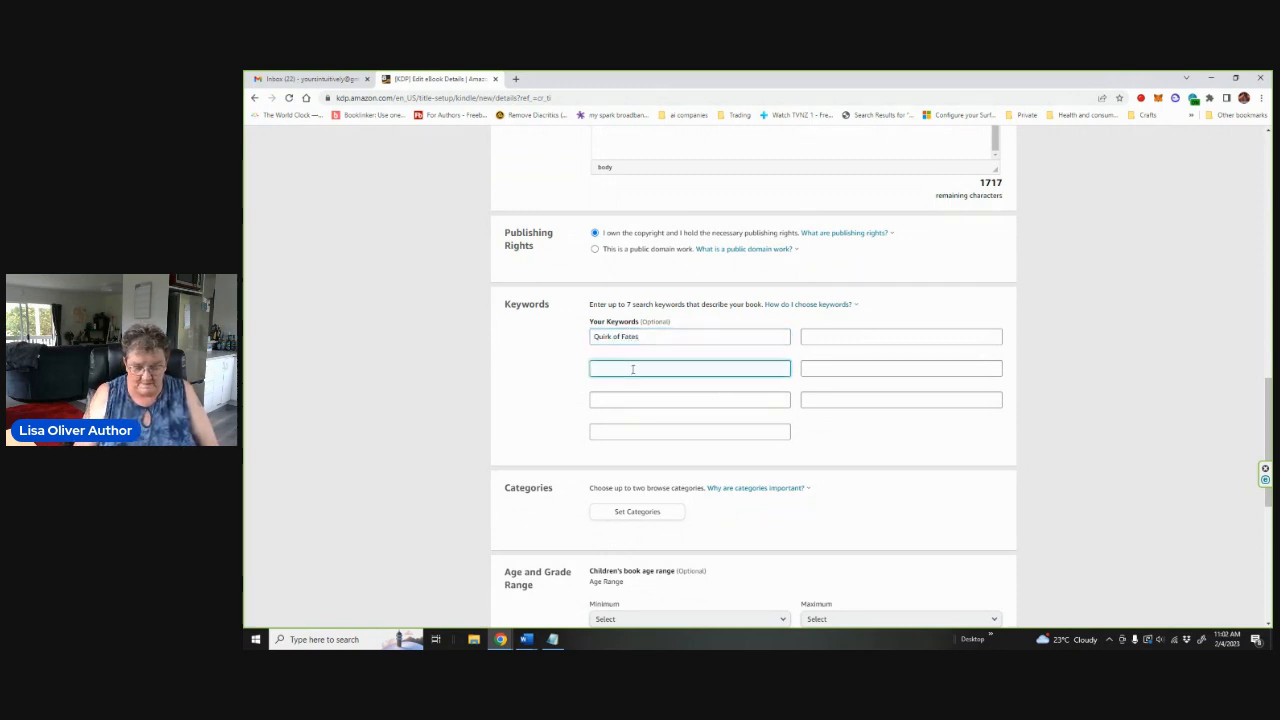
pyautogui.write('MM paran')
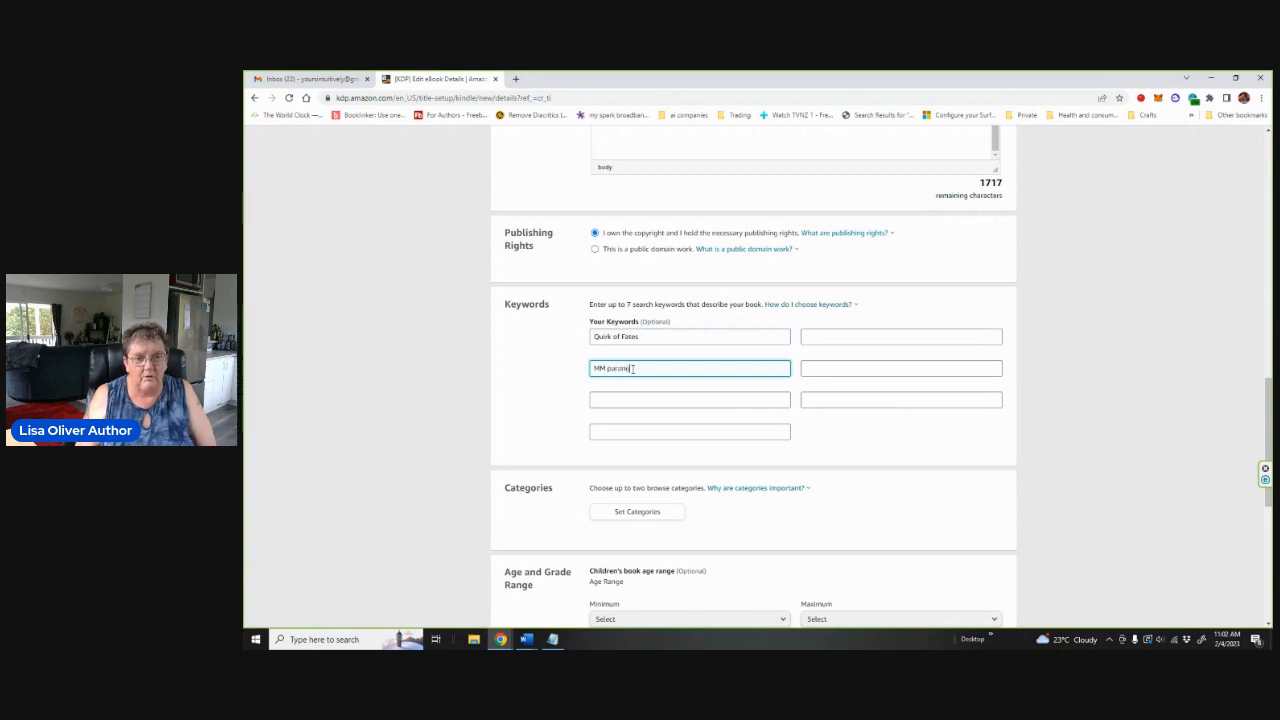
pyautogui.write('ormal r')
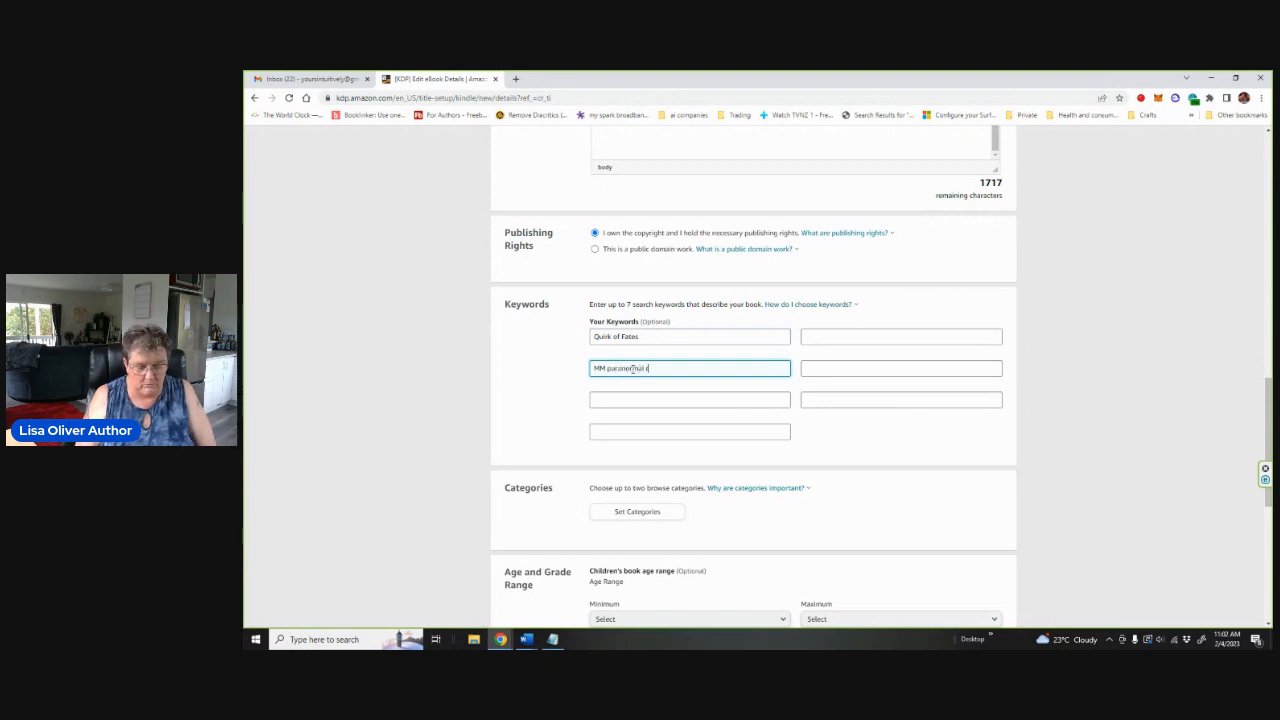
pyautogui.write('omance gay')
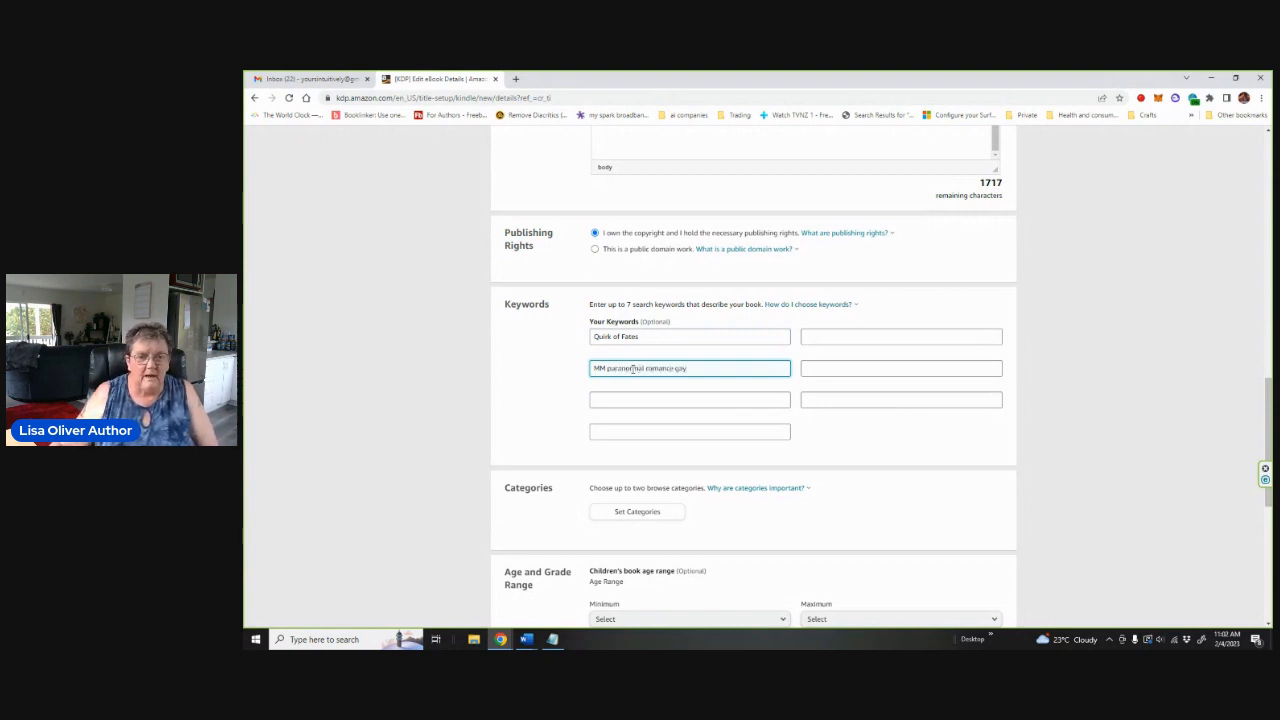
# Add "Gay fated mates" and "MM wolf shifters" as the remaining two keywords in the first keyword column
pyautogui.click(617, 399)
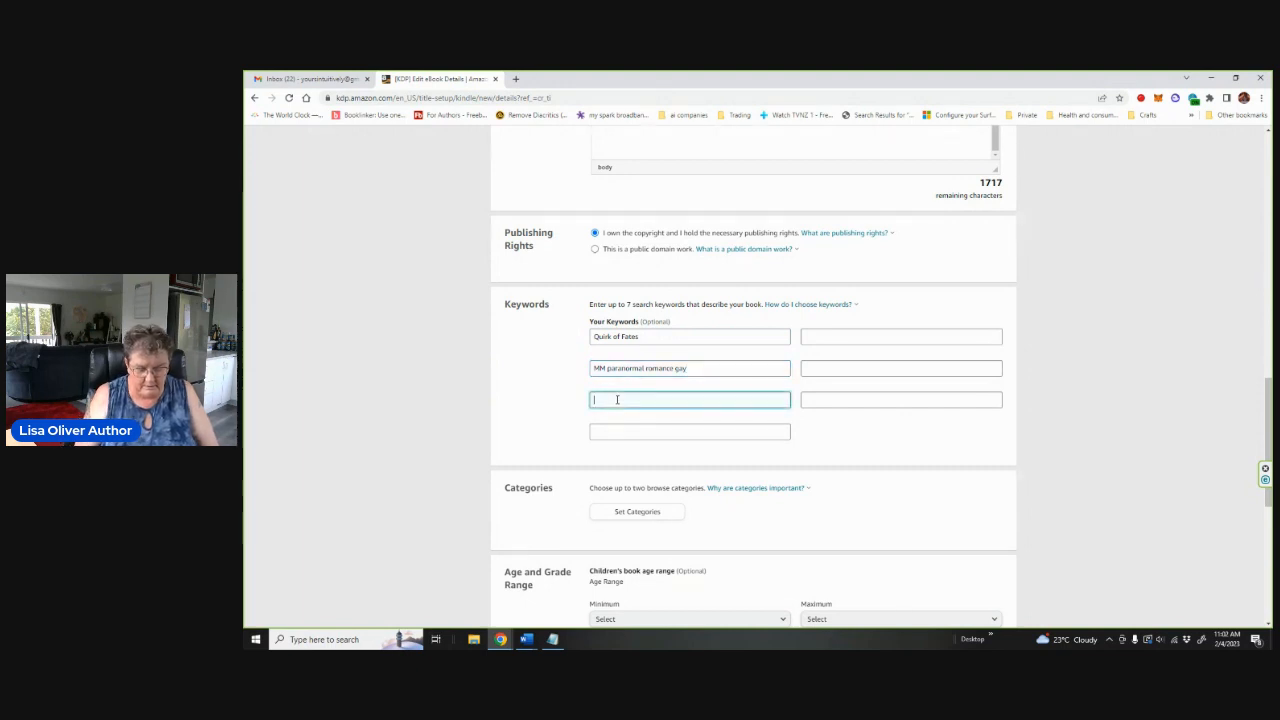
pyautogui.write('Gay fated mates')
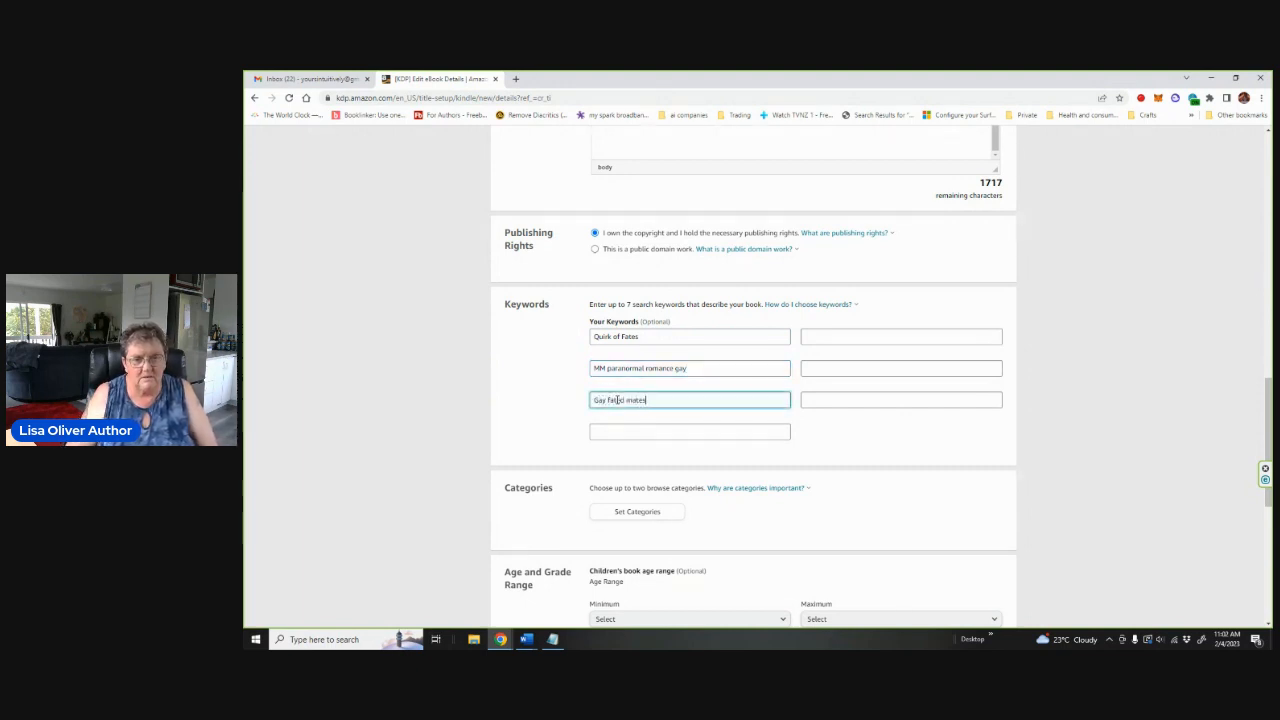
pyautogui.click(628, 431)
pyautogui.write('M')
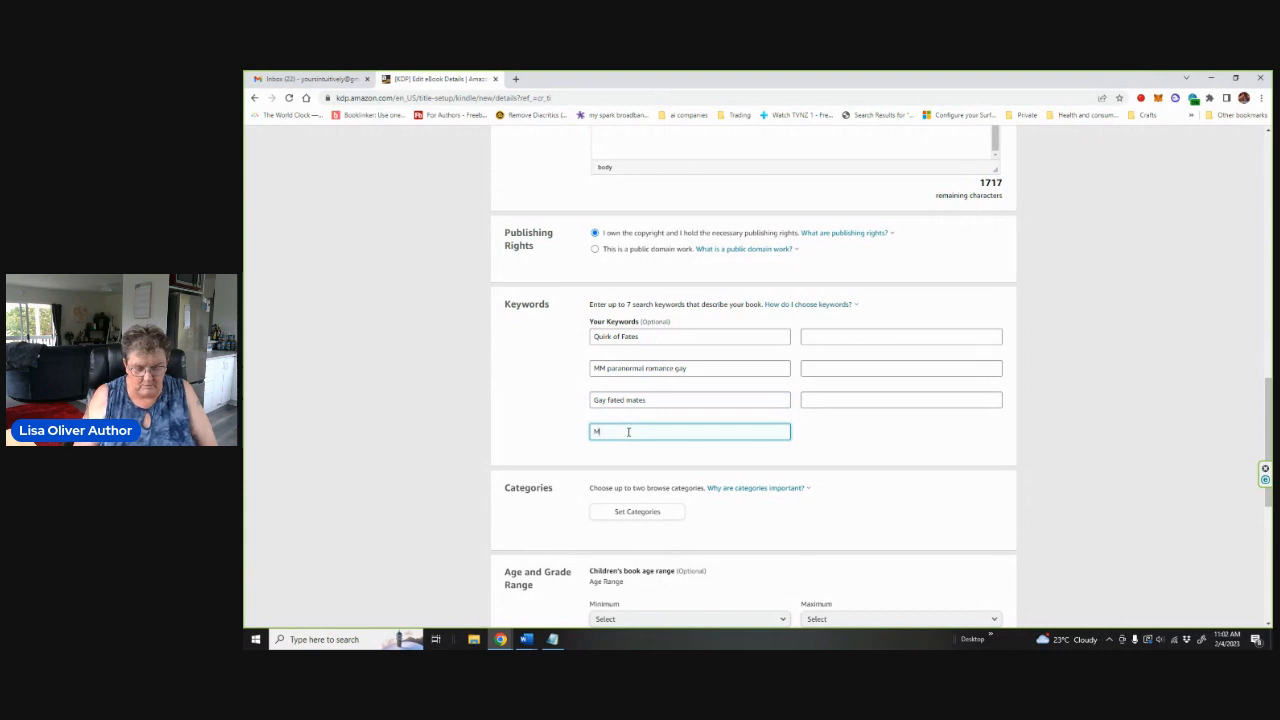
pyautogui.write('M wolf shifter')
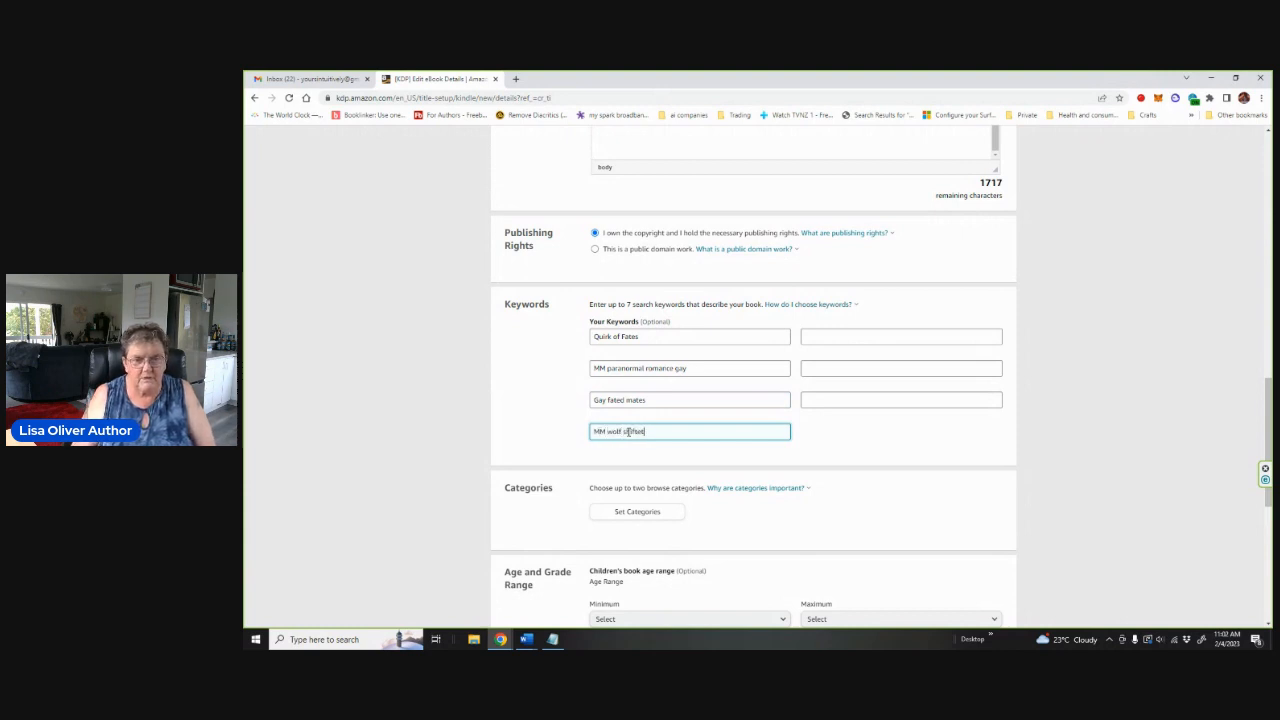
pyautogui.write('s')
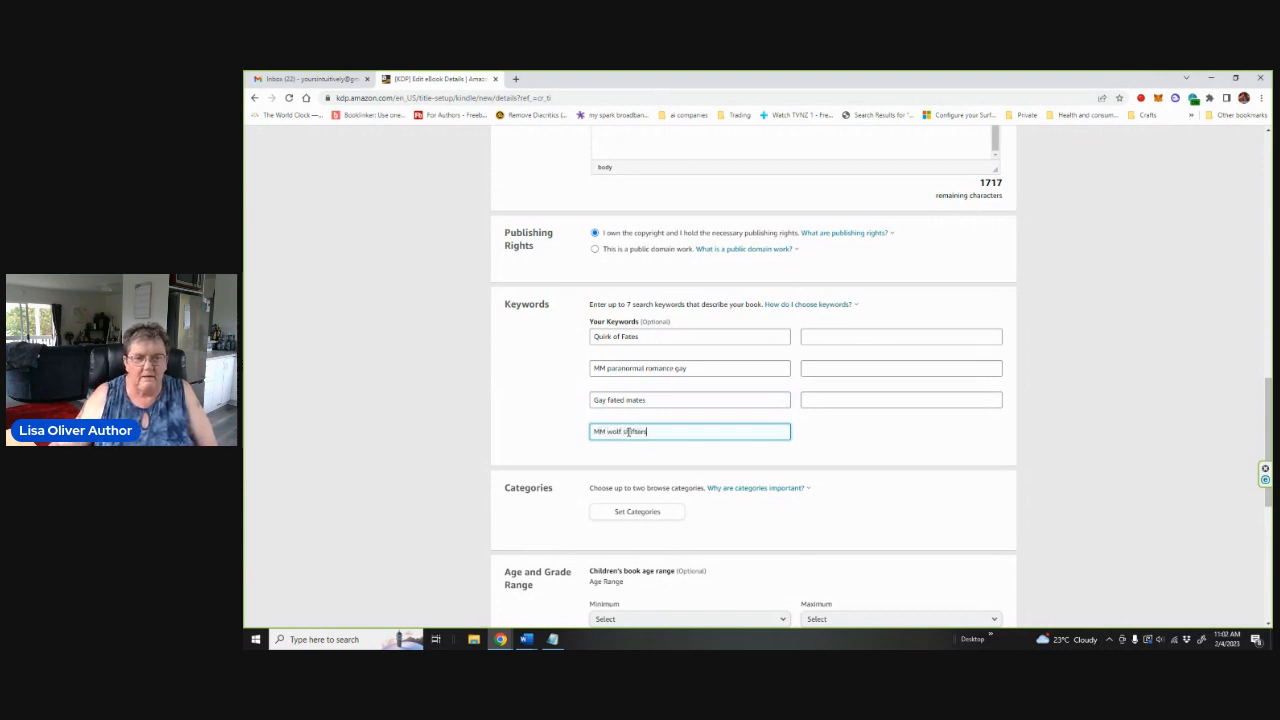
# Enter the author's name and "Gay alpha wolf" as the first two keywords in the second keyword column
pyautogui.click(851, 336)
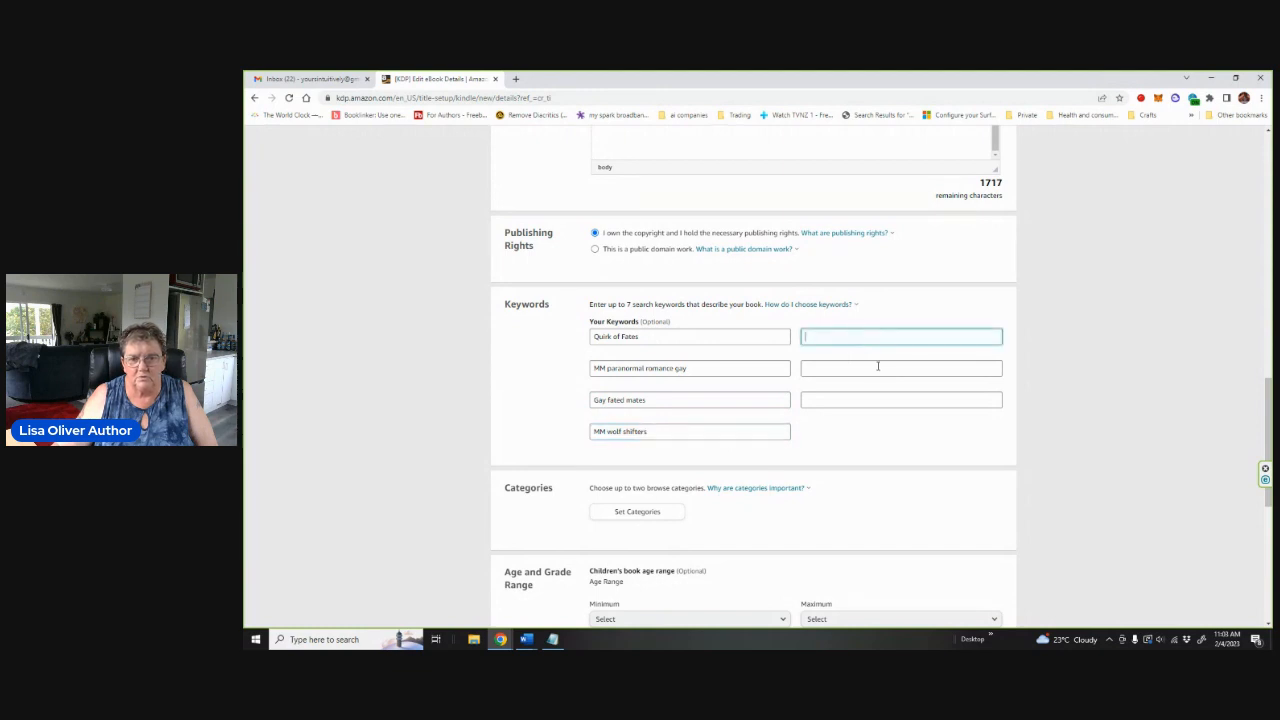
pyautogui.write('Lisa Oliver')
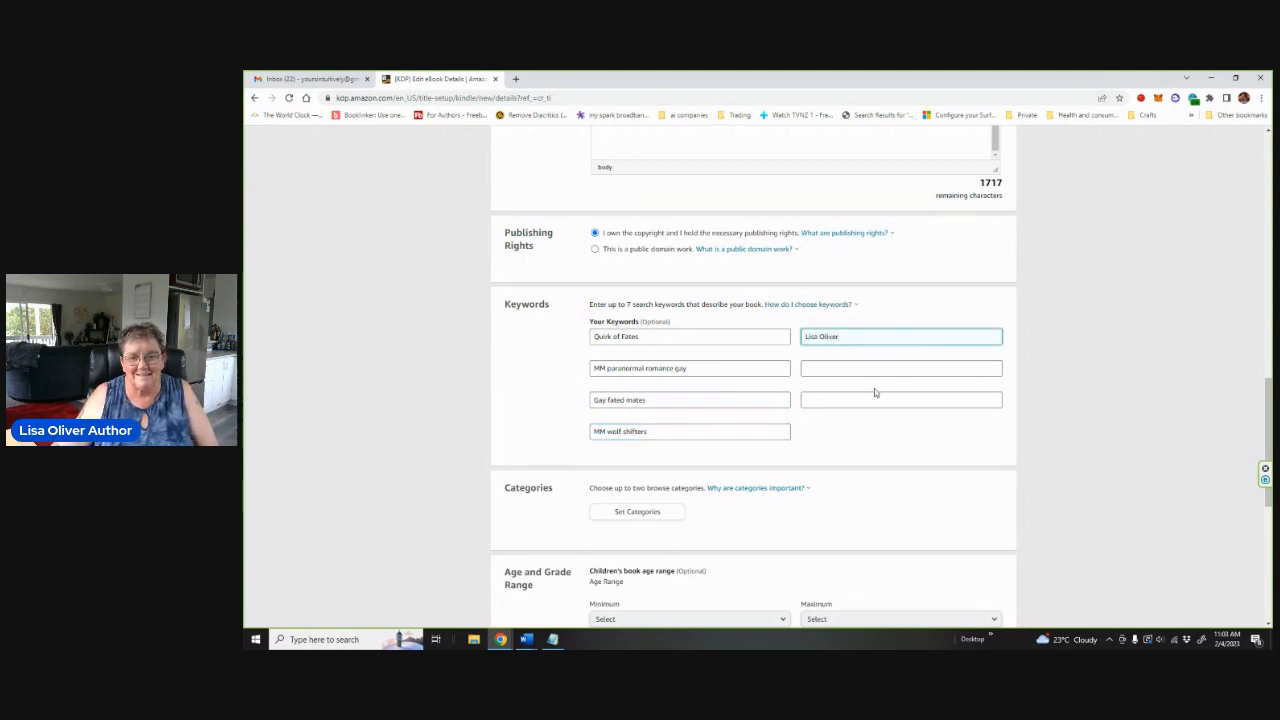
pyautogui.click(838, 368)
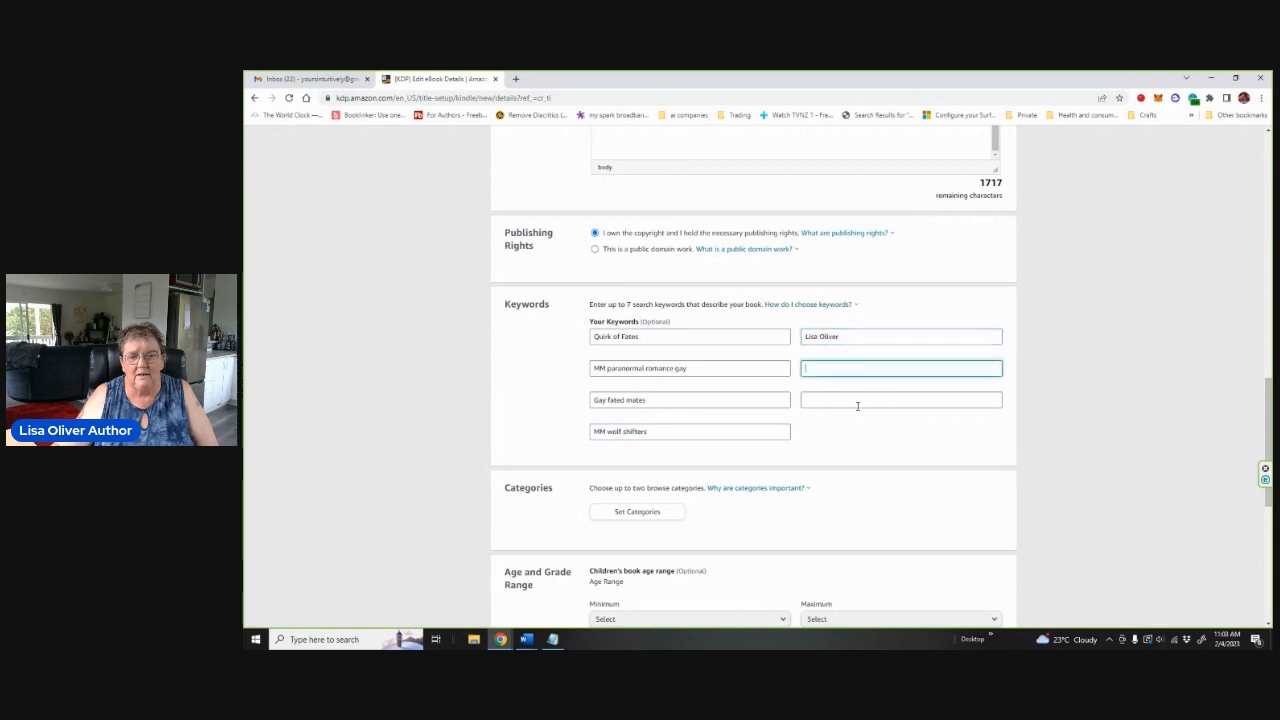
pyautogui.write('Gay')
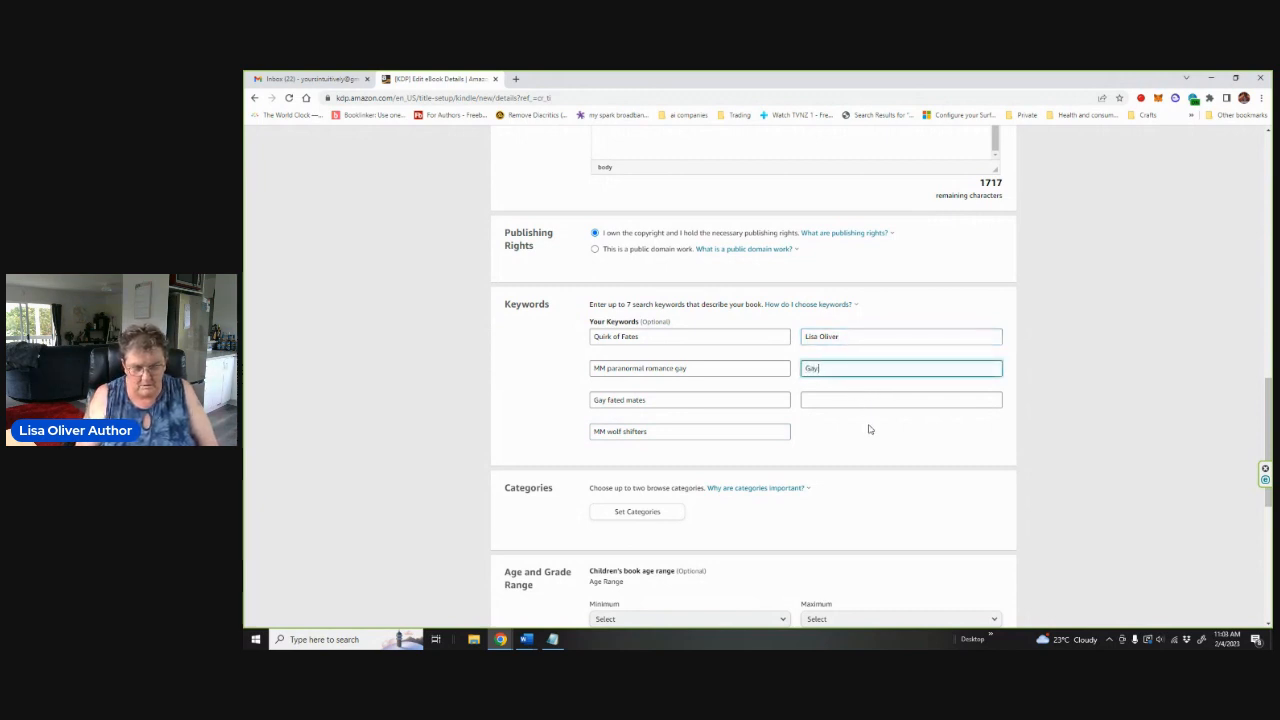
pyautogui.write(' alpha wolf')
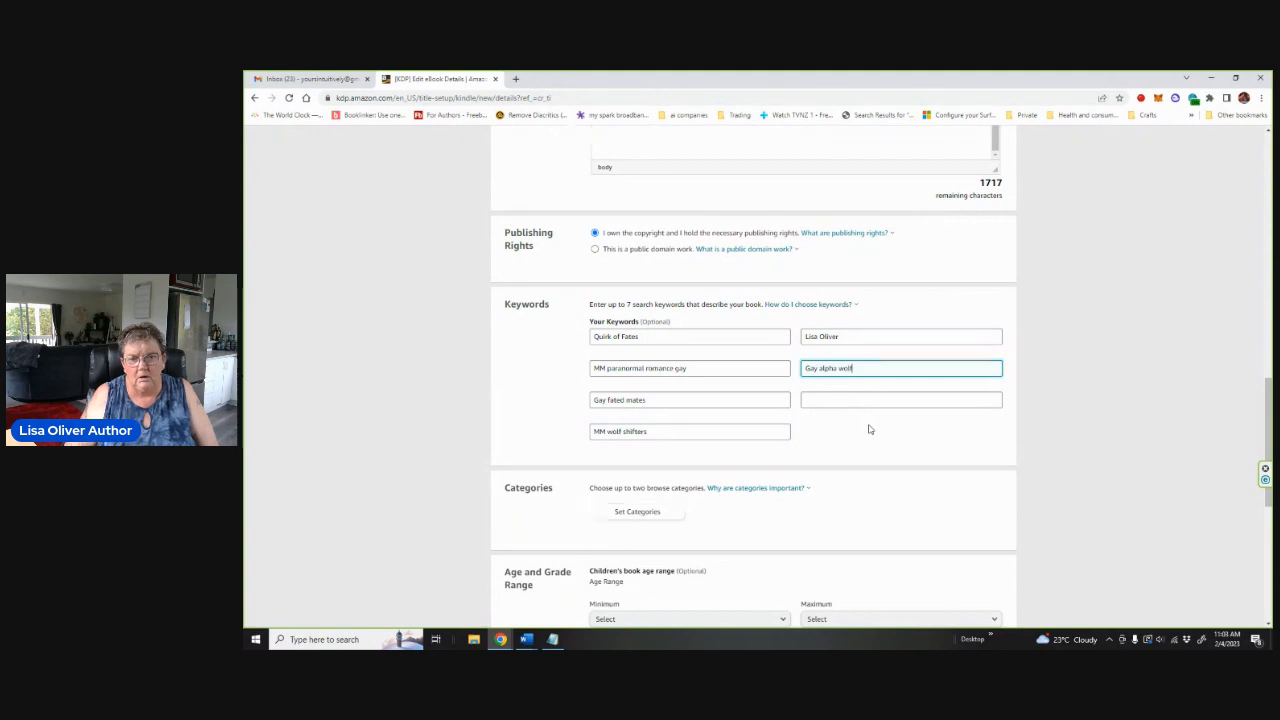
# Fill the last empty keyword field with "Gay Omega Wolf"
pyautogui.click(825, 402)
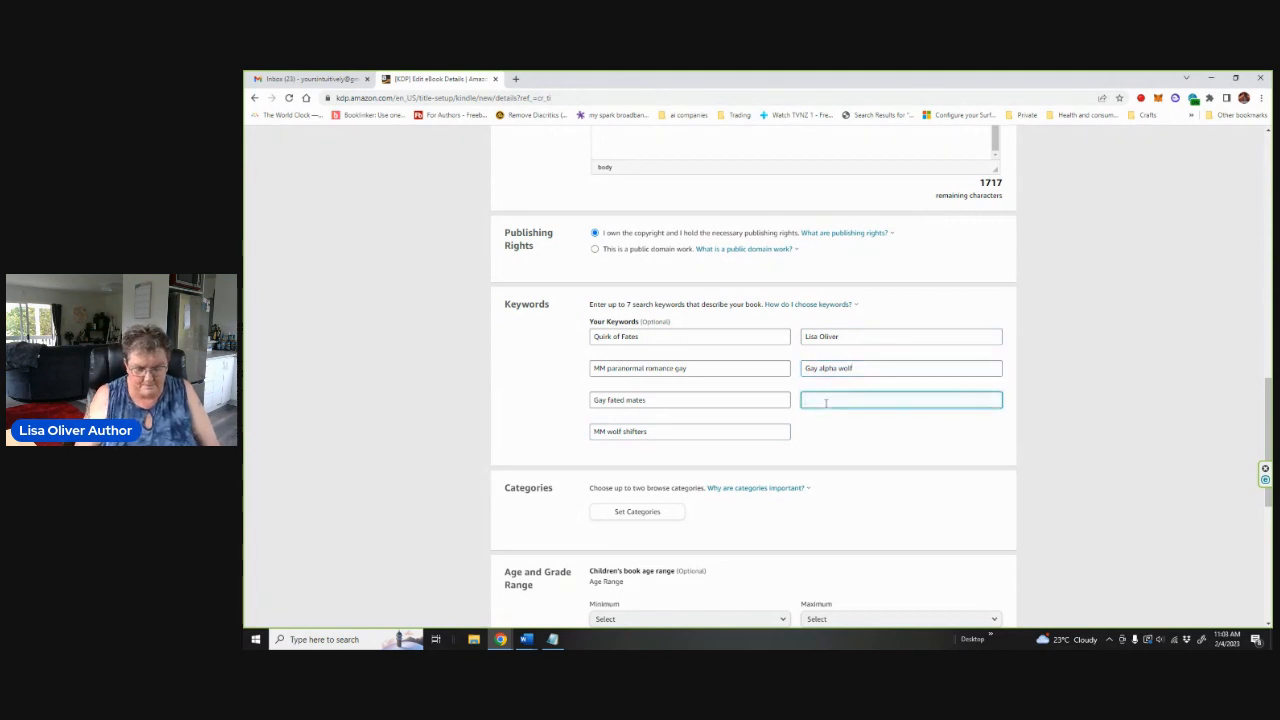
pyautogui.write('MM')
pyautogui.press('BackSpace')
pyautogui.press('BackSpace')
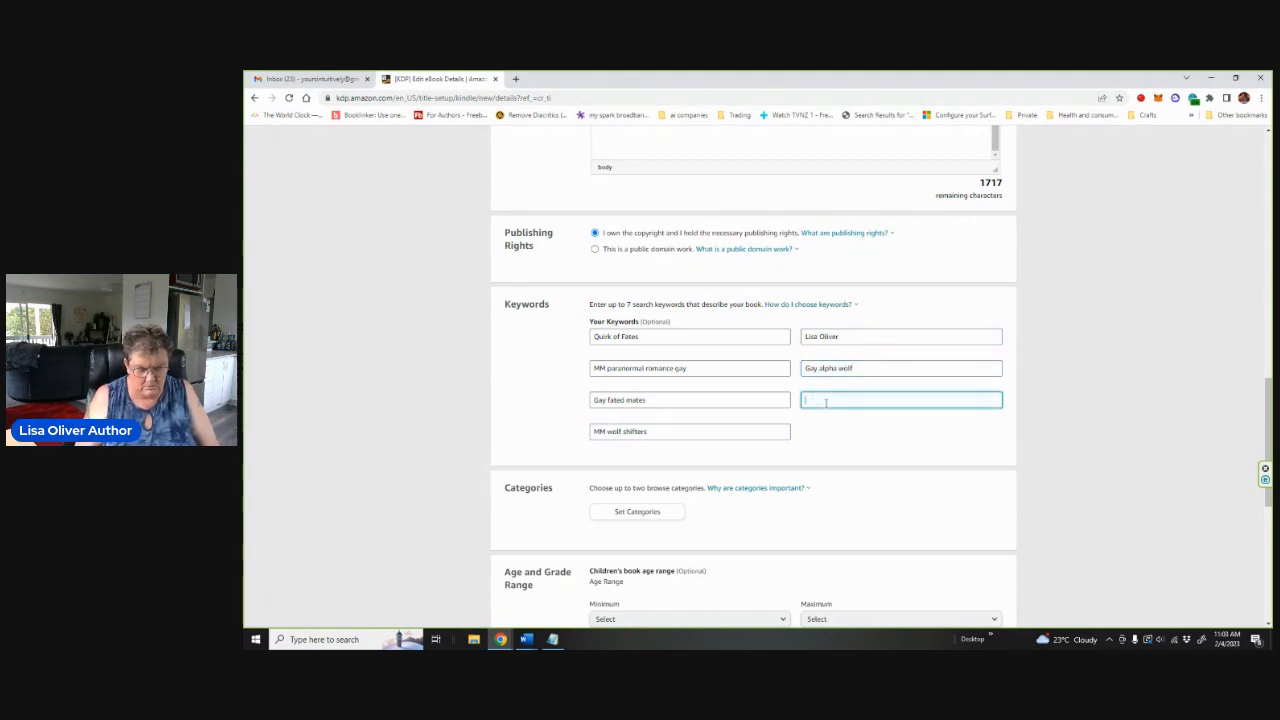
pyautogui.write('Gay')
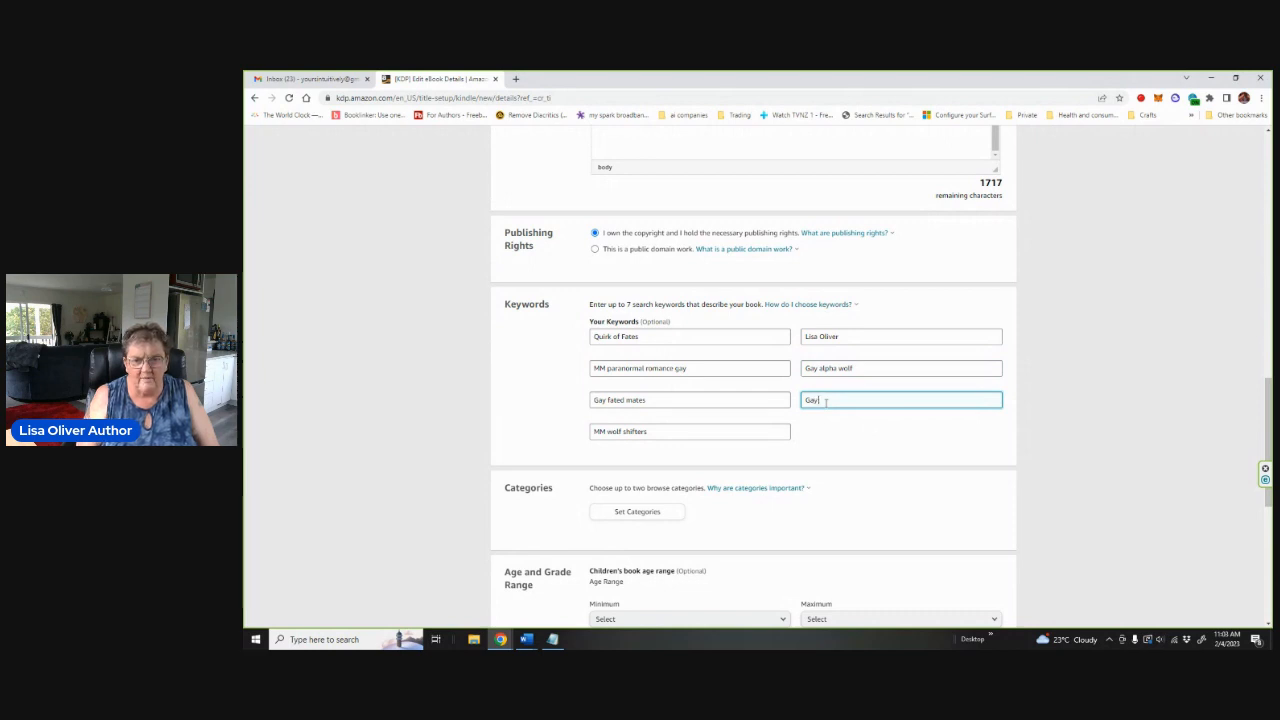
pyautogui.write(' Omega wol')
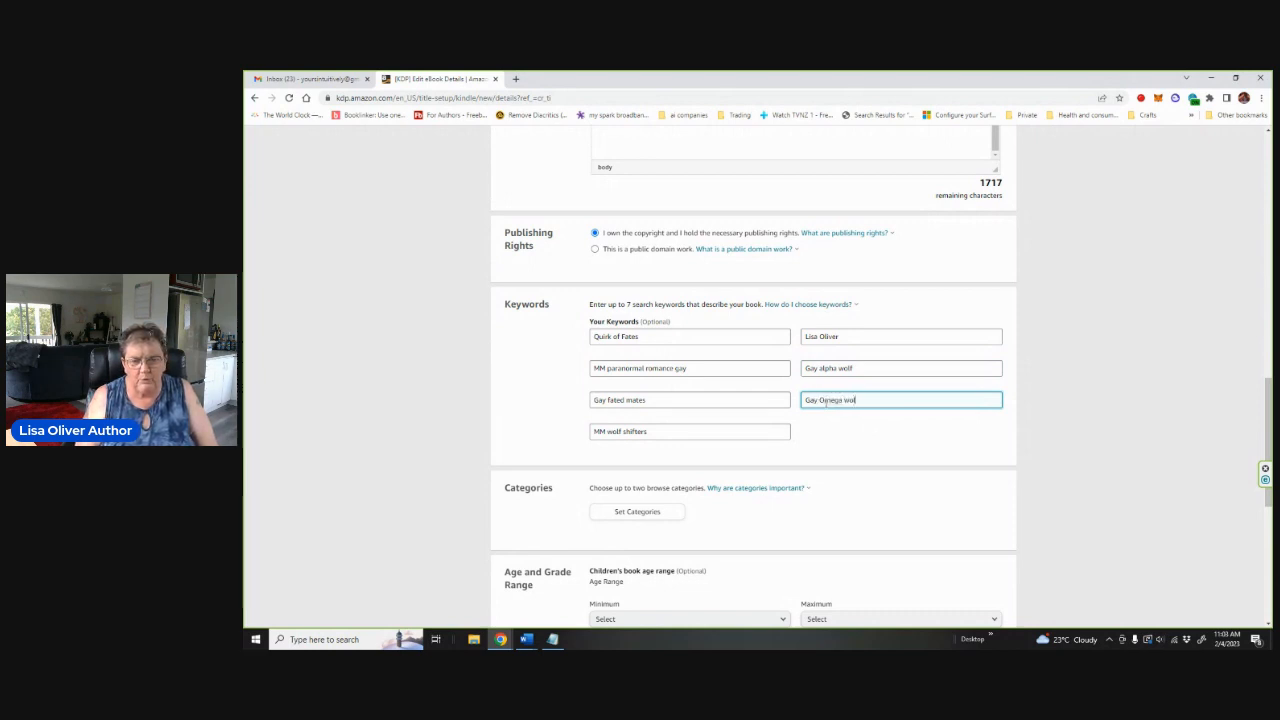
pyautogui.press('BackSpace')
pyautogui.write('Wol')
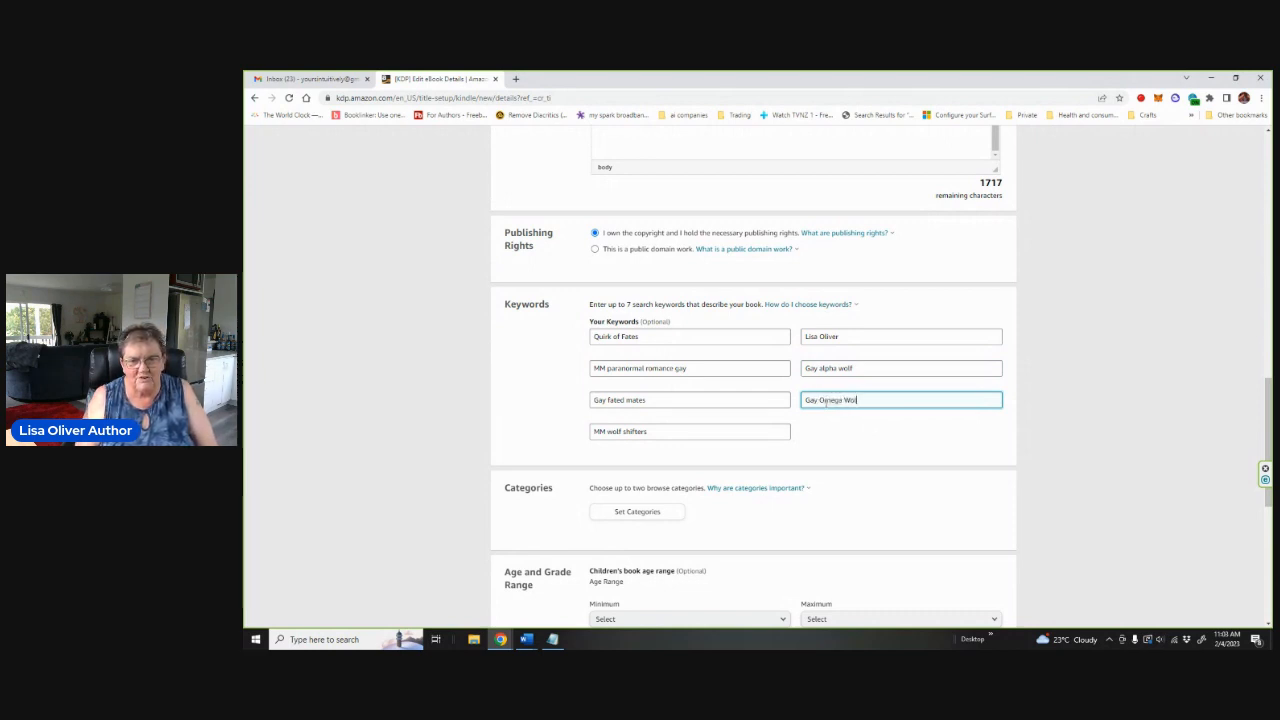
pyautogui.write('f')
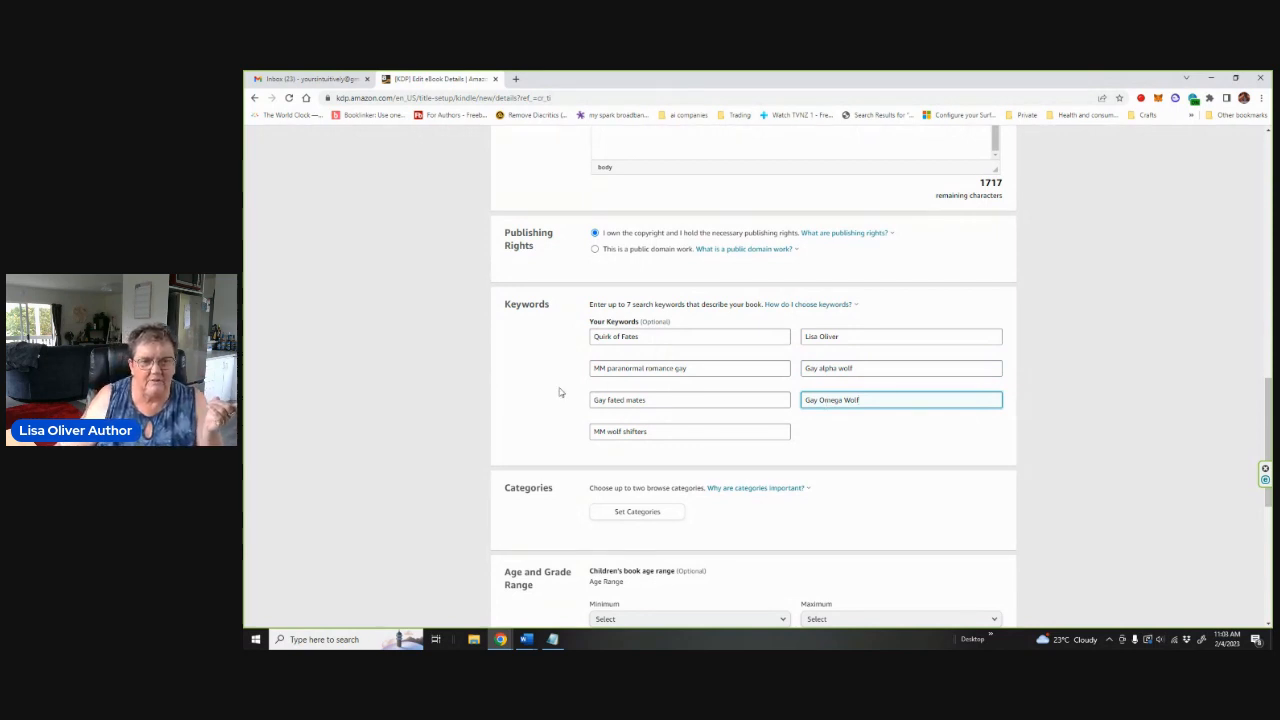
# Read the explanation of why browse categories are important in the Categories section
pyautogui.scroll(-3, 560, 393)
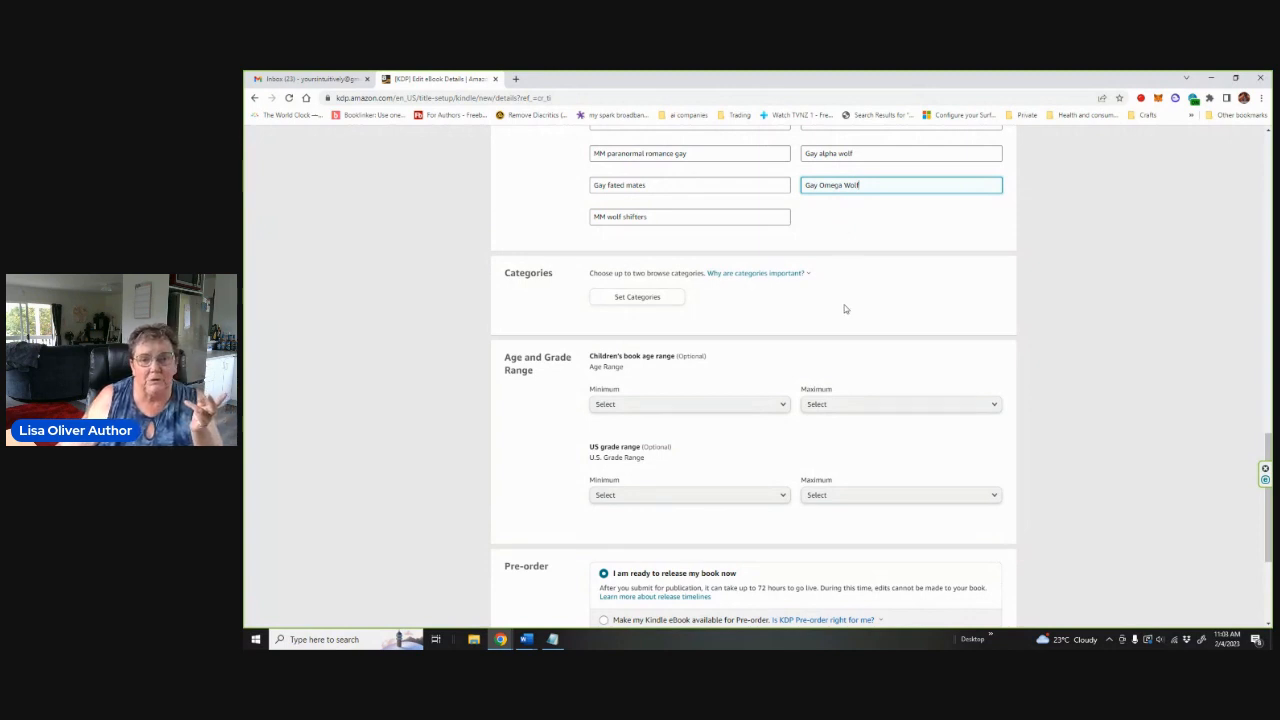
pyautogui.scroll(-1, 843, 307)
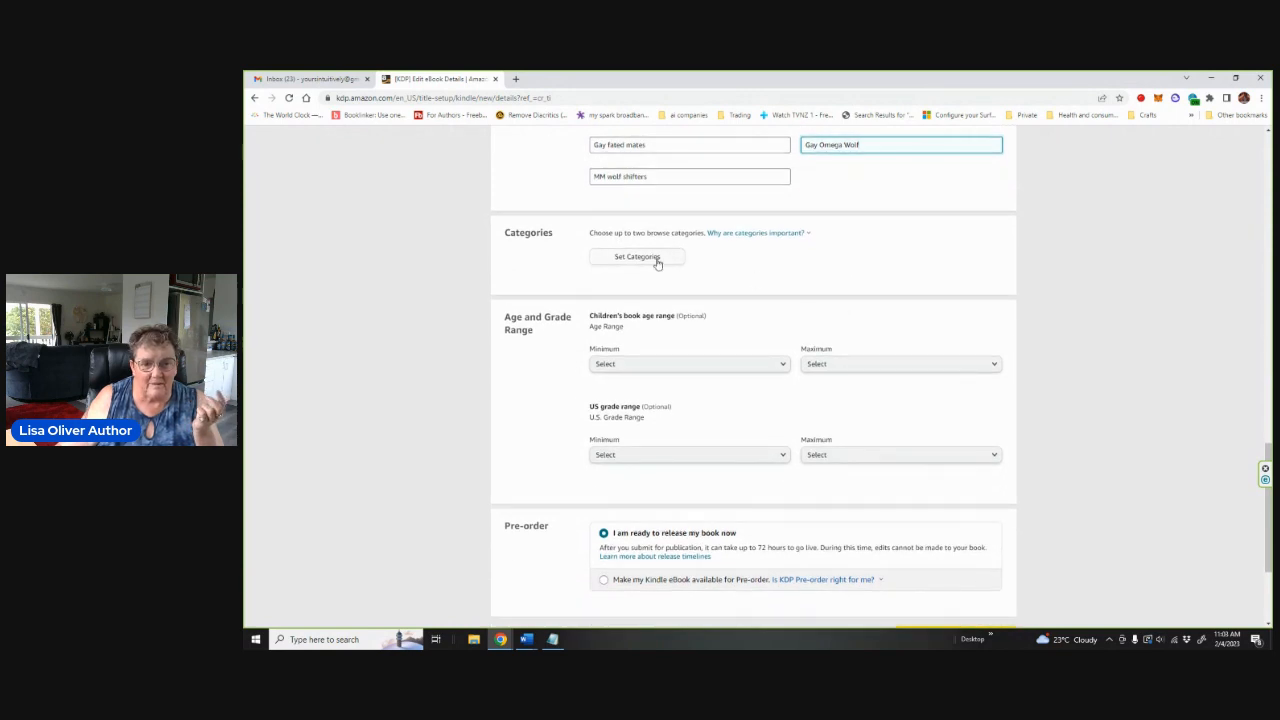
pyautogui.click(738, 236)
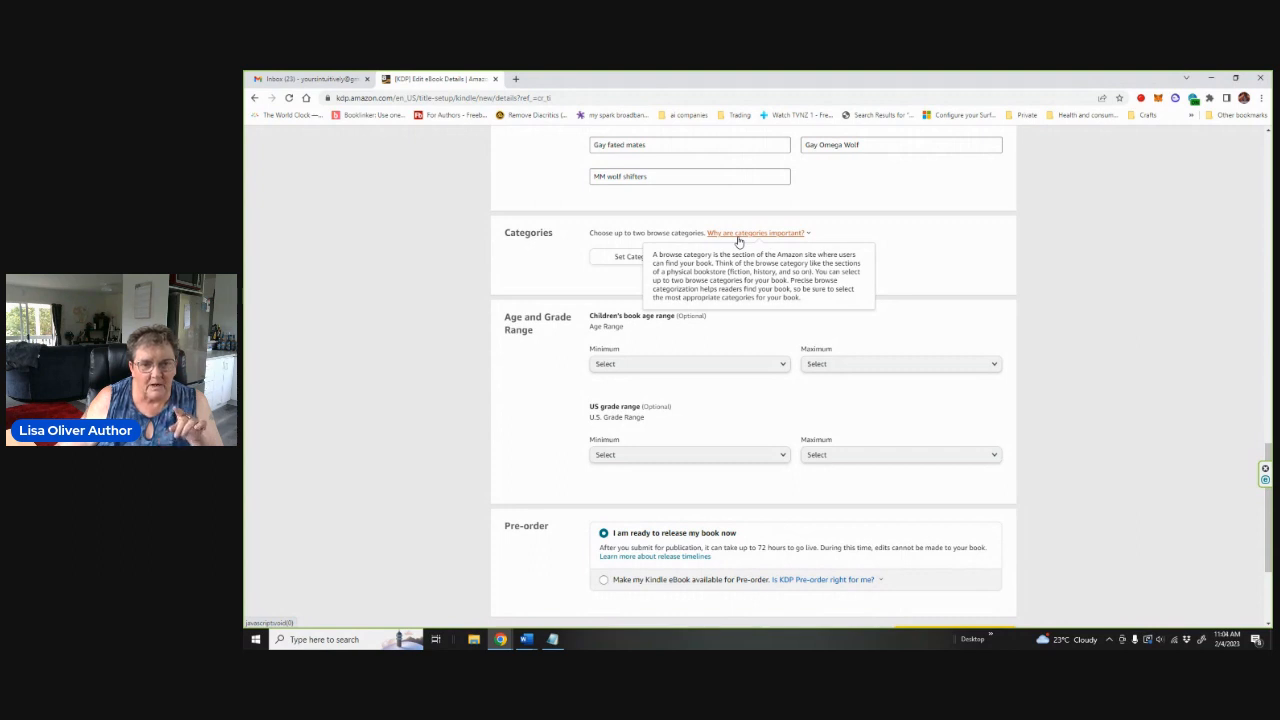
pyautogui.scroll(1, 620, 263)
# Select Fiction > Romance > Gay as the first browse category for the book
pyautogui.click(625, 274)
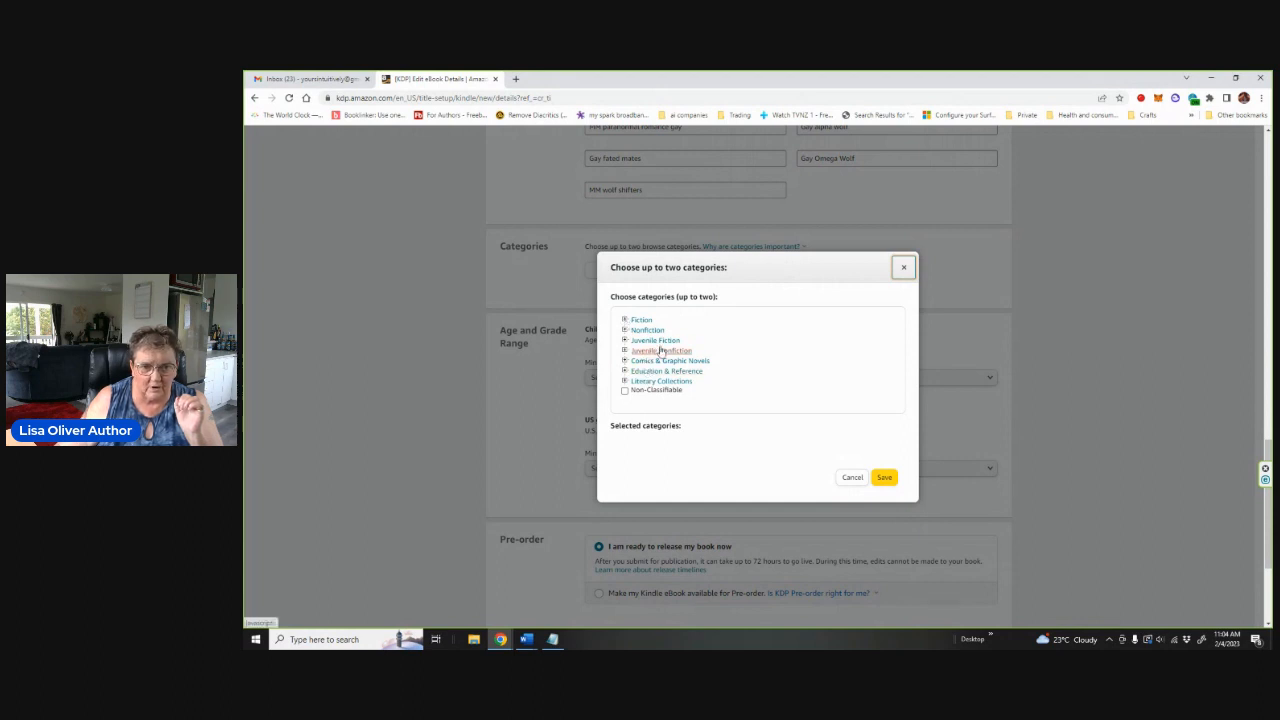
pyautogui.click(625, 321)
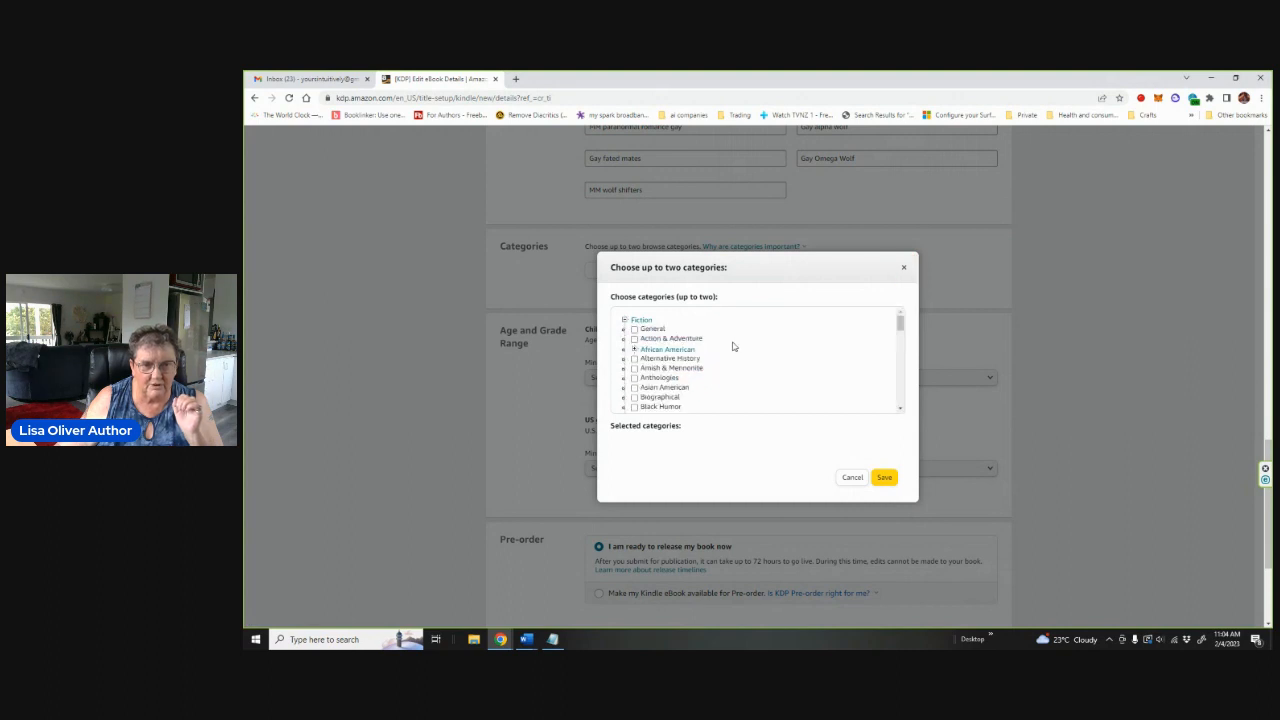
pyautogui.scroll(-5, 731, 344)
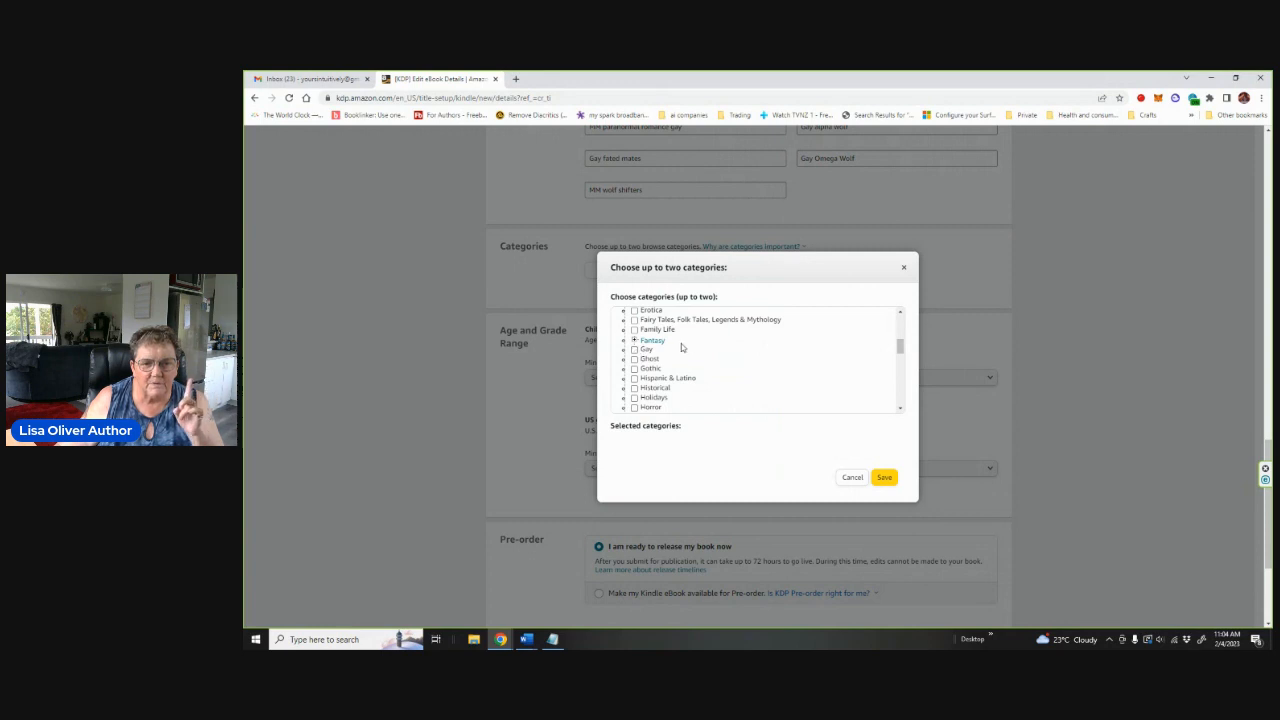
pyautogui.scroll(-3, 709, 341)
pyautogui.scroll(-3, 710, 342)
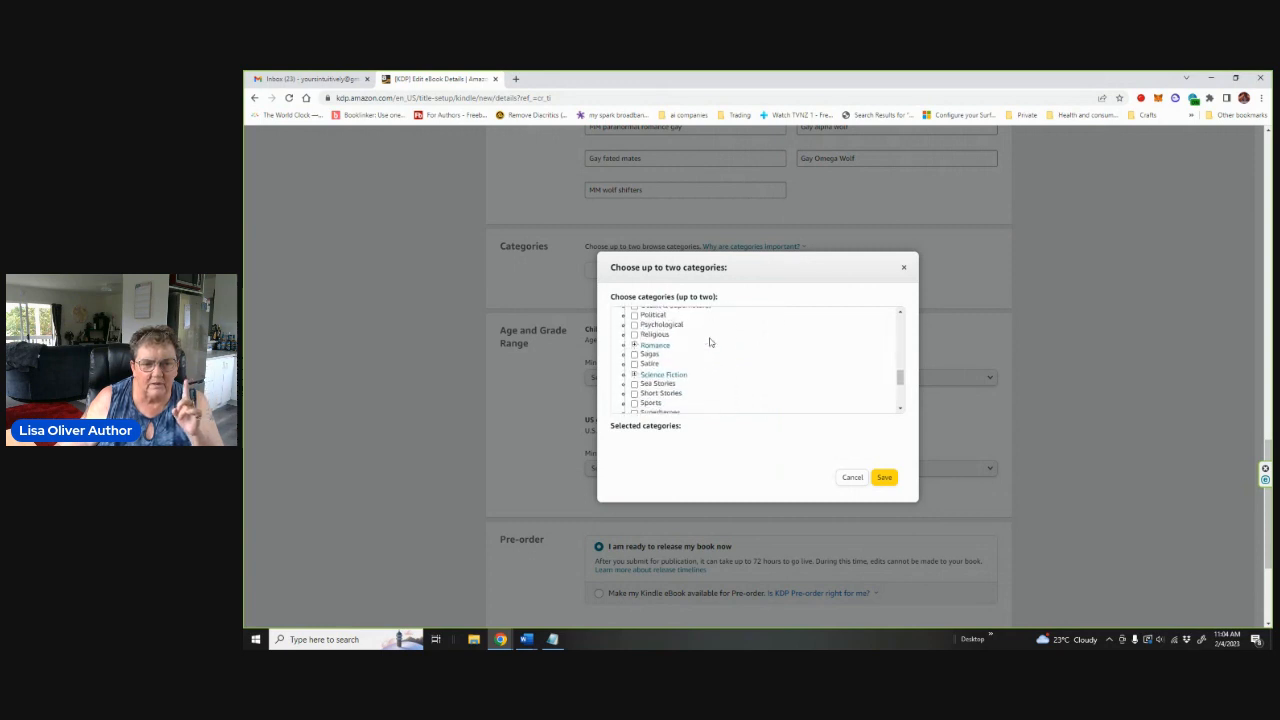
pyautogui.click(634, 345)
pyautogui.scroll(-3, 725, 349)
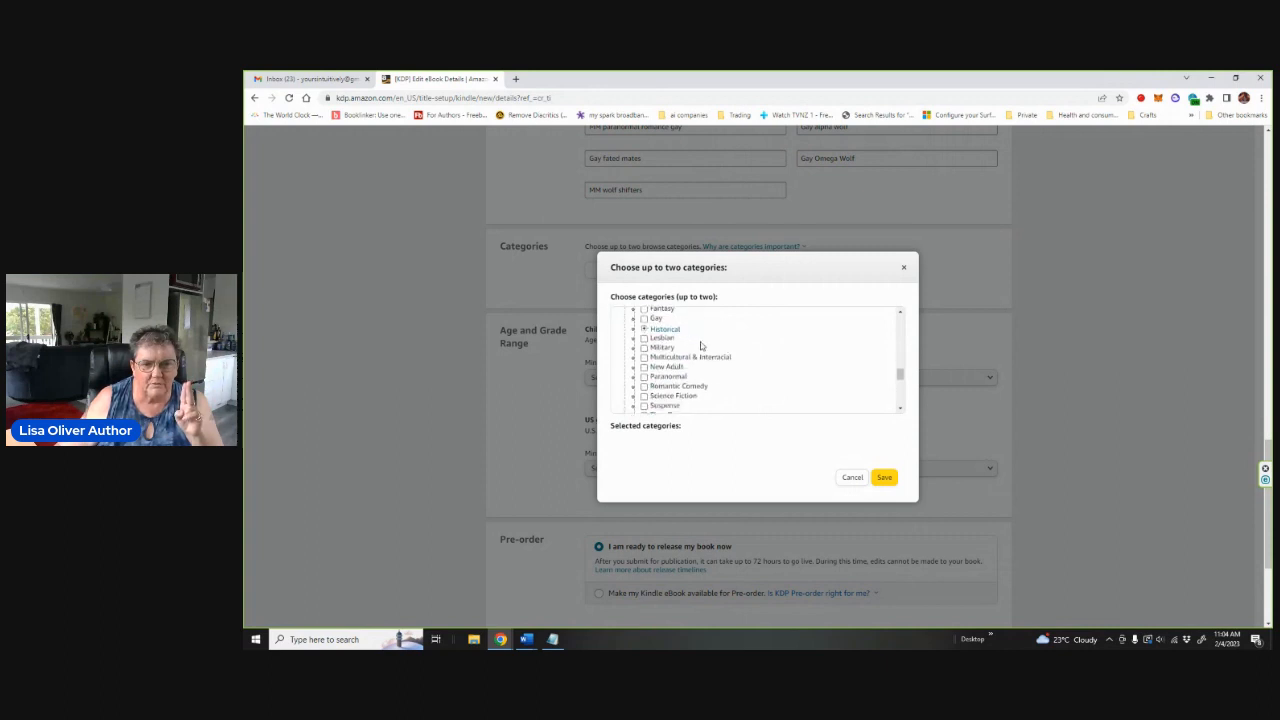
pyautogui.click(644, 319)
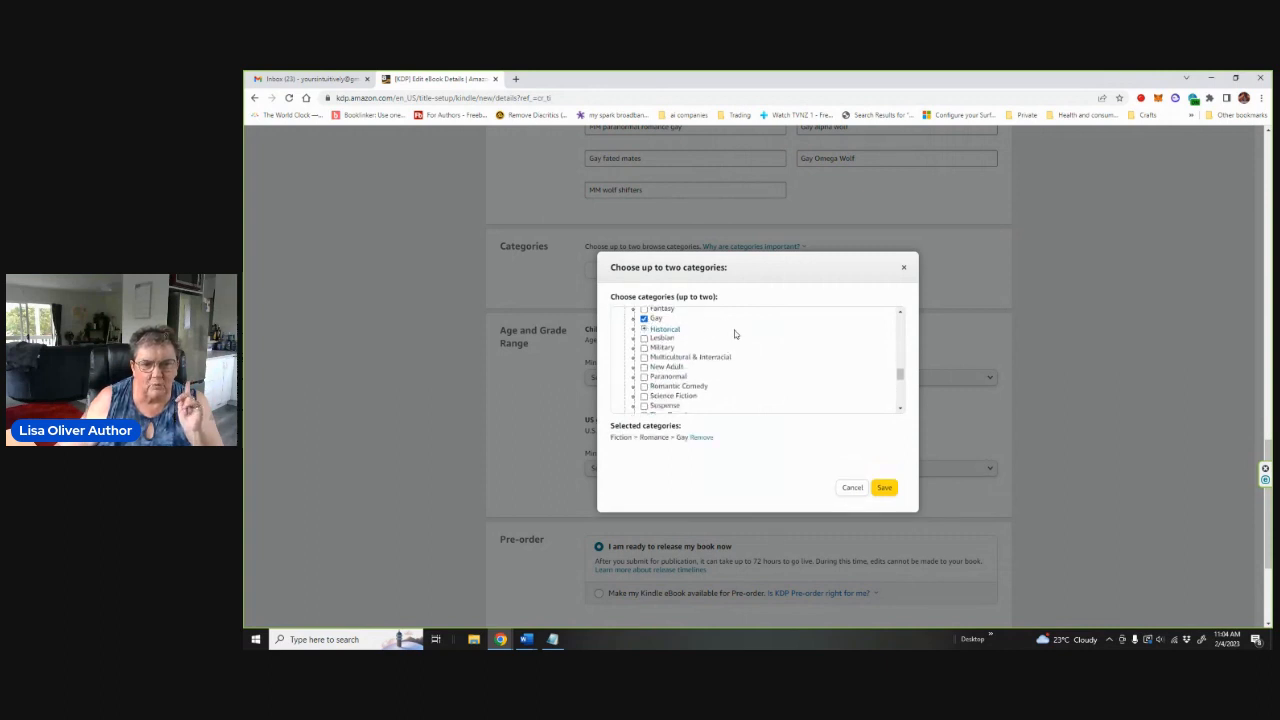
# Add Fiction > Short Stories as the second browse category
pyautogui.scroll(-3, 734, 334)
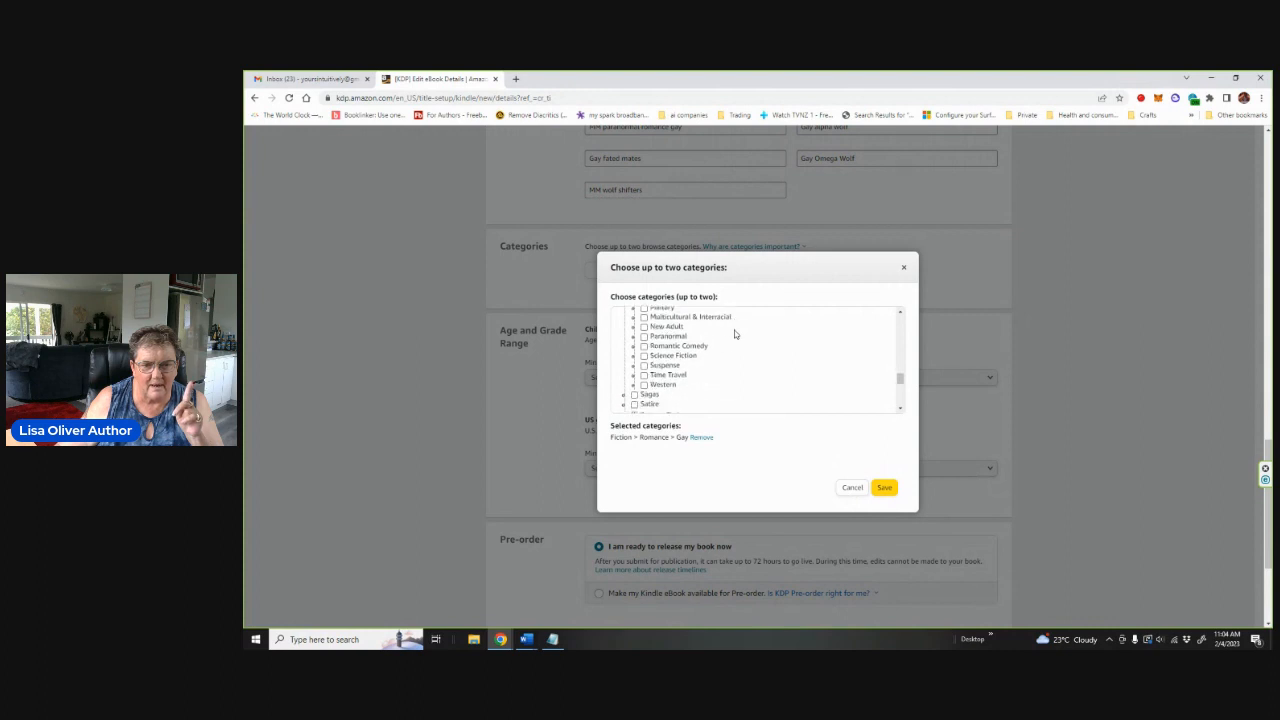
pyautogui.scroll(-3, 734, 334)
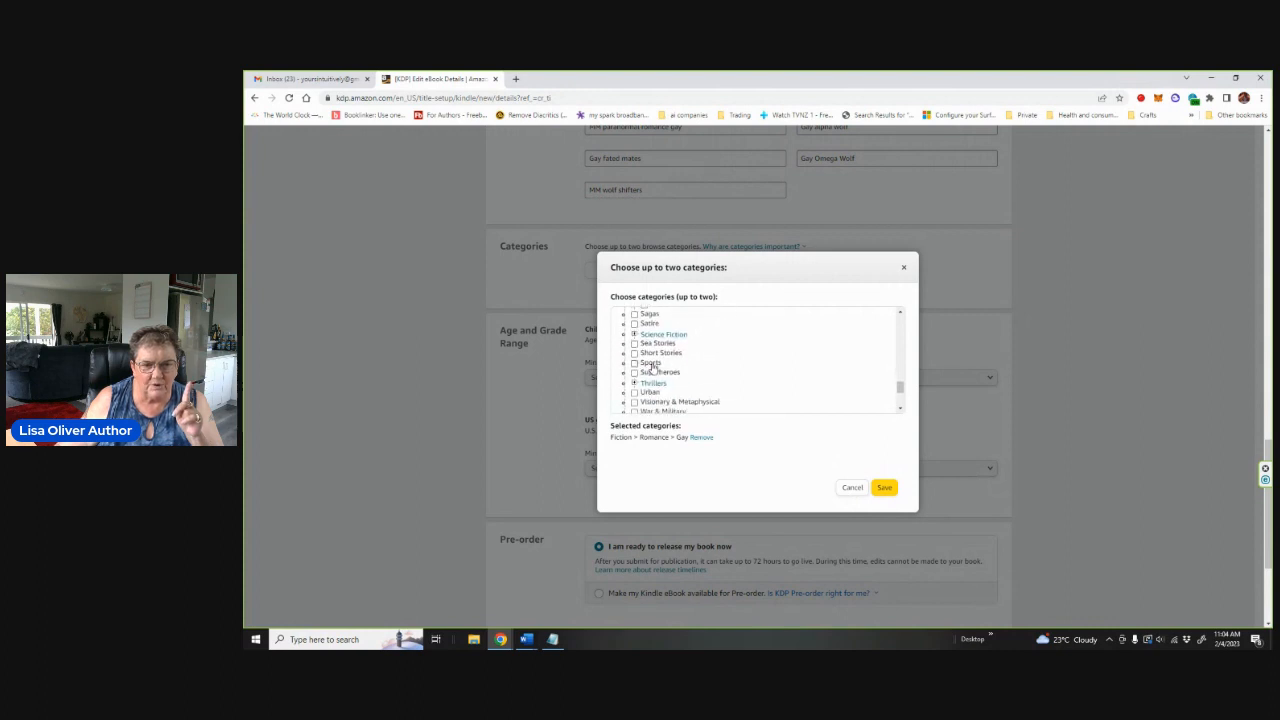
pyautogui.click(635, 354)
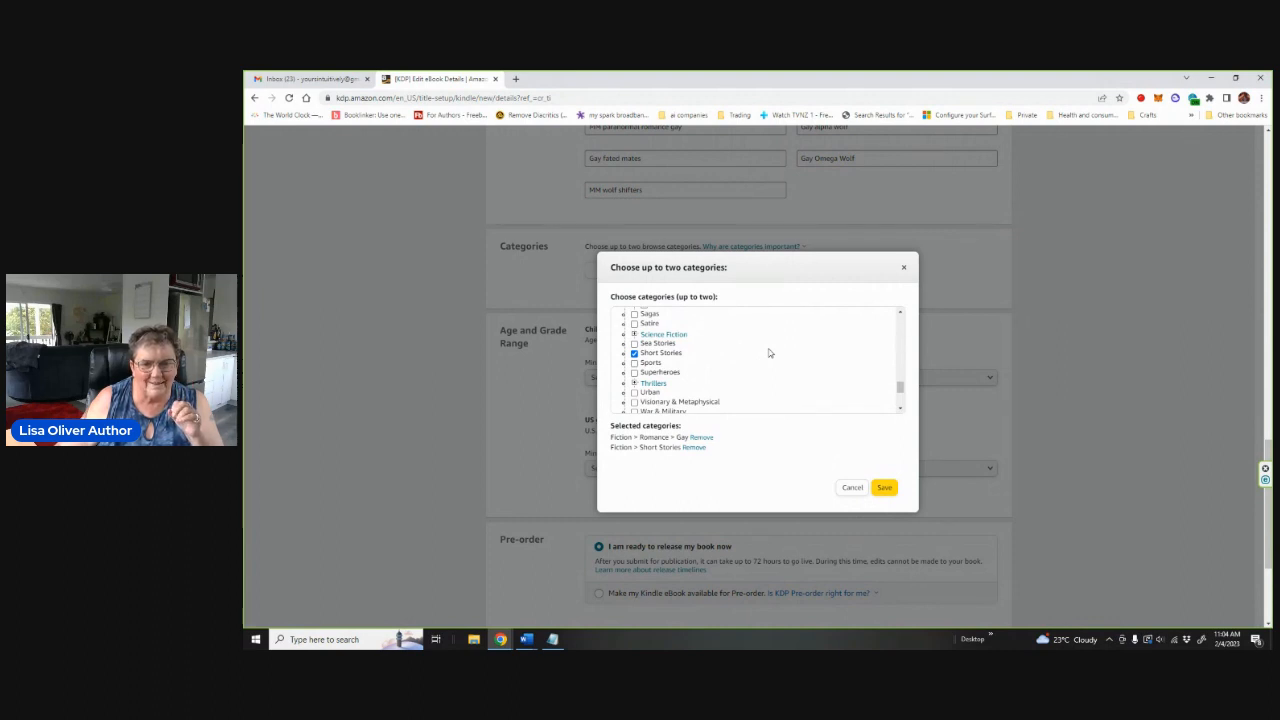
# Review the other Fiction categories, including the Fantasy subcategories, and save the two selected categories
pyautogui.scroll(-1, 769, 353)
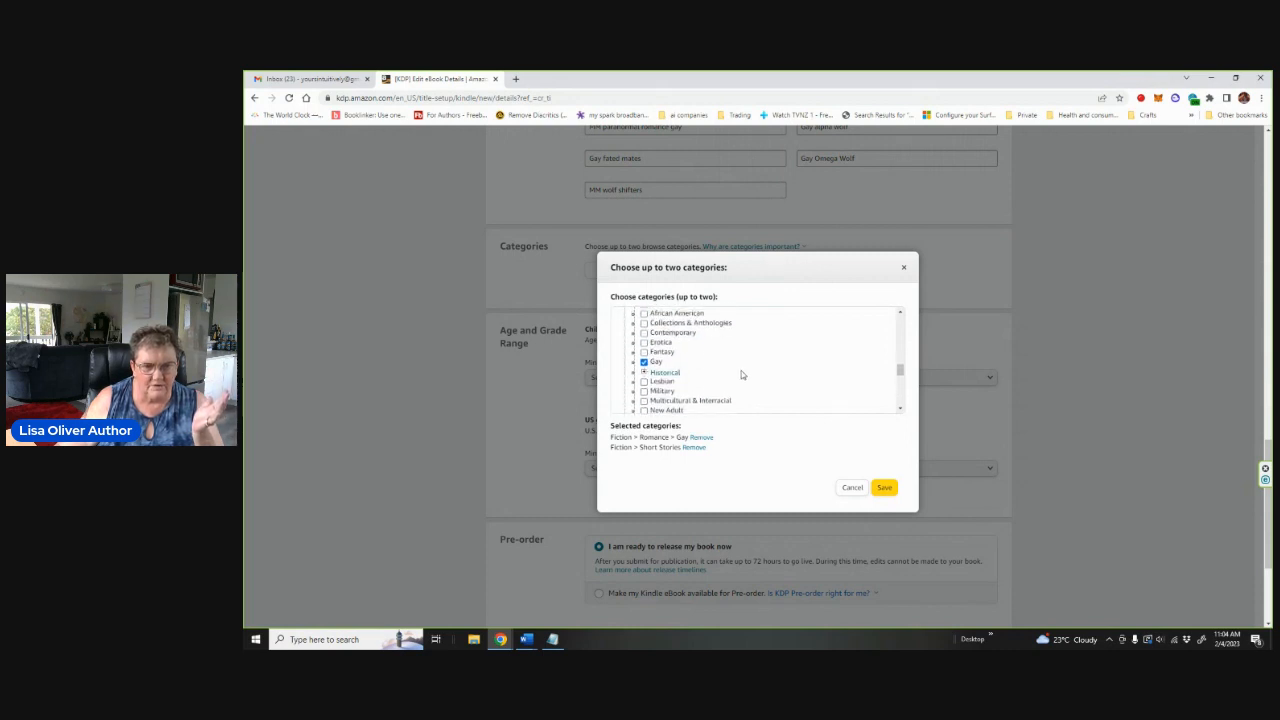
pyautogui.scroll(1, 741, 374)
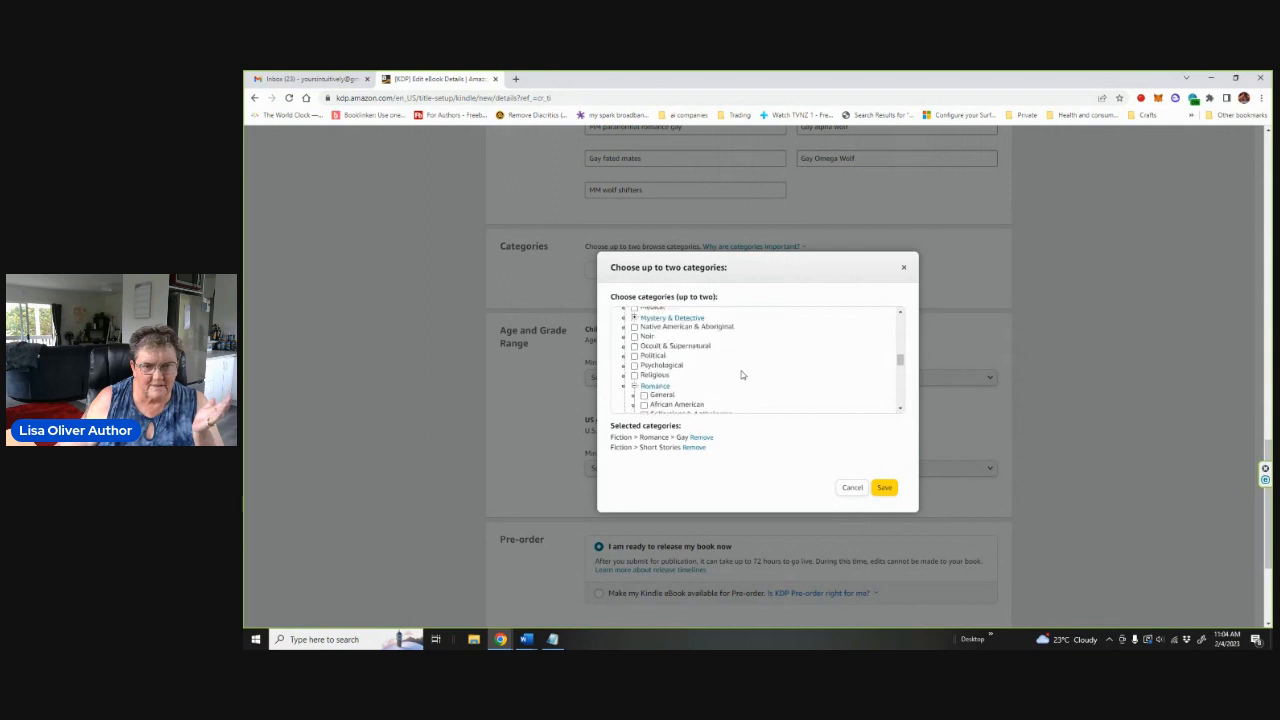
pyautogui.scroll(3, 741, 374)
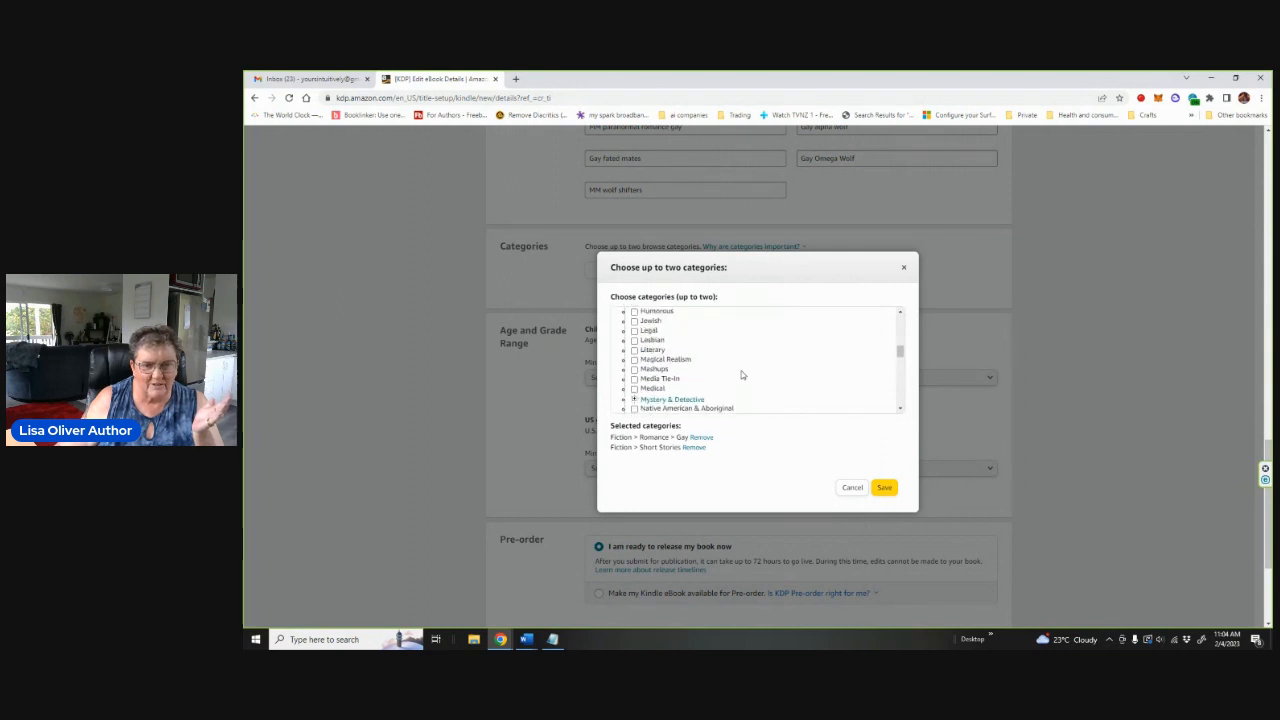
pyautogui.scroll(3, 741, 374)
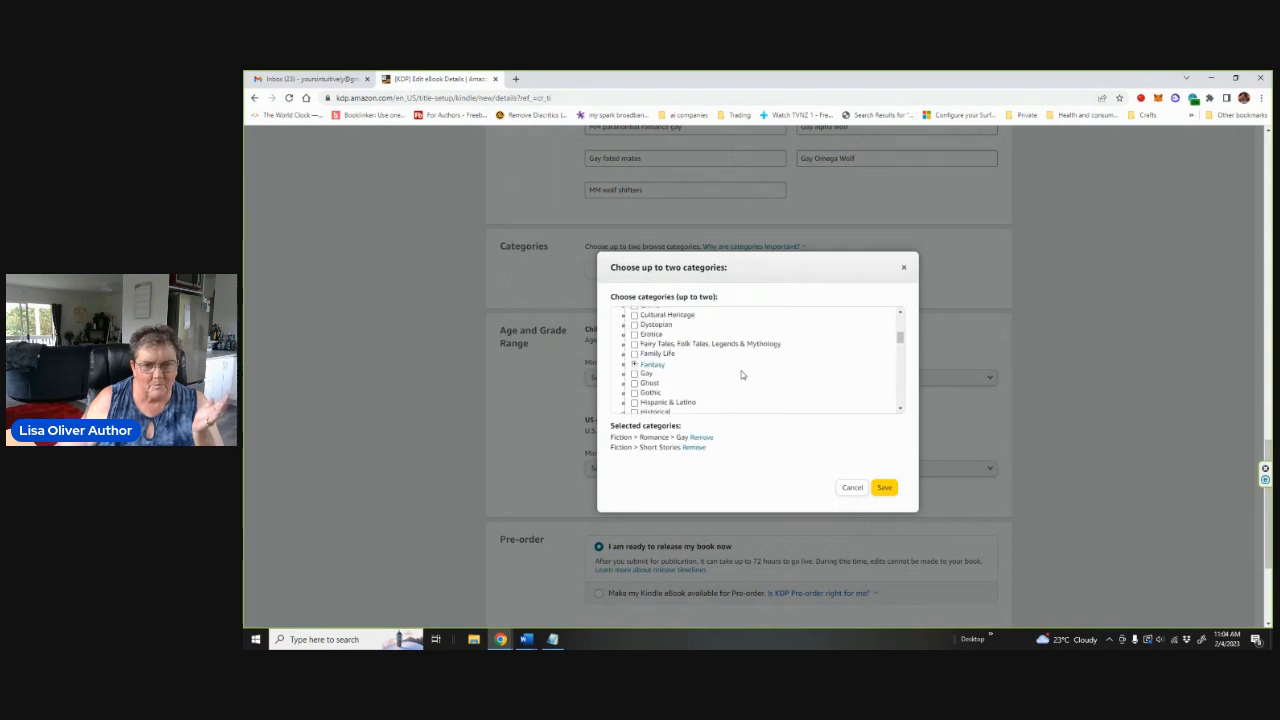
pyautogui.click(634, 369)
pyautogui.scroll(-3, 774, 357)
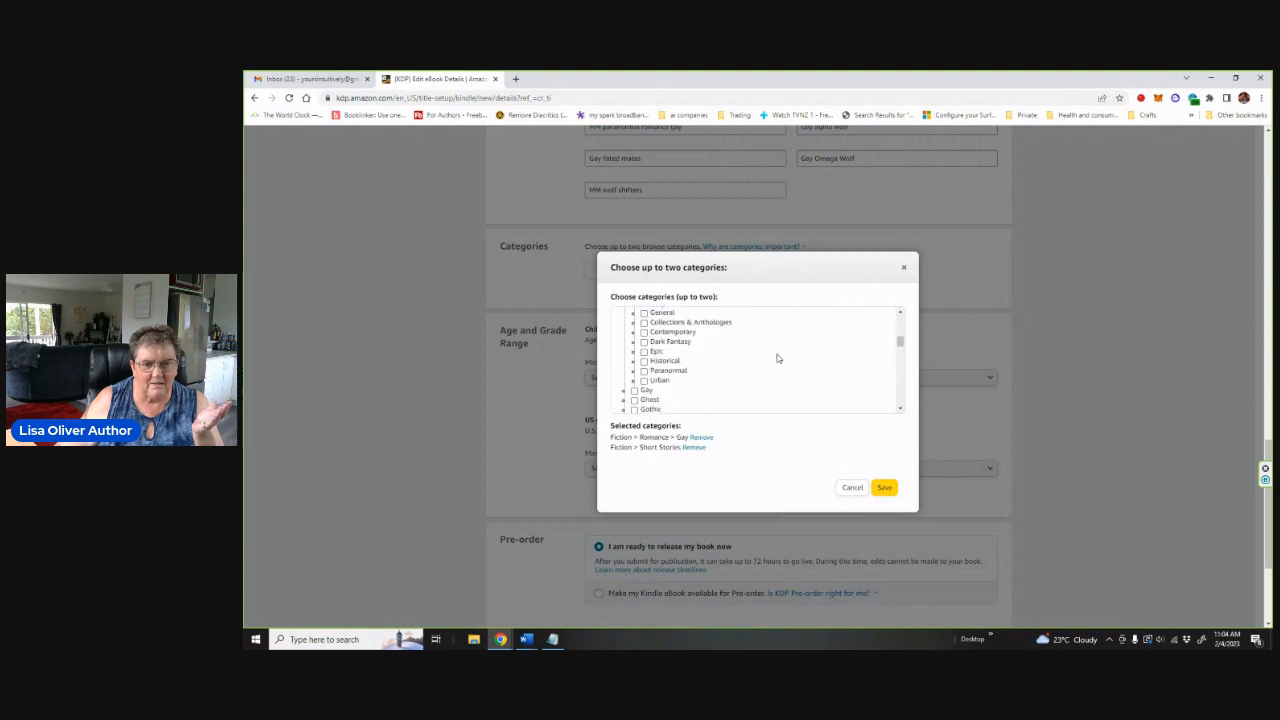
pyautogui.scroll(1, 777, 358)
pyautogui.scroll(-5, 777, 358)
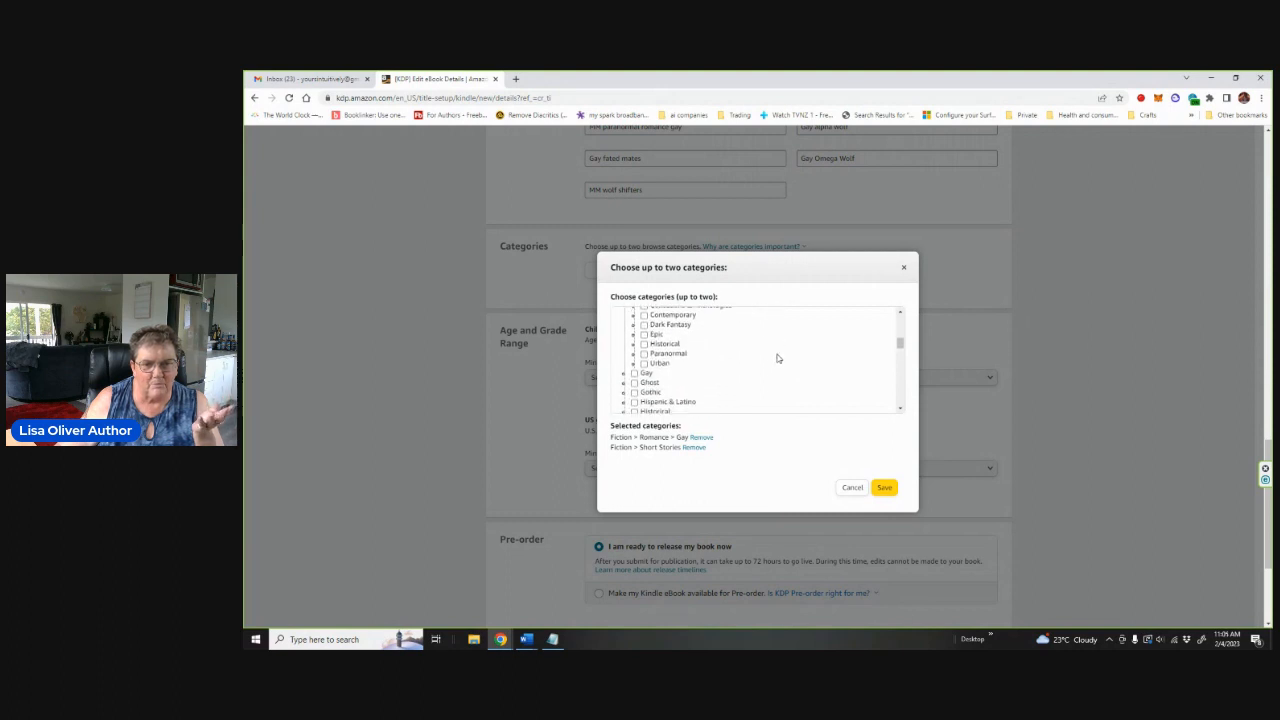
pyautogui.scroll(-5, 777, 358)
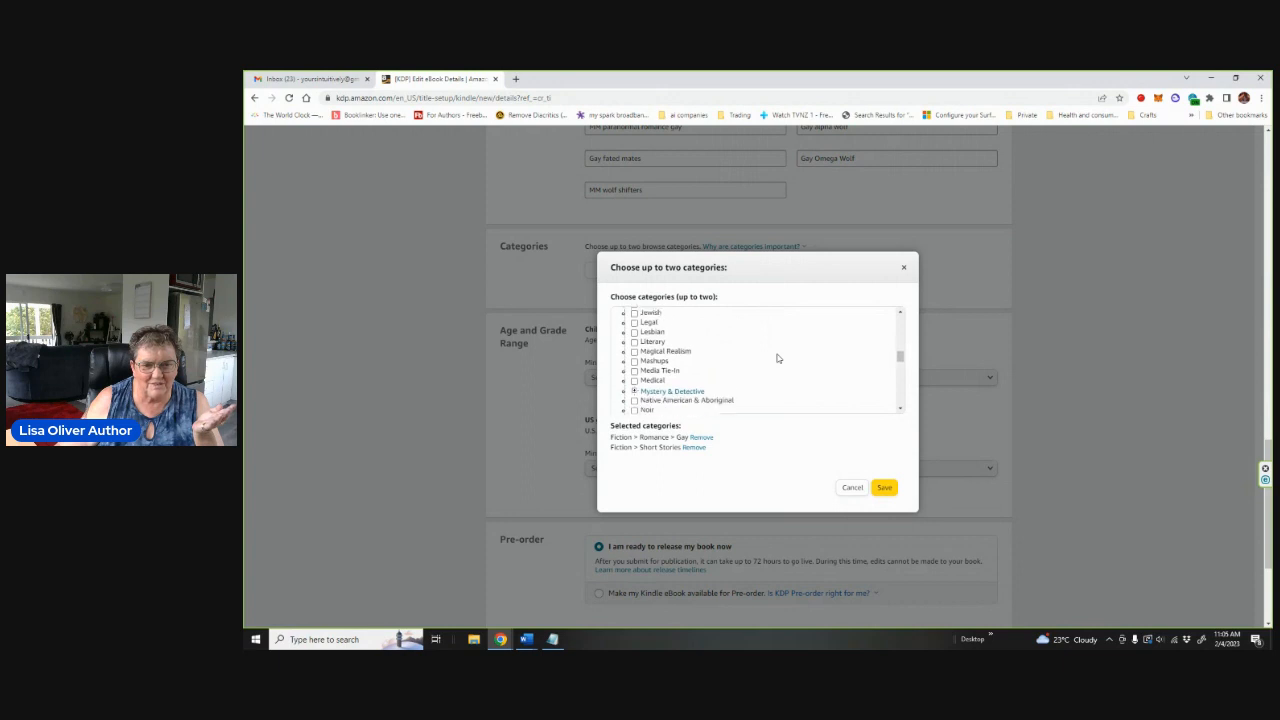
pyautogui.scroll(-4, 777, 358)
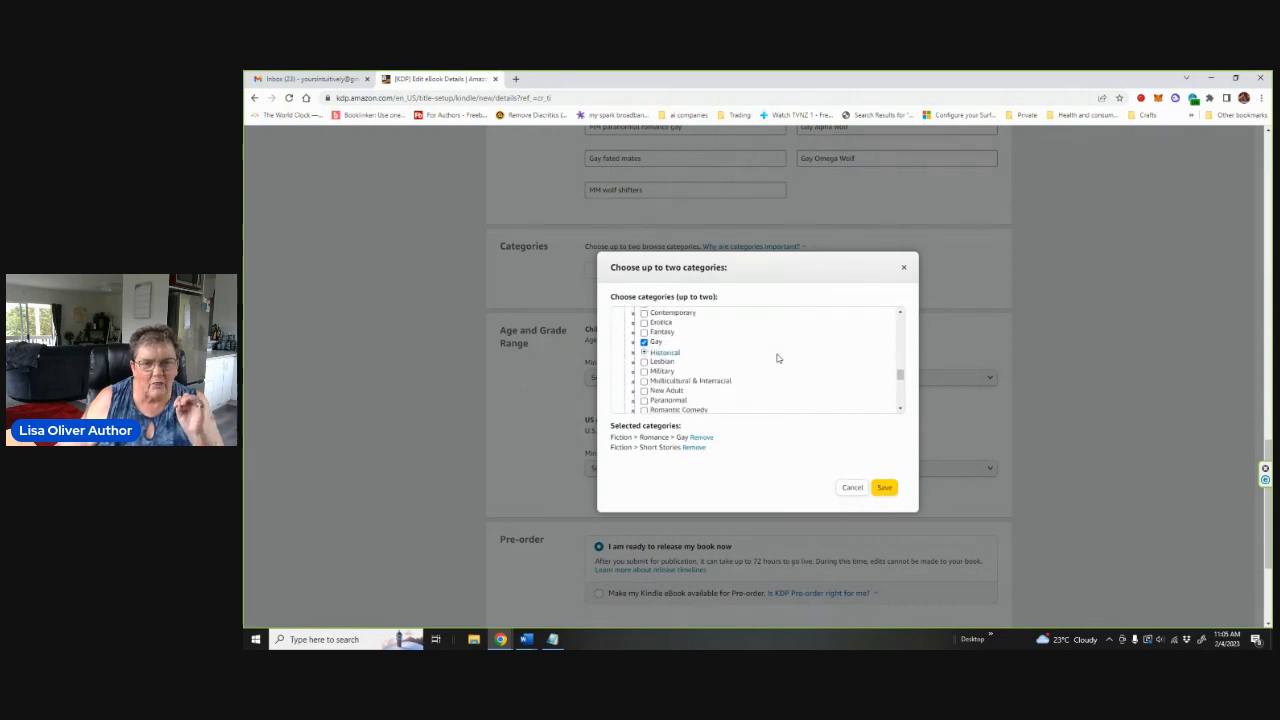
pyautogui.scroll(-5, 777, 358)
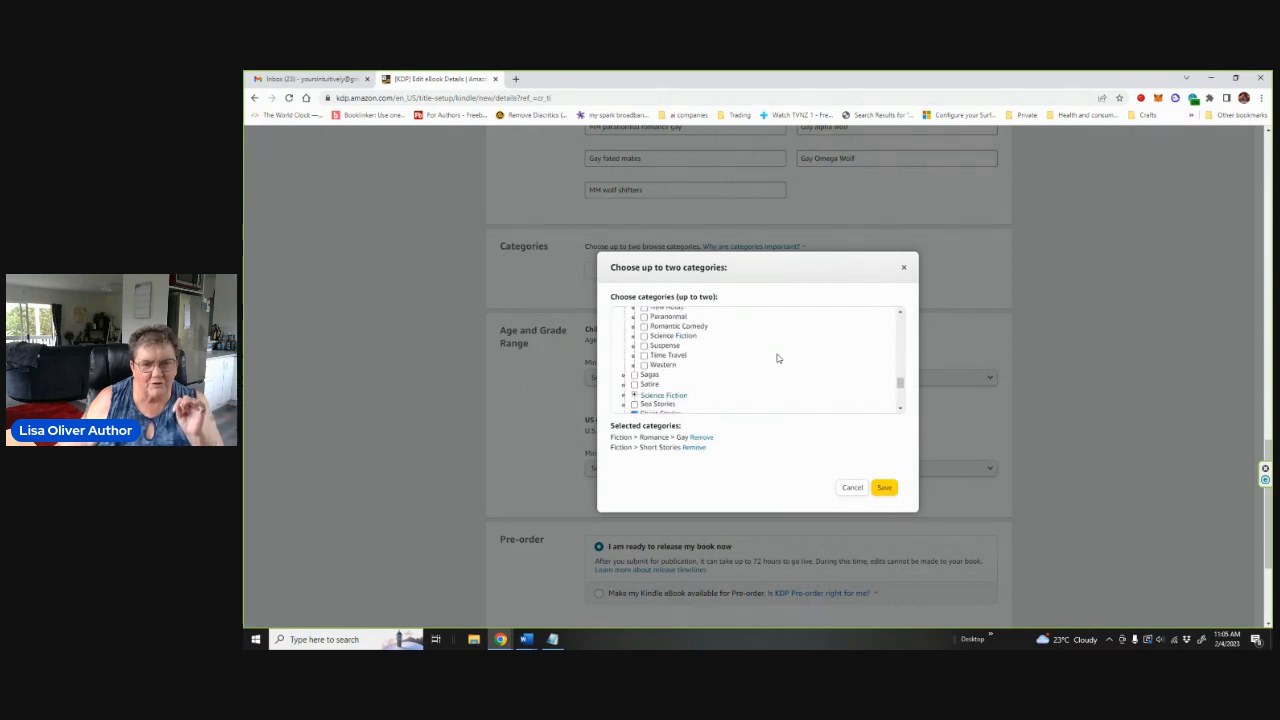
pyautogui.scroll(-3, 777, 358)
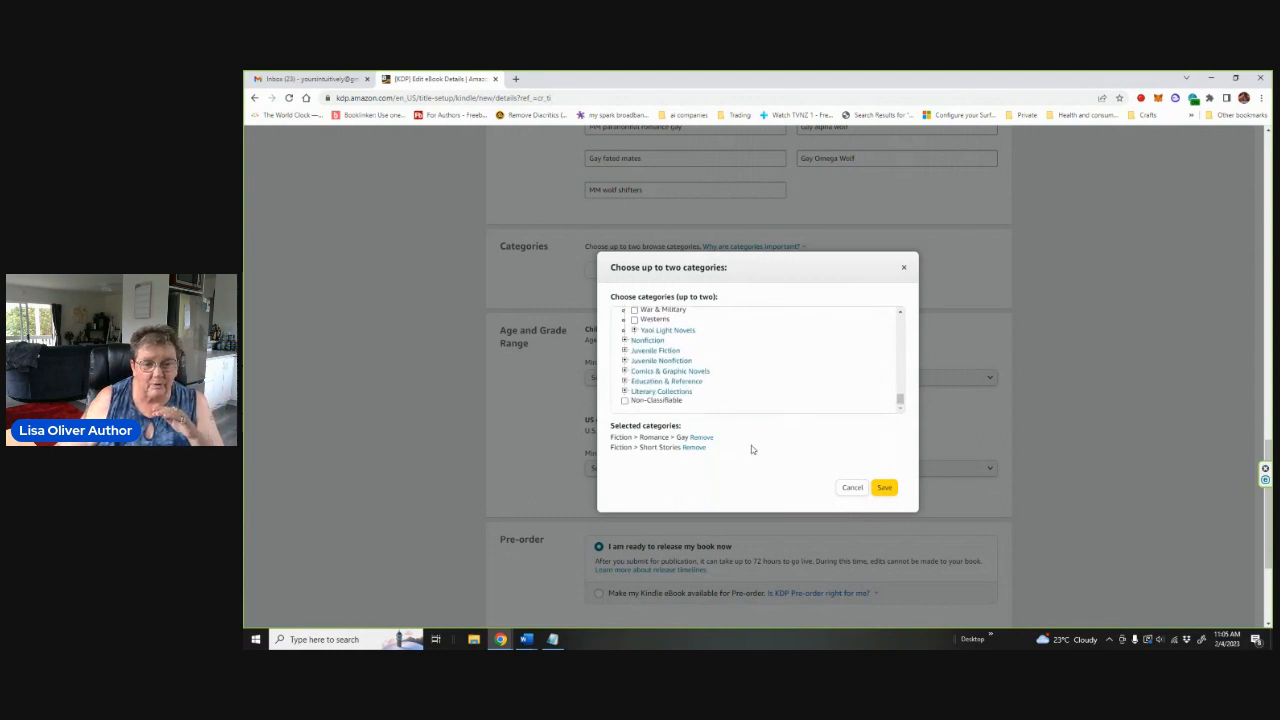
pyautogui.click(884, 487)
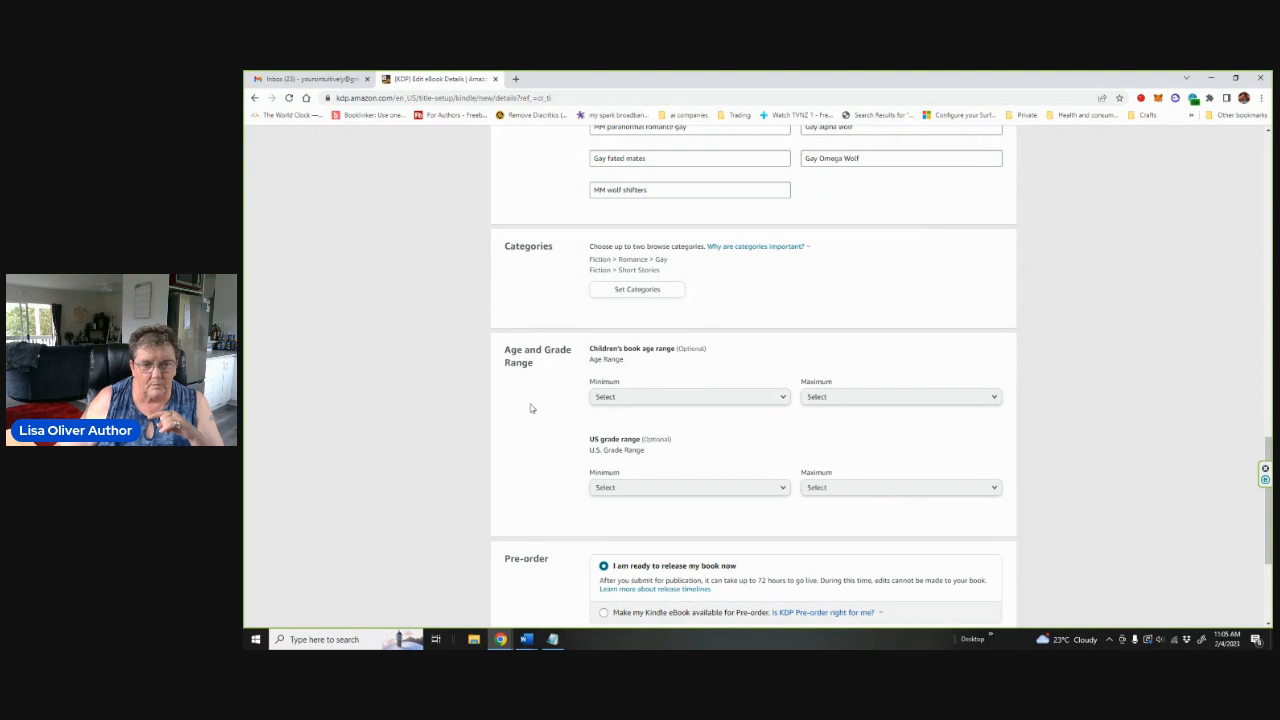
# Set the minimum of the children's book age range to 18+
pyautogui.scroll(-1, 531, 408)
pyautogui.scroll(-1, 531, 408)
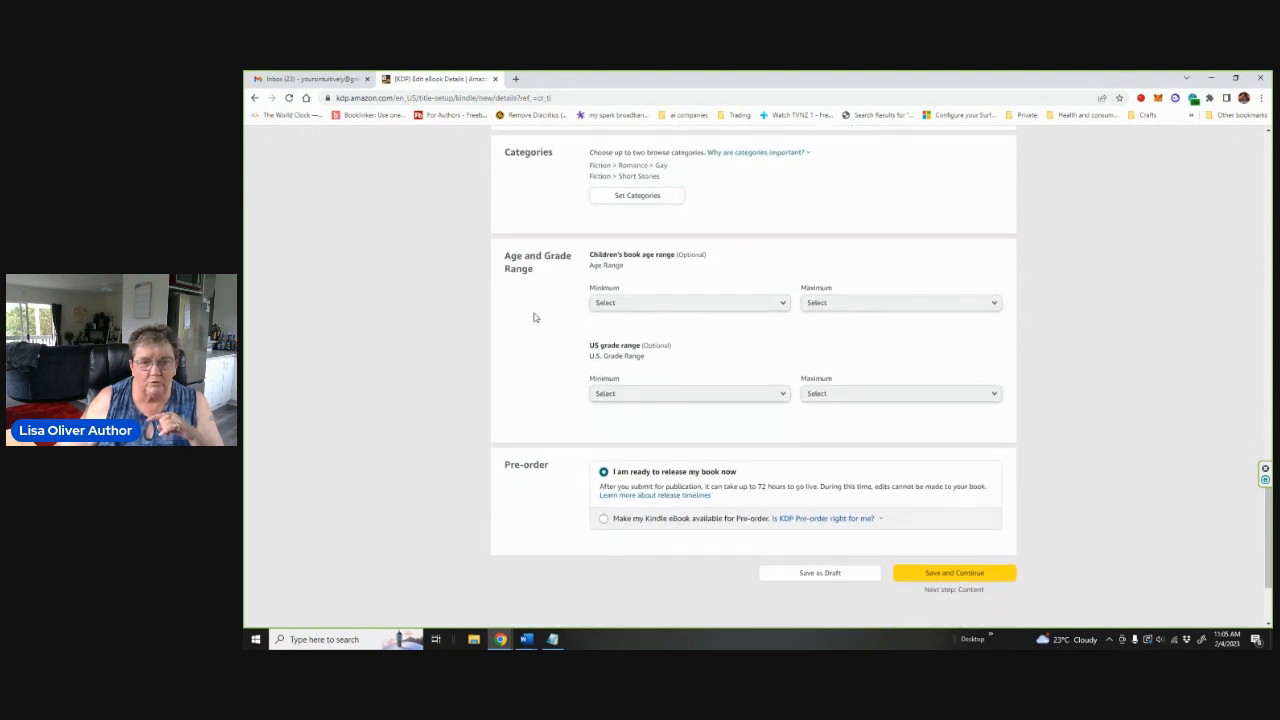
pyautogui.click(783, 305)
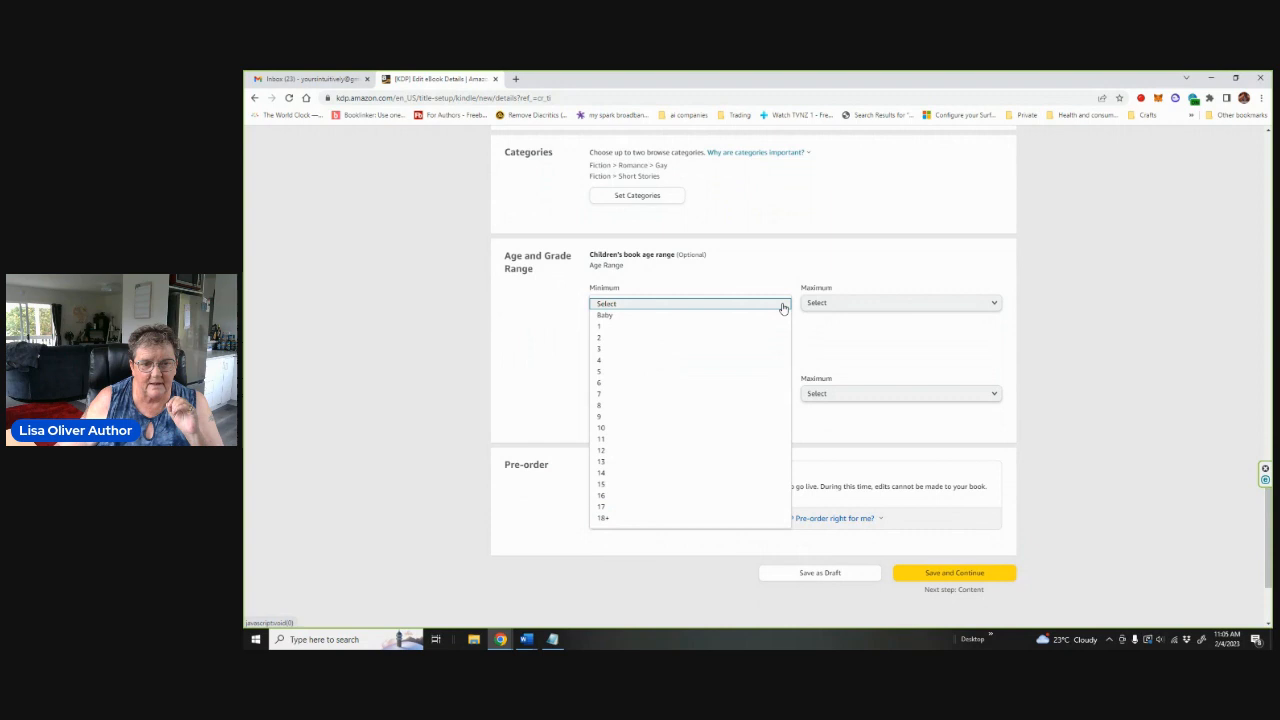
pyautogui.click(614, 519)
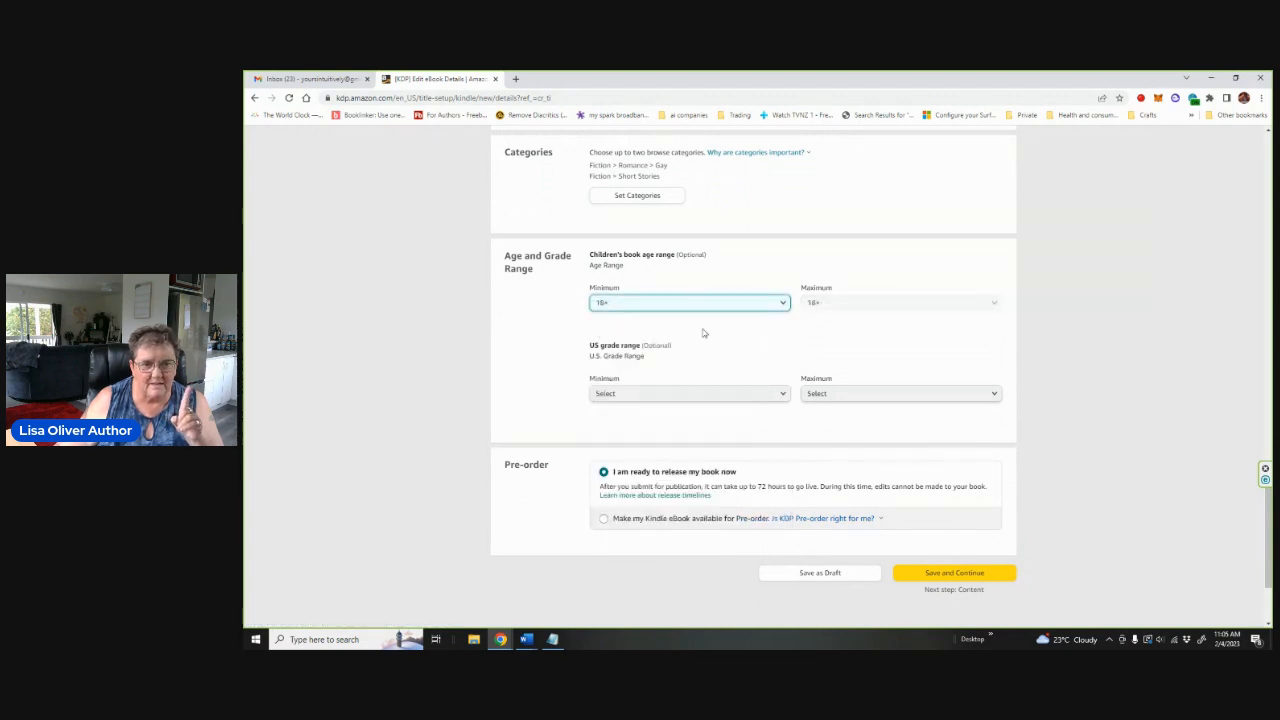
pyautogui.click(770, 310)
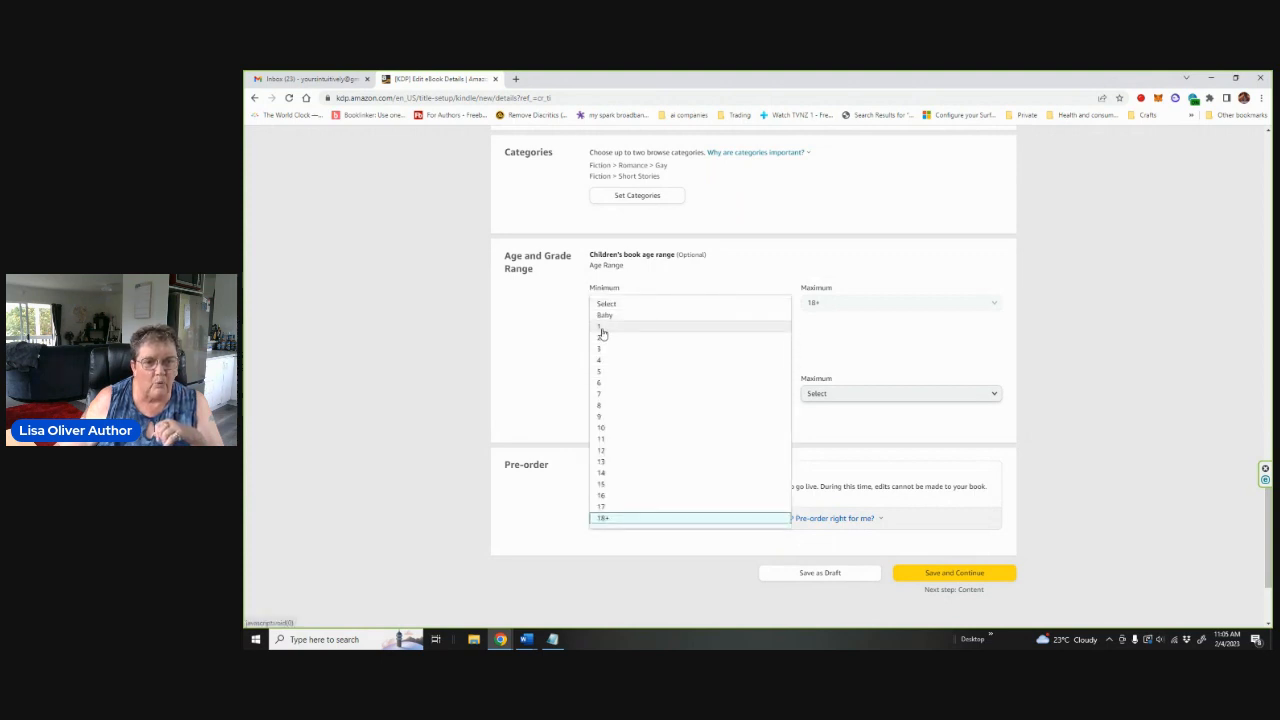
pyautogui.click(843, 302)
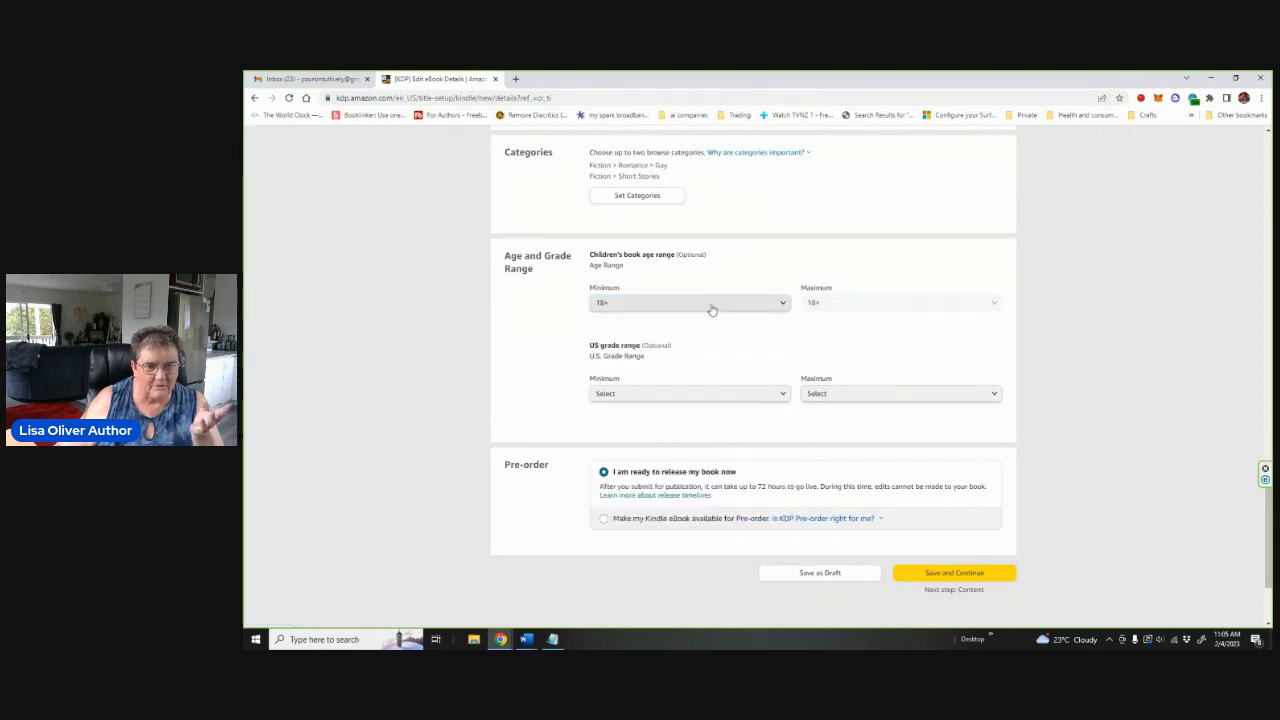
pyautogui.scroll(-2, 582, 354)
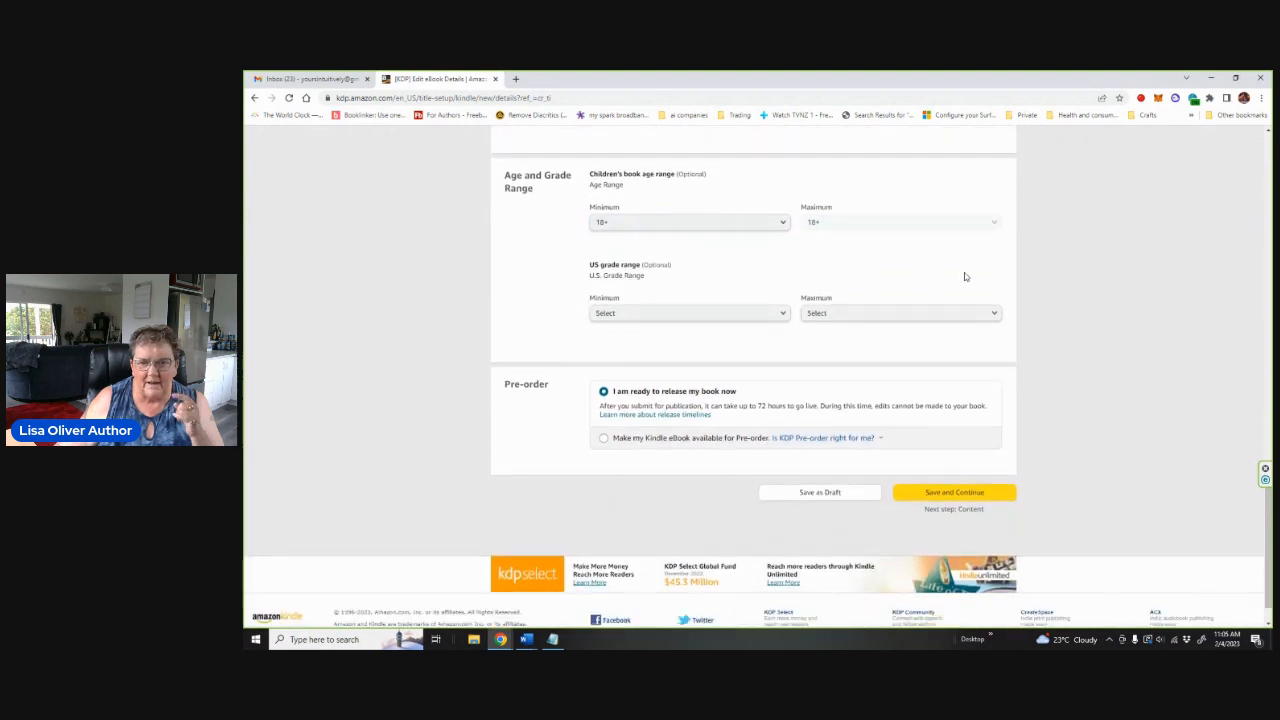
pyautogui.click(629, 319)
pyautogui.click(661, 316)
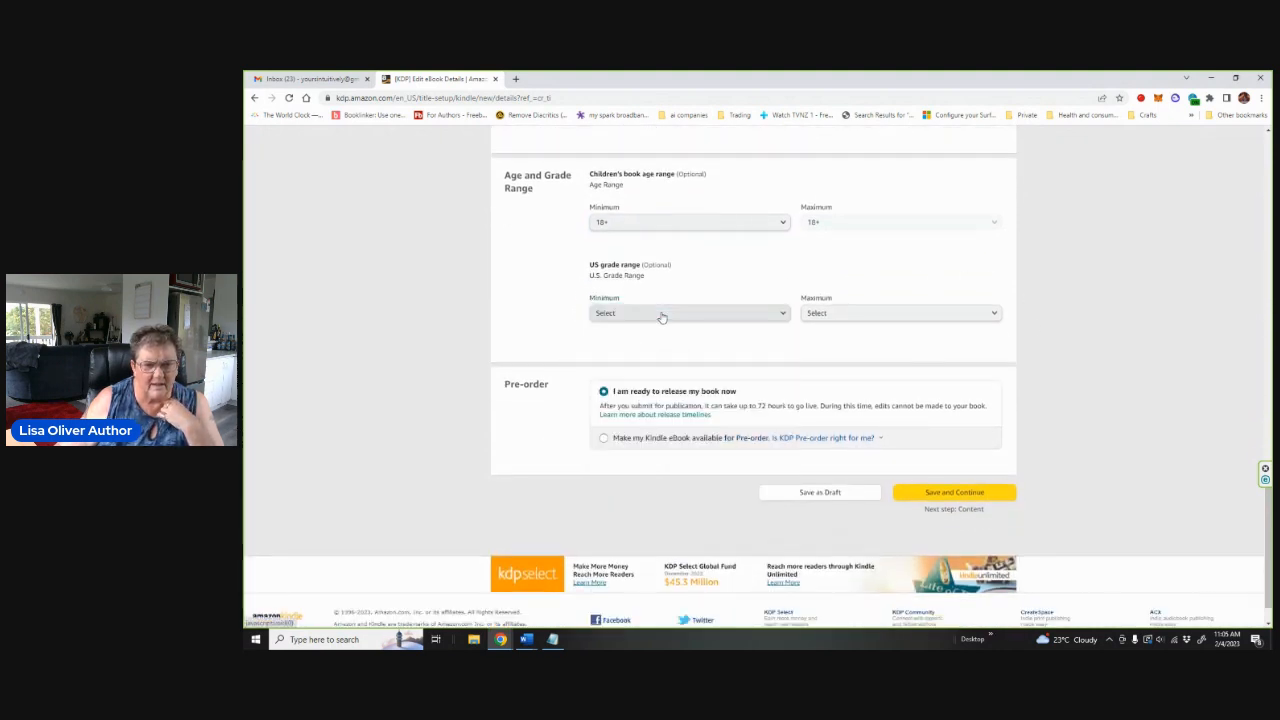
# Try the Pre-order option and browse its release-date calendar, and return the setting to "I am ready to release my book now"
pyautogui.scroll(-1, 549, 308)
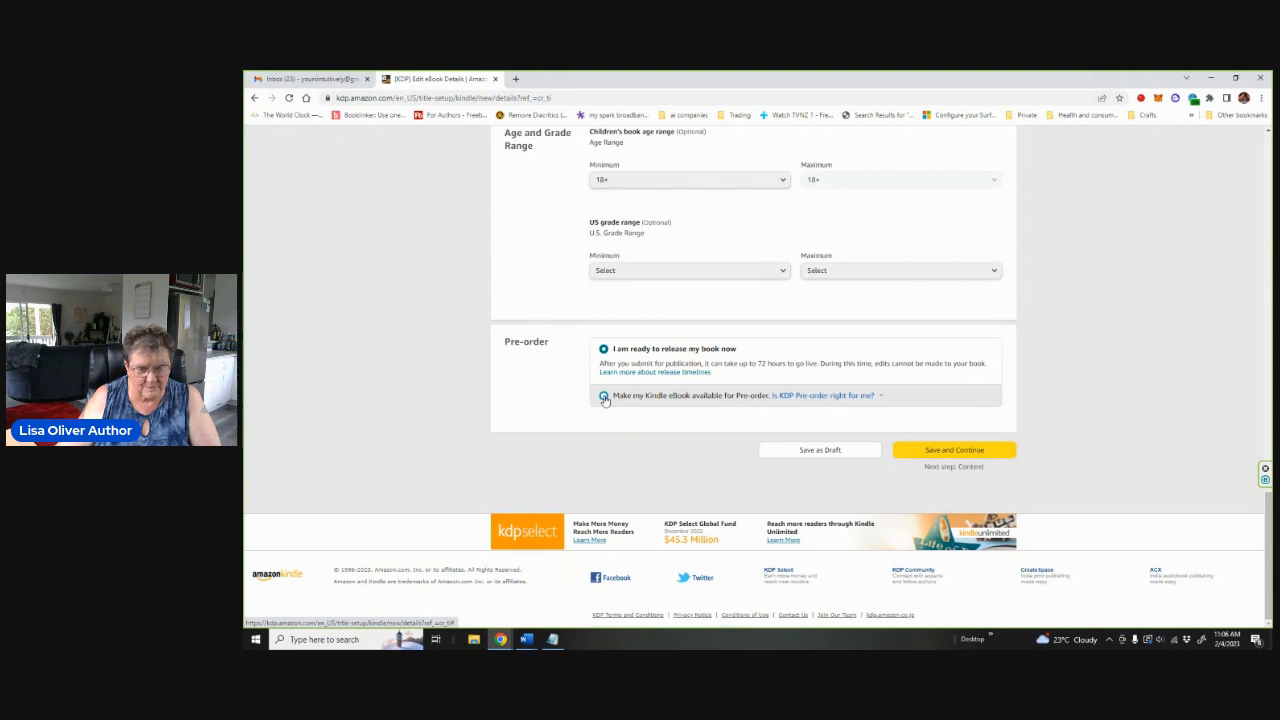
pyautogui.scroll(1, 604, 400)
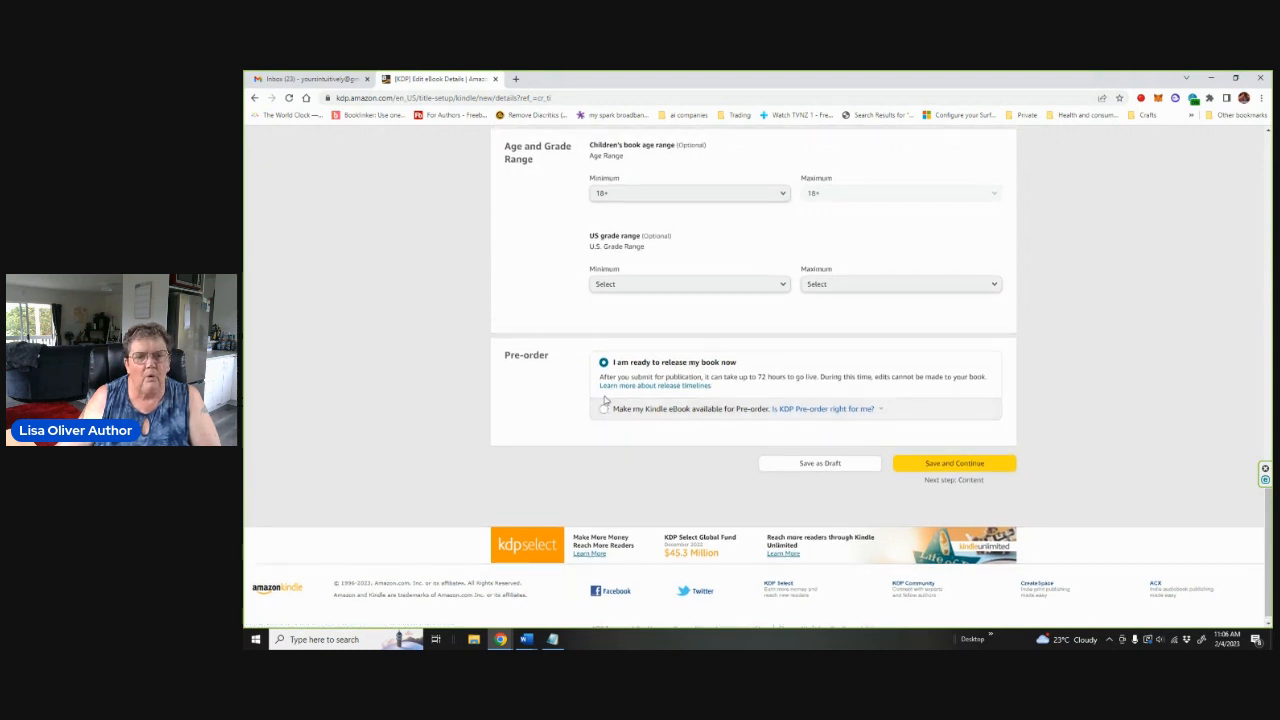
pyautogui.scroll(-1, 1062, 366)
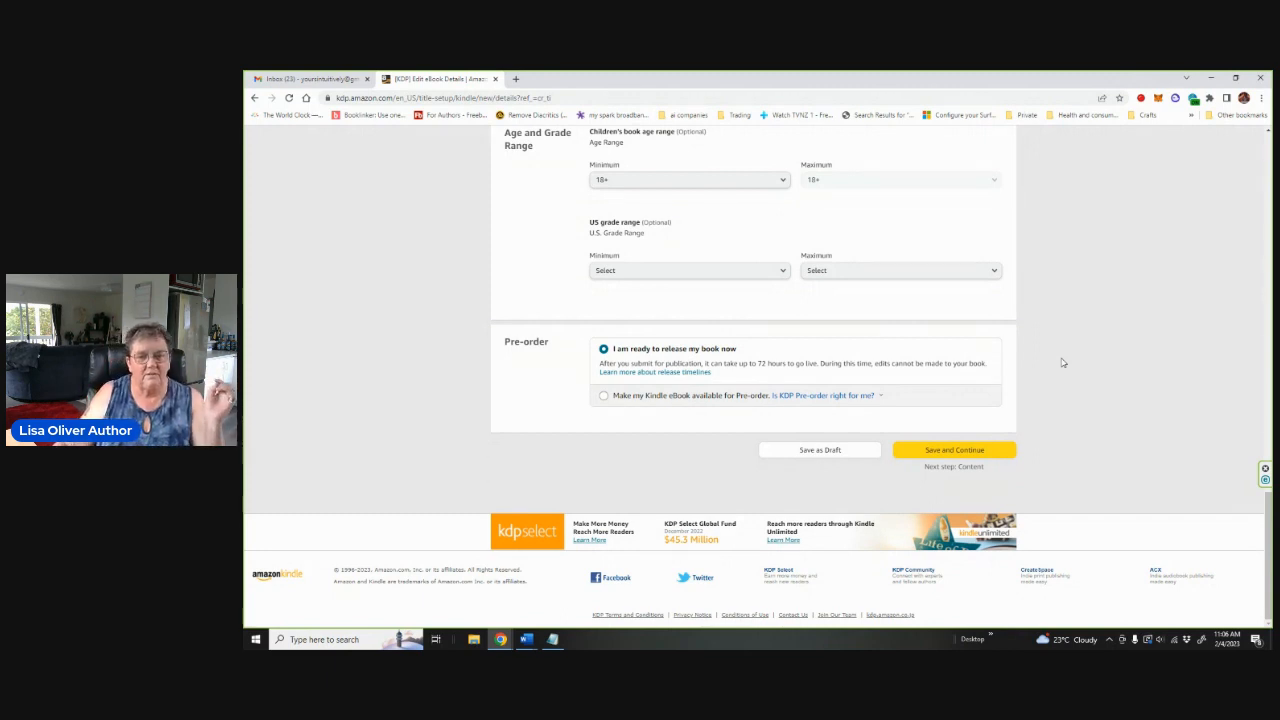
pyautogui.click(603, 396)
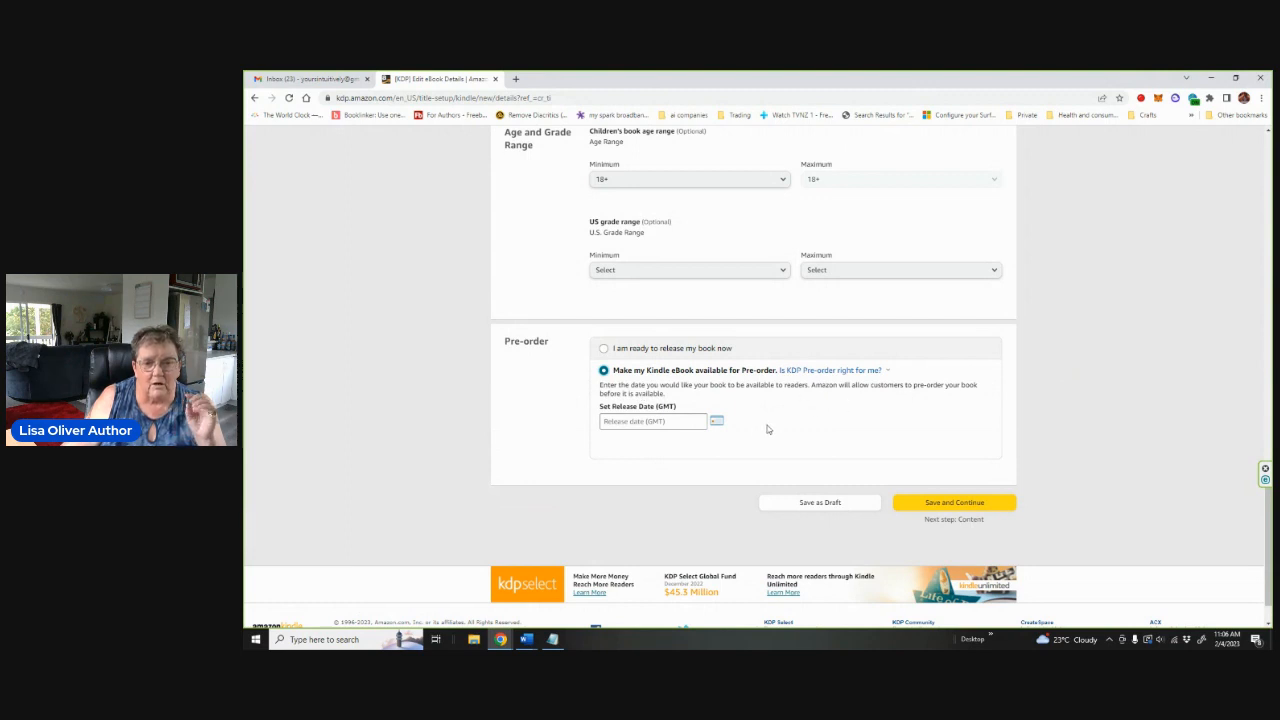
pyautogui.click(717, 422)
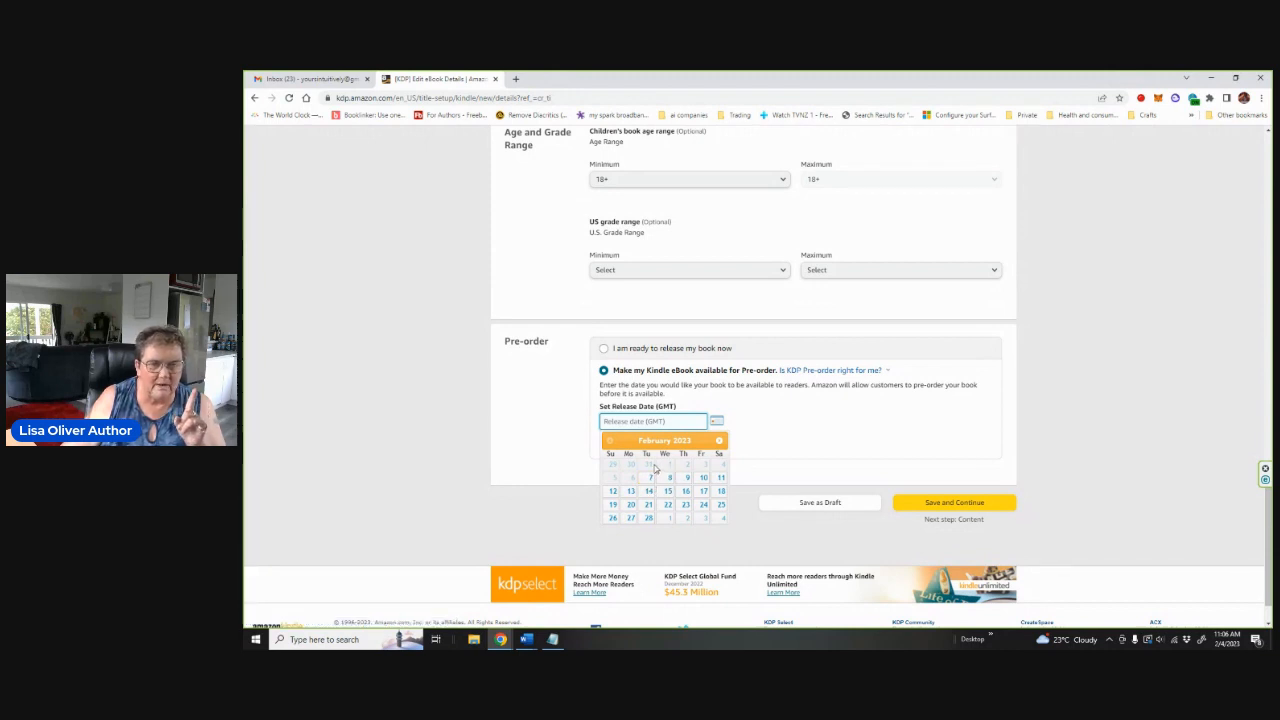
pyautogui.scroll(1, 655, 469)
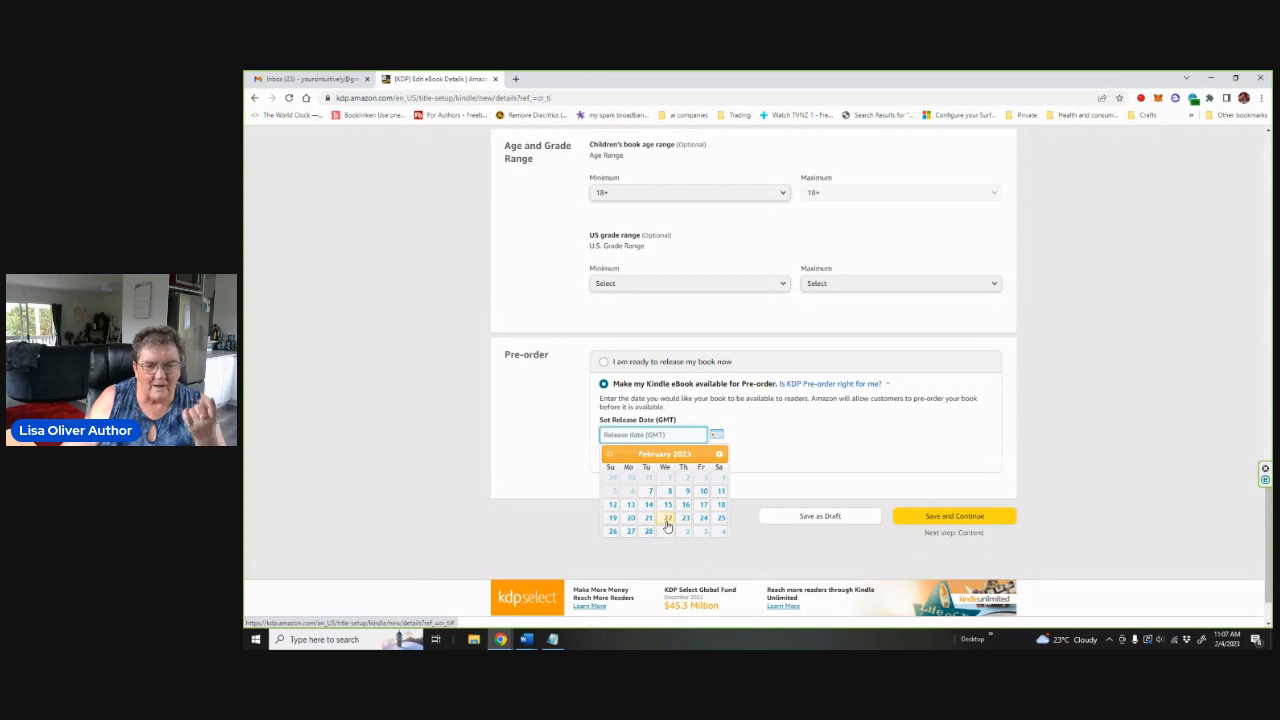
pyautogui.click(719, 455)
pyautogui.click(719, 455)
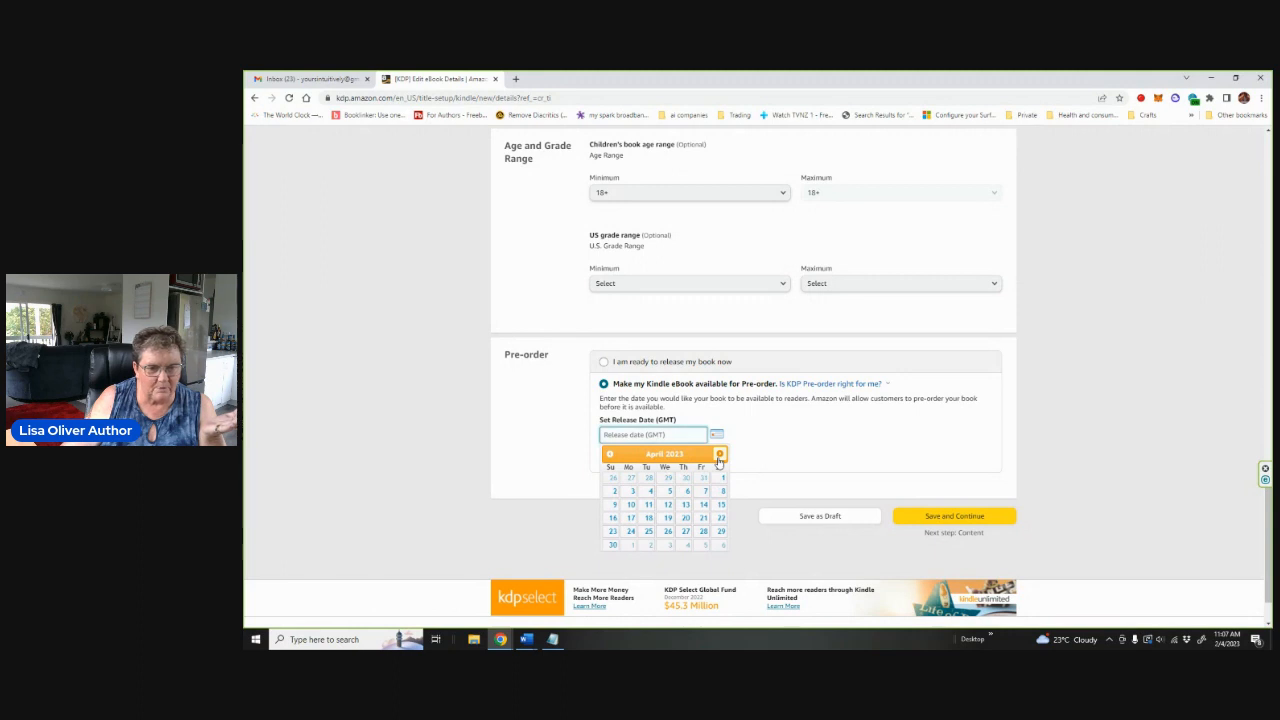
pyautogui.scroll(1, 718, 462)
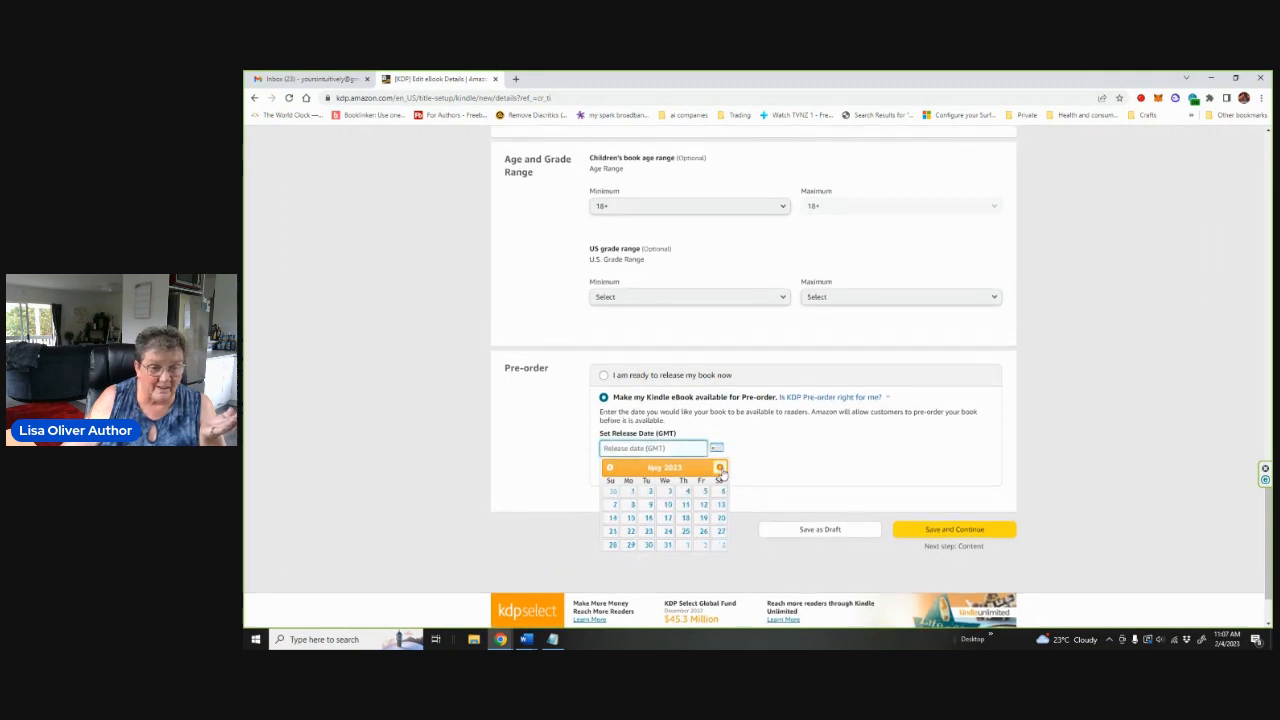
pyautogui.click(787, 450)
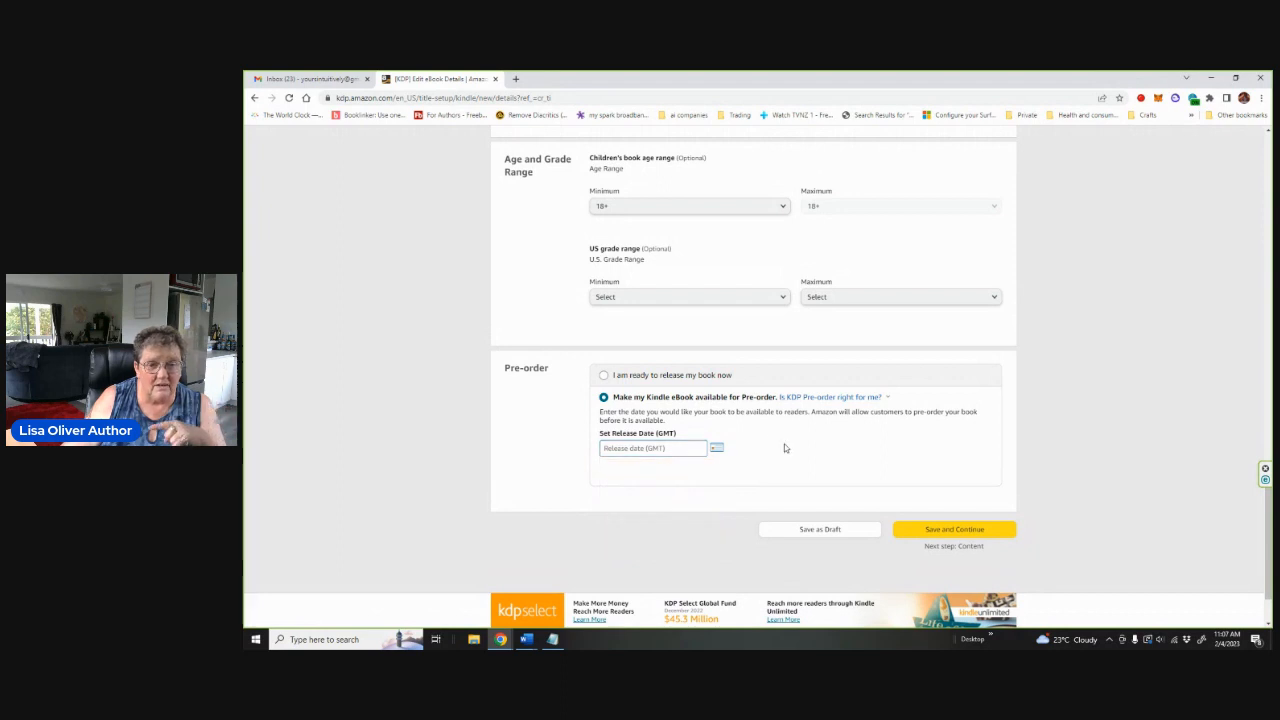
pyautogui.click(603, 375)
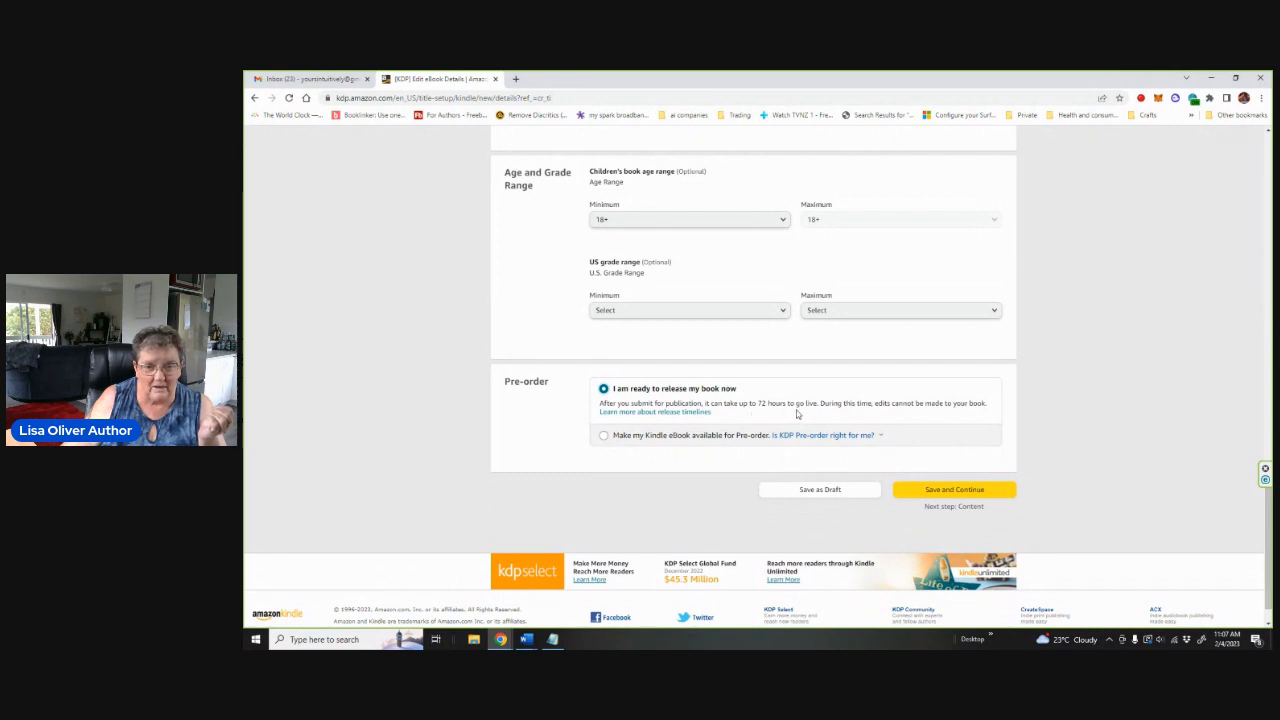
# Try to save the book details and continue to Content, and check the flagged Description field
pyautogui.scroll(1, 798, 414)
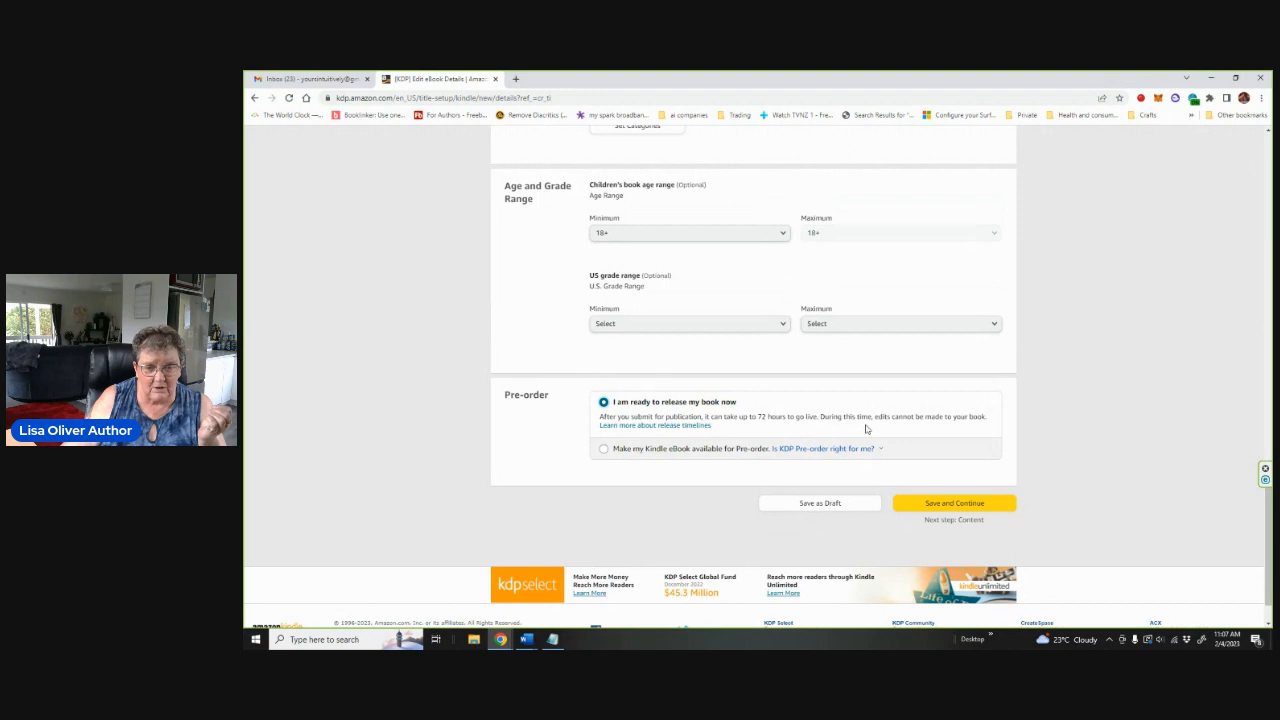
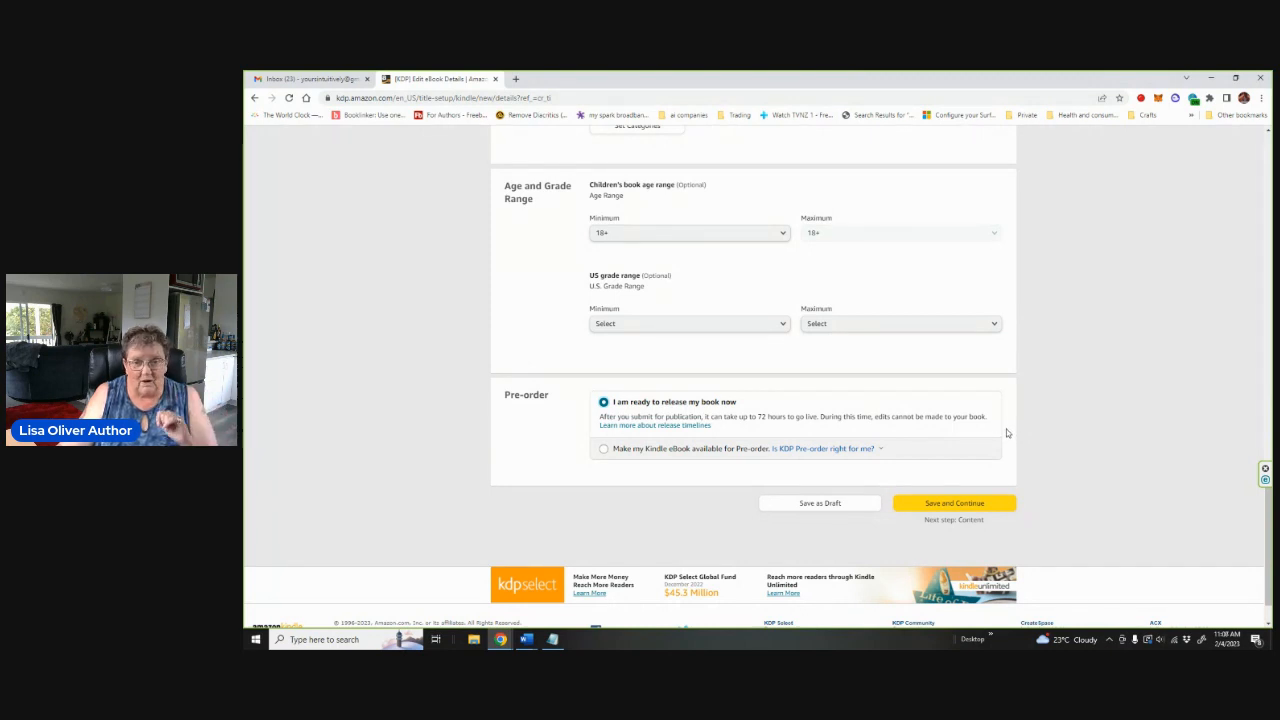
pyautogui.click(967, 504)
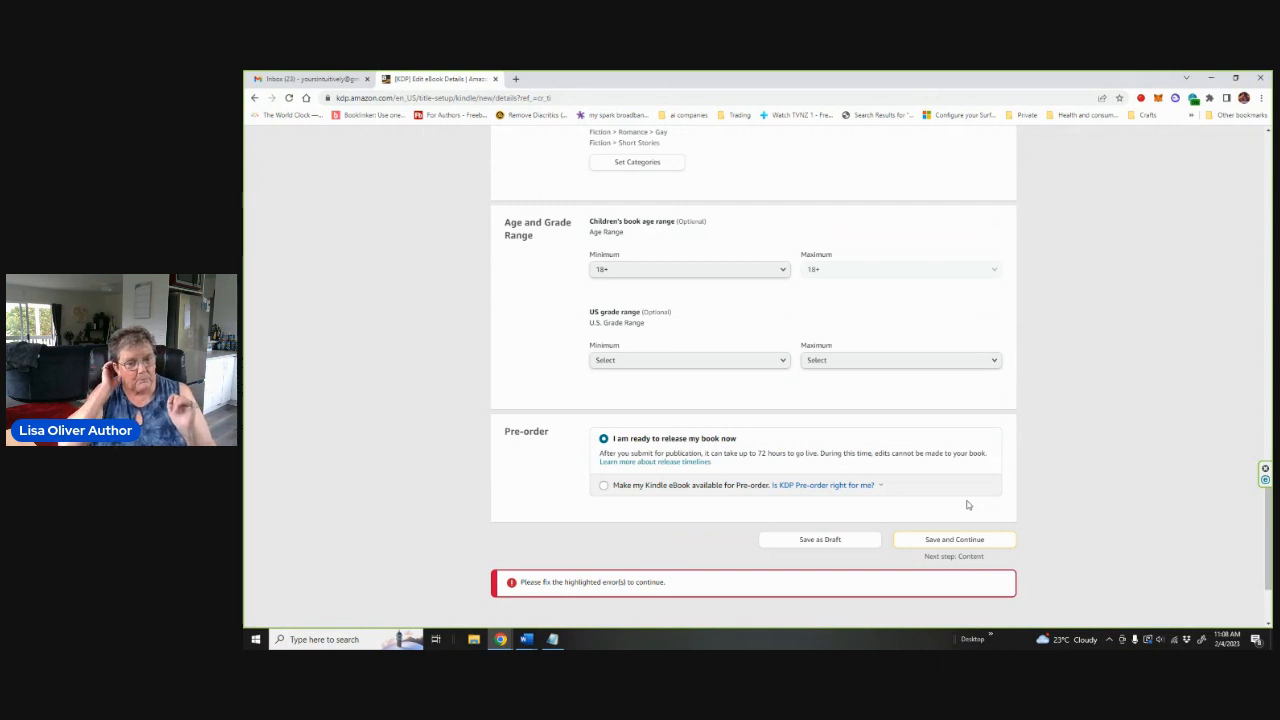
pyautogui.scroll(8, 963, 440)
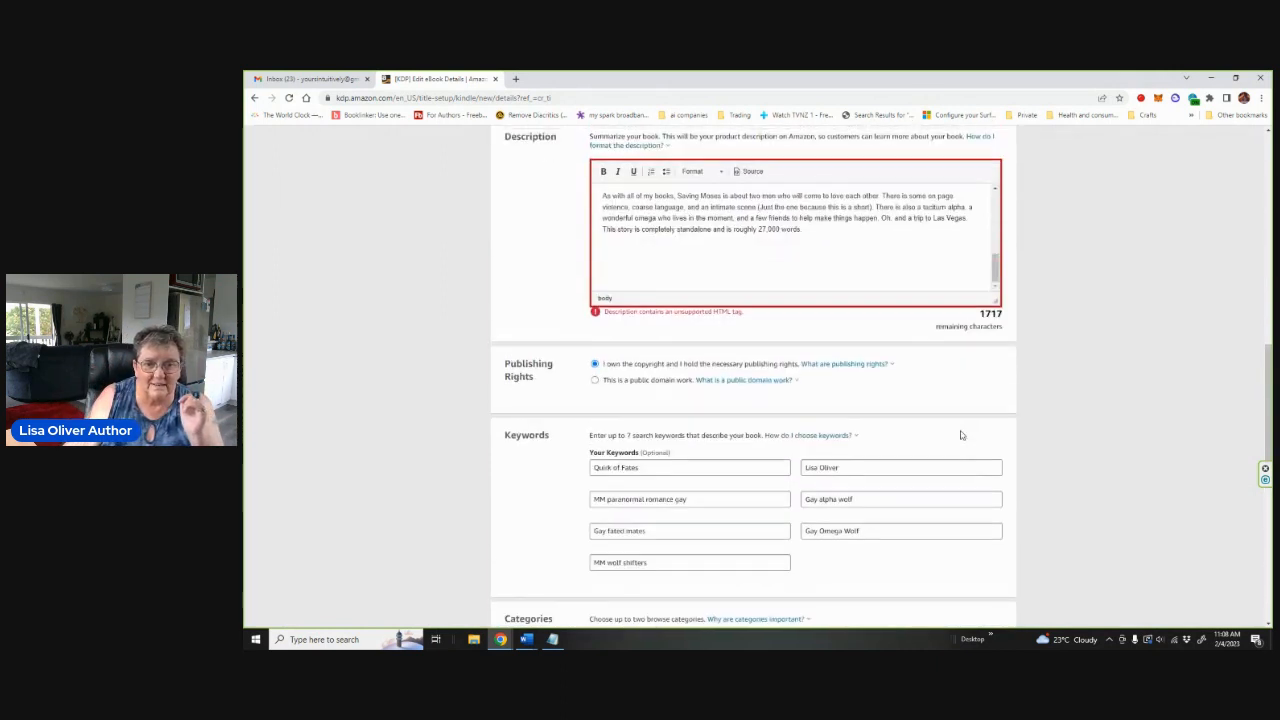
pyautogui.scroll(3, 830, 318)
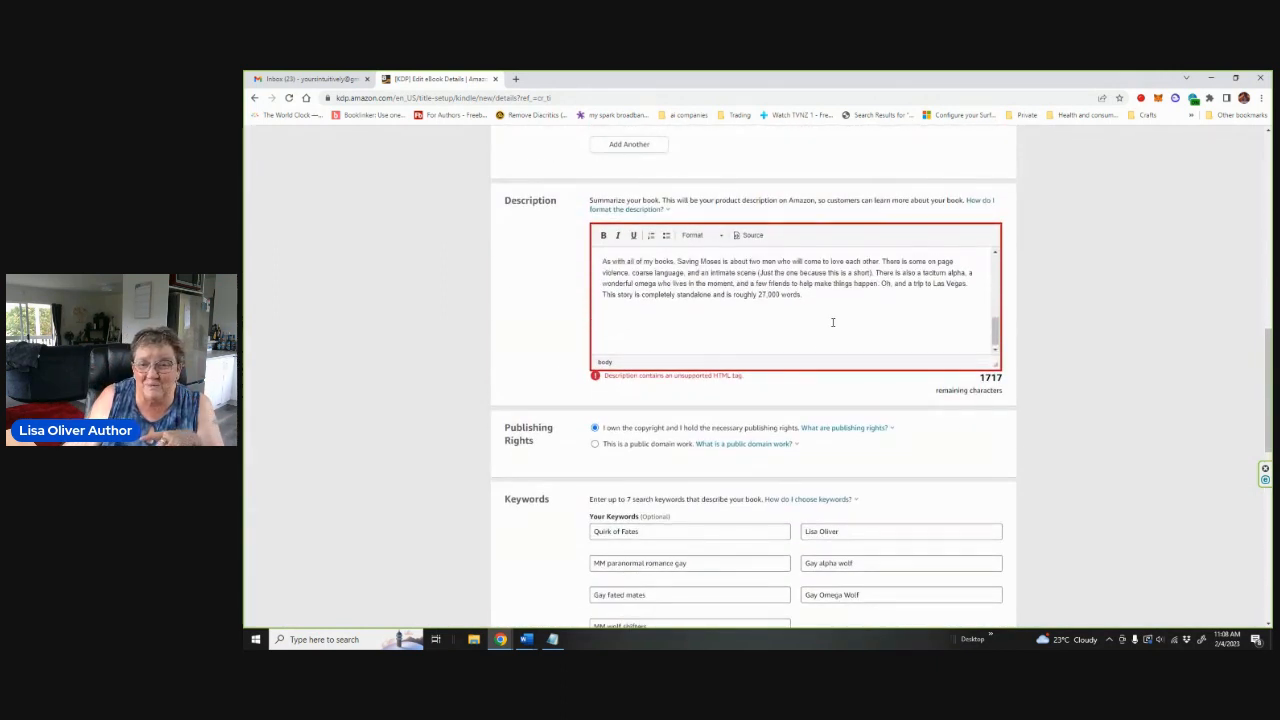
# Cut the whole book description and paste it into a blank Notepad document to strip its formatting
pyautogui.scroll(5, 832, 320)
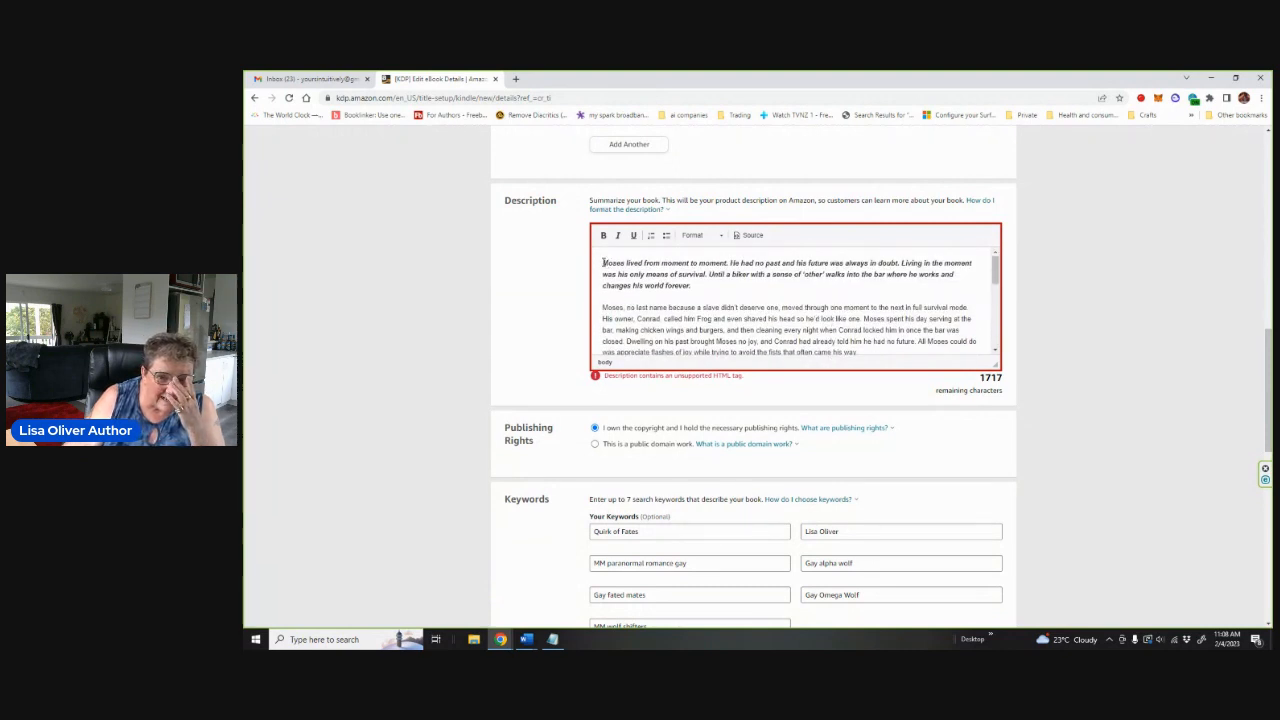
pyautogui.moveTo(604, 264); pyautogui.dragTo(863, 348)
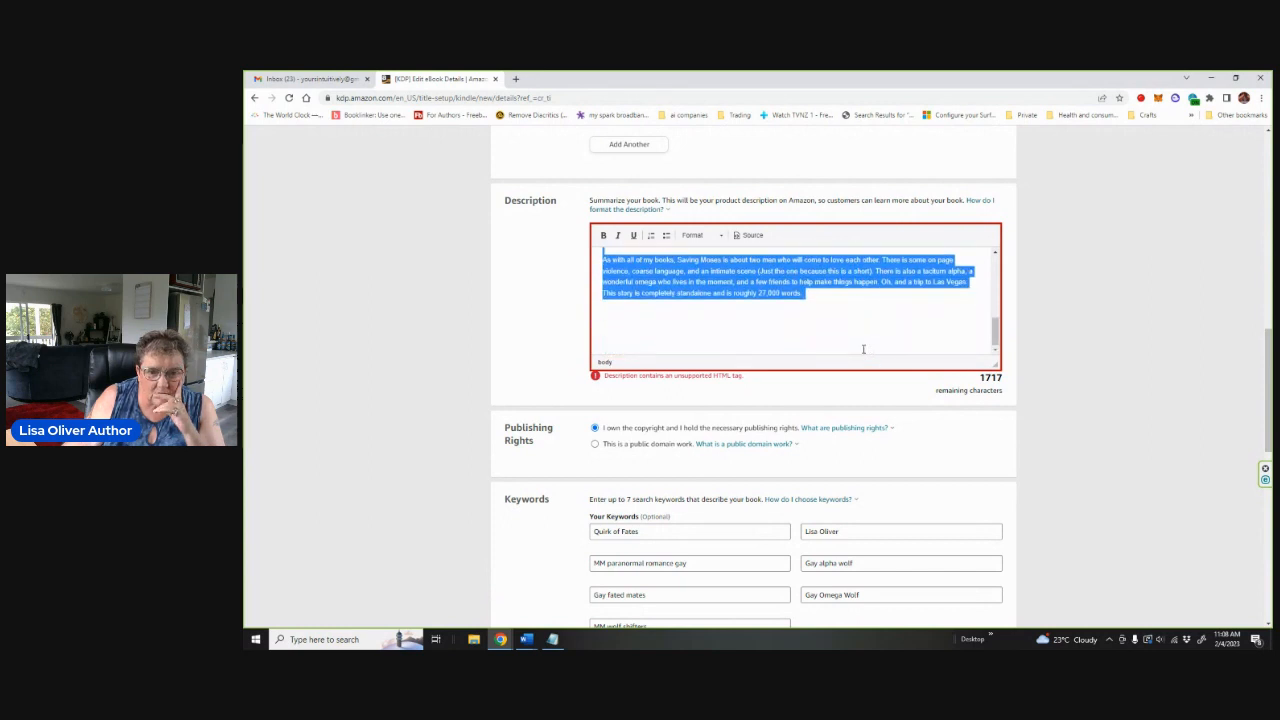
pyautogui.rightClick(696, 281)
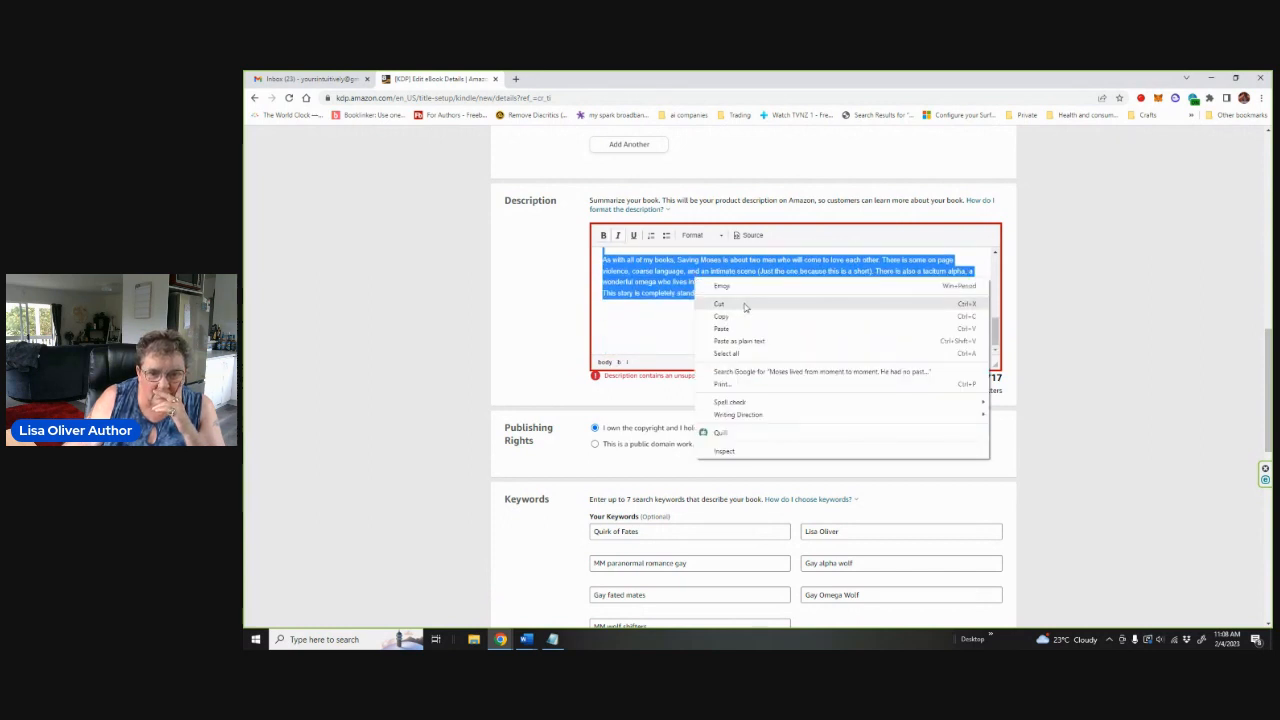
pyautogui.click(745, 303)
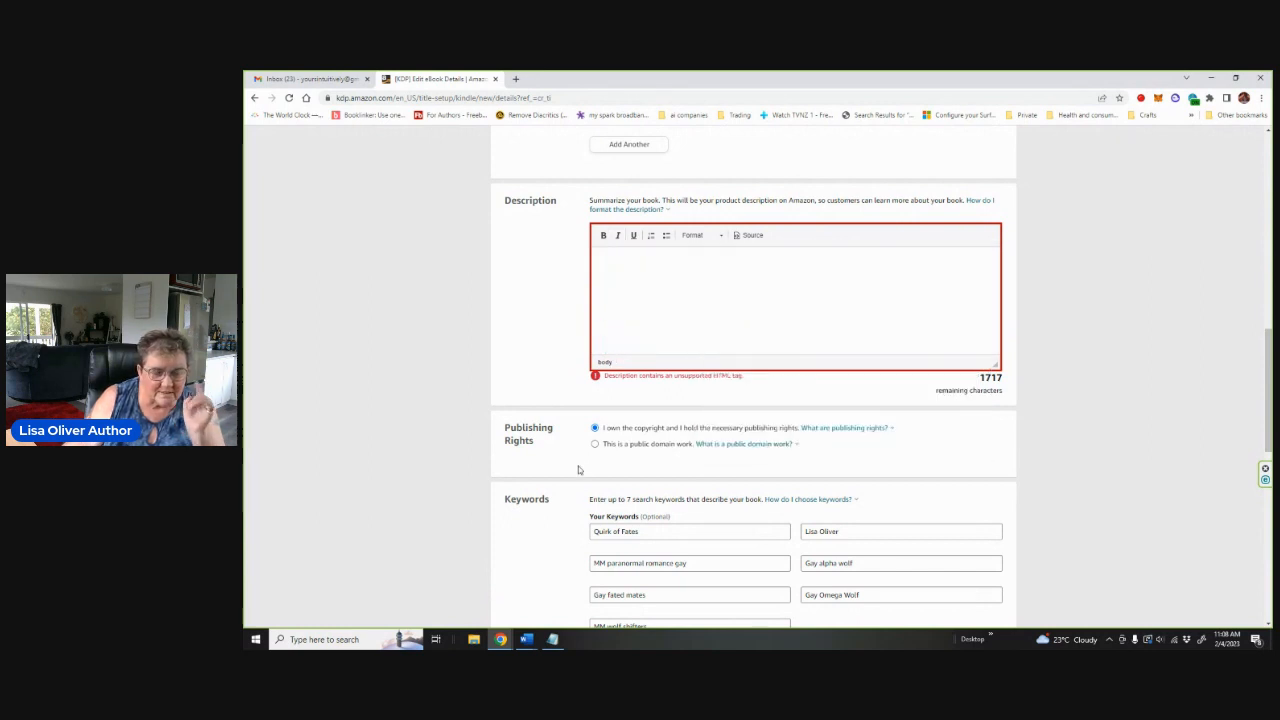
pyautogui.click(255, 639)
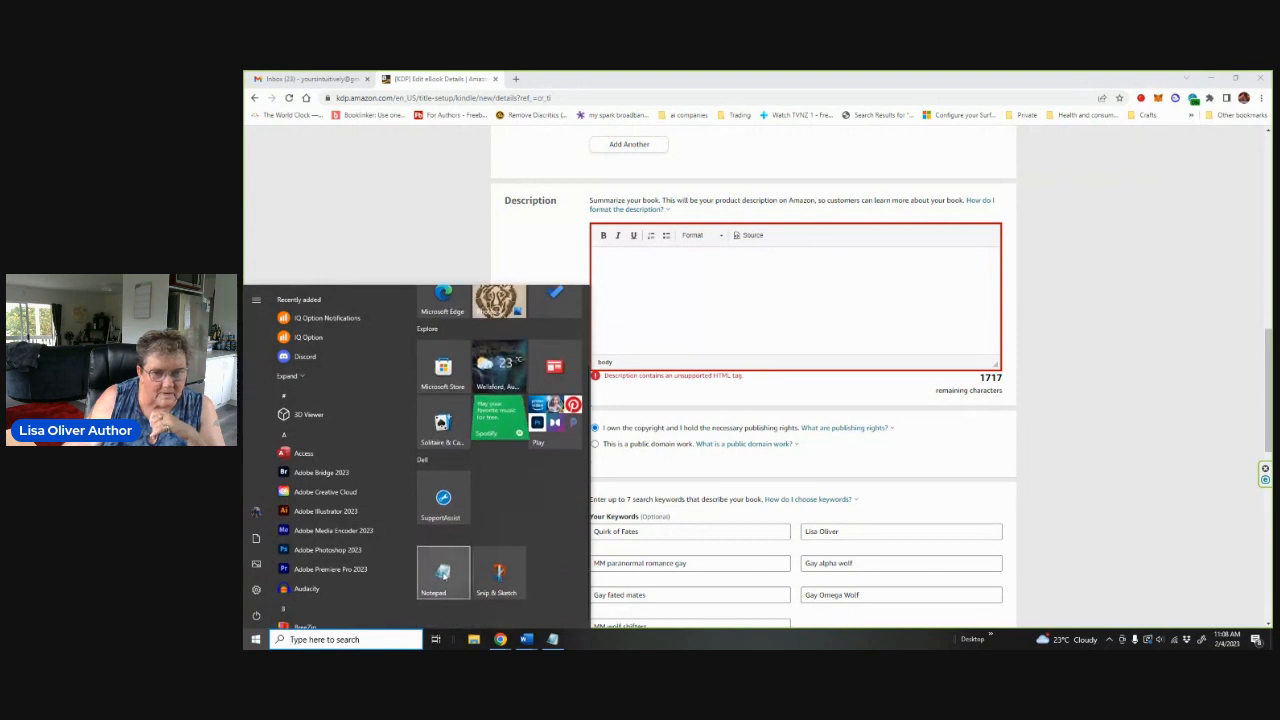
pyautogui.click(552, 639)
pyautogui.rightClick(879, 238)
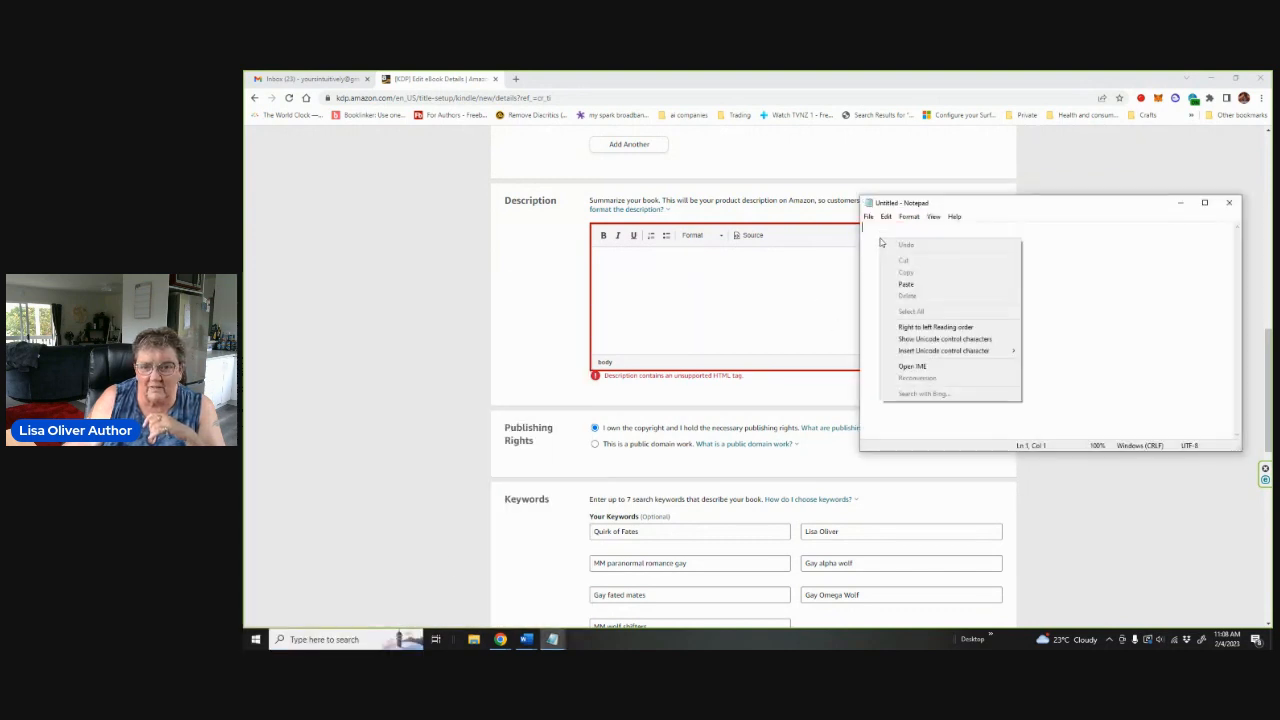
pyautogui.click(900, 283)
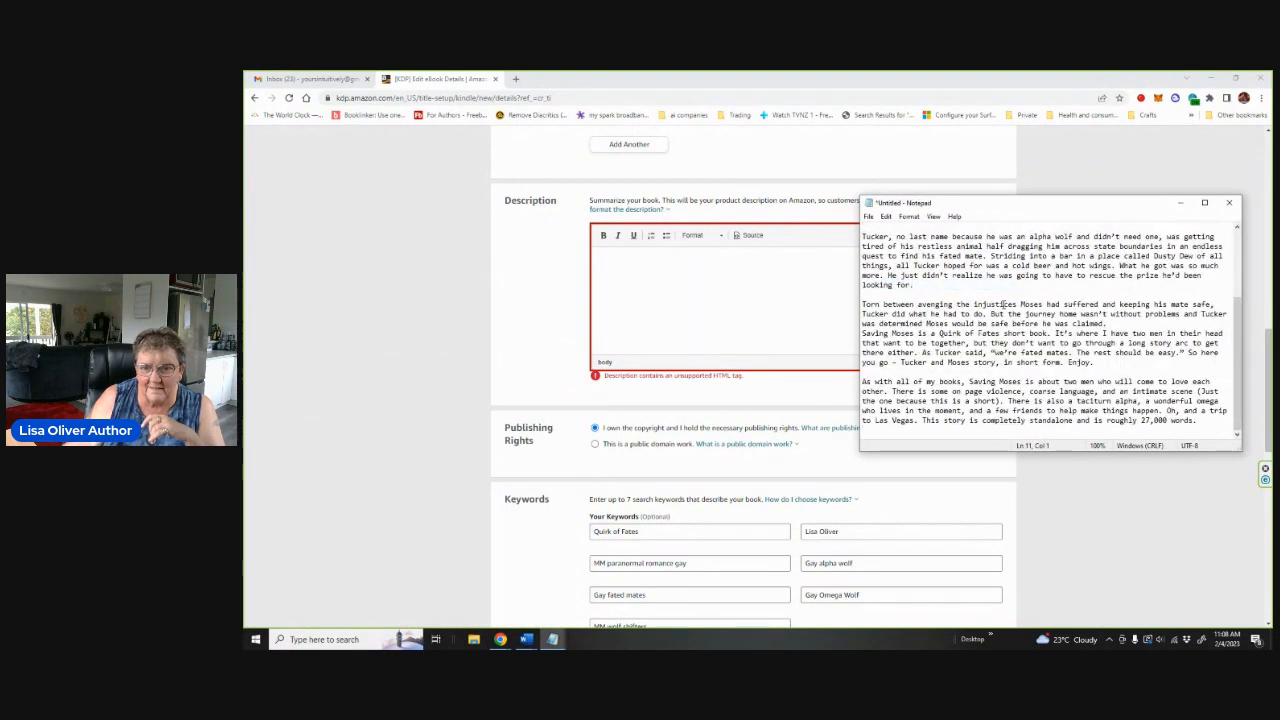
# Copy the full description text from Notepad and paste it into the empty Description field on the KDP page
pyautogui.scroll(4, 1003, 304)
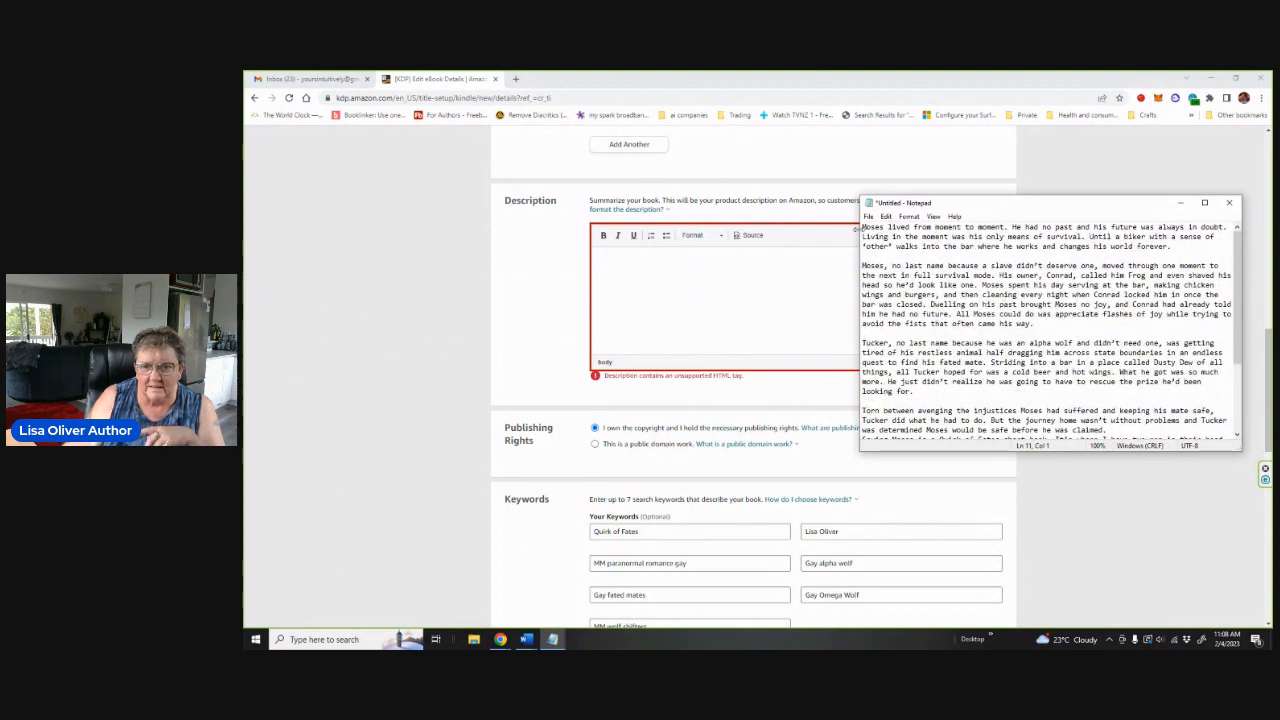
pyautogui.moveTo(862, 228); pyautogui.dragTo(1060, 445)
pyautogui.rightClick(976, 304)
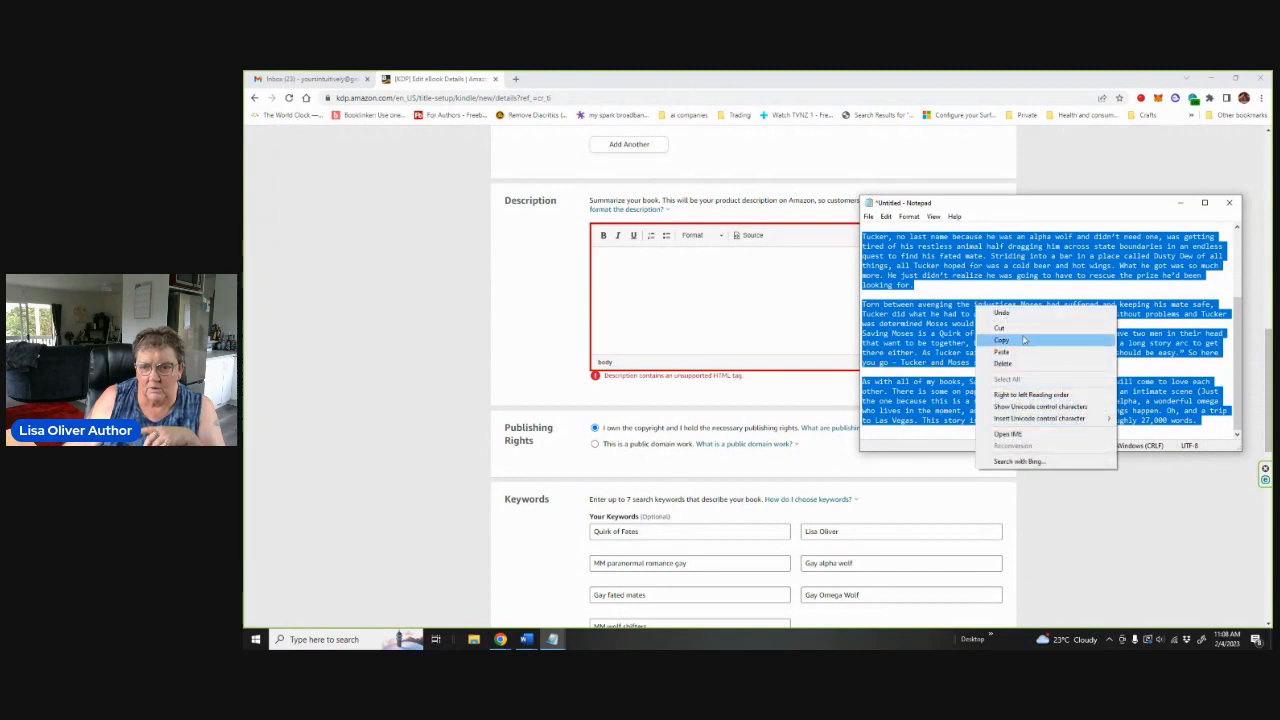
pyautogui.click(1024, 340)
pyautogui.click(613, 264)
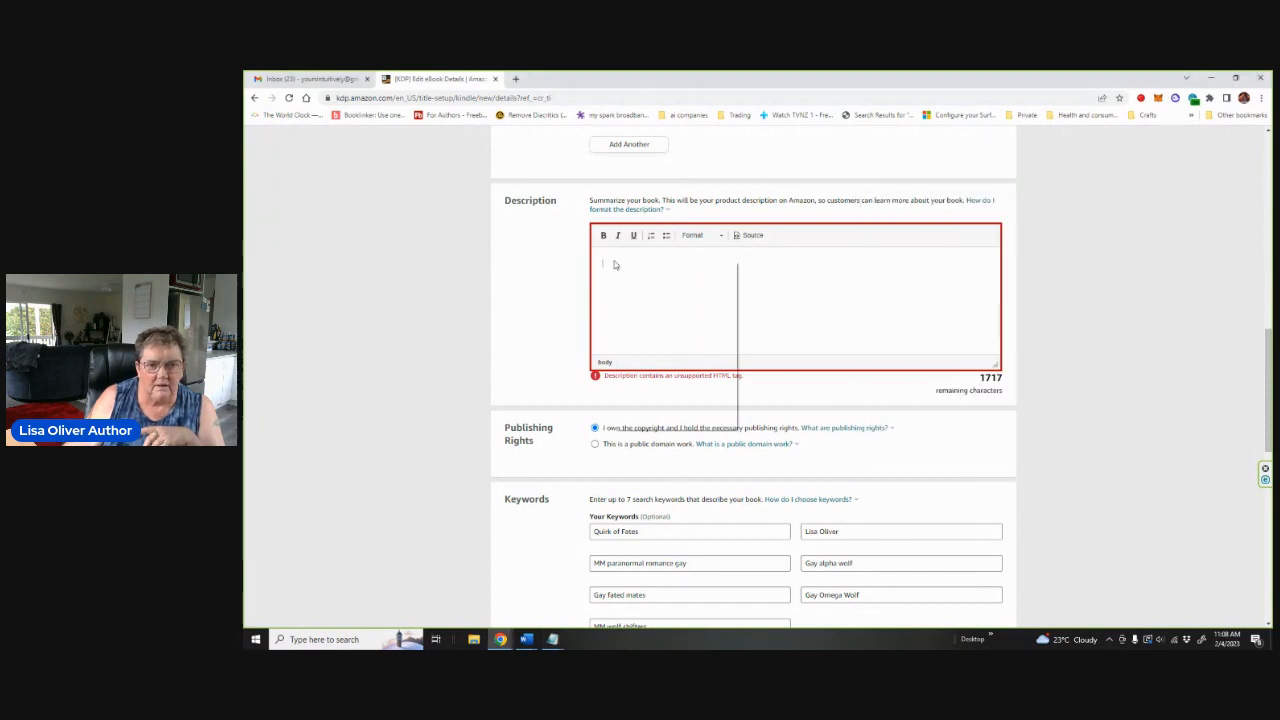
pyautogui.rightClick(614, 264)
pyautogui.click(671, 346)
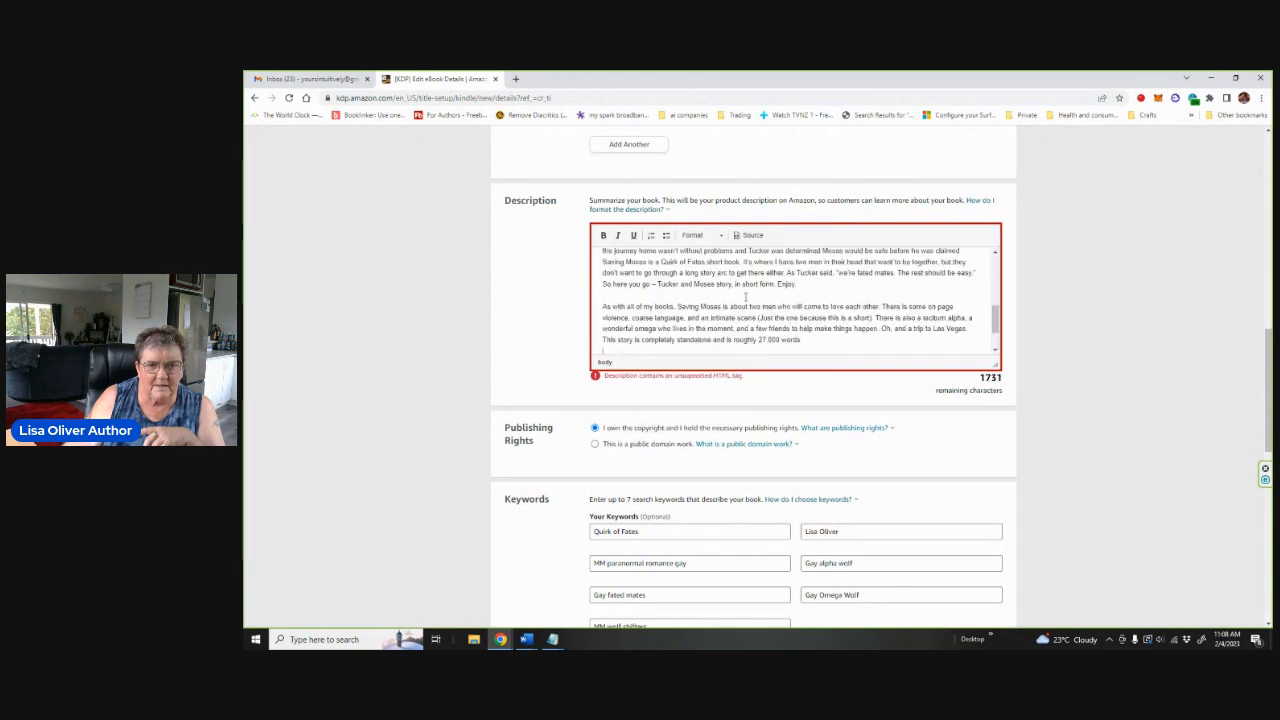
# Make the opening paragraph of the description, starting "Moses lived from moment to moment", bold and italic
pyautogui.scroll(5, 745, 297)
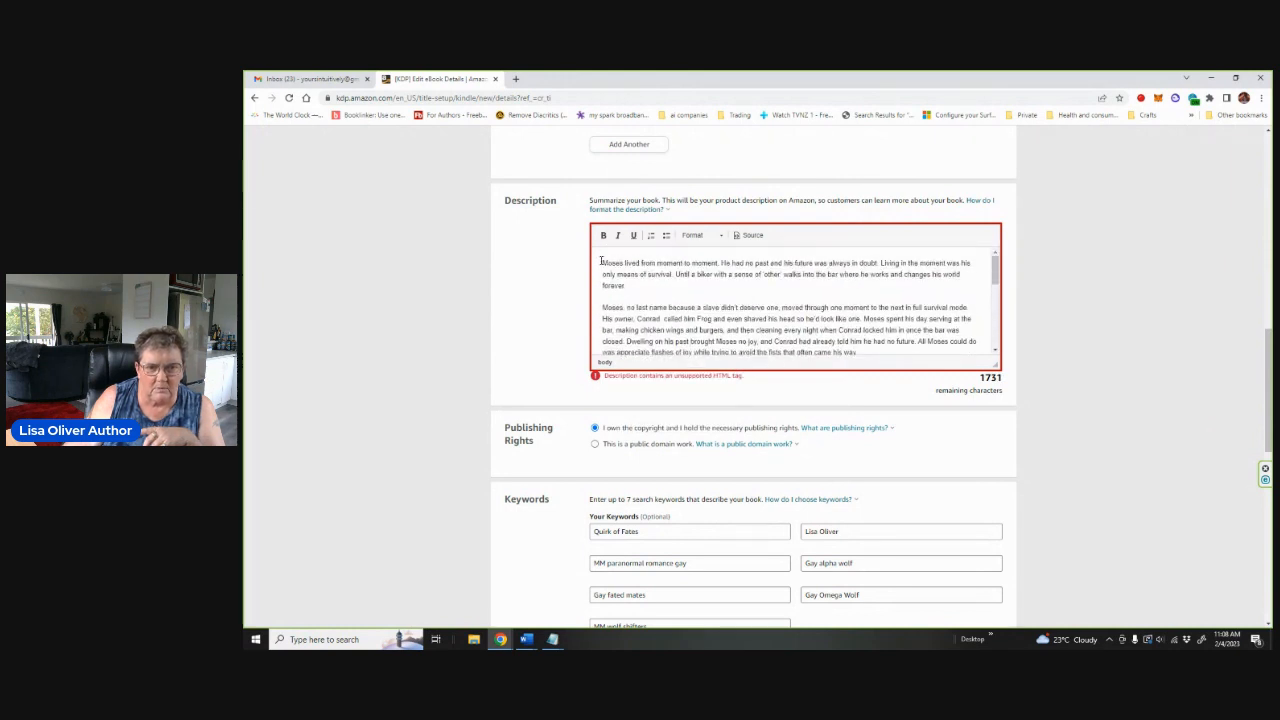
pyautogui.moveTo(601, 262); pyautogui.dragTo(626, 286)
pyautogui.click(605, 238)
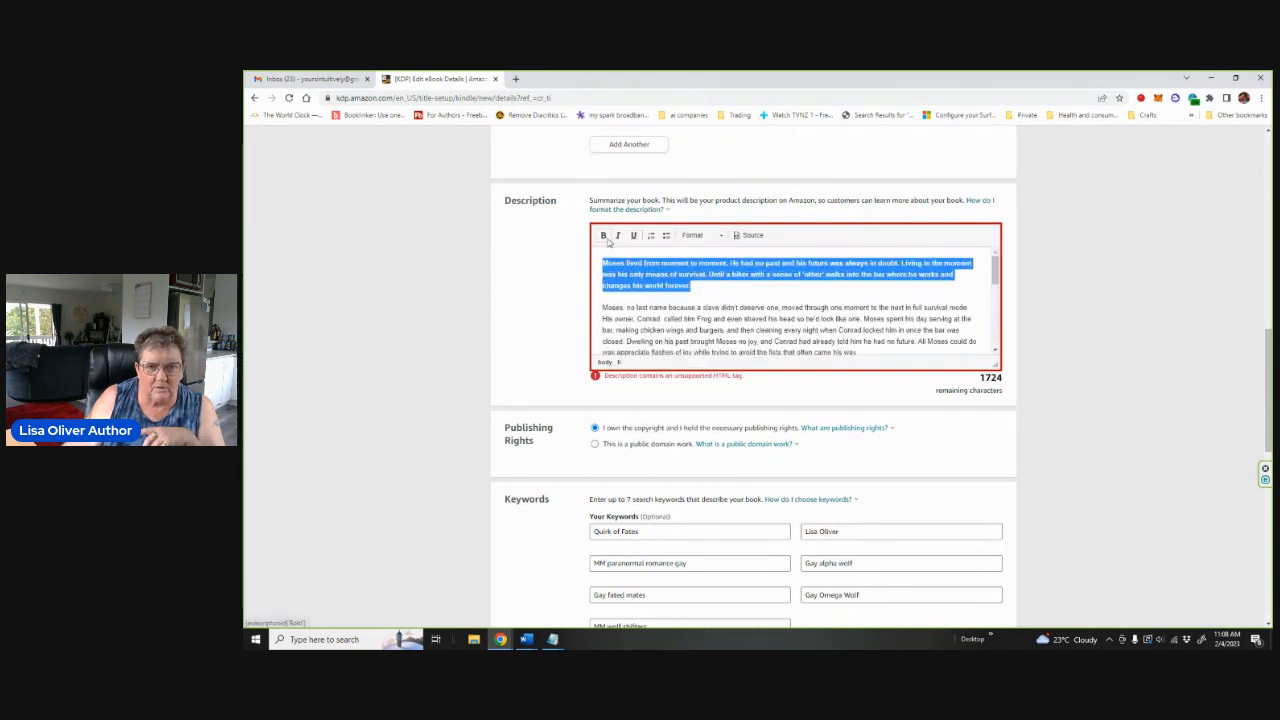
pyautogui.click(617, 235)
pyautogui.click(745, 316)
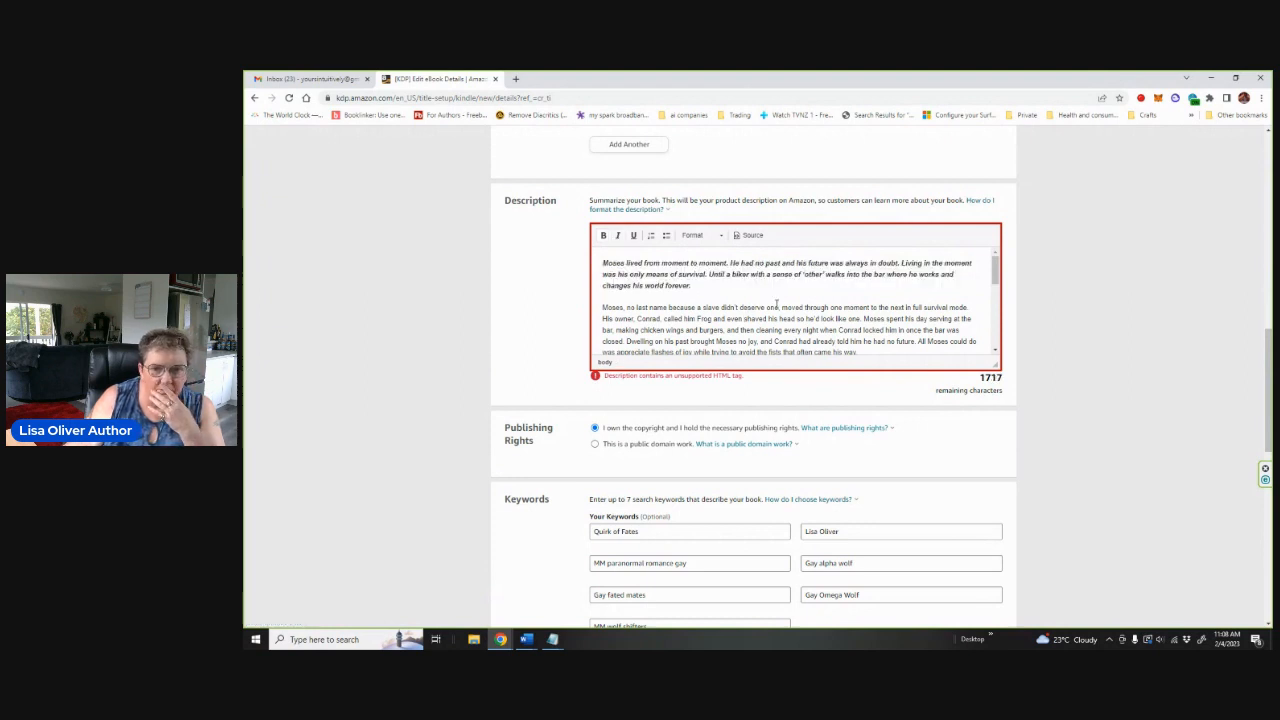
# Check the rest of the pasted description and try again to save and continue to Content
pyautogui.scroll(-10, 776, 304)
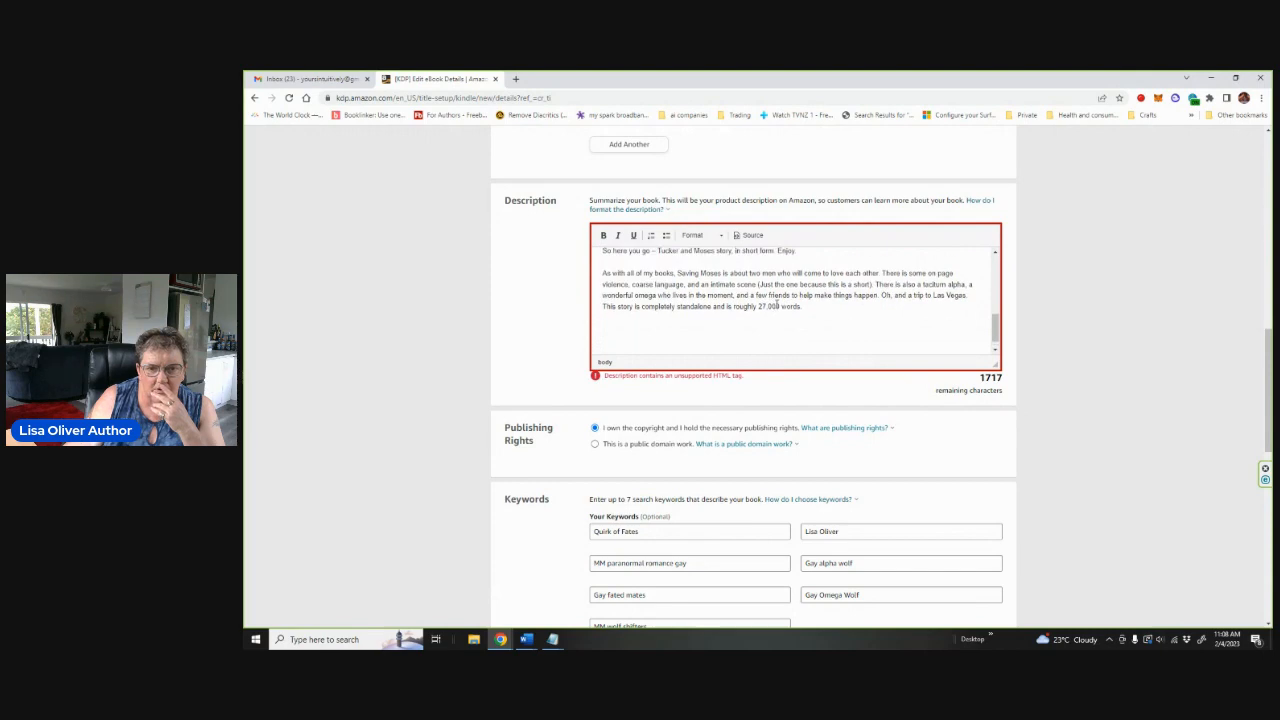
pyautogui.scroll(-8, 477, 355)
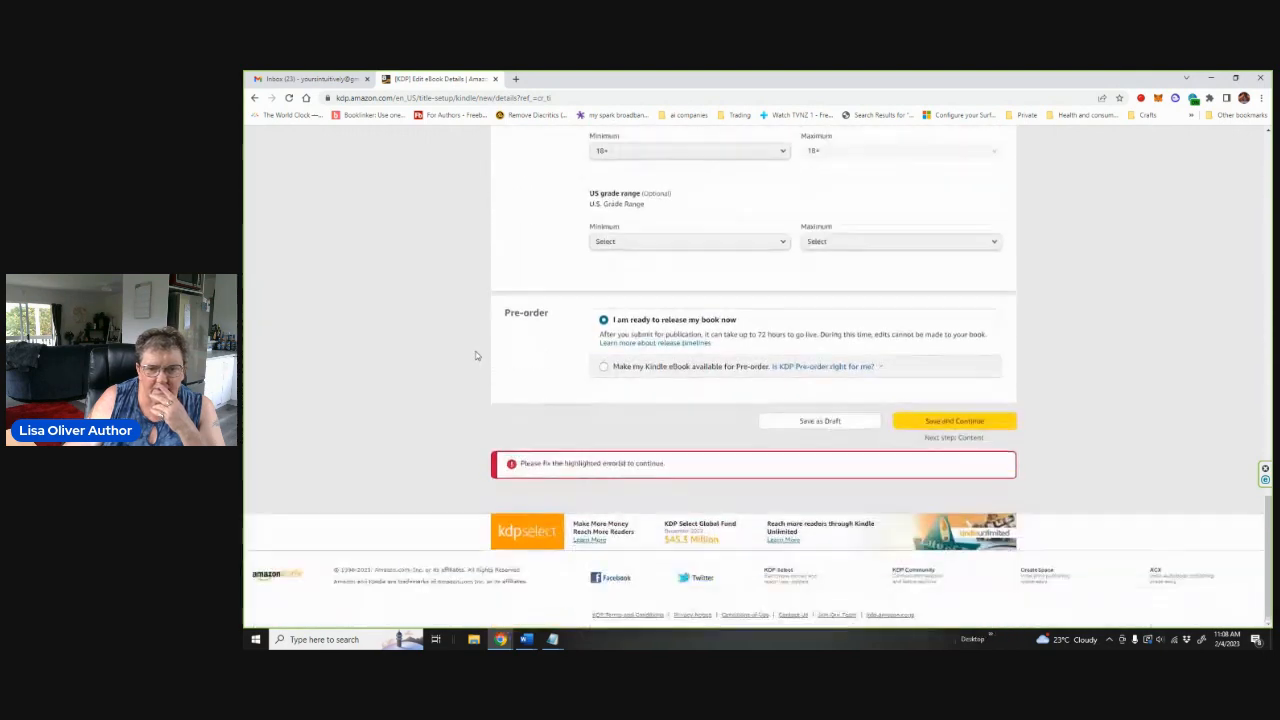
pyautogui.click(957, 422)
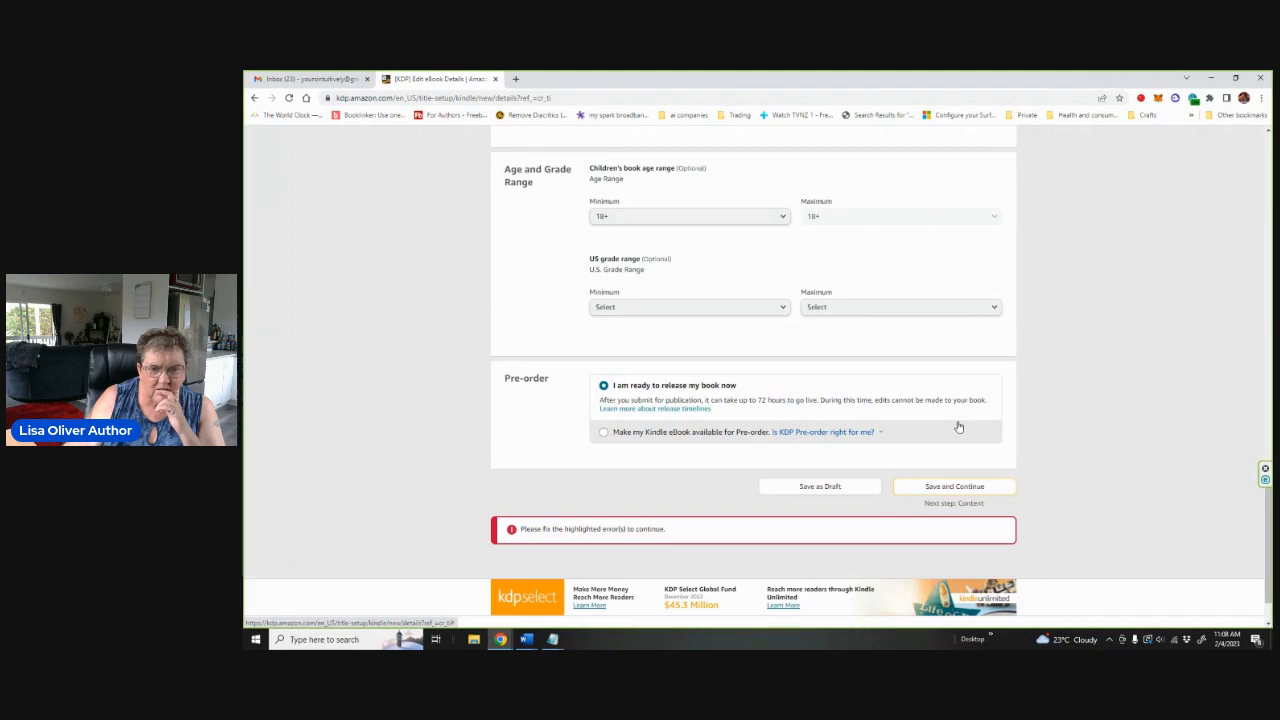
# Delete the <quillbot-extension-portal> tag pair from the end of the description's HTML source and return to the formatted view
pyautogui.scroll(10, 851, 345)
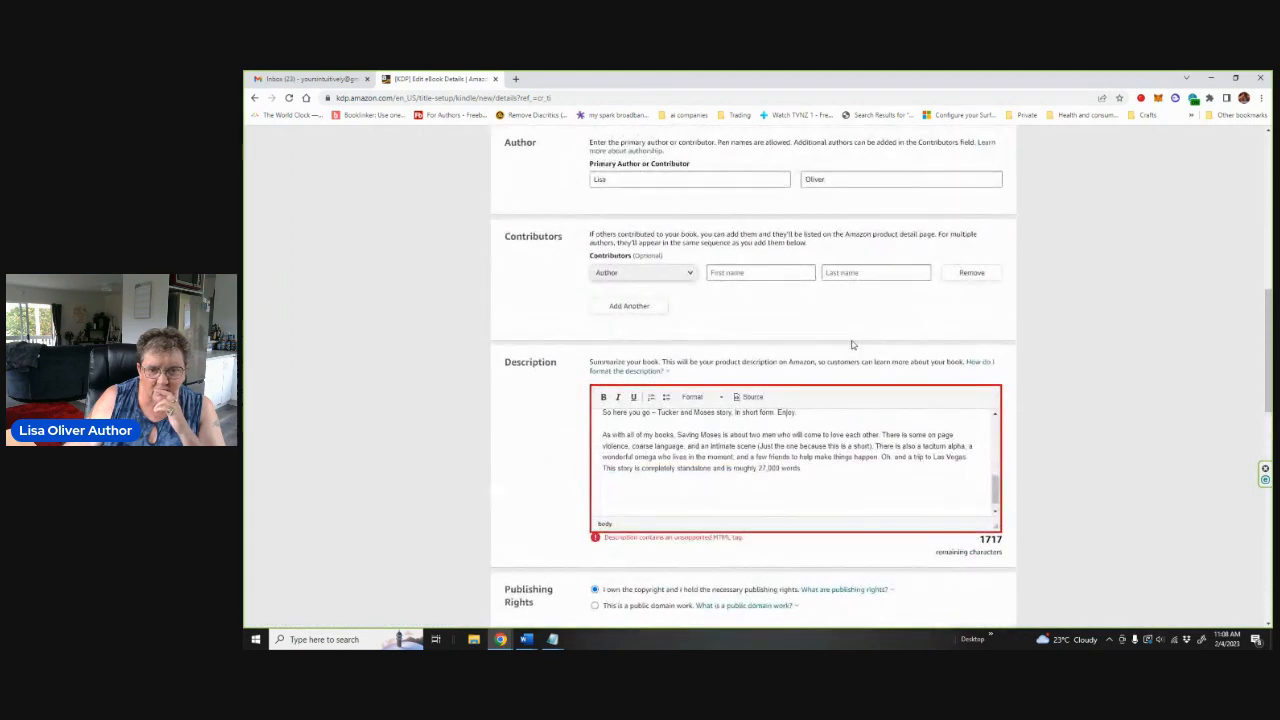
pyautogui.click(751, 398)
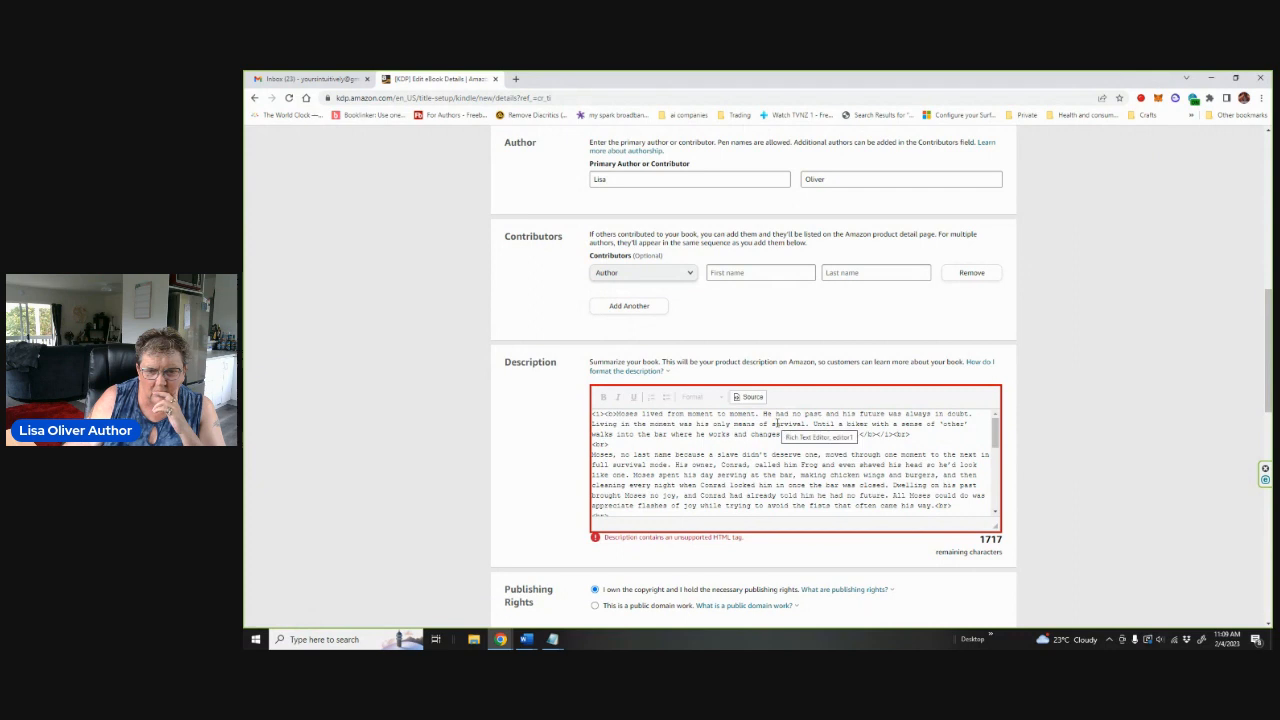
pyautogui.scroll(-3, 773, 430)
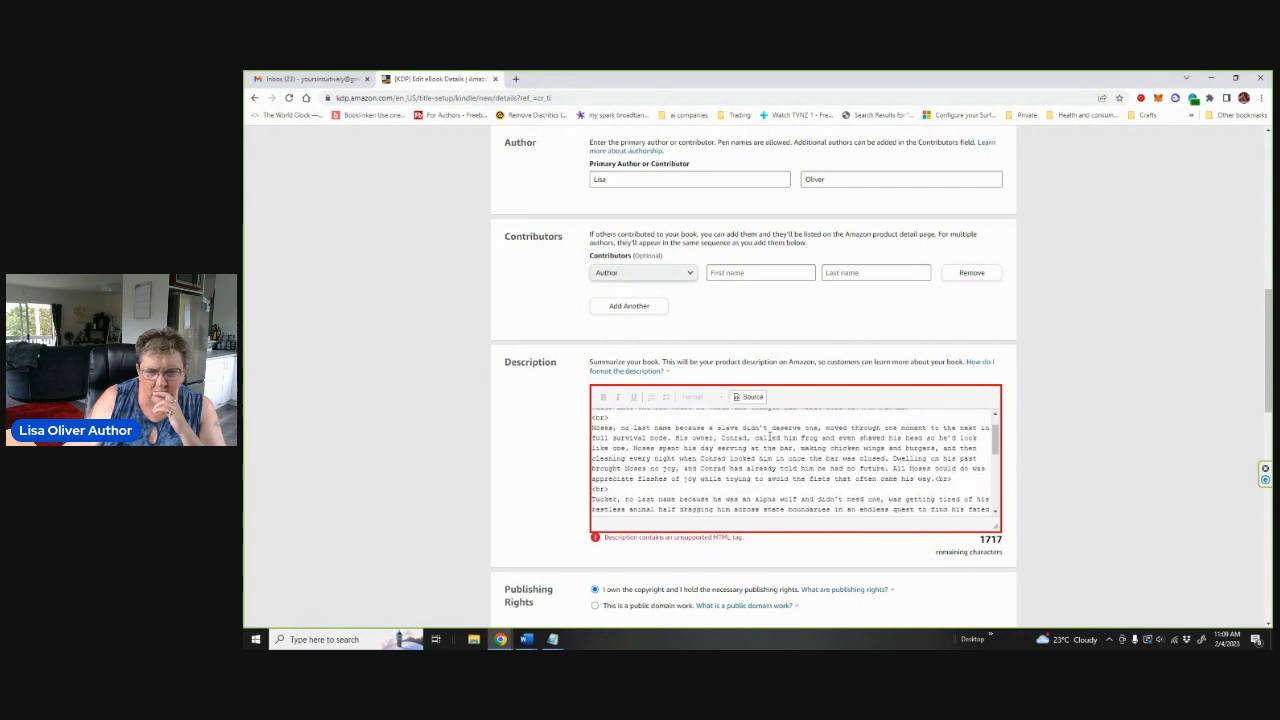
pyautogui.scroll(-2, 770, 438)
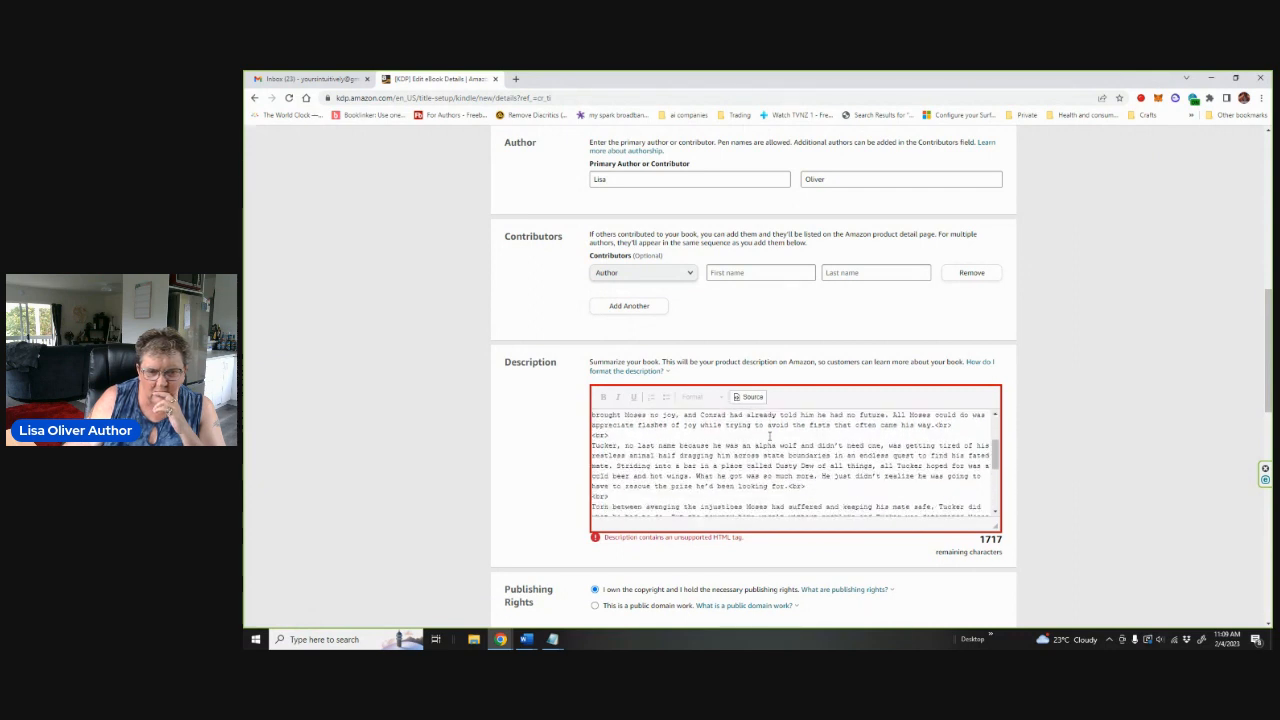
pyautogui.scroll(-5, 770, 436)
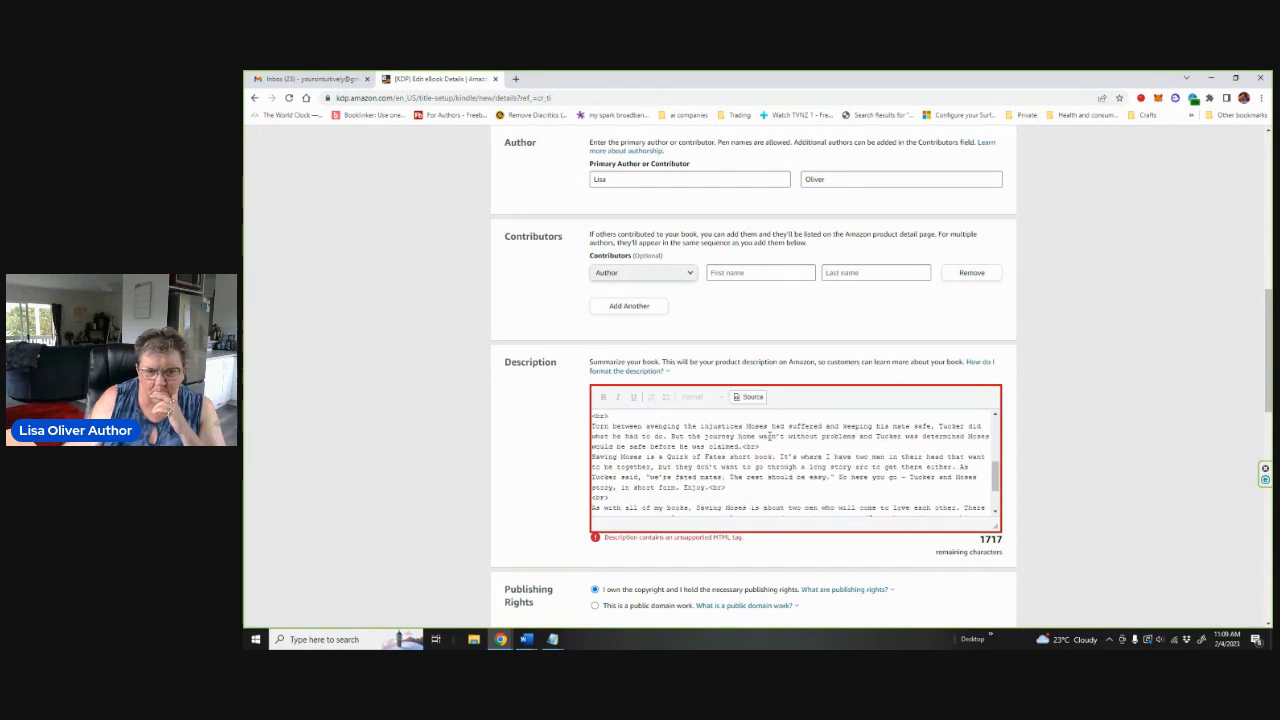
pyautogui.scroll(-3, 770, 436)
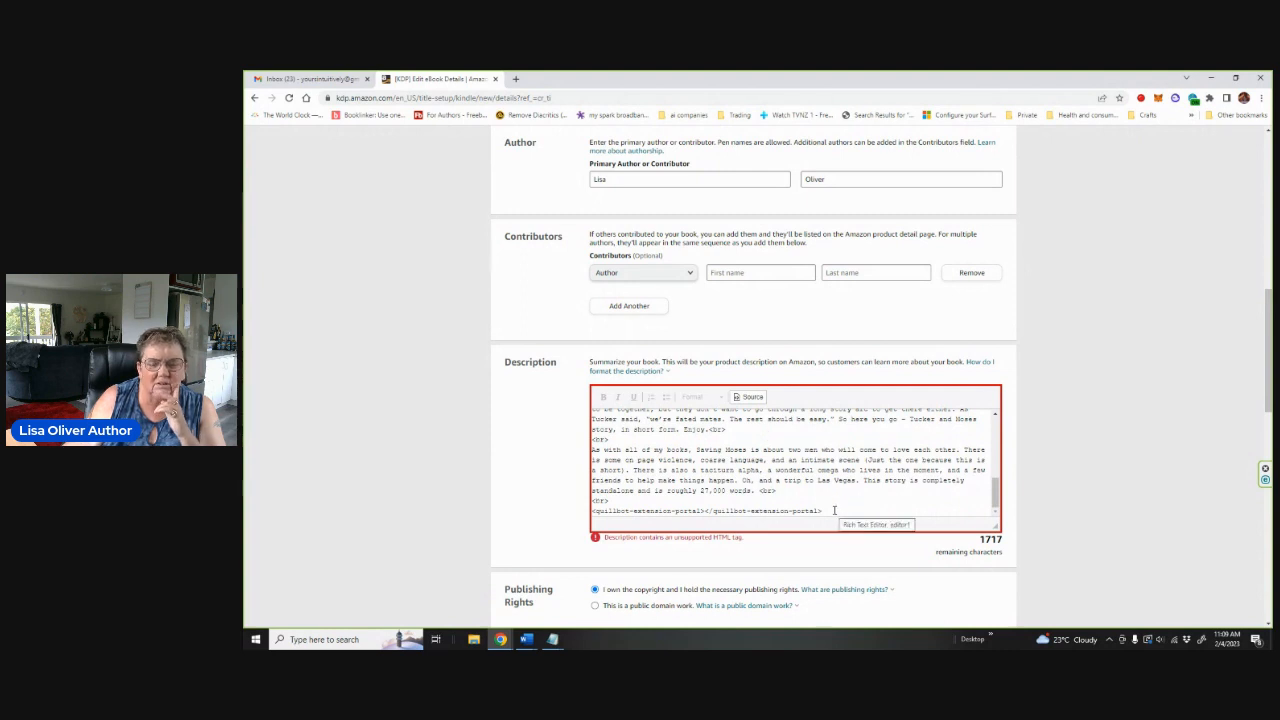
pyautogui.moveTo(834, 510); pyautogui.dragTo(590, 518)
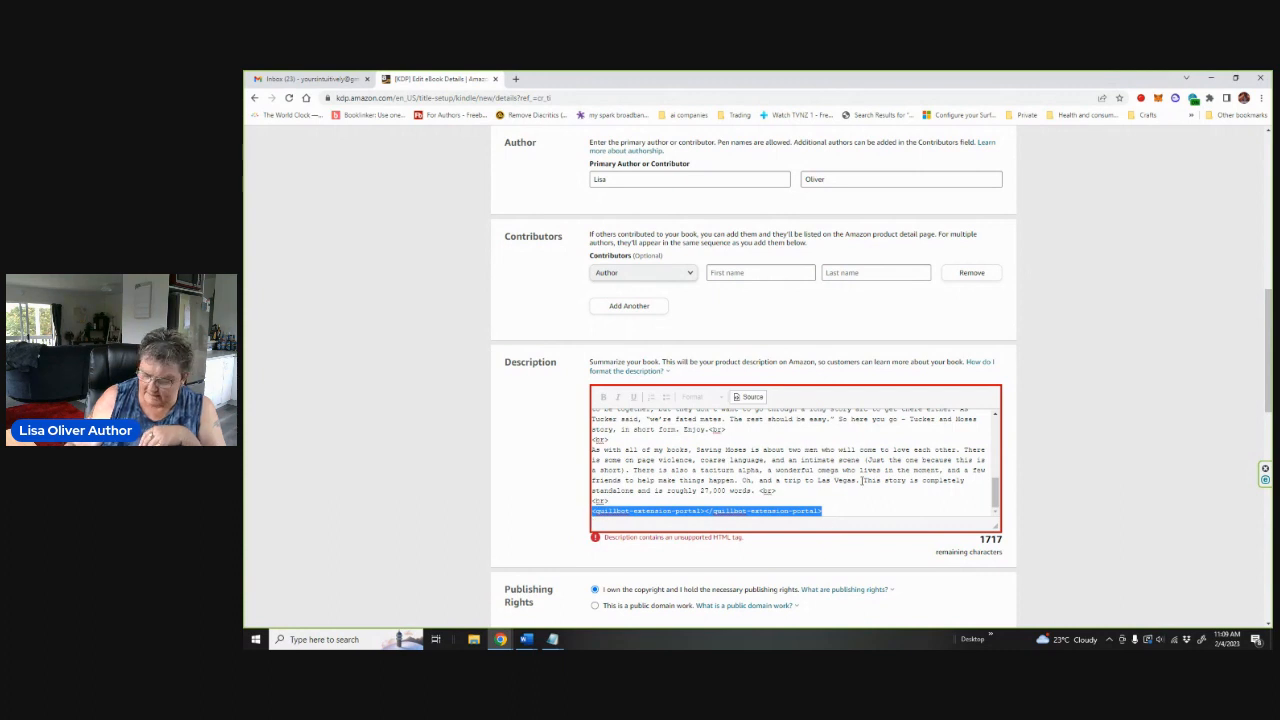
pyautogui.press('Delete')
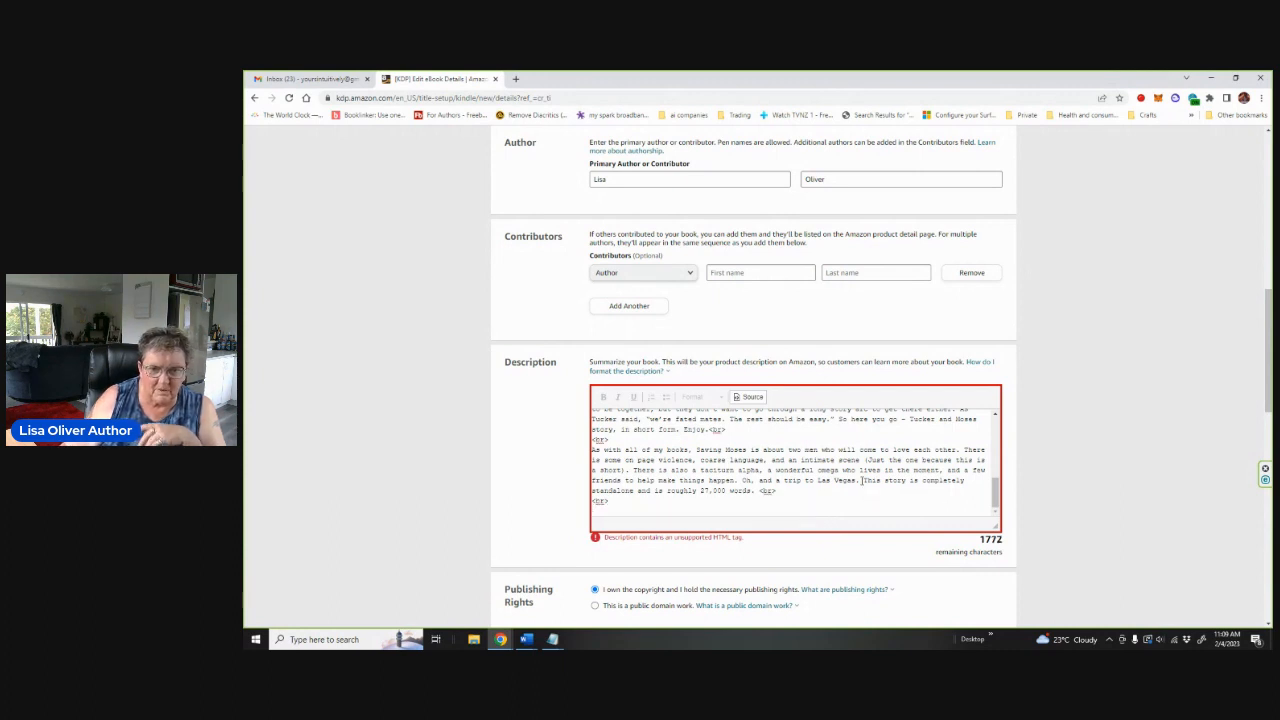
pyautogui.scroll(5, 787, 466)
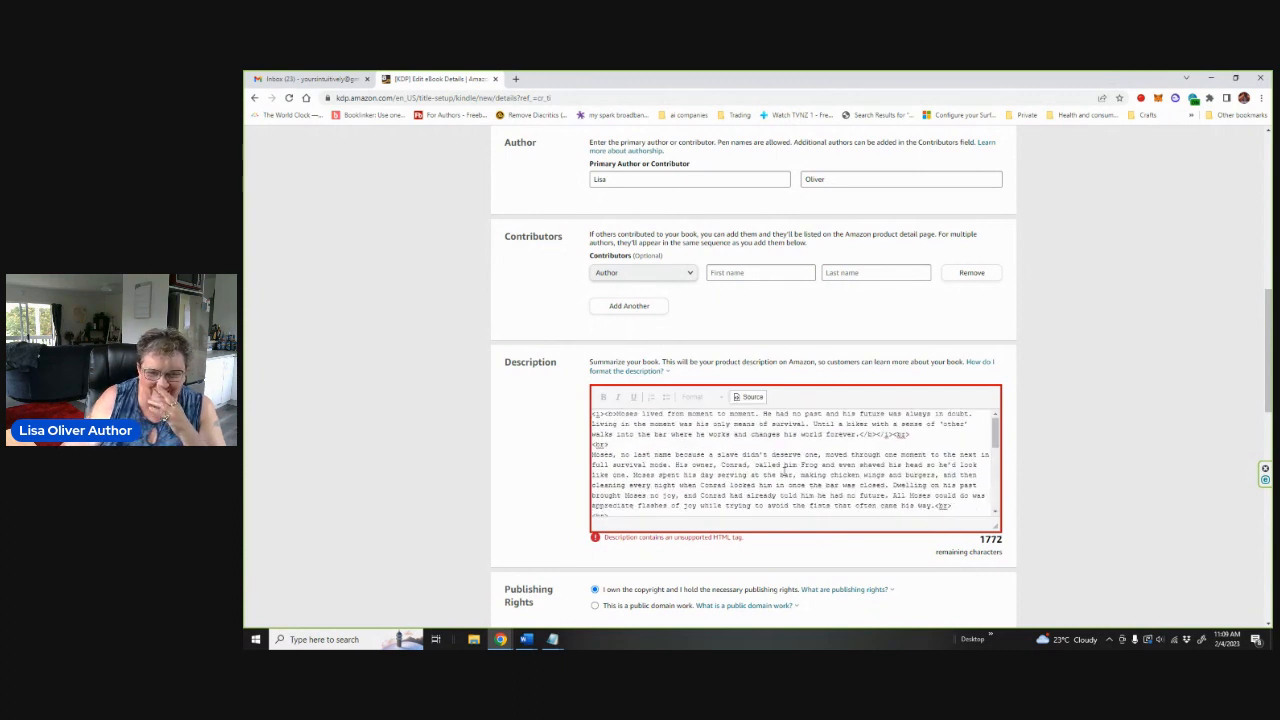
pyautogui.click(752, 397)
# Check the description text through to its end, and save the eBook details to continue to Content
pyautogui.scroll(-1, 800, 436)
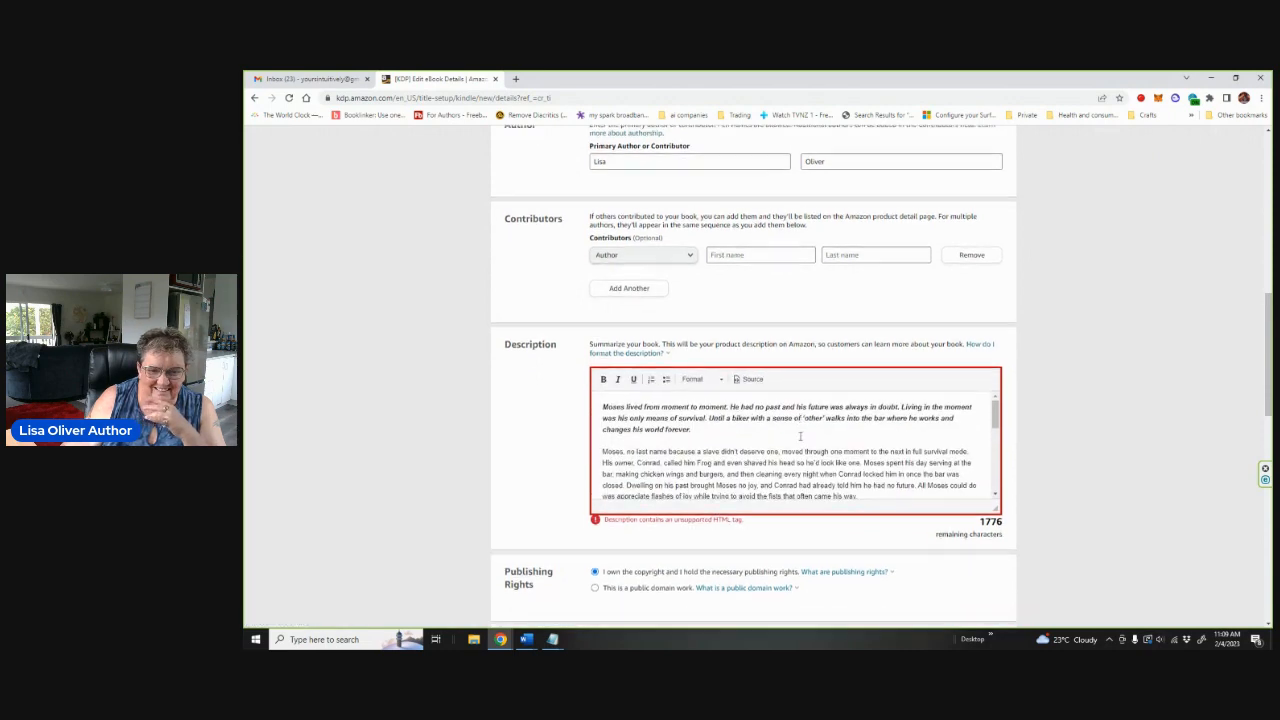
pyautogui.scroll(-2, 800, 436)
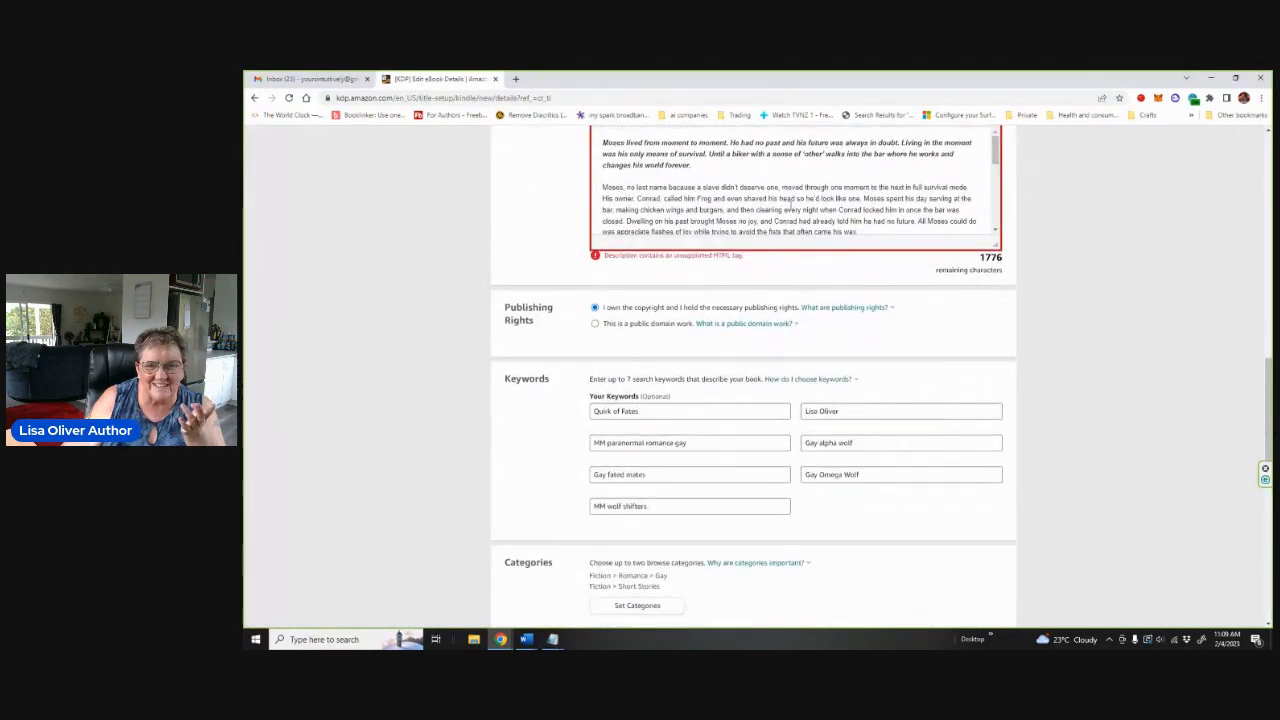
pyautogui.scroll(-5, 790, 204)
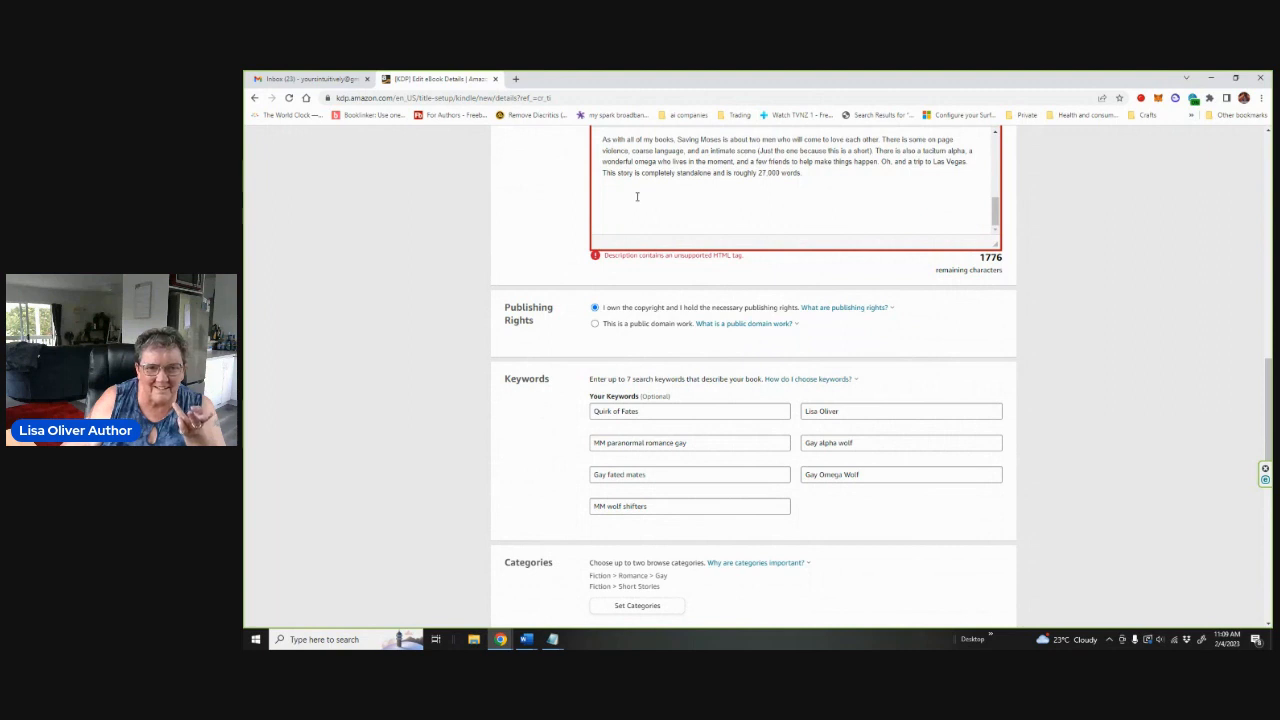
pyautogui.scroll(-5, 566, 336)
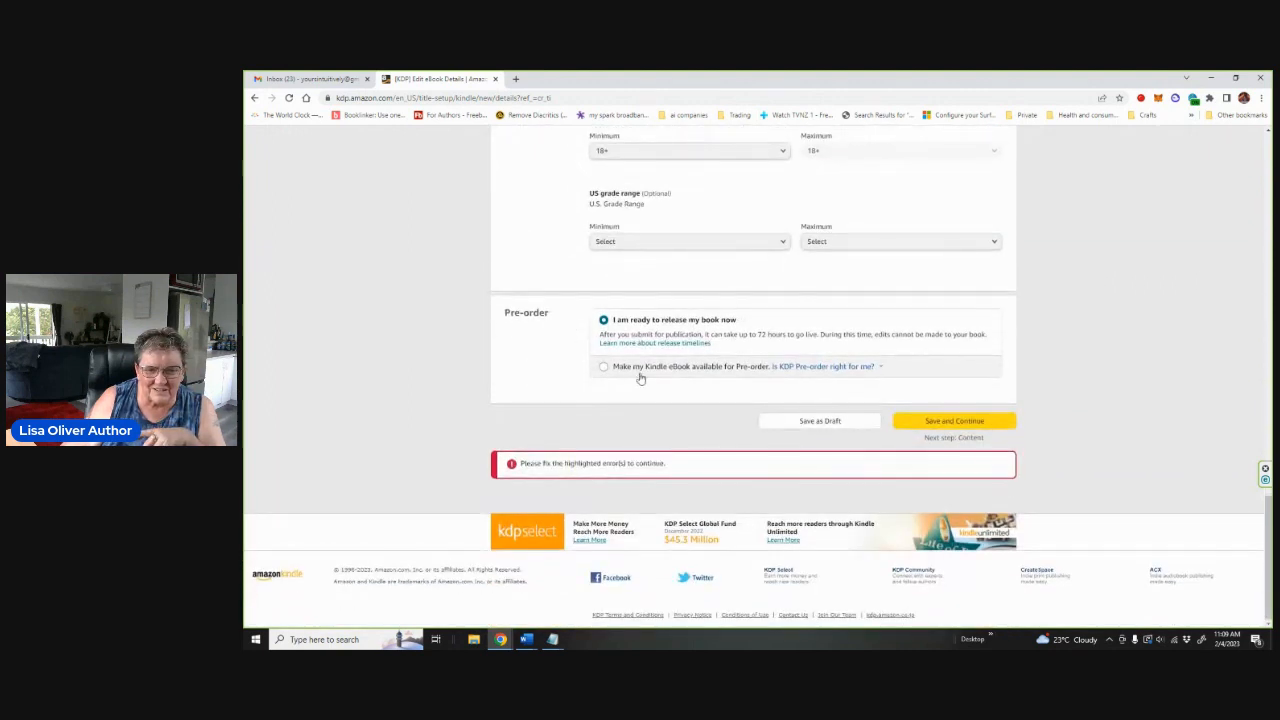
pyautogui.click(958, 422)
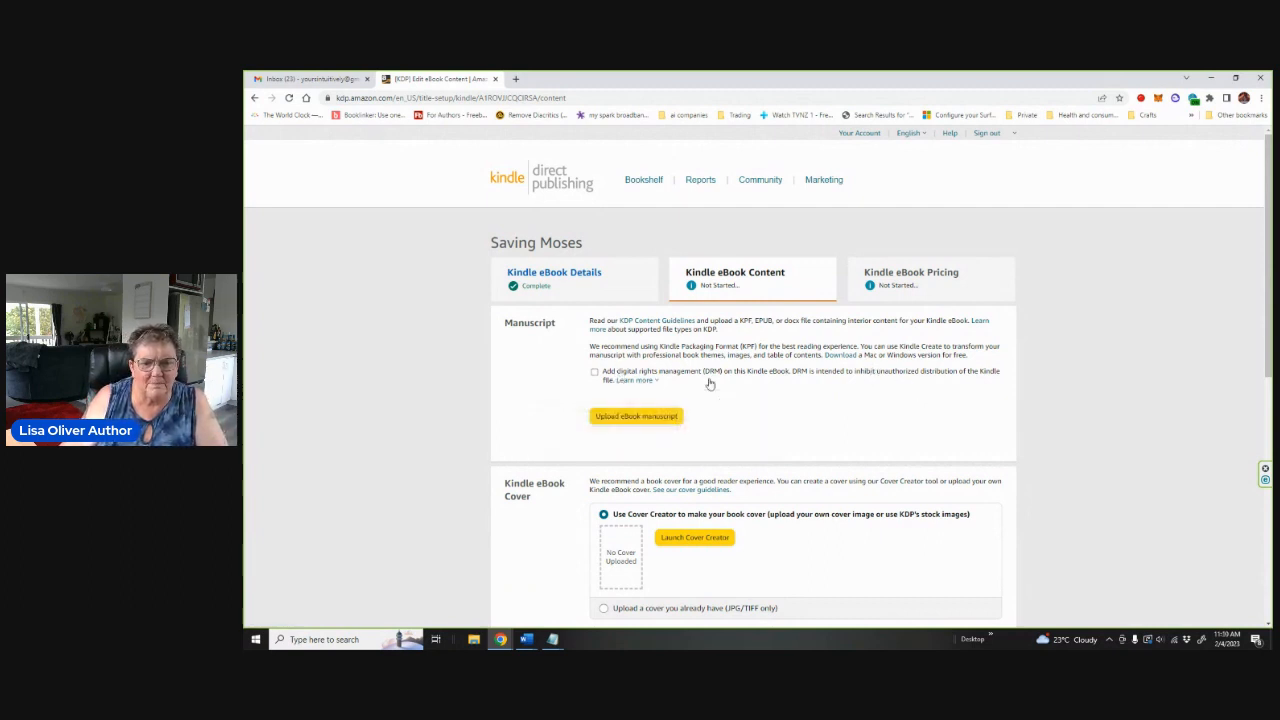
# Read the explanation of digital rights management and upload "Saving Moses full draft" from the "Mating is no Joking matter" folder as the eBook manuscript
pyautogui.moveTo(612, 378)
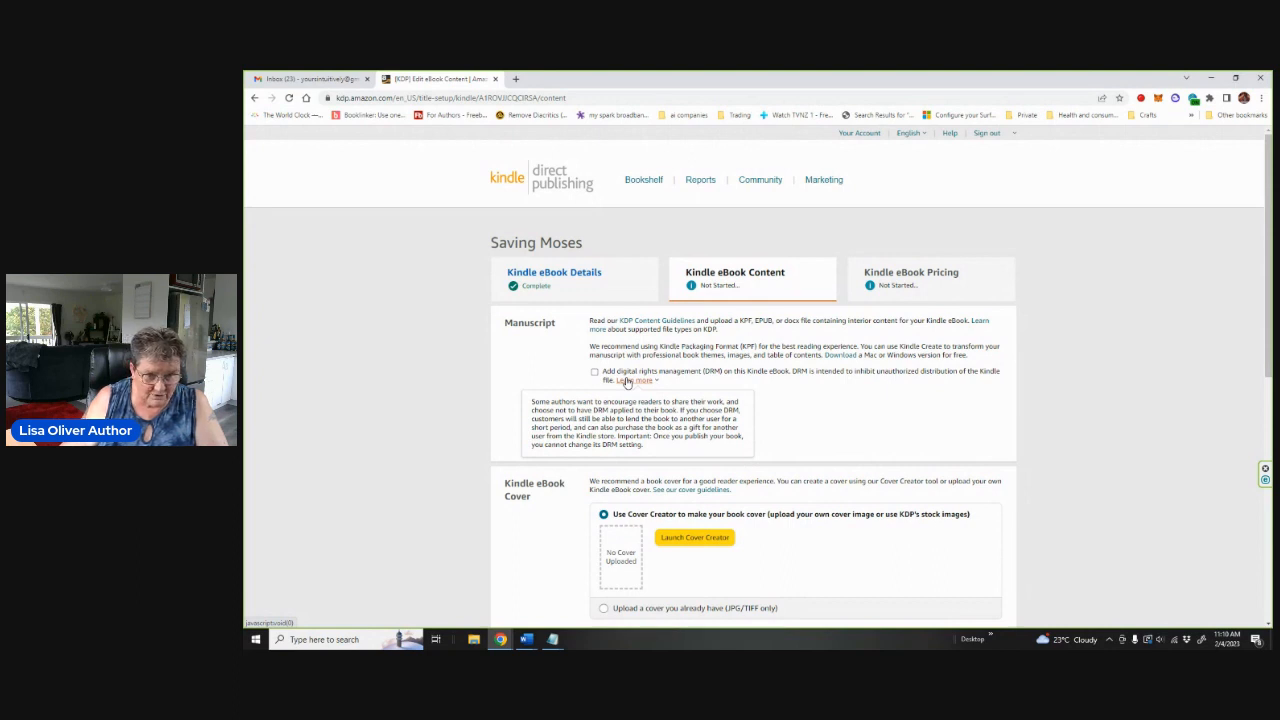
pyautogui.click(628, 381)
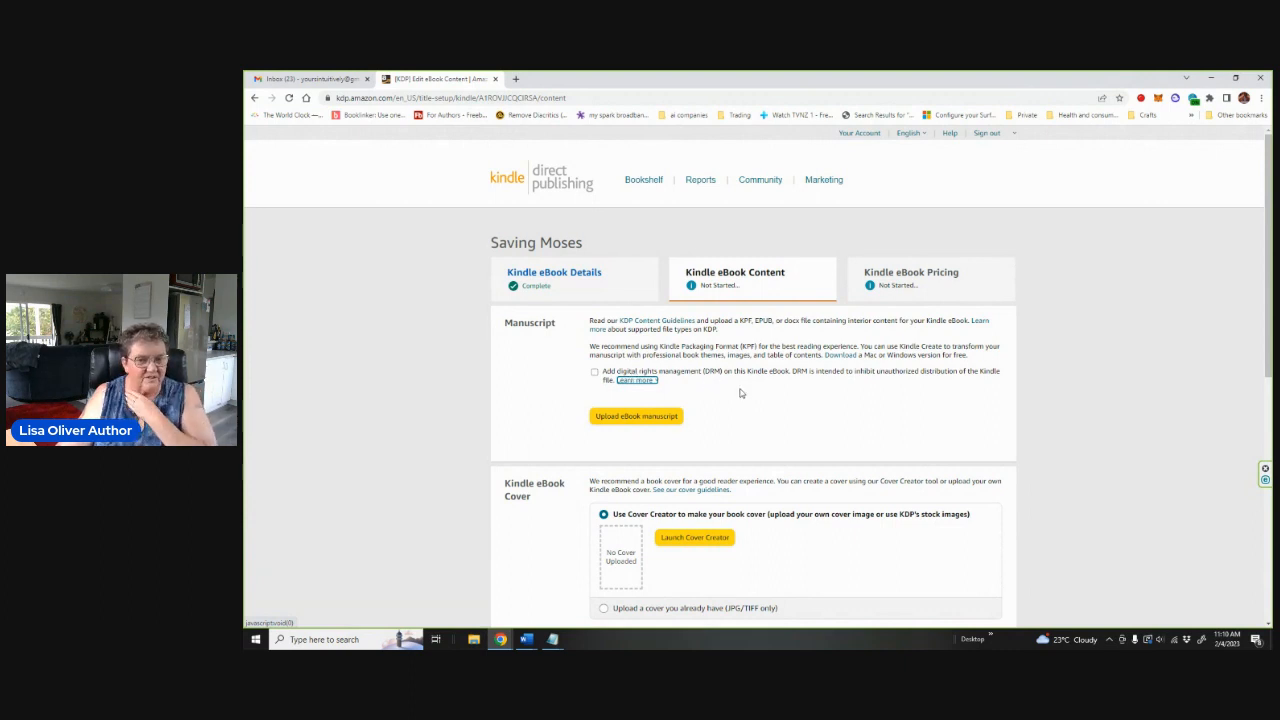
pyautogui.click(656, 418)
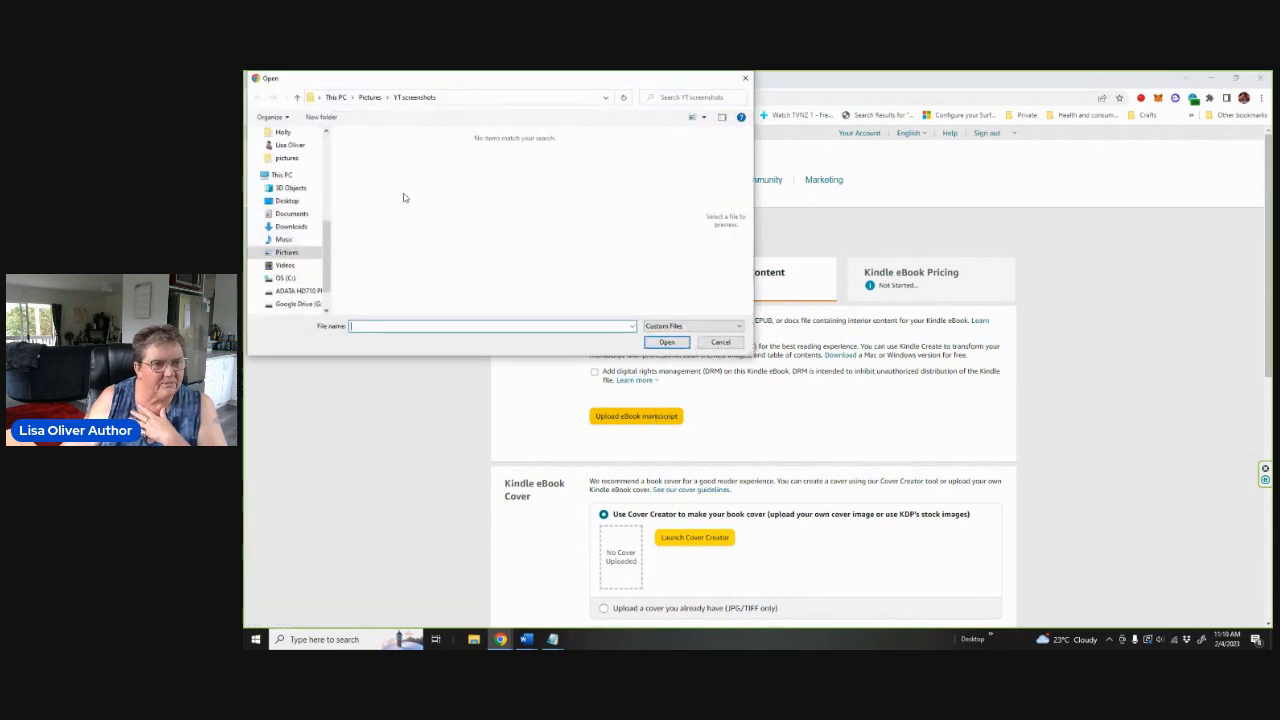
pyautogui.click(300, 216)
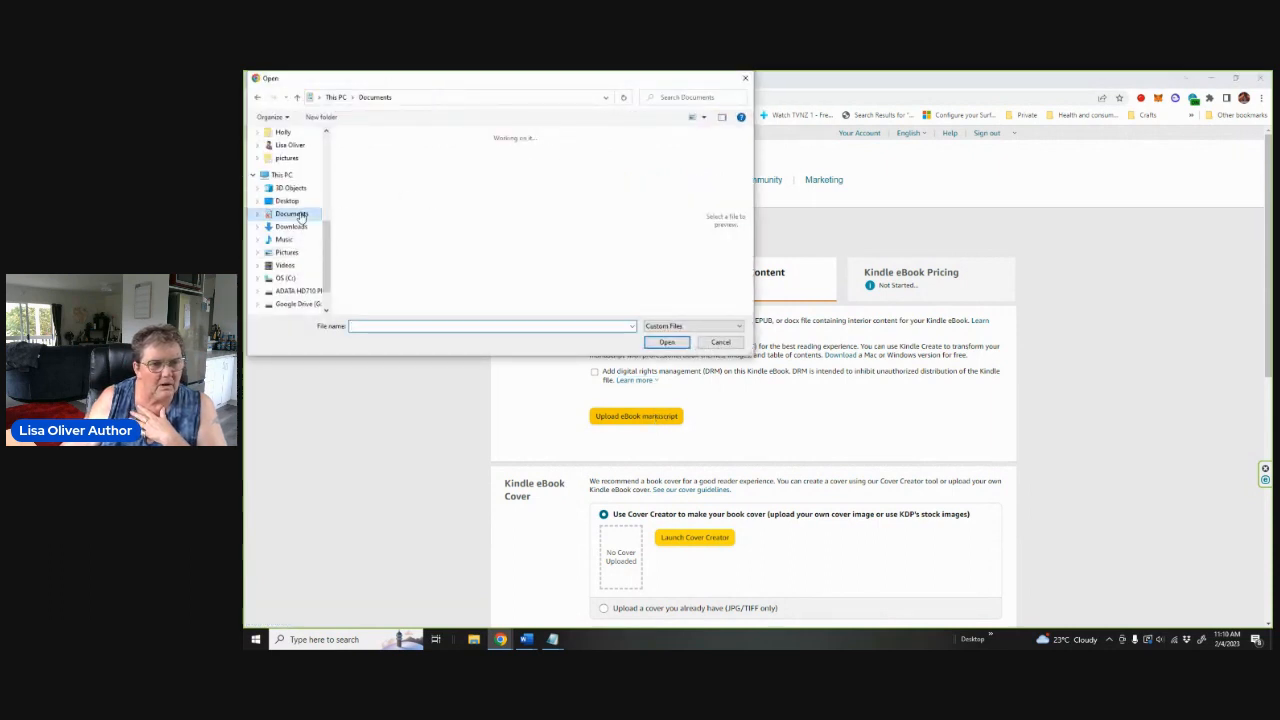
pyautogui.doubleClick(427, 165)
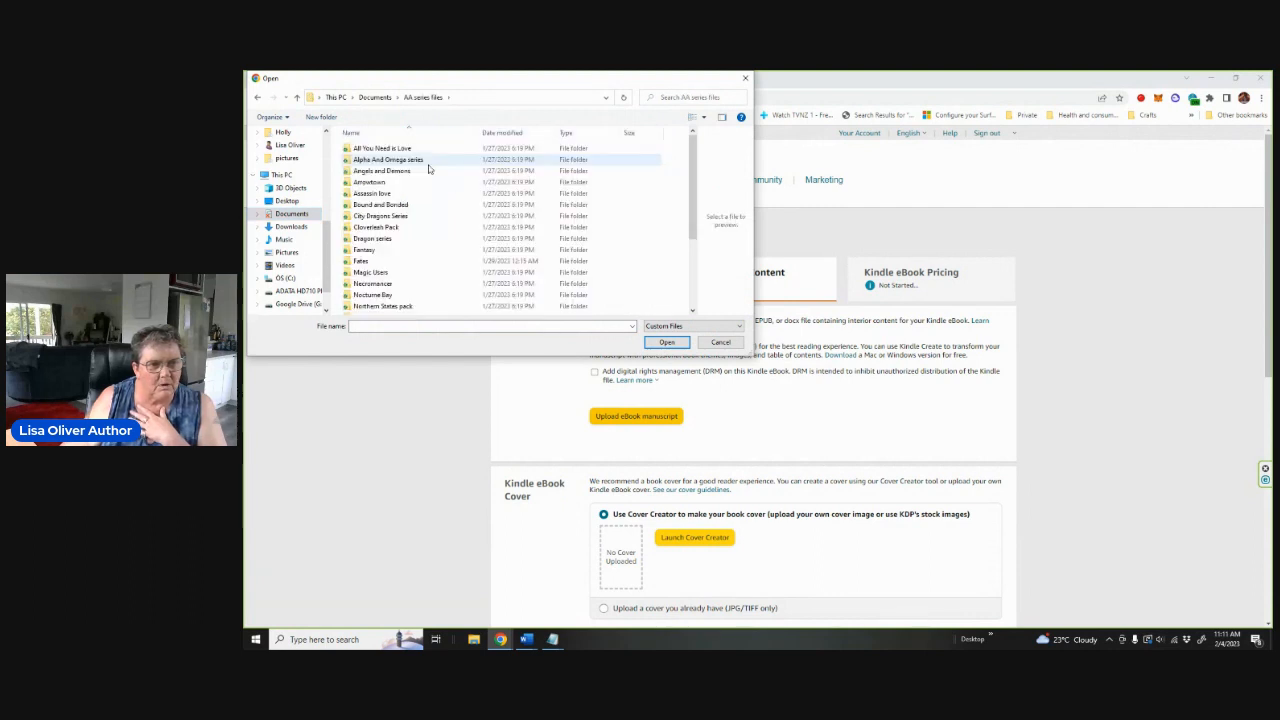
pyautogui.doubleClick(362, 262)
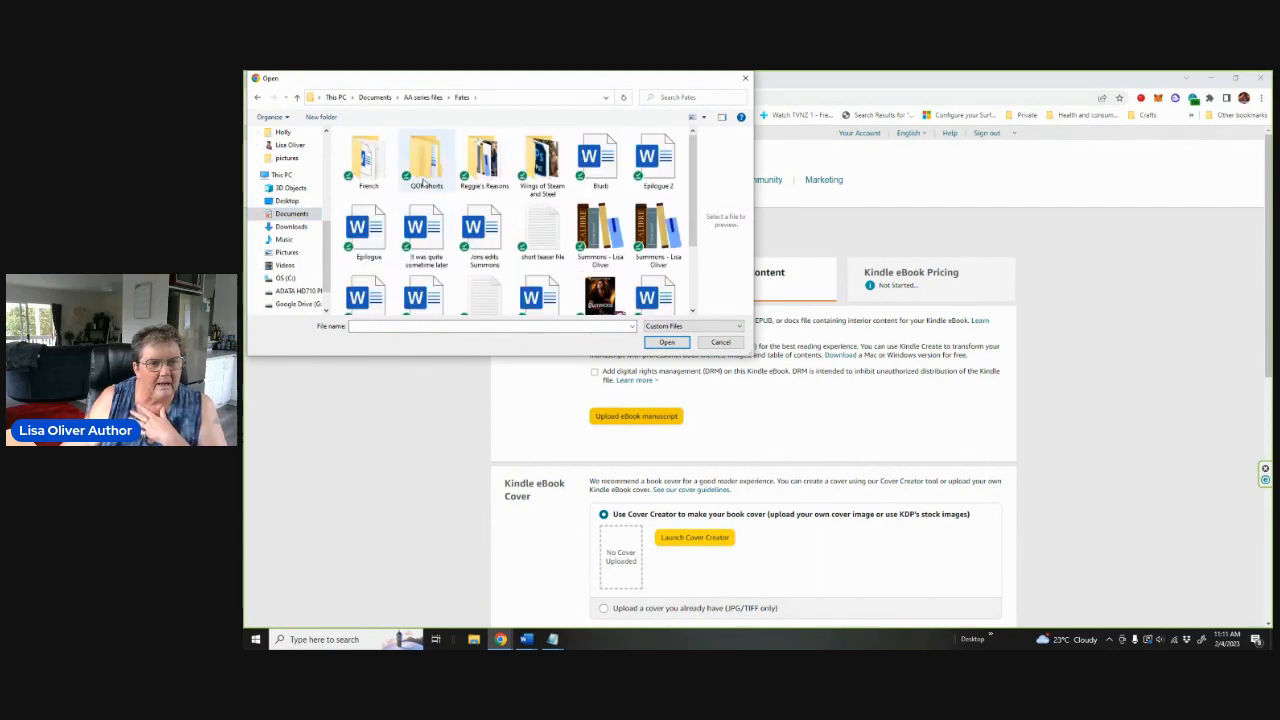
pyautogui.doubleClick(424, 165)
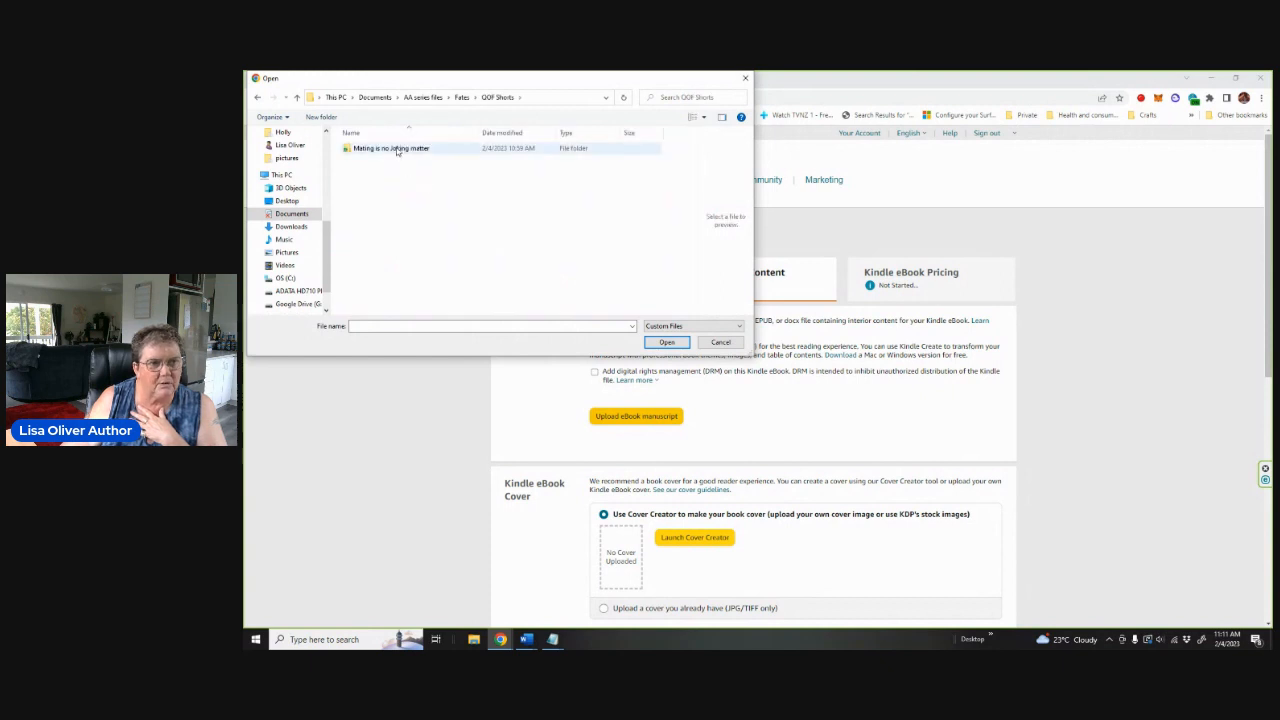
pyautogui.doubleClick(391, 149)
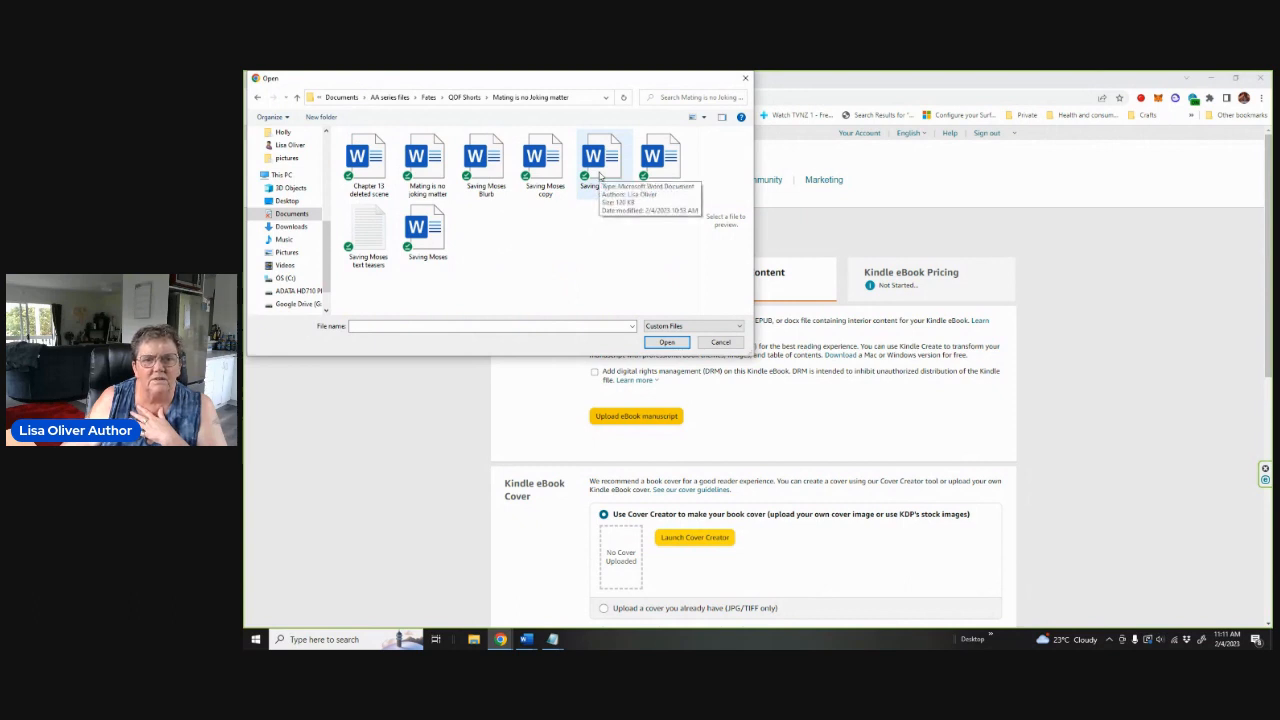
pyautogui.click(600, 176)
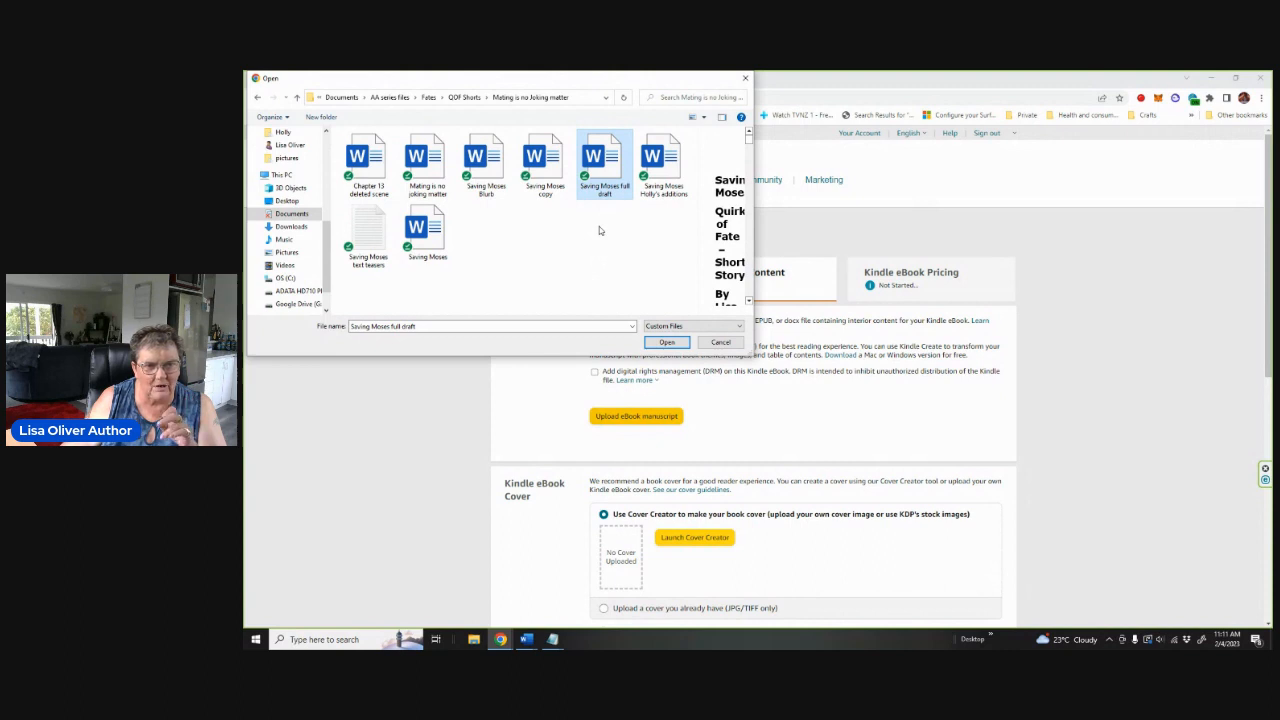
pyautogui.click(650, 343)
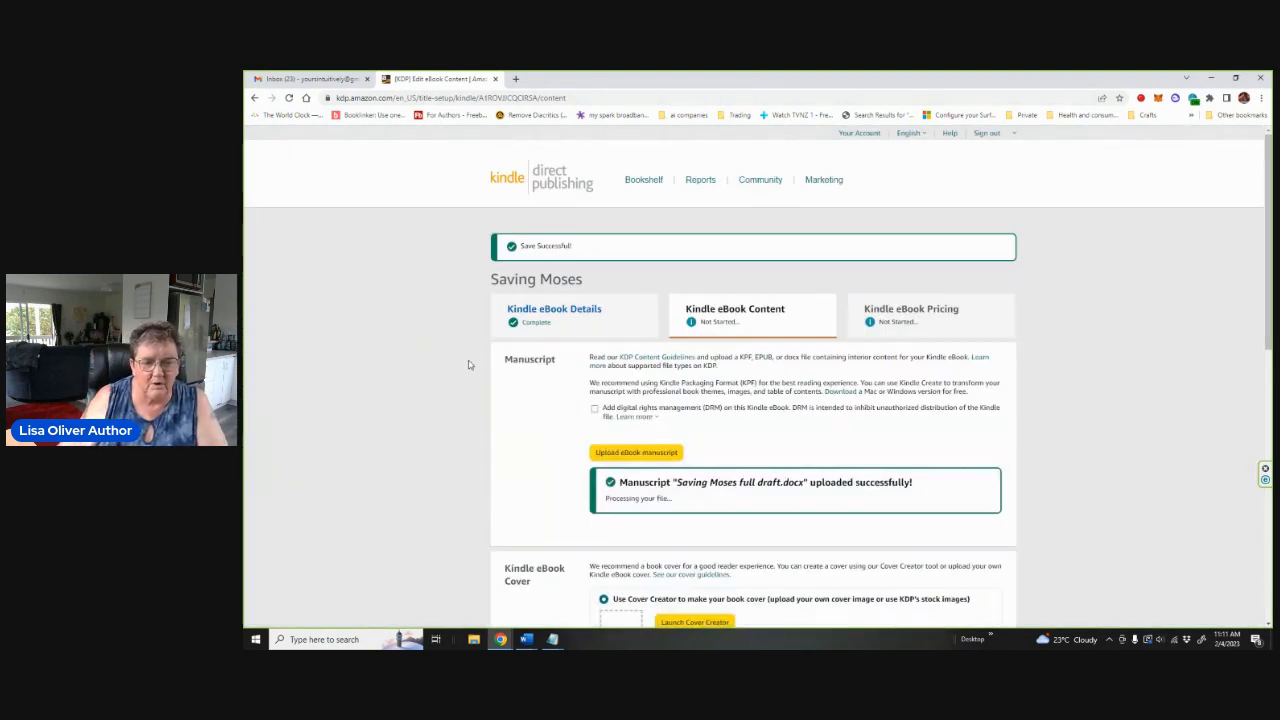
# Launch Cover Creator, skip the image selection, look over the suggested cover designs and return to the eBook Content page
pyautogui.scroll(-2, 470, 368)
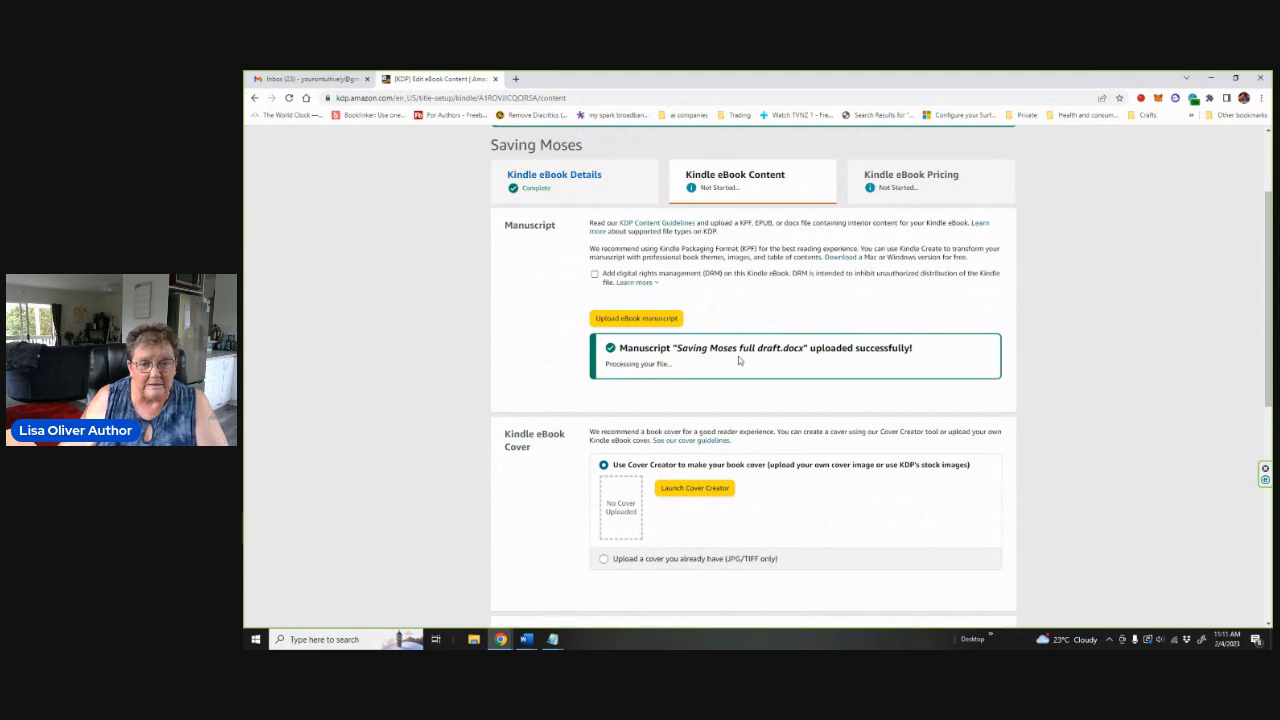
pyautogui.scroll(-2, 478, 350)
pyautogui.scroll(-1, 467, 352)
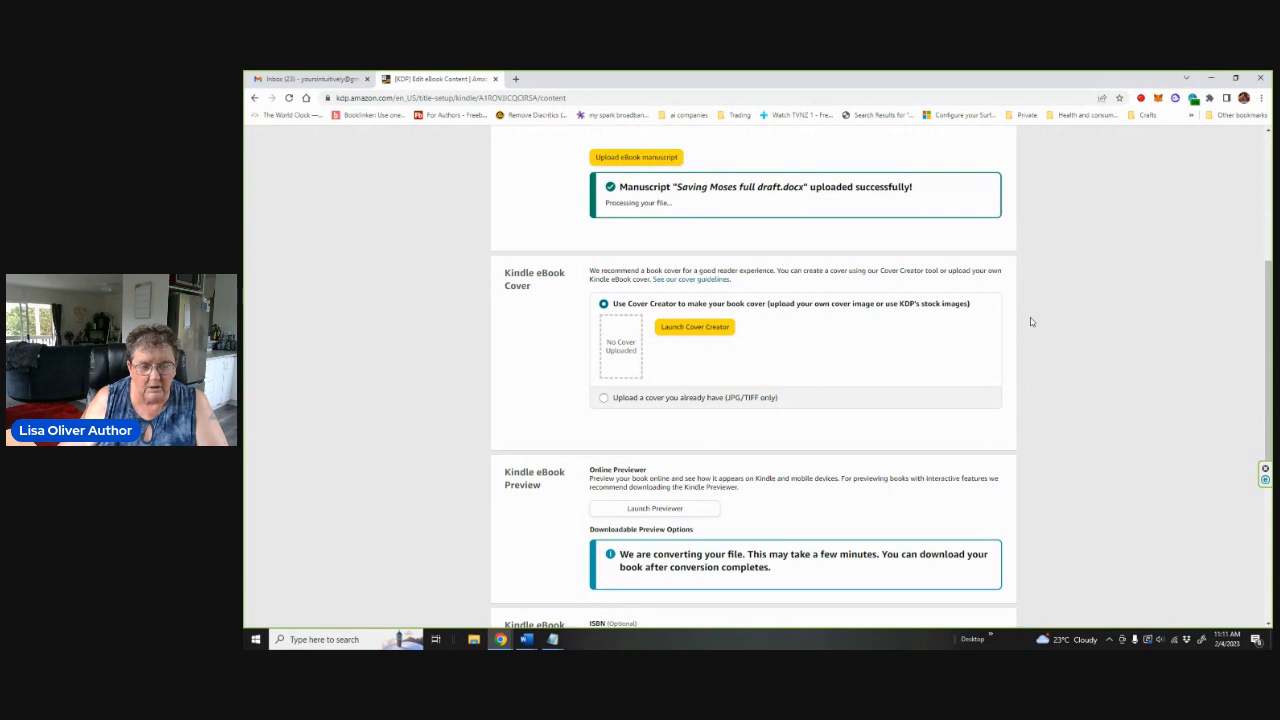
pyautogui.scroll(-1, 1031, 321)
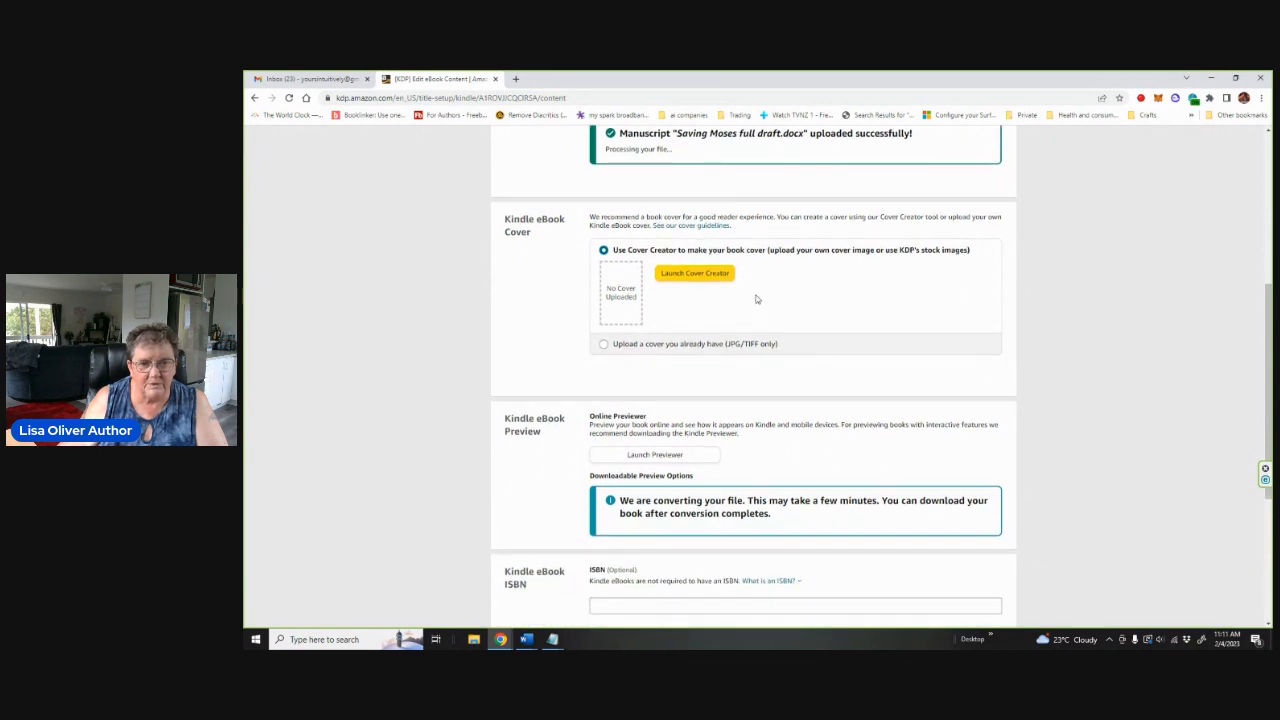
pyautogui.click(695, 275)
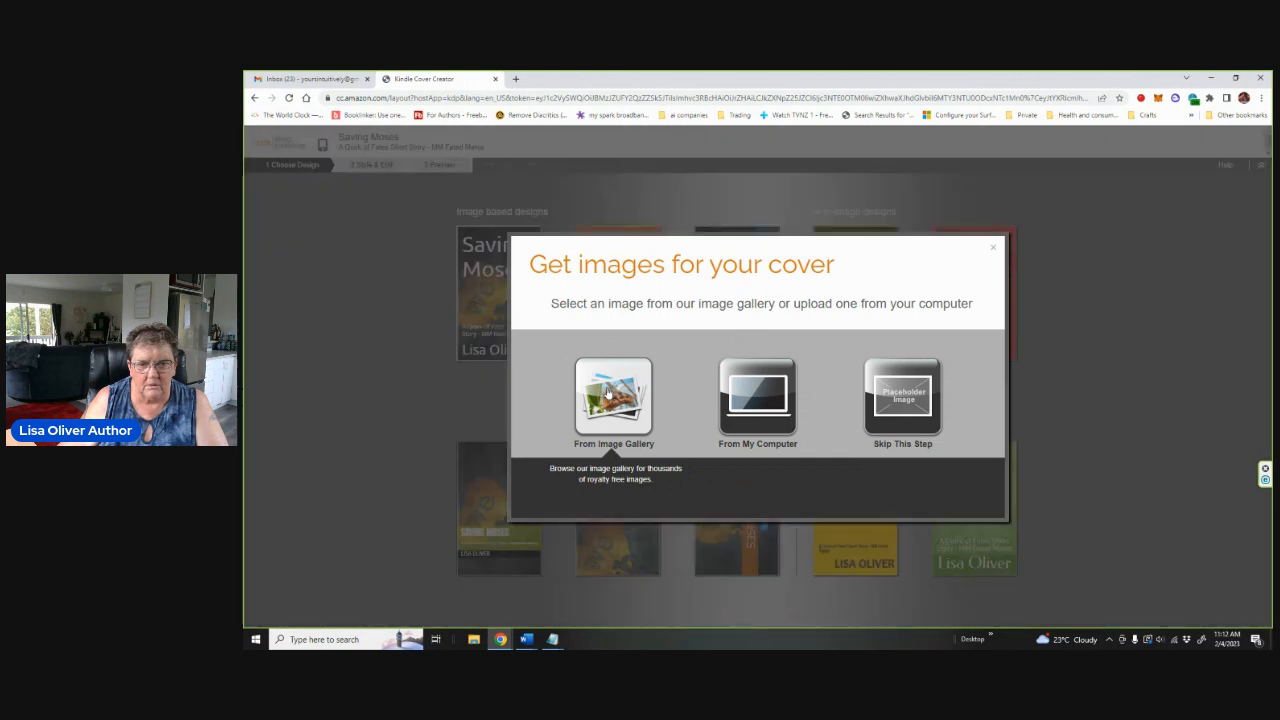
pyautogui.click(901, 401)
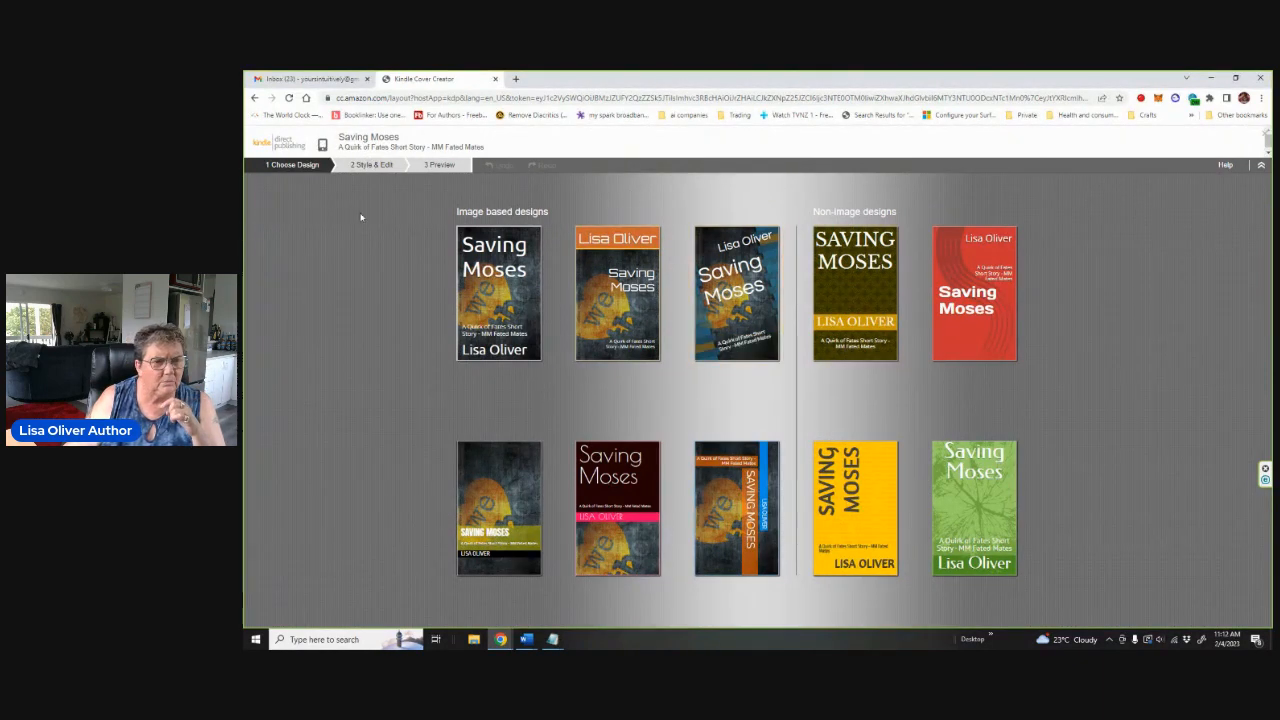
pyautogui.click(288, 145)
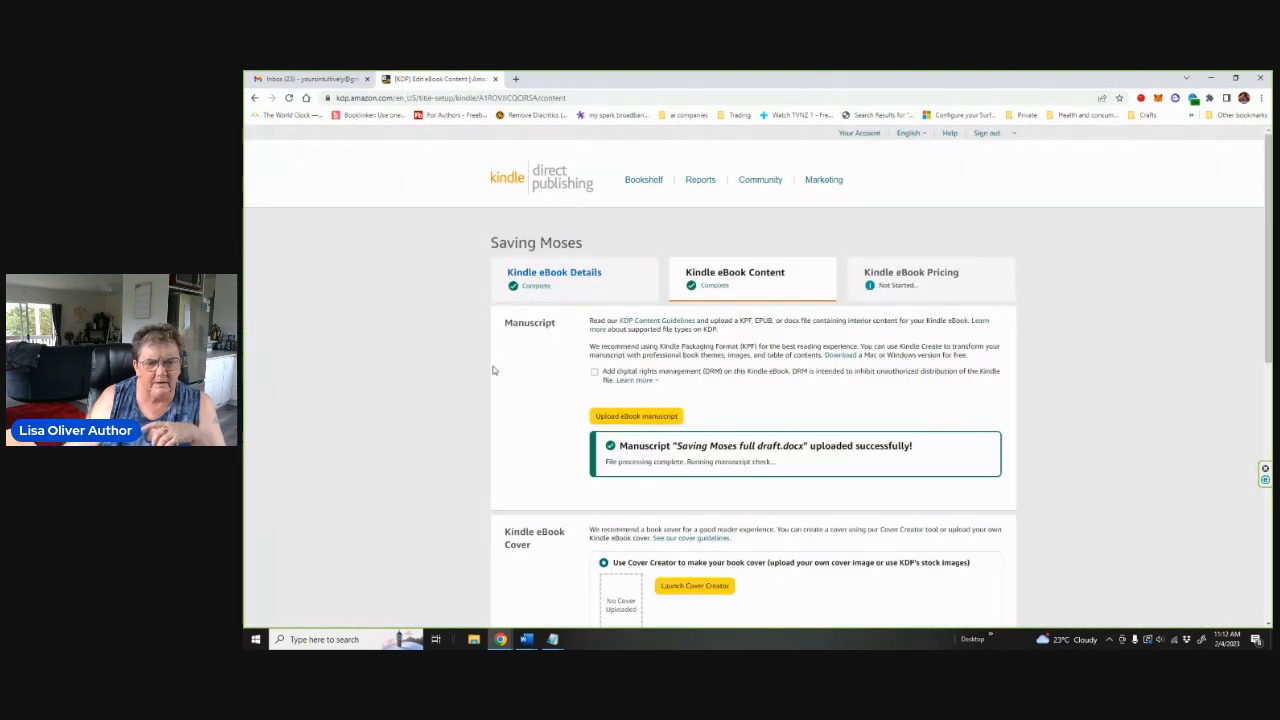
# Choose to upload an existing cover and upload the "Saving Moses cover copy" image file as the eBook cover
pyautogui.scroll(-4, 492, 370)
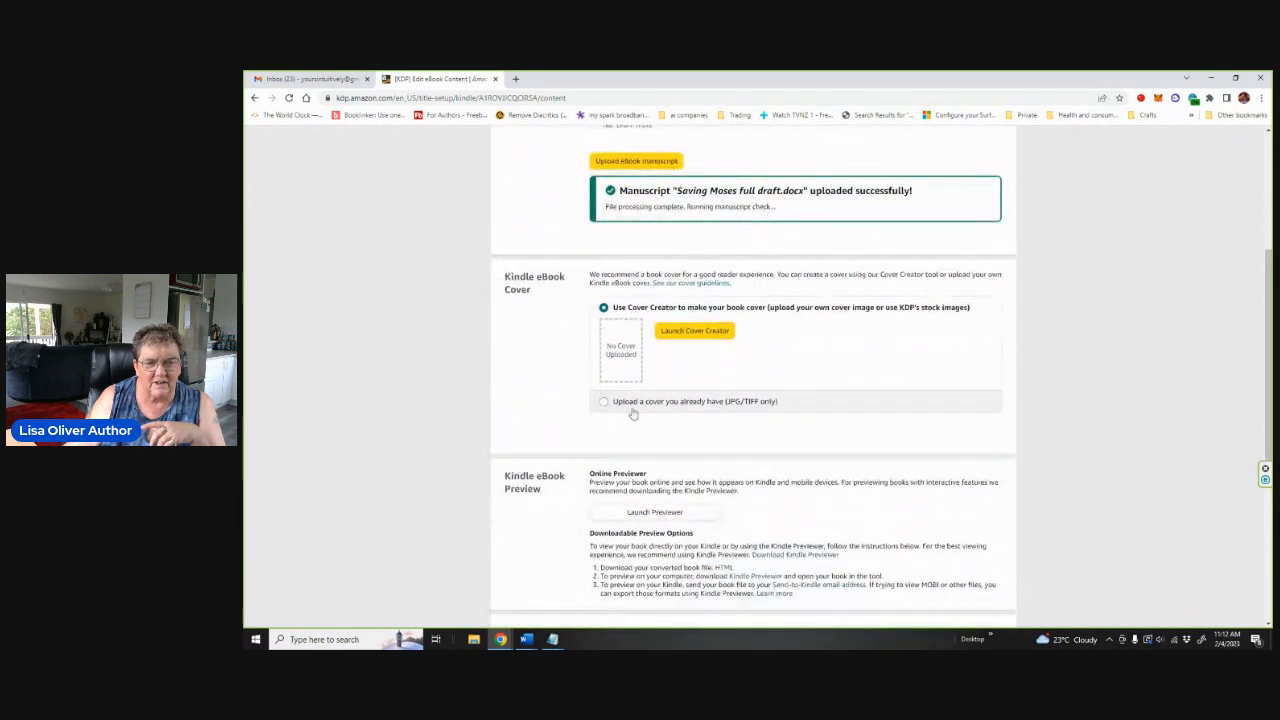
pyautogui.click(694, 402)
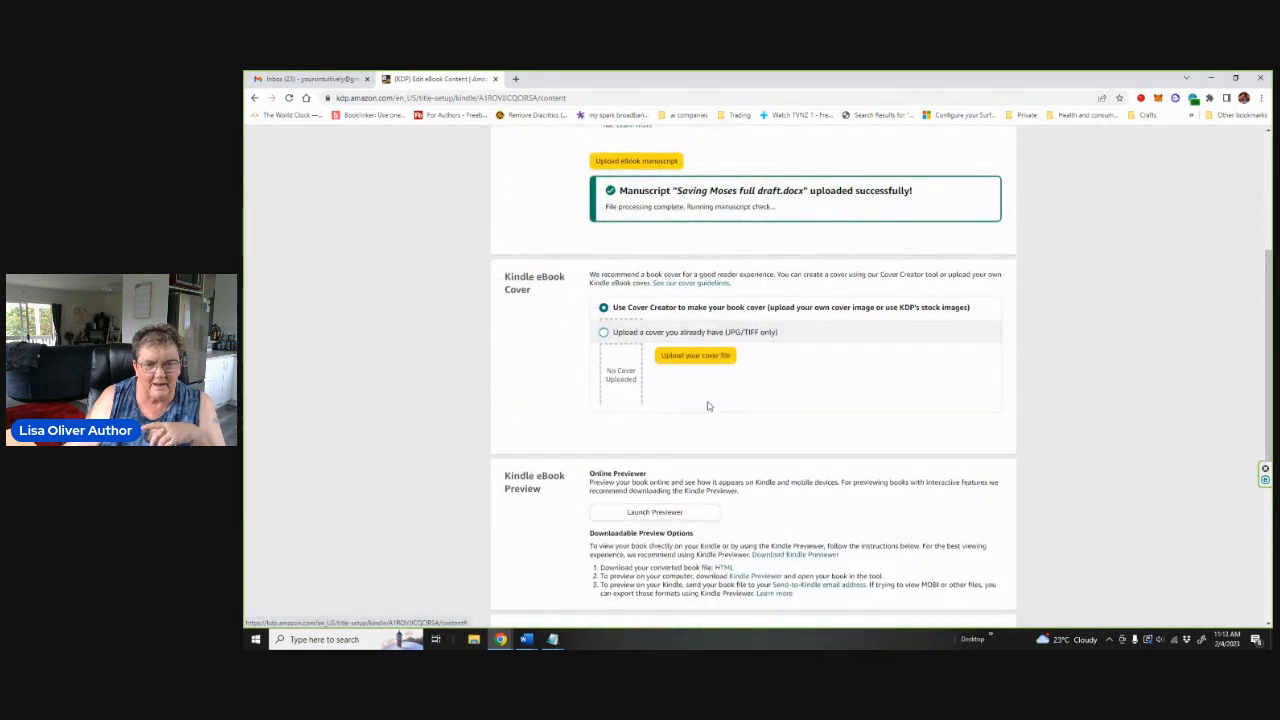
pyautogui.click(694, 354)
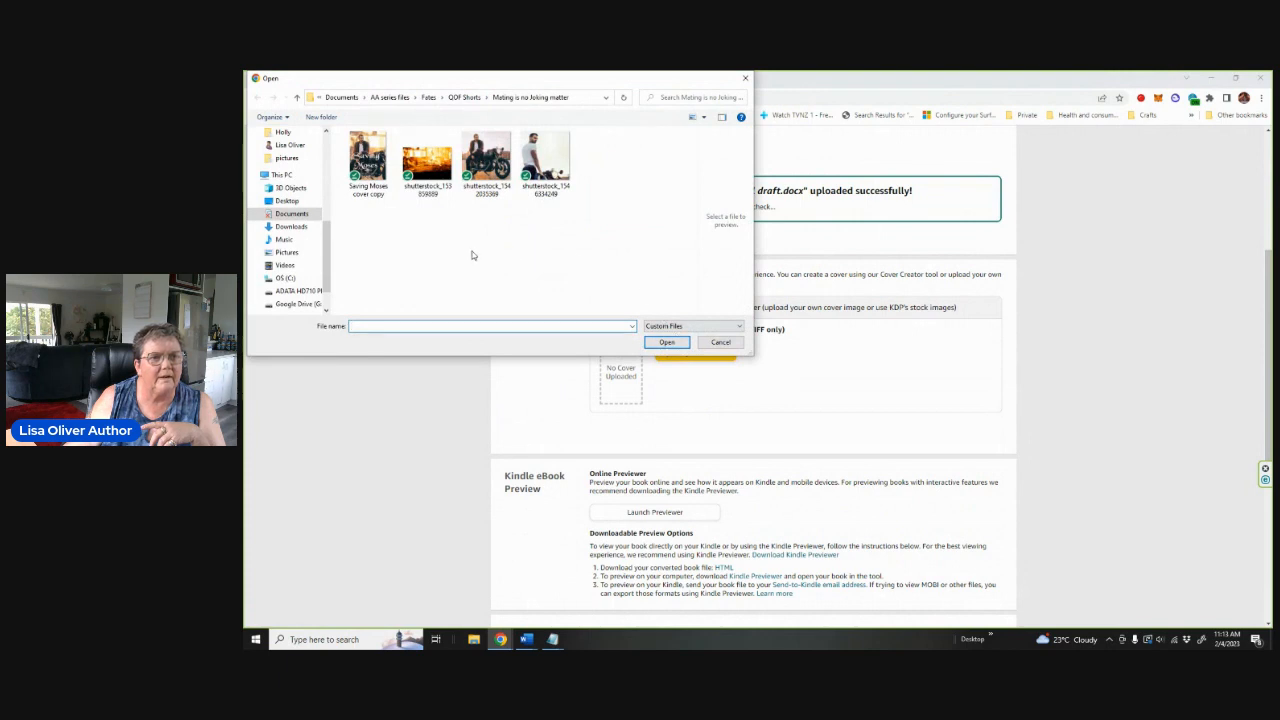
pyautogui.click(362, 165)
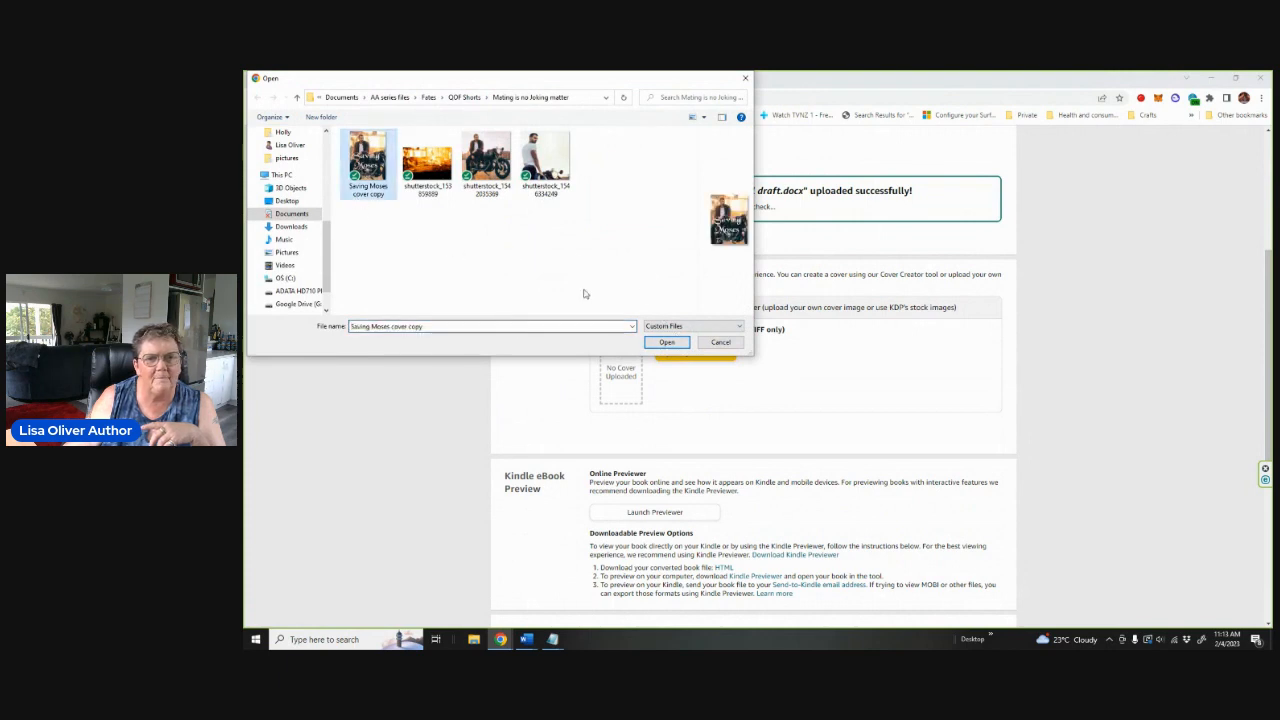
pyautogui.click(666, 343)
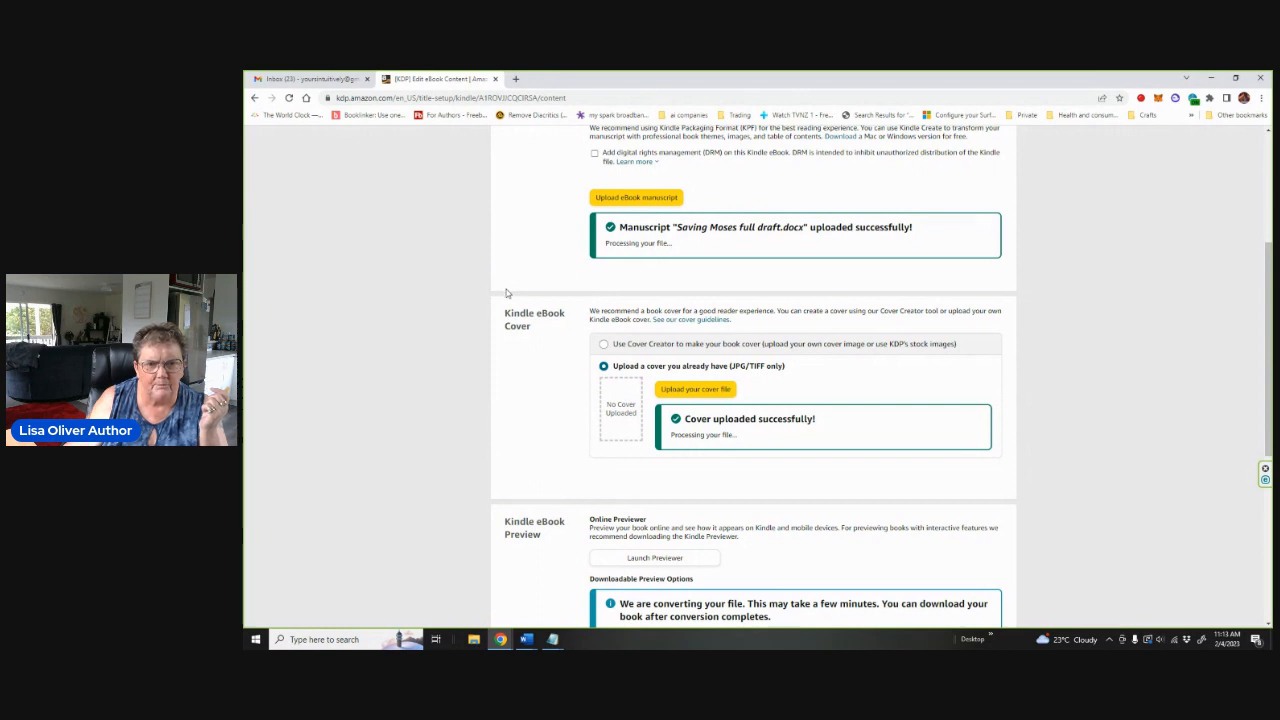
# Check the manuscript and cover upload status on the Content page and launch the online previewer for the eBook
pyautogui.scroll(5, 544, 298)
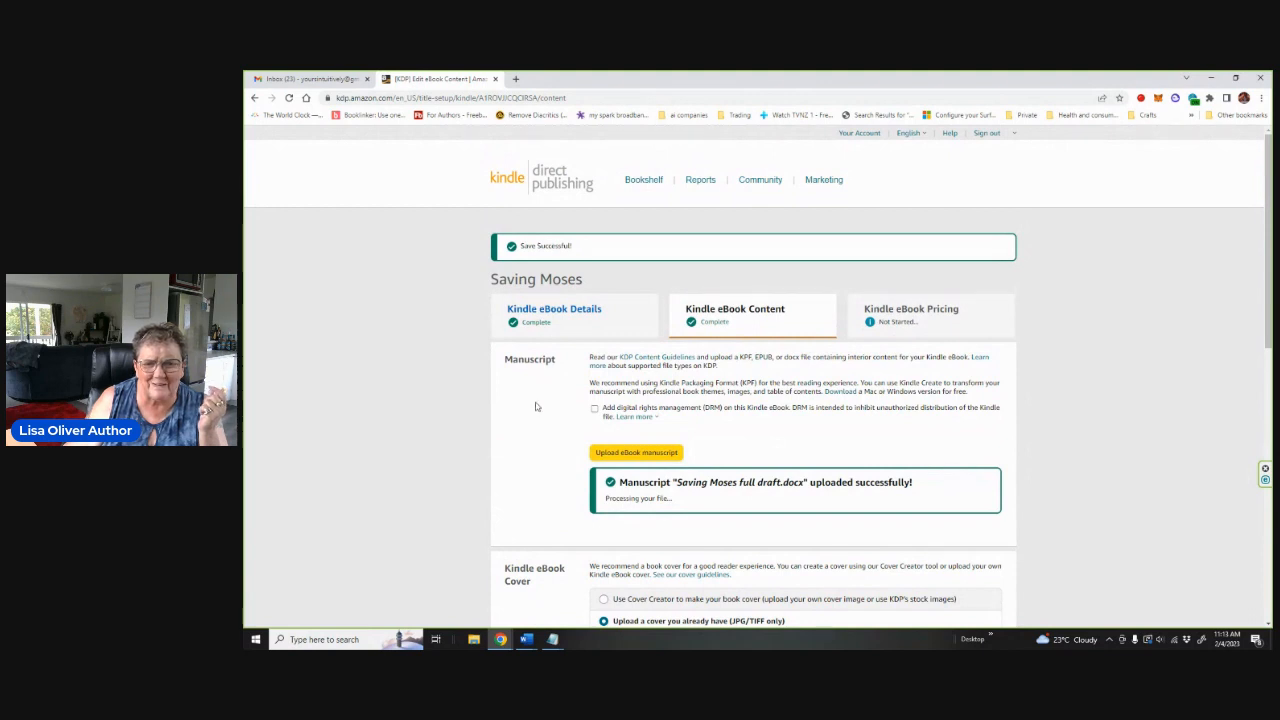
pyautogui.scroll(-3, 535, 406)
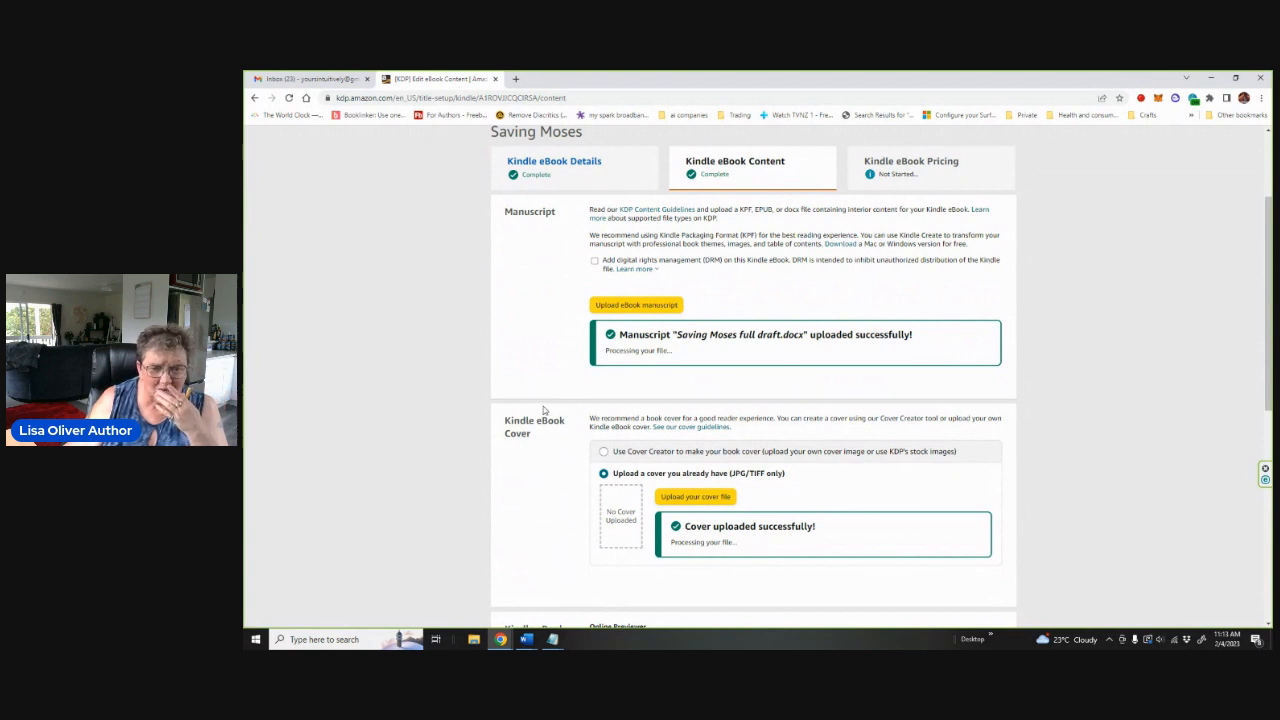
pyautogui.scroll(-3, 543, 410)
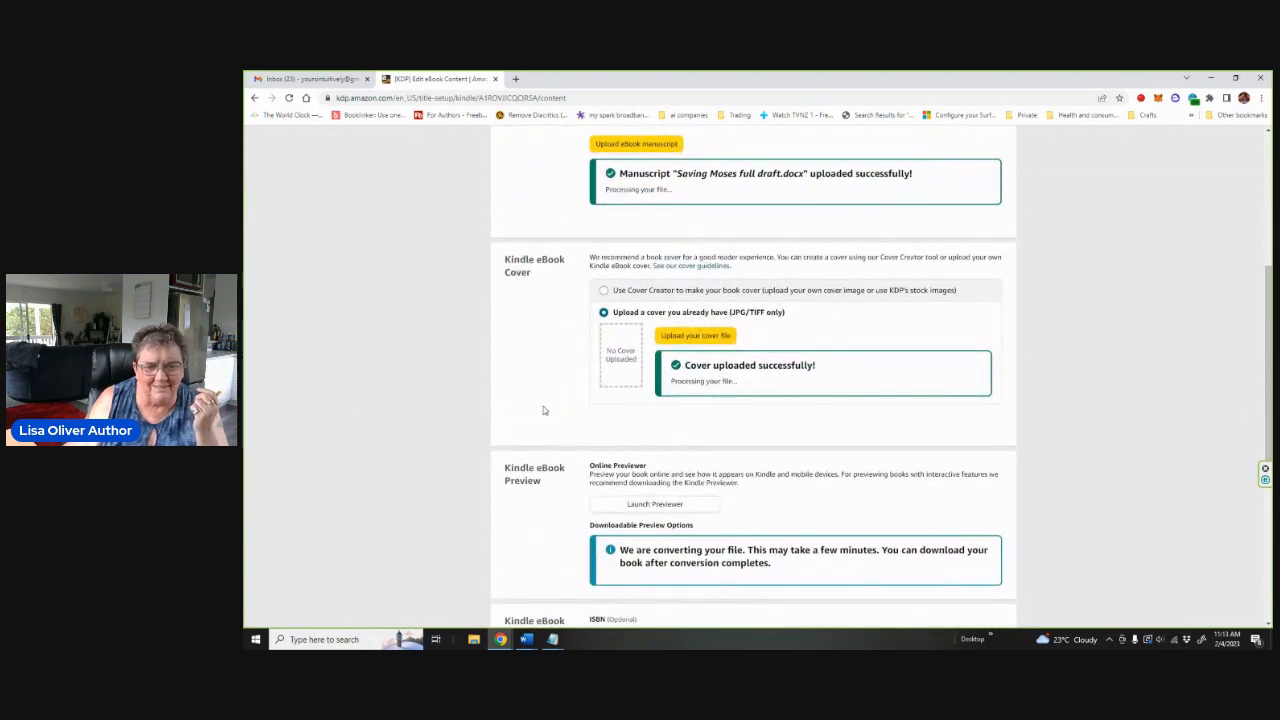
pyautogui.scroll(-3, 543, 410)
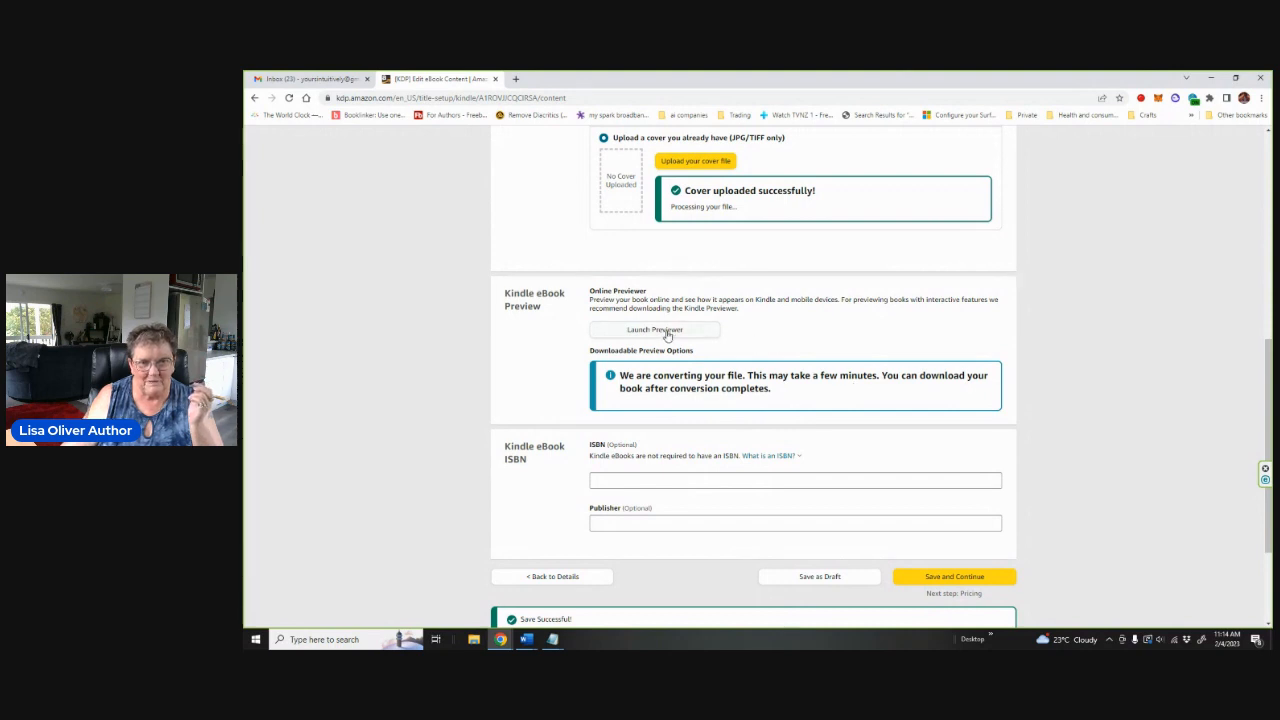
pyautogui.scroll(5, 549, 356)
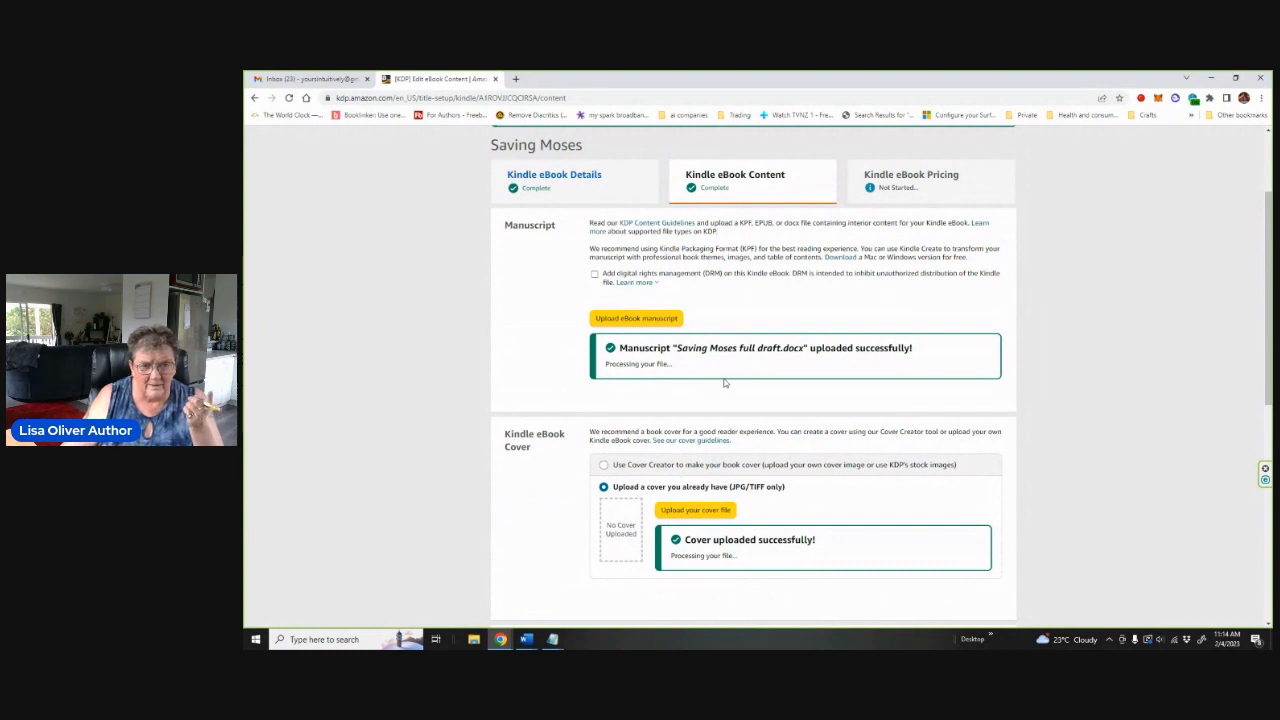
pyautogui.scroll(-4, 725, 383)
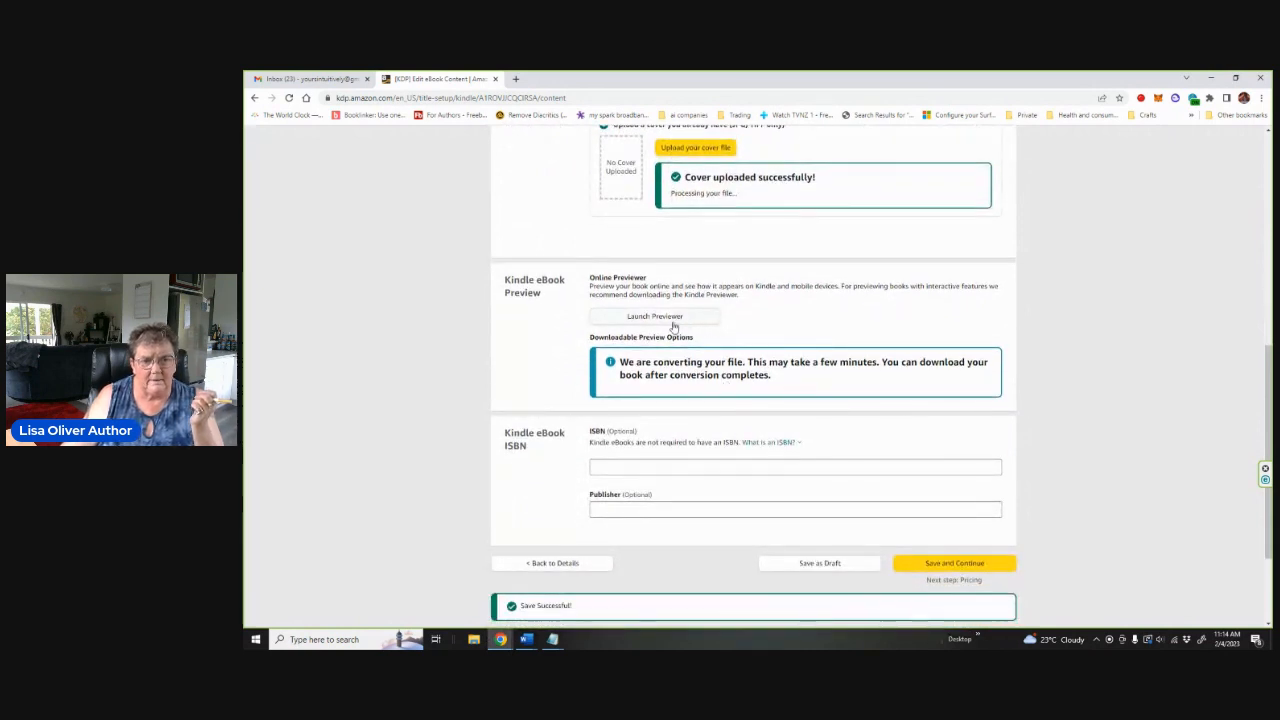
pyautogui.click(655, 320)
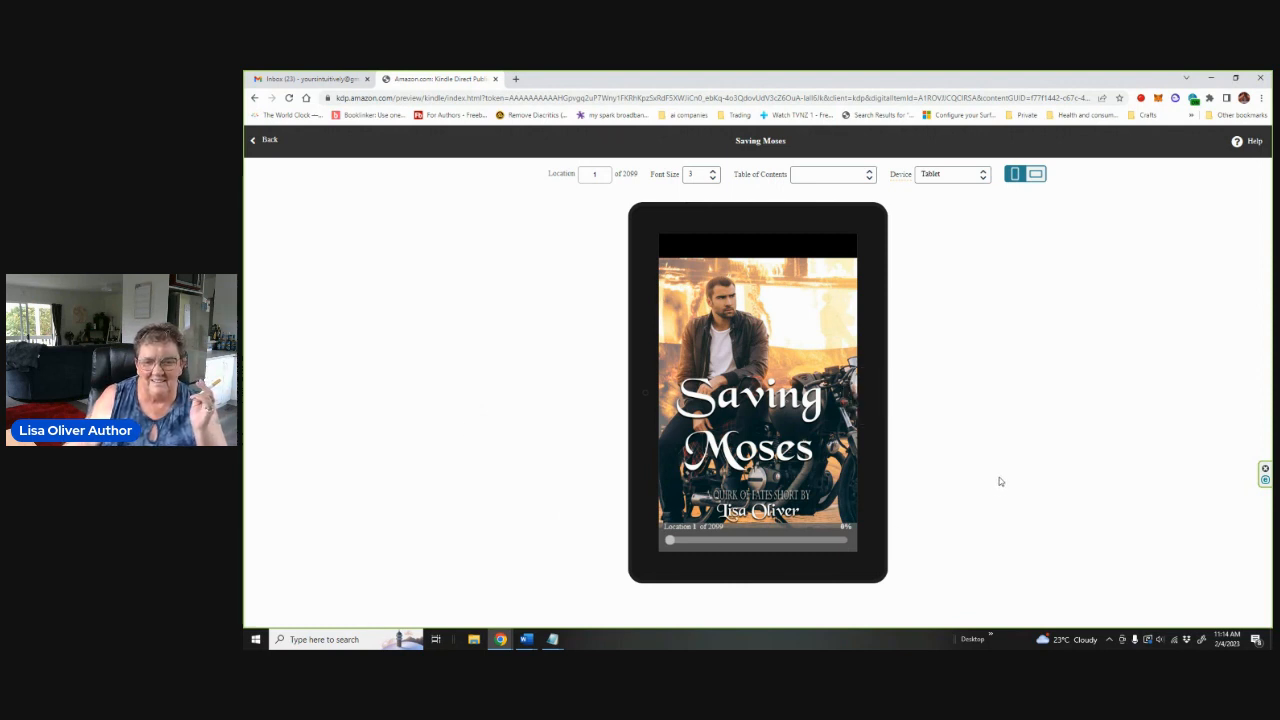
# Page through the previewed book's front matter from the cover to the start of Chapter One, checking its layout
pyautogui.moveTo(872, 410)
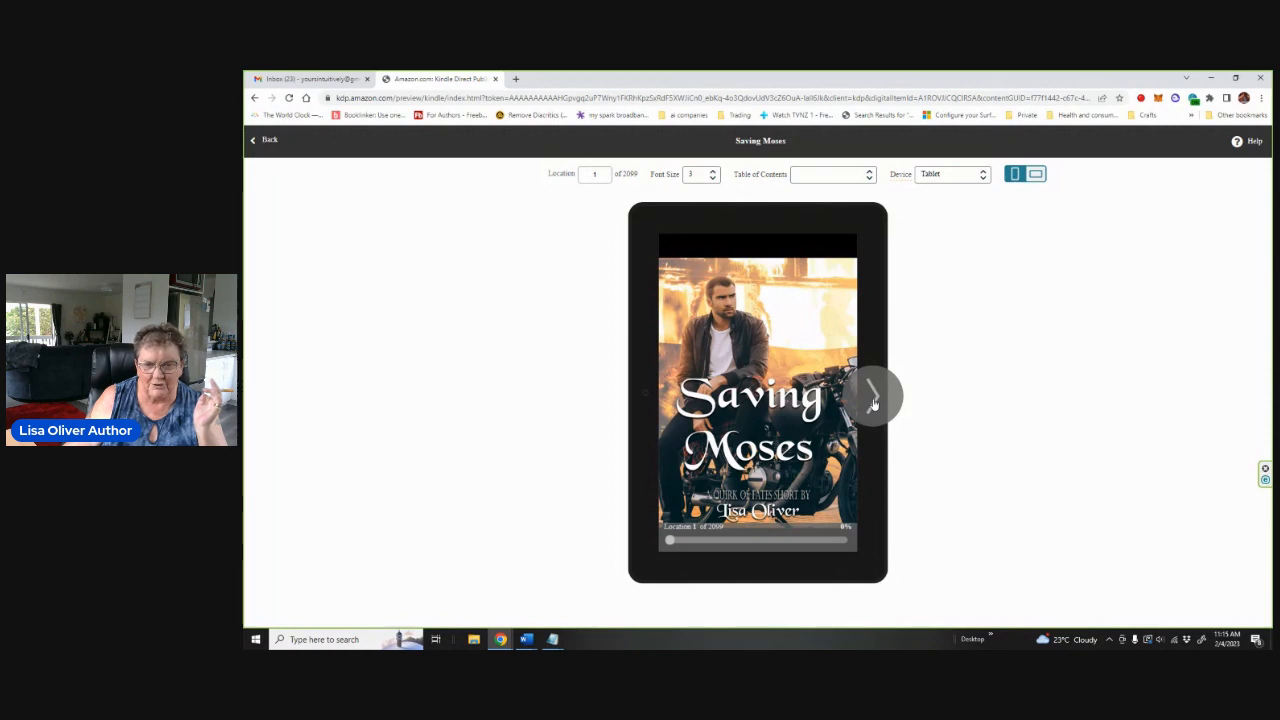
pyautogui.click(873, 397)
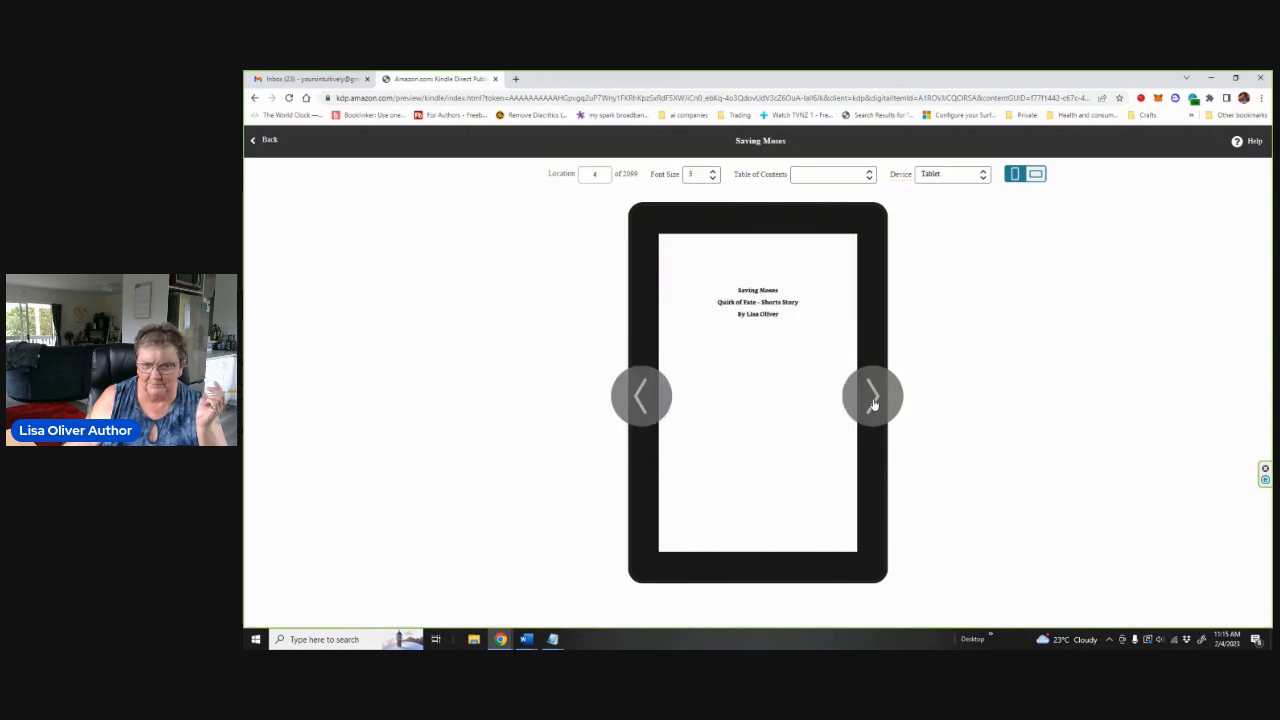
pyautogui.click(873, 397)
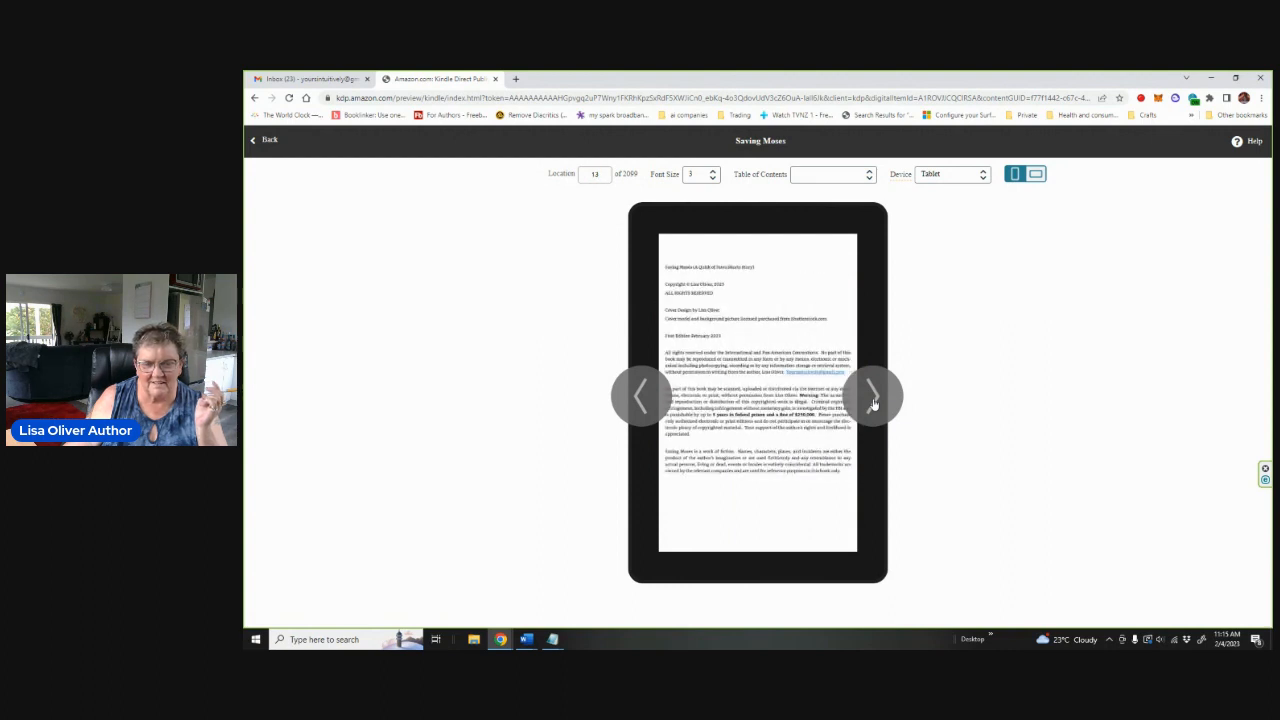
pyautogui.click(873, 398)
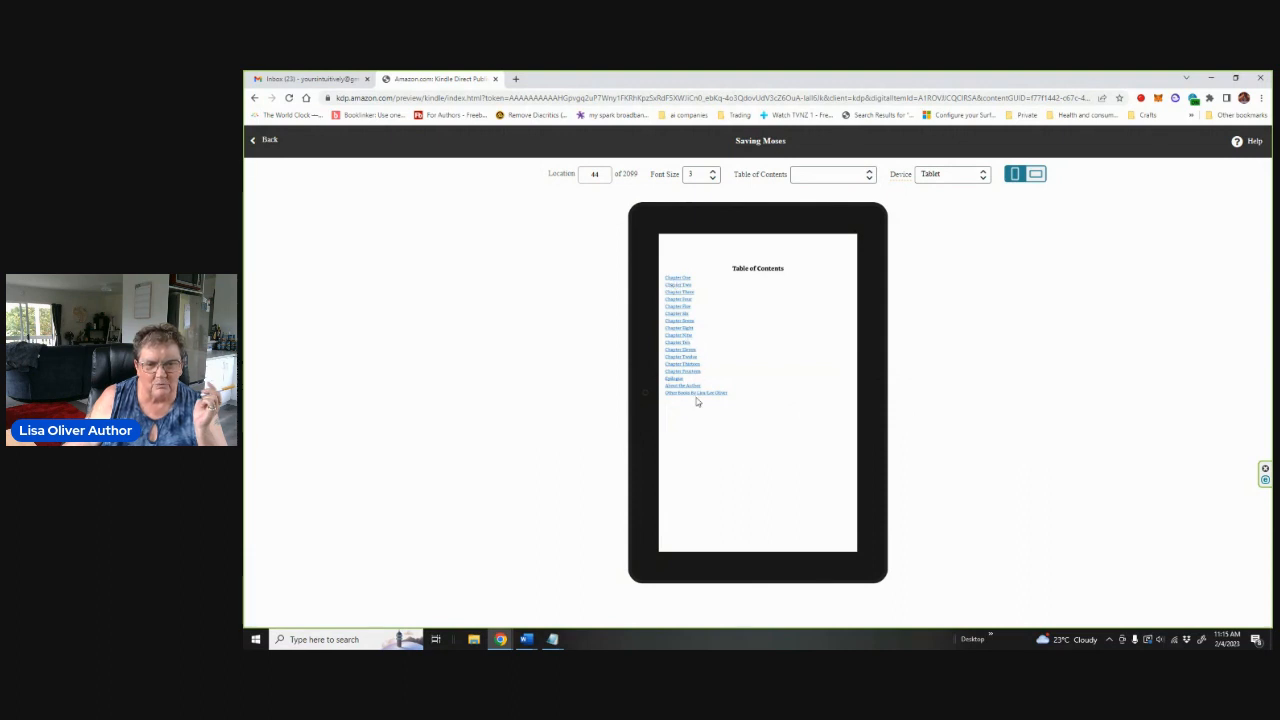
pyautogui.click(870, 398)
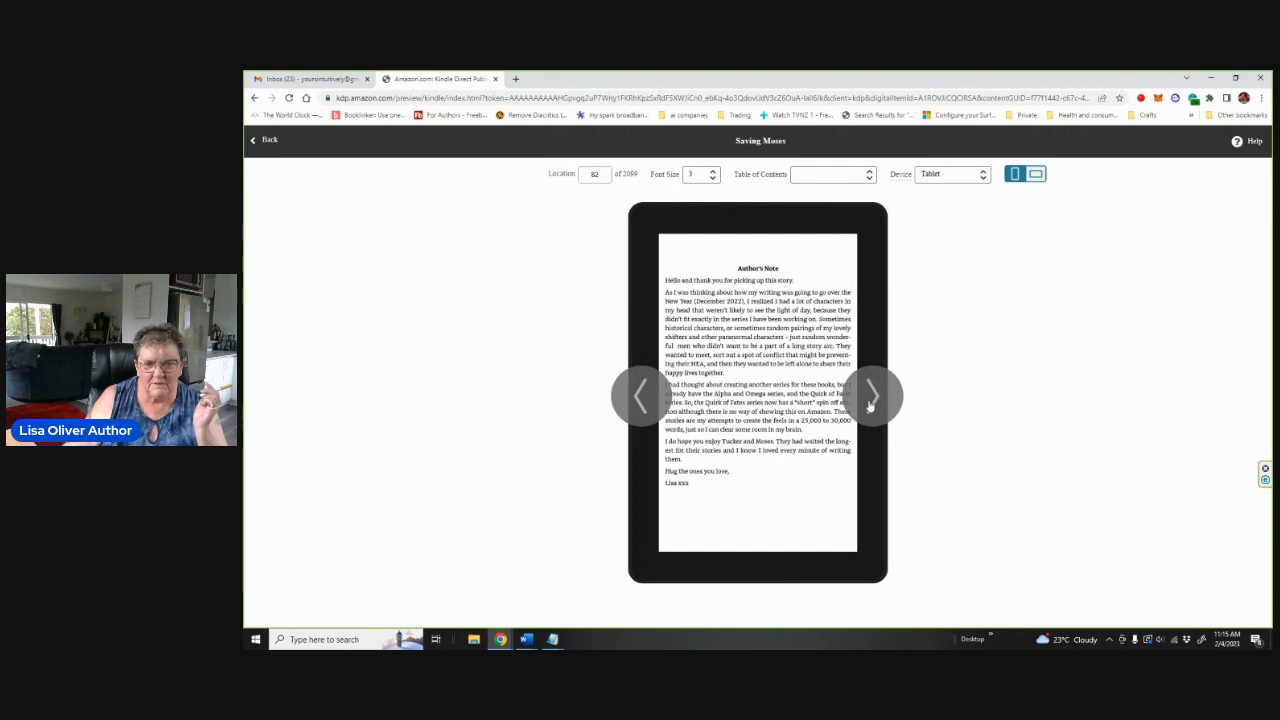
pyautogui.click(870, 400)
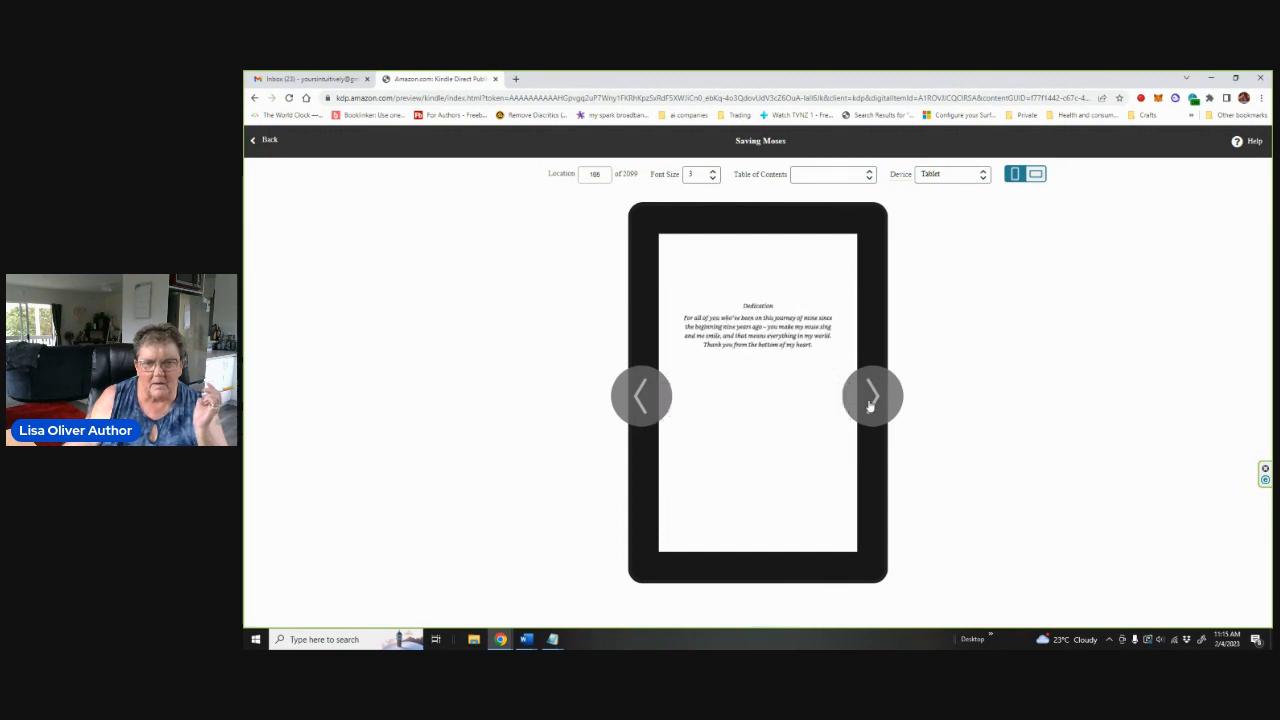
pyautogui.click(870, 400)
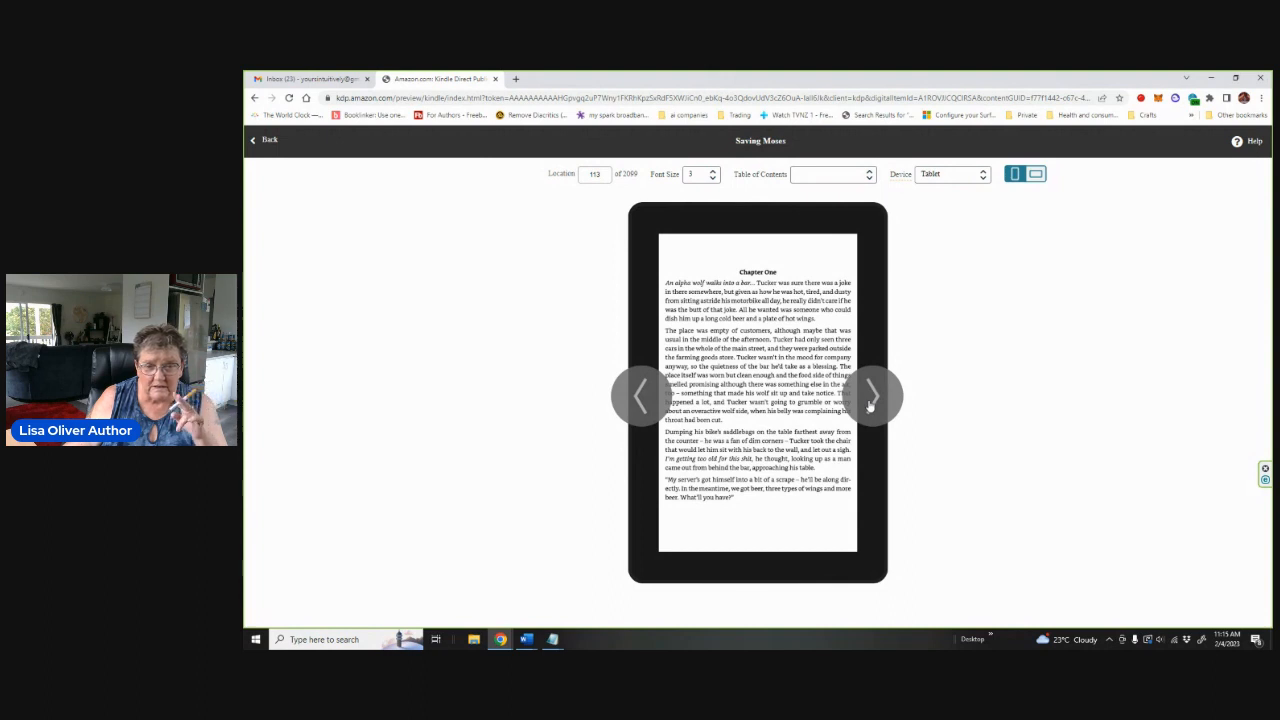
# Page through Chapter One in the preview to check its formatting and the page break before Chapter Two
pyautogui.click(869, 403)
pyautogui.click(869, 403)
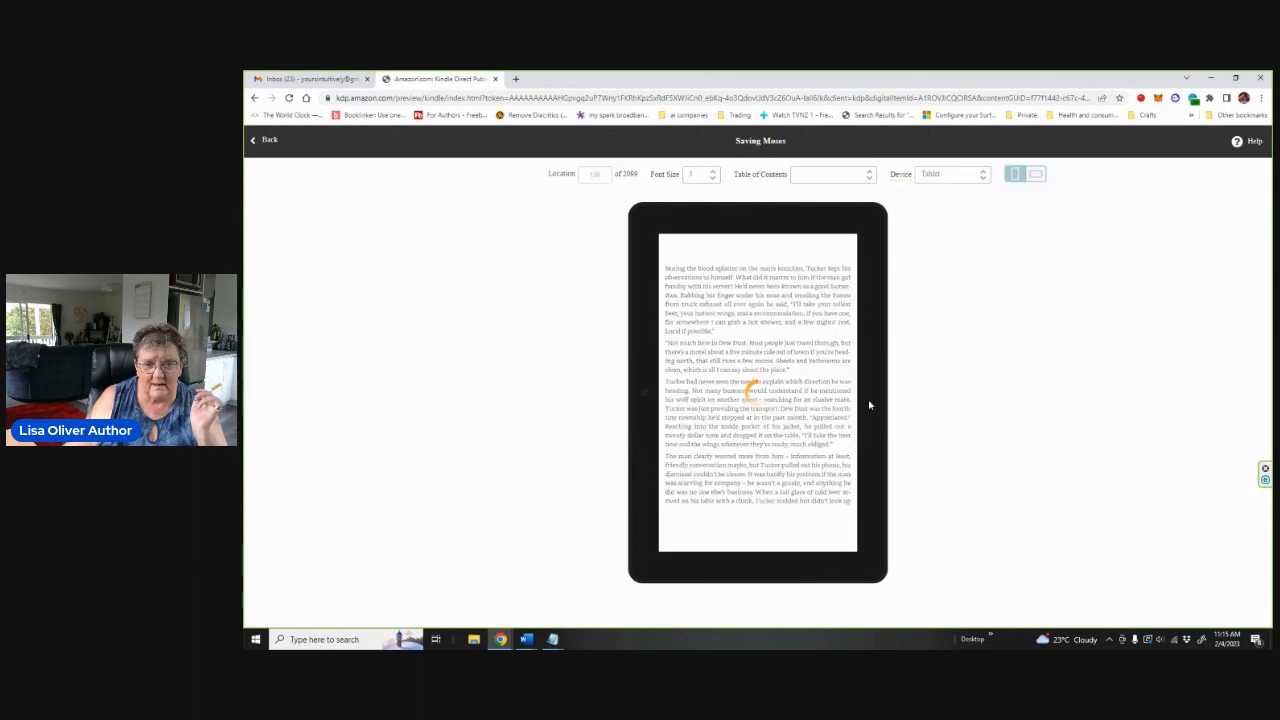
pyautogui.click(869, 403)
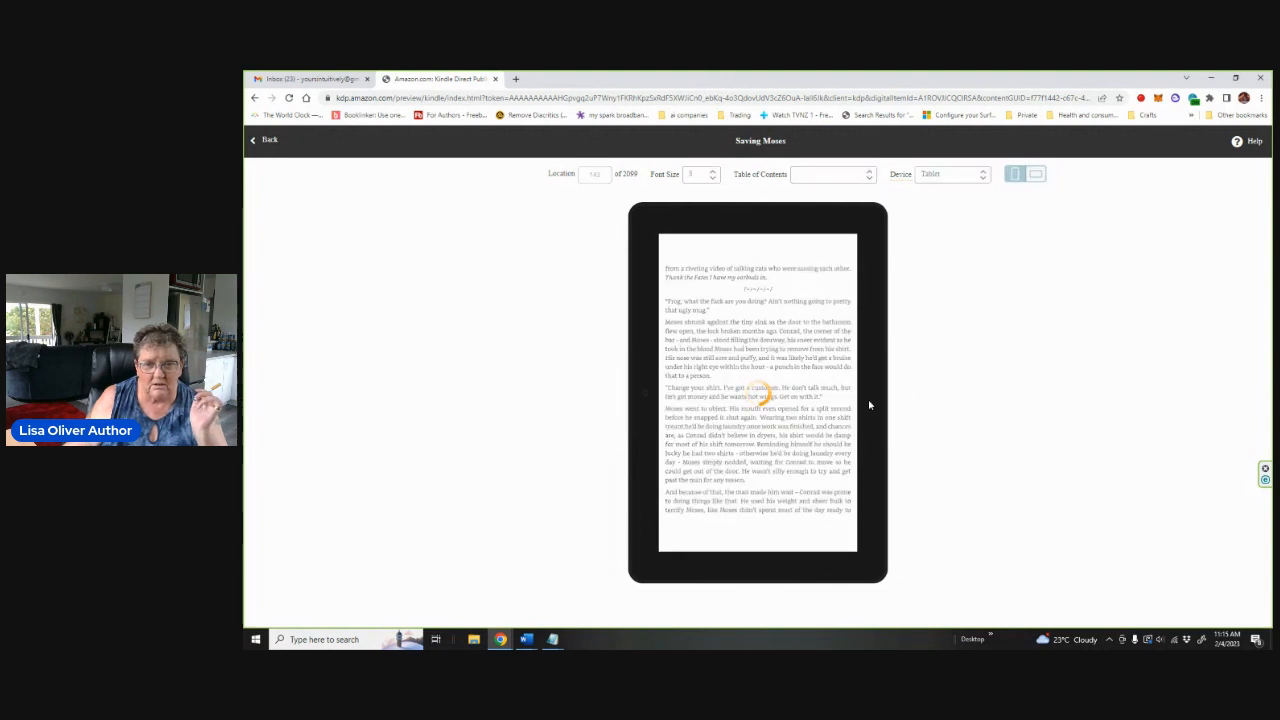
pyautogui.click(869, 404)
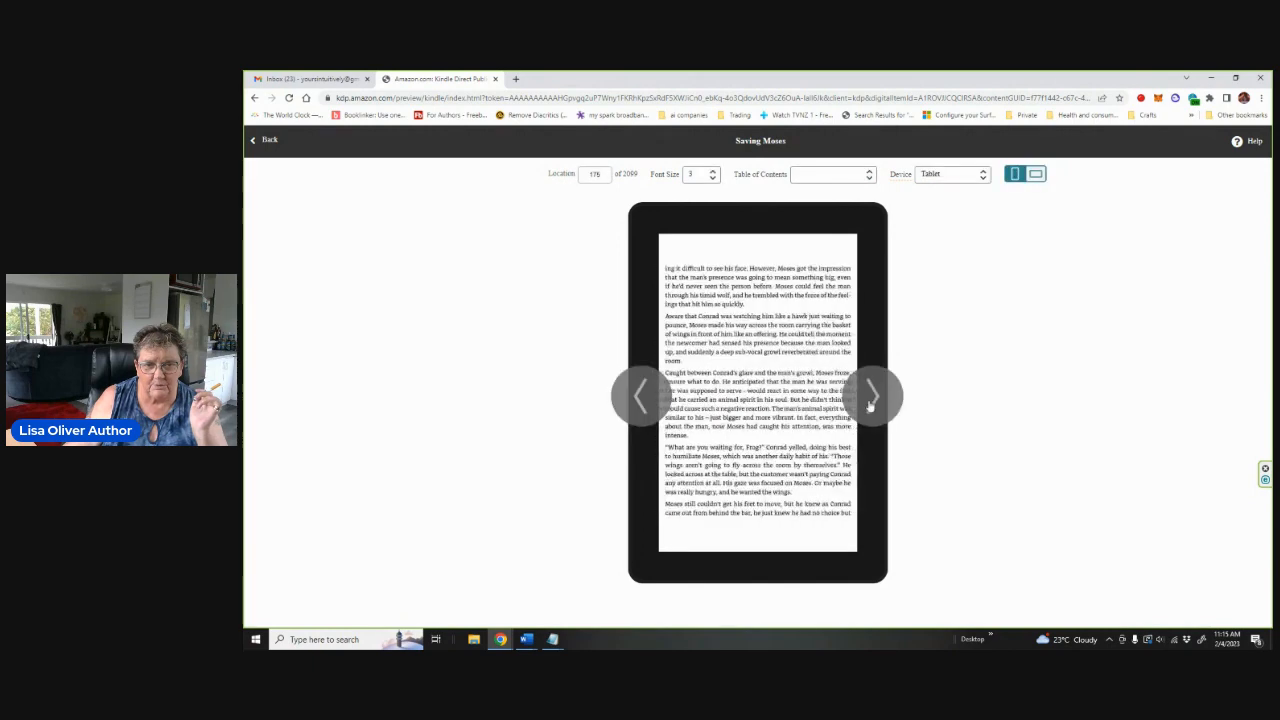
pyautogui.click(869, 404)
pyautogui.click(869, 404)
pyautogui.click(869, 404)
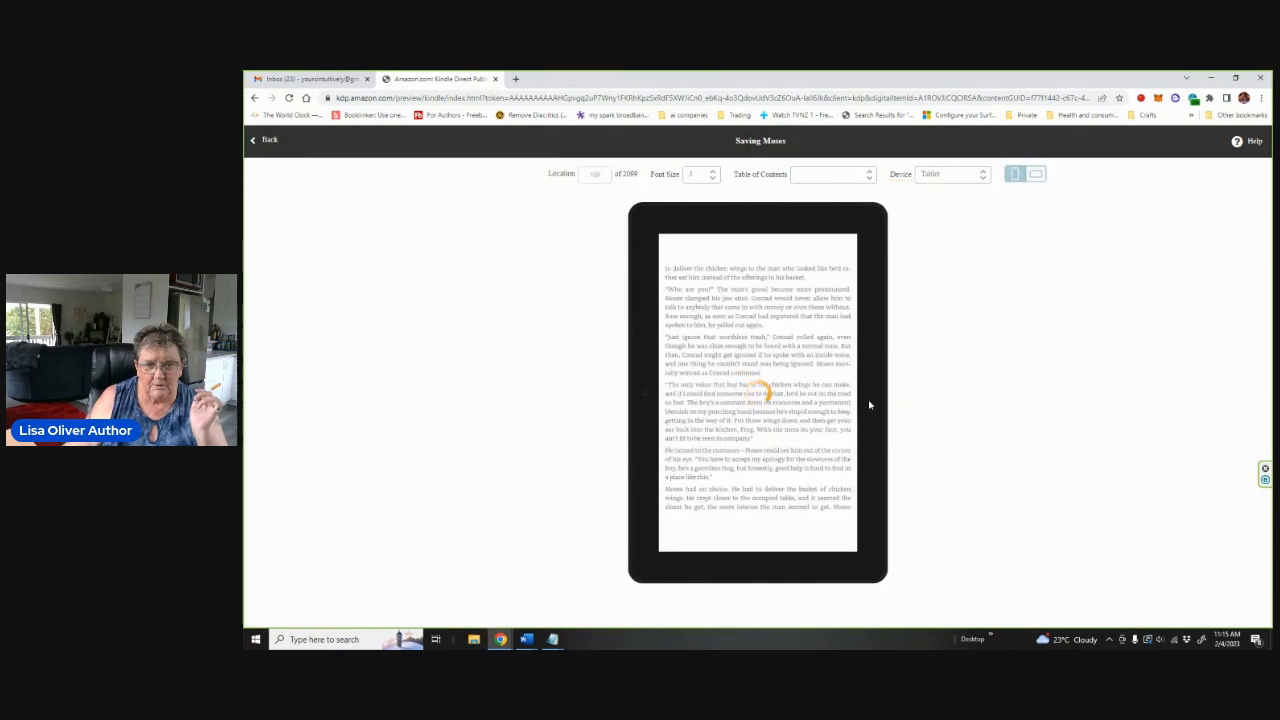
pyautogui.click(869, 404)
pyautogui.click(869, 405)
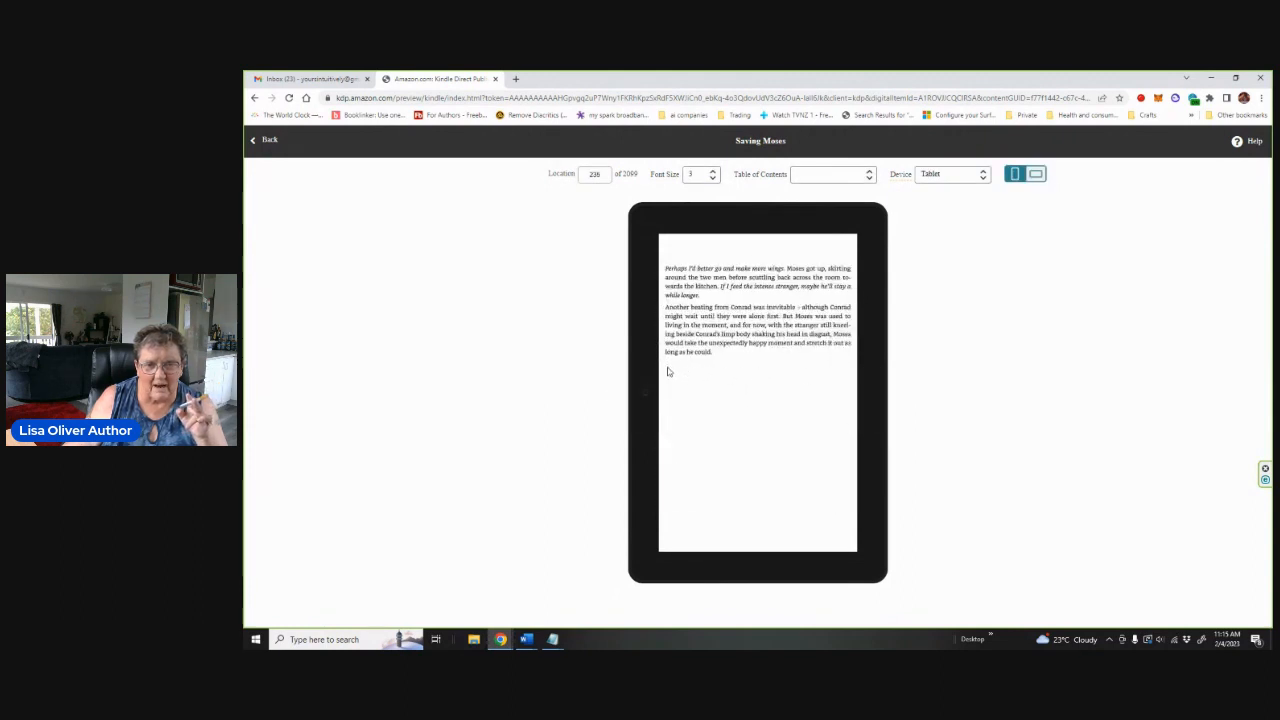
pyautogui.moveTo(874, 413)
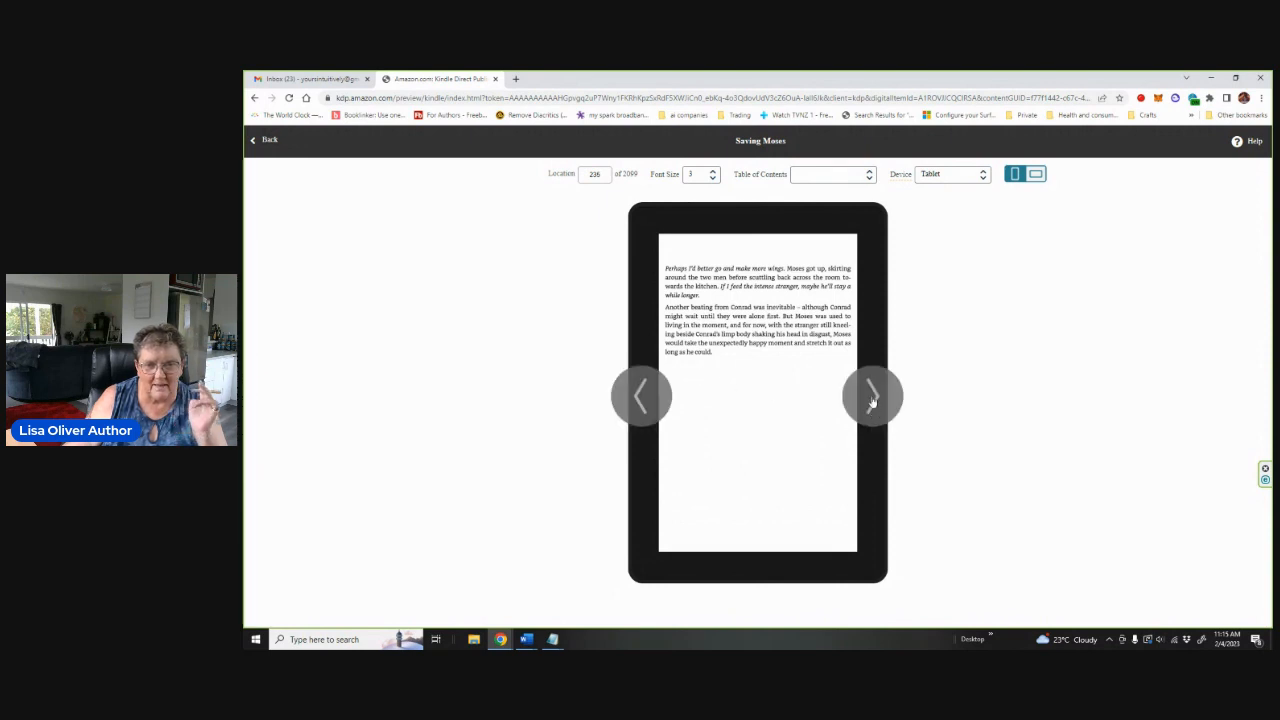
pyautogui.click(871, 400)
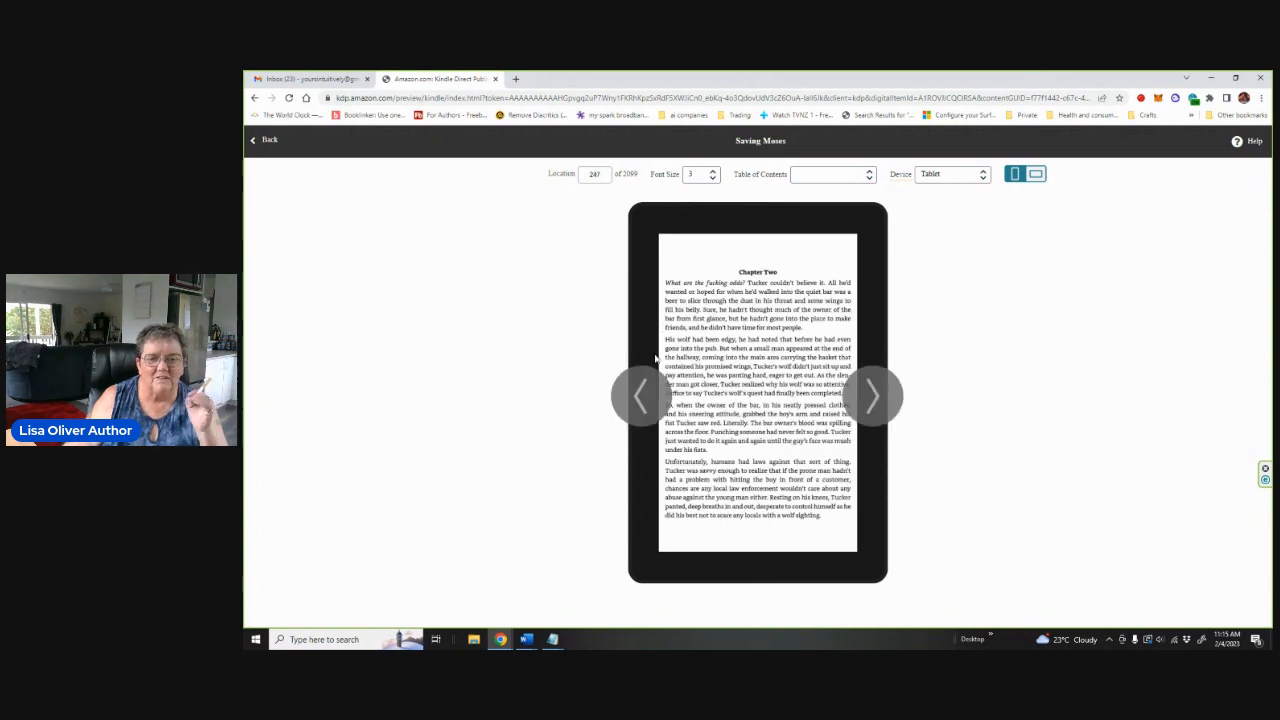
# Return from the preview to the eBook Content page and save it to continue to Pricing
pyautogui.click(270, 143)
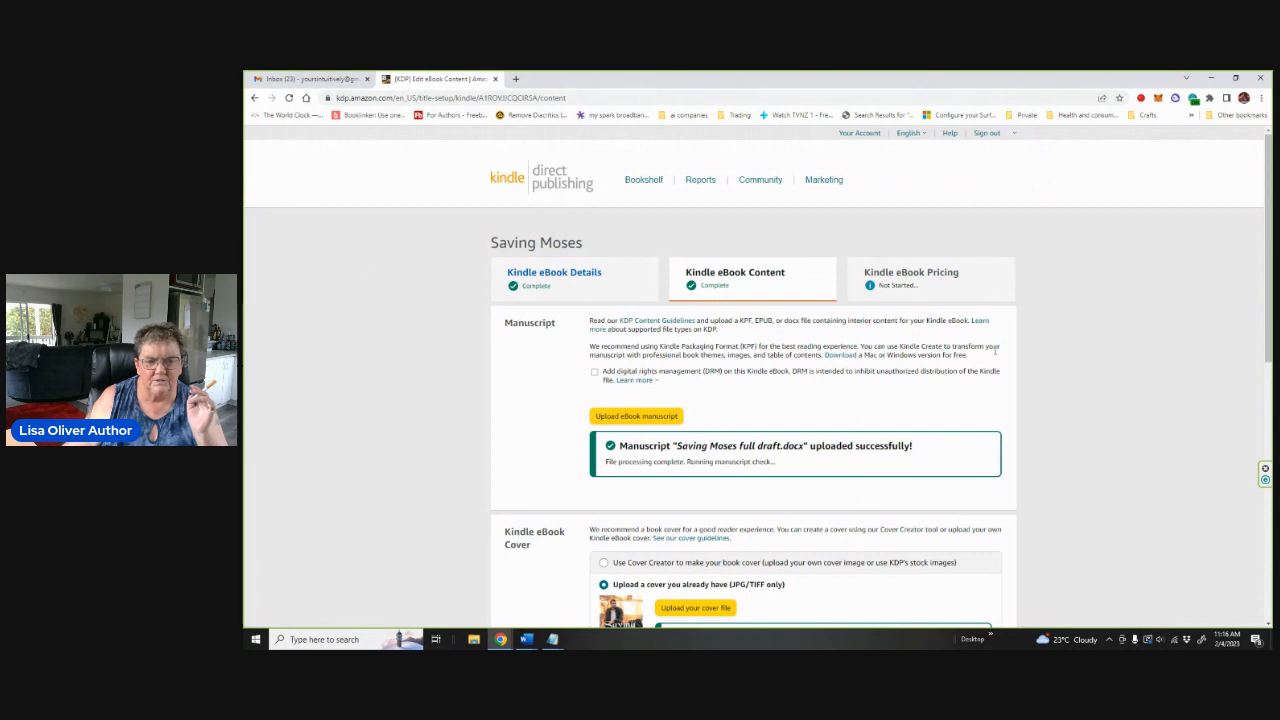
pyautogui.scroll(-4, 995, 350)
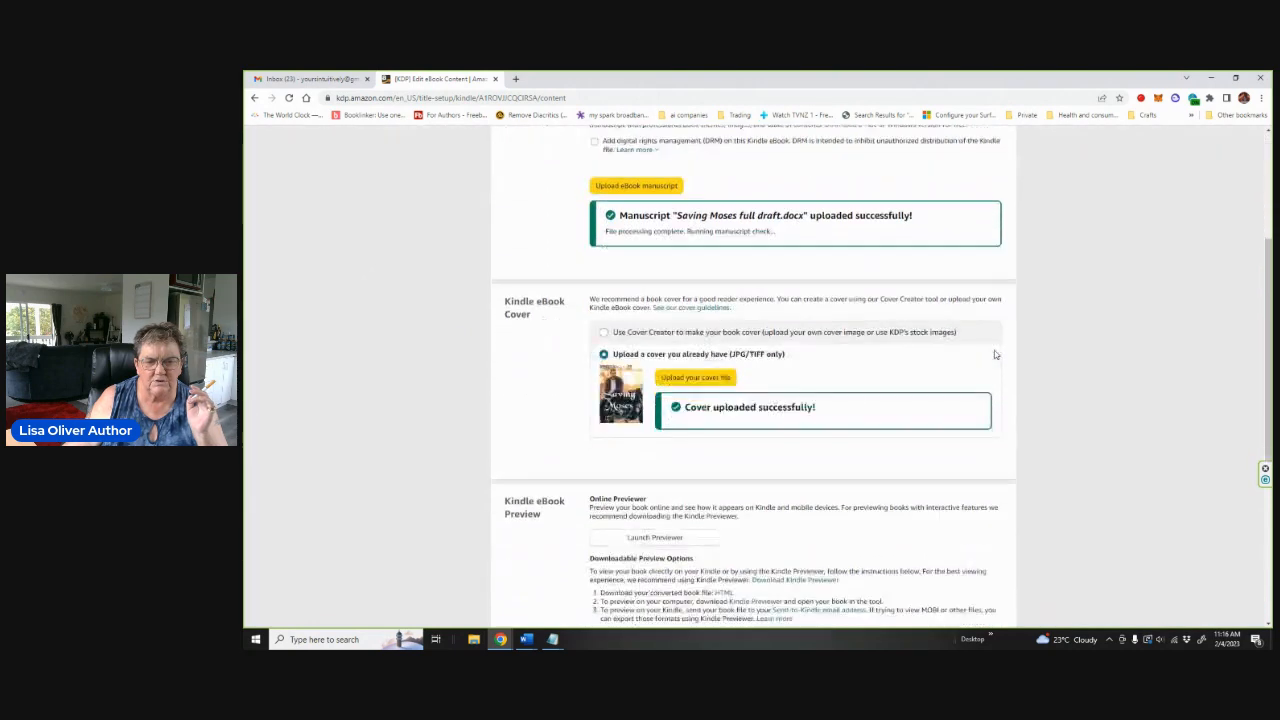
pyautogui.scroll(-3, 995, 354)
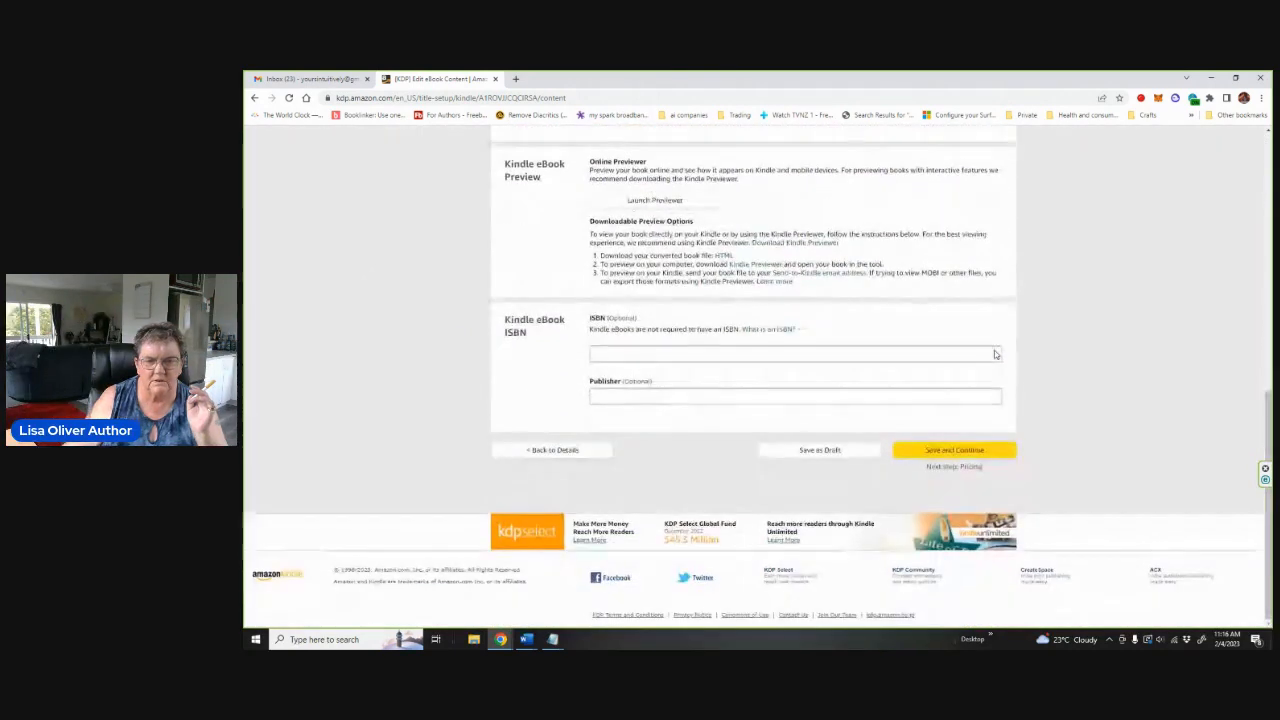
pyautogui.click(949, 453)
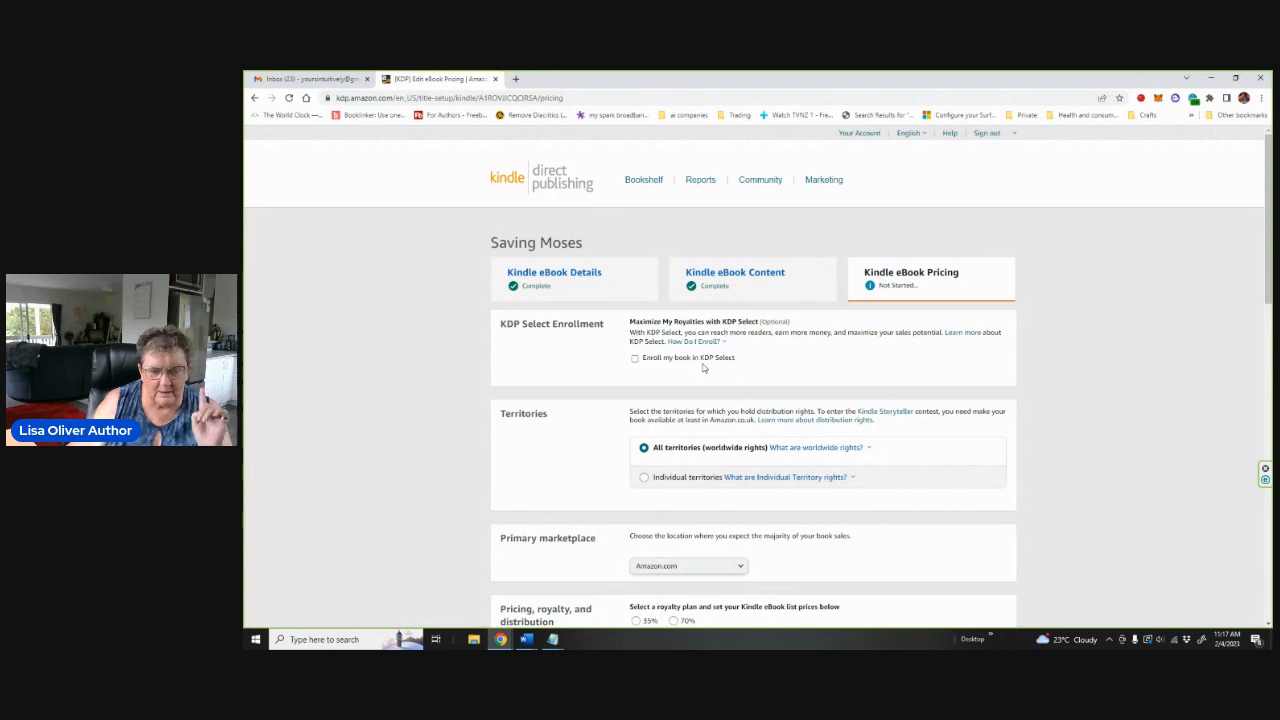
# Review the KDP Select enrollment and territory settings, and look through the primary marketplace choices, keeping Amazon.com
pyautogui.scroll(-3, 580, 388)
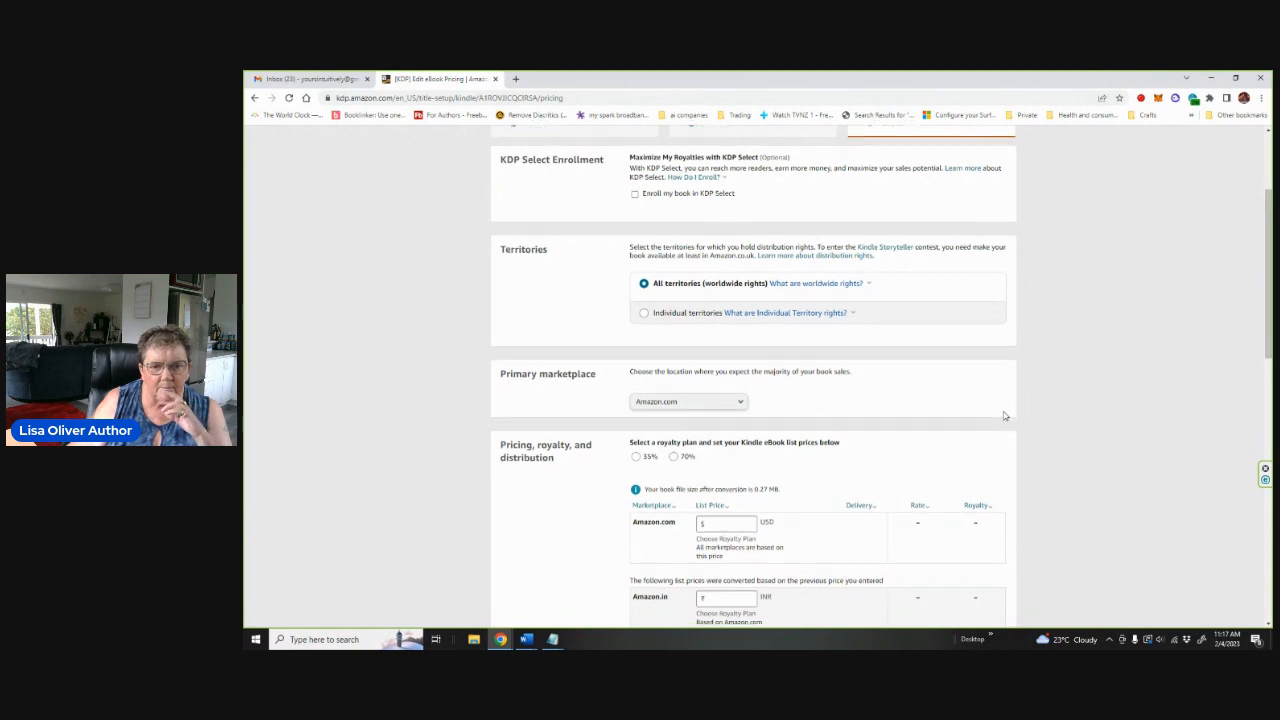
pyautogui.scroll(-1, 985, 370)
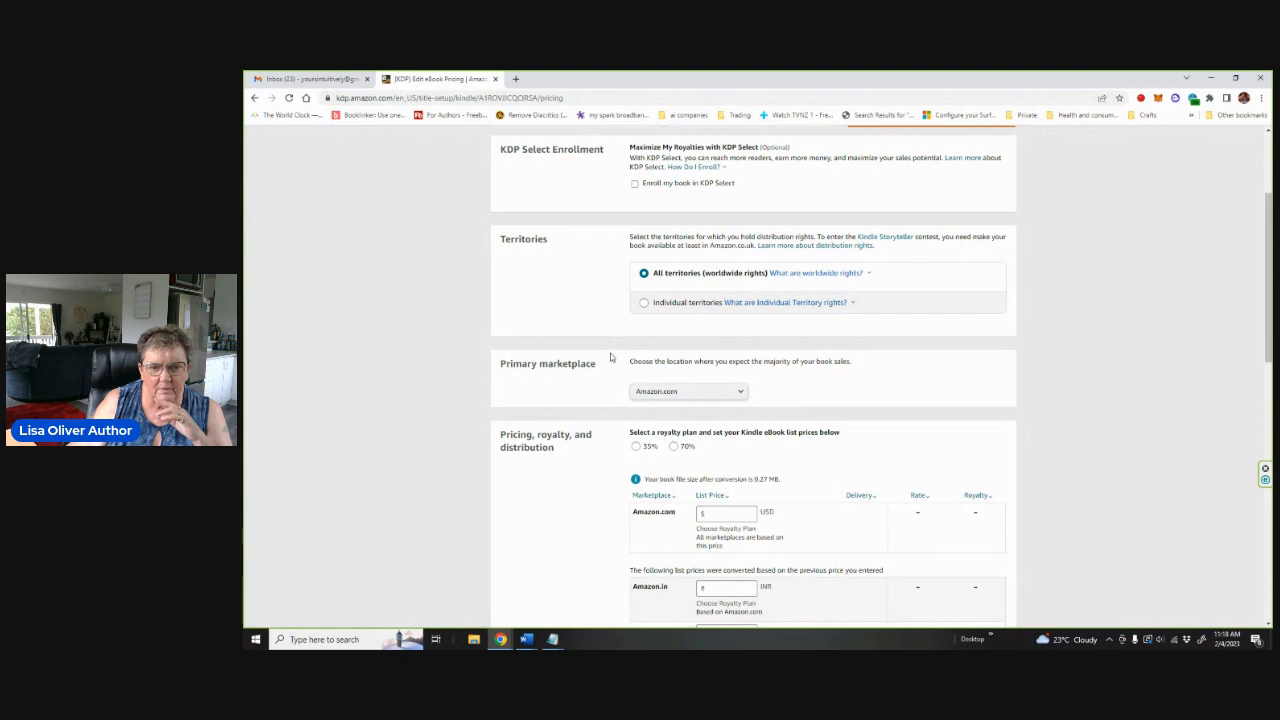
pyautogui.scroll(-2, 610, 353)
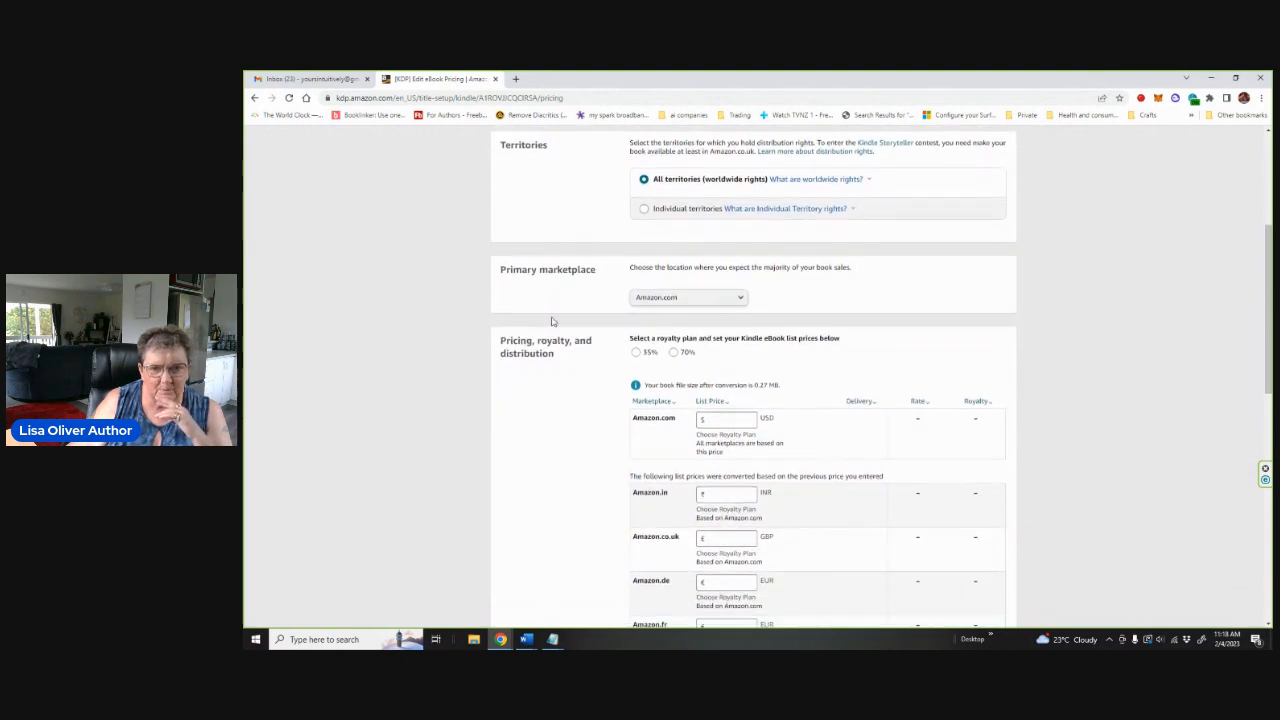
pyautogui.click(740, 298)
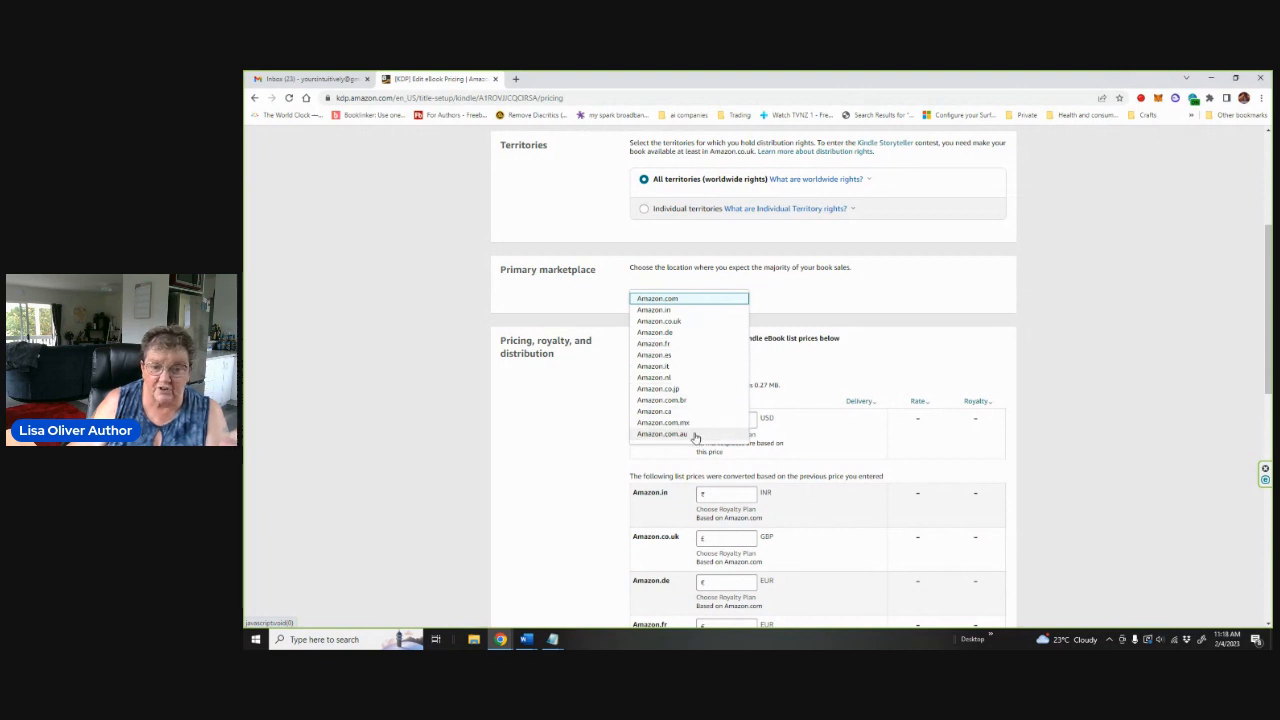
pyautogui.click(884, 287)
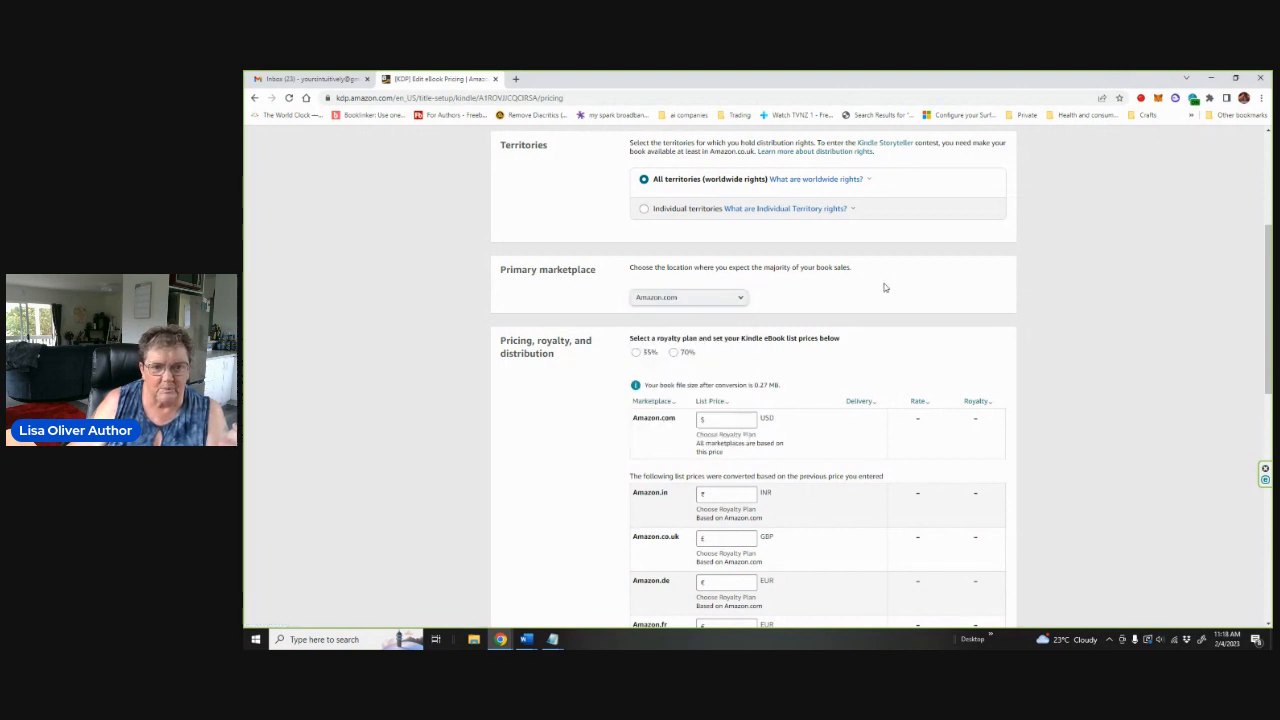
# Select the 70% royalty plan, set the Amazon.com list price to 2.99 USD and review the converted marketplace prices and royalties
pyautogui.scroll(-1, 871, 300)
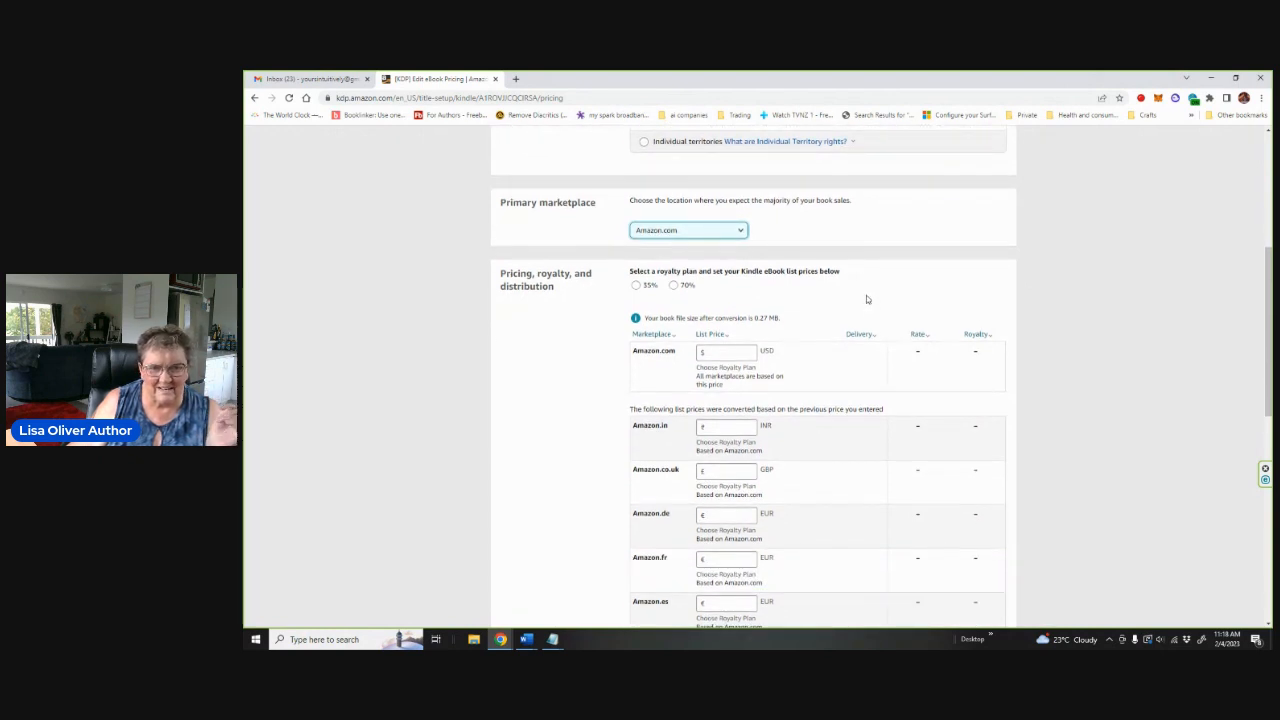
pyautogui.click(673, 285)
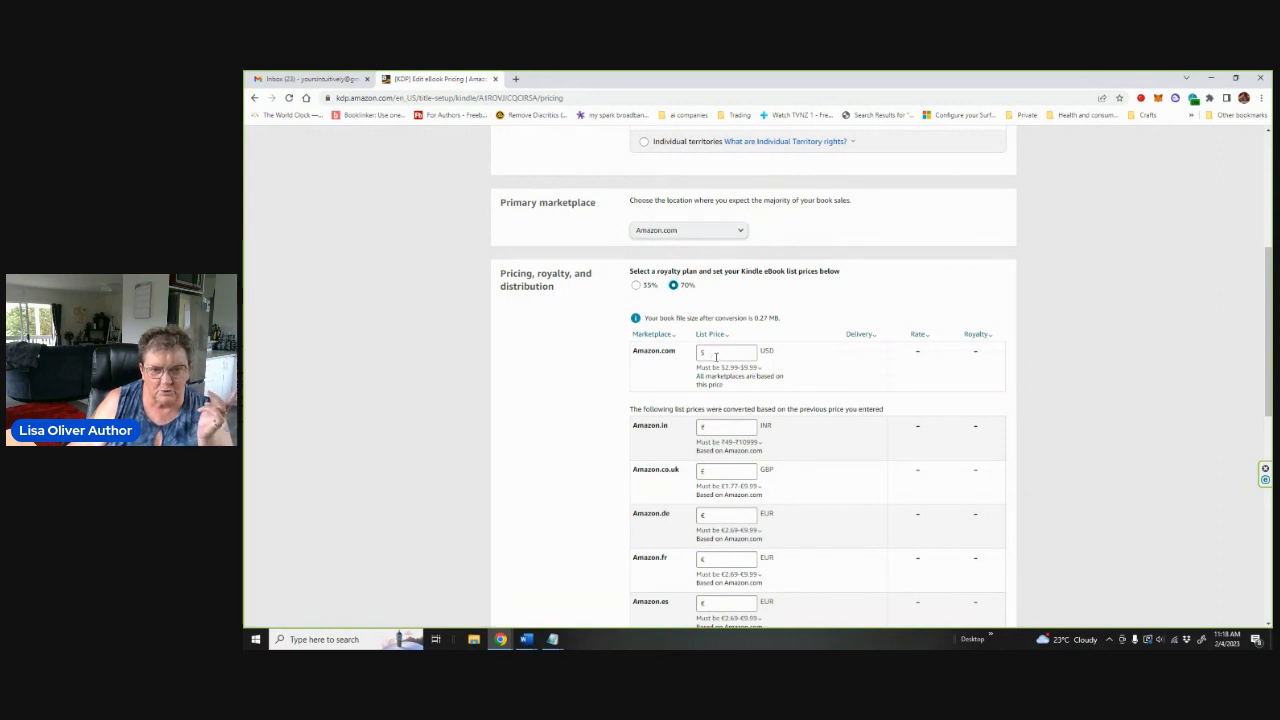
pyautogui.click(712, 356)
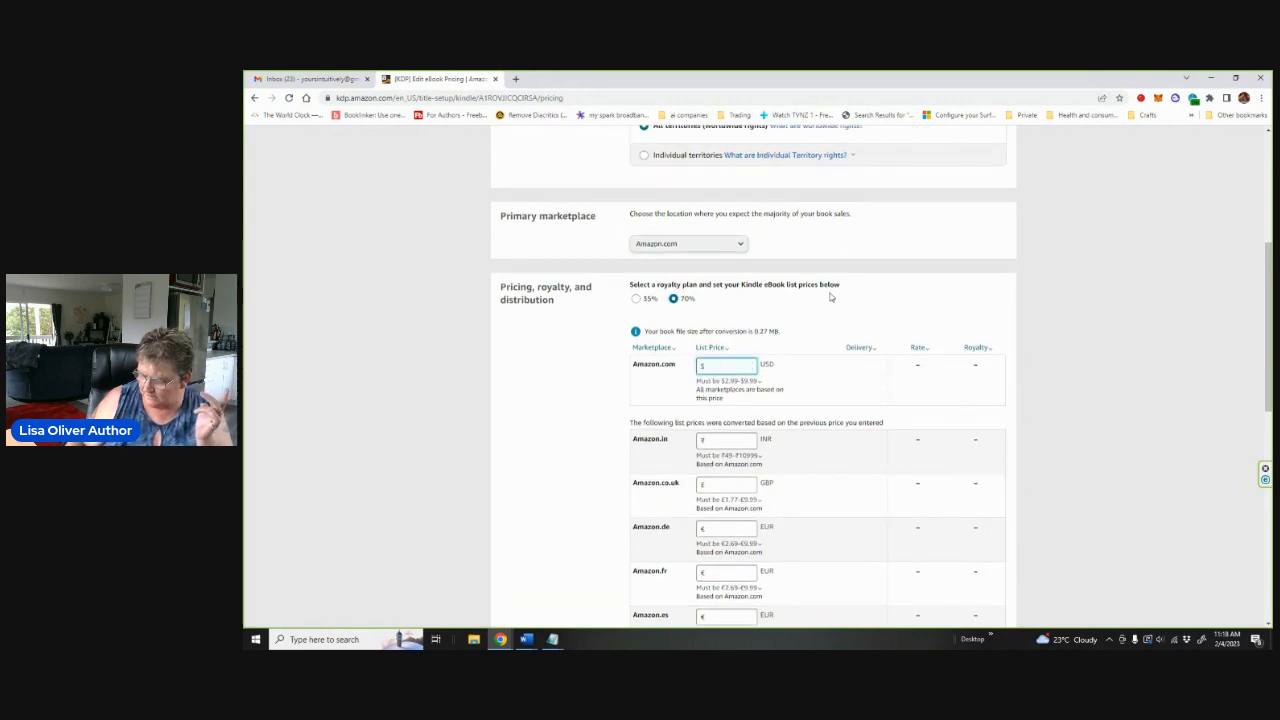
pyautogui.write('2.99')
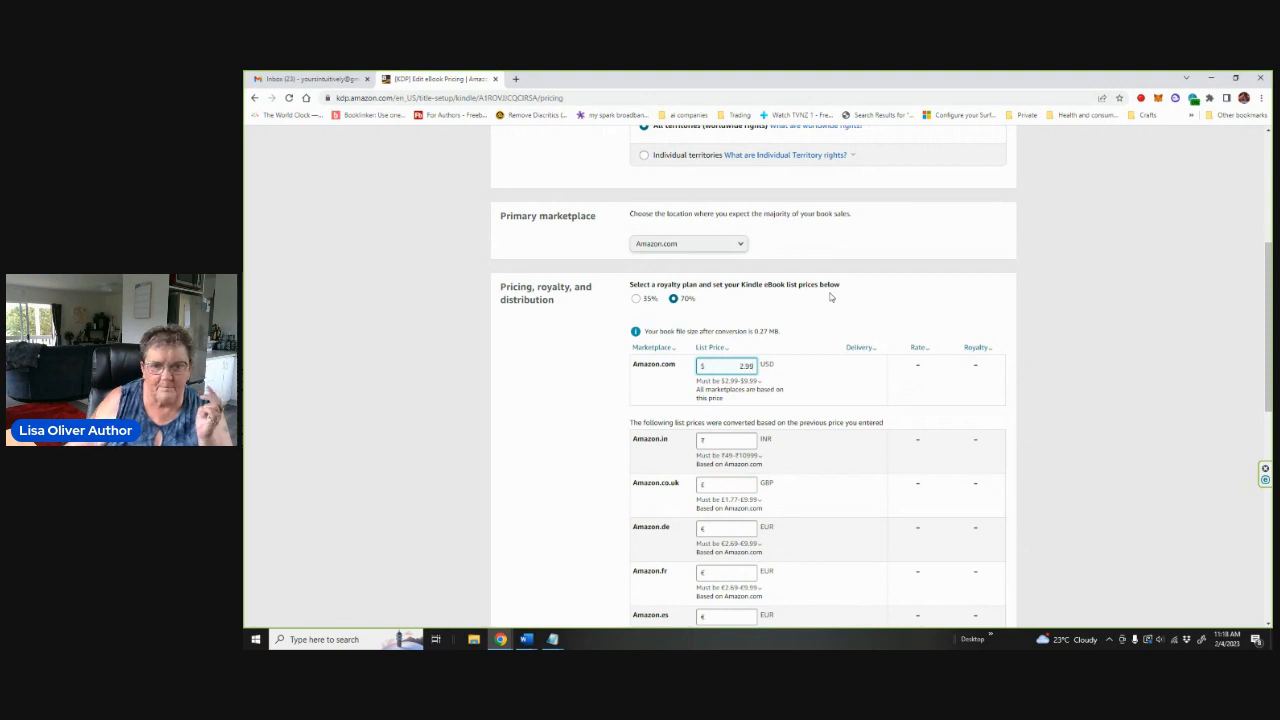
pyautogui.click(572, 392)
pyautogui.scroll(-2, 572, 392)
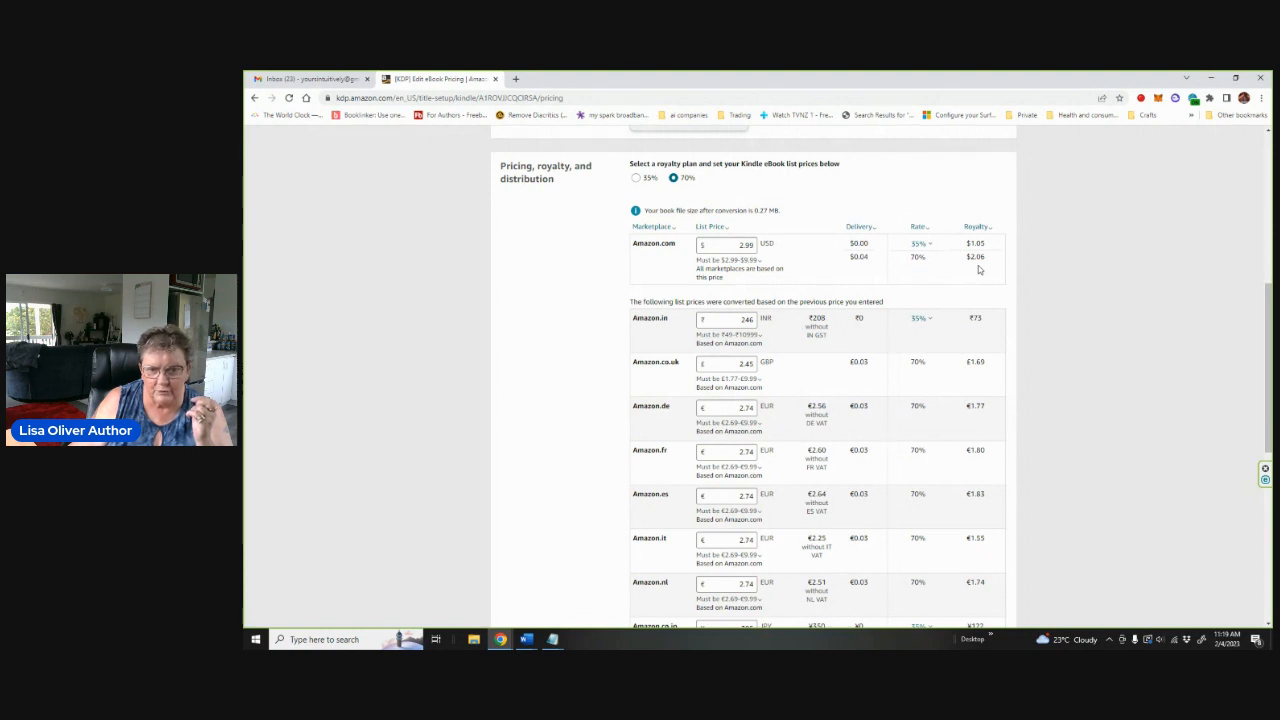
# Review the converted list prices, royalty rates and royalties for every Amazon marketplace, along with the terms and the pricing settings above
pyautogui.scroll(-2, 978, 268)
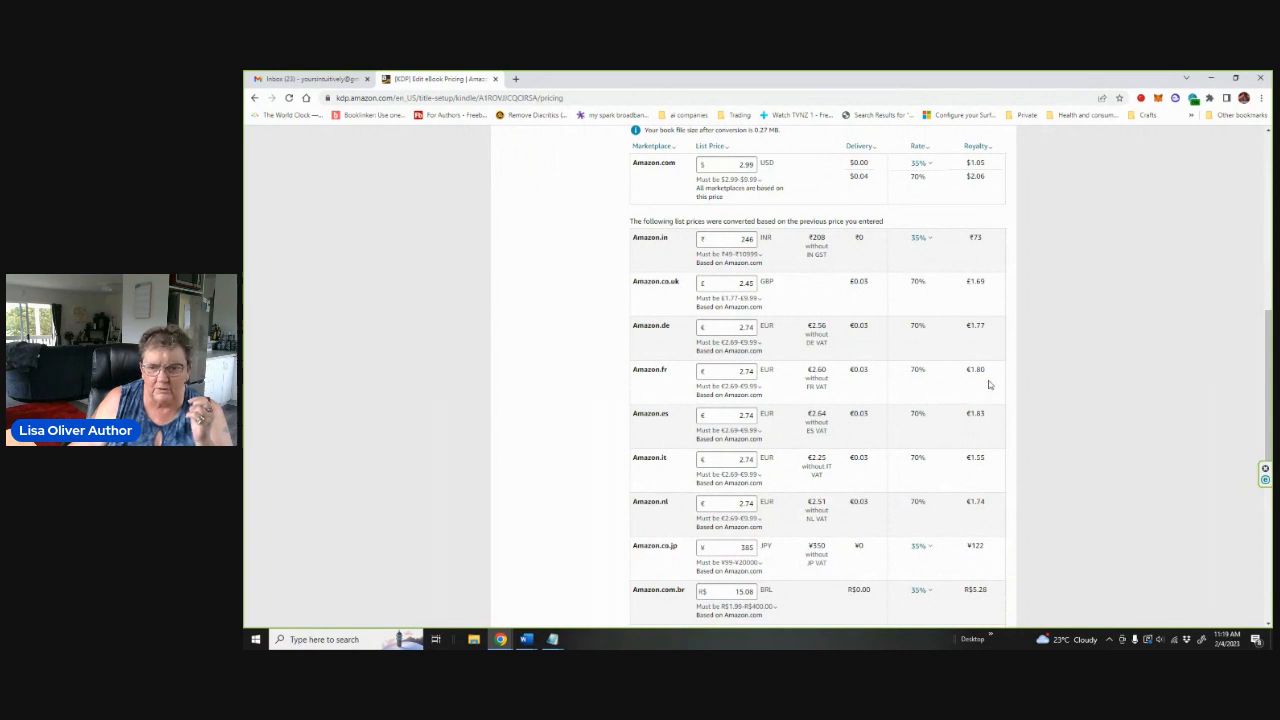
pyautogui.scroll(-8, 990, 380)
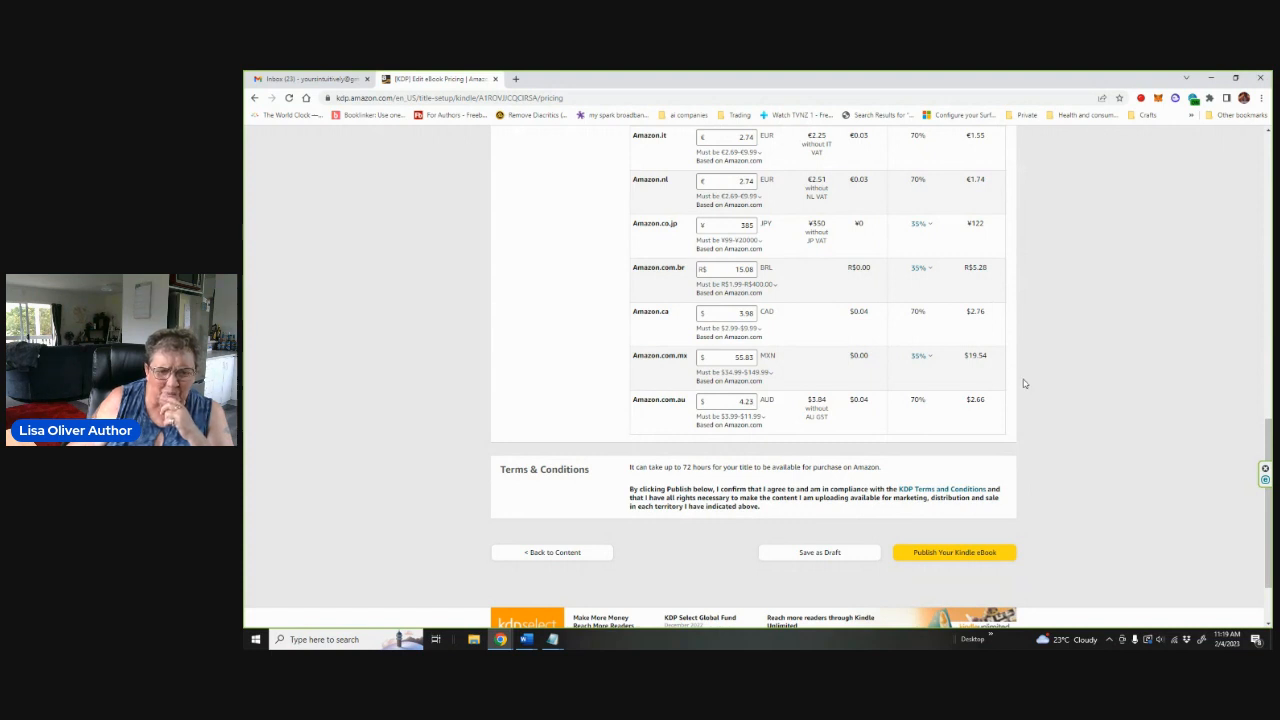
pyautogui.scroll(-2, 1023, 383)
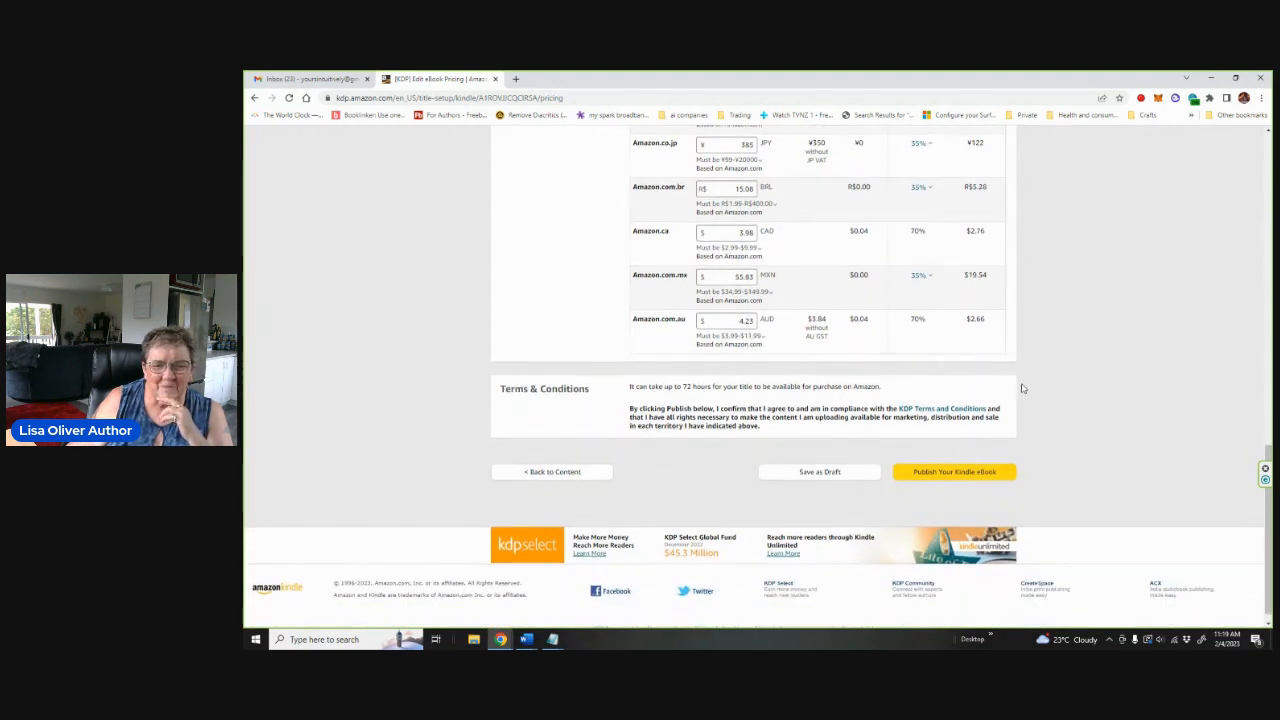
pyautogui.scroll(10, 1072, 388)
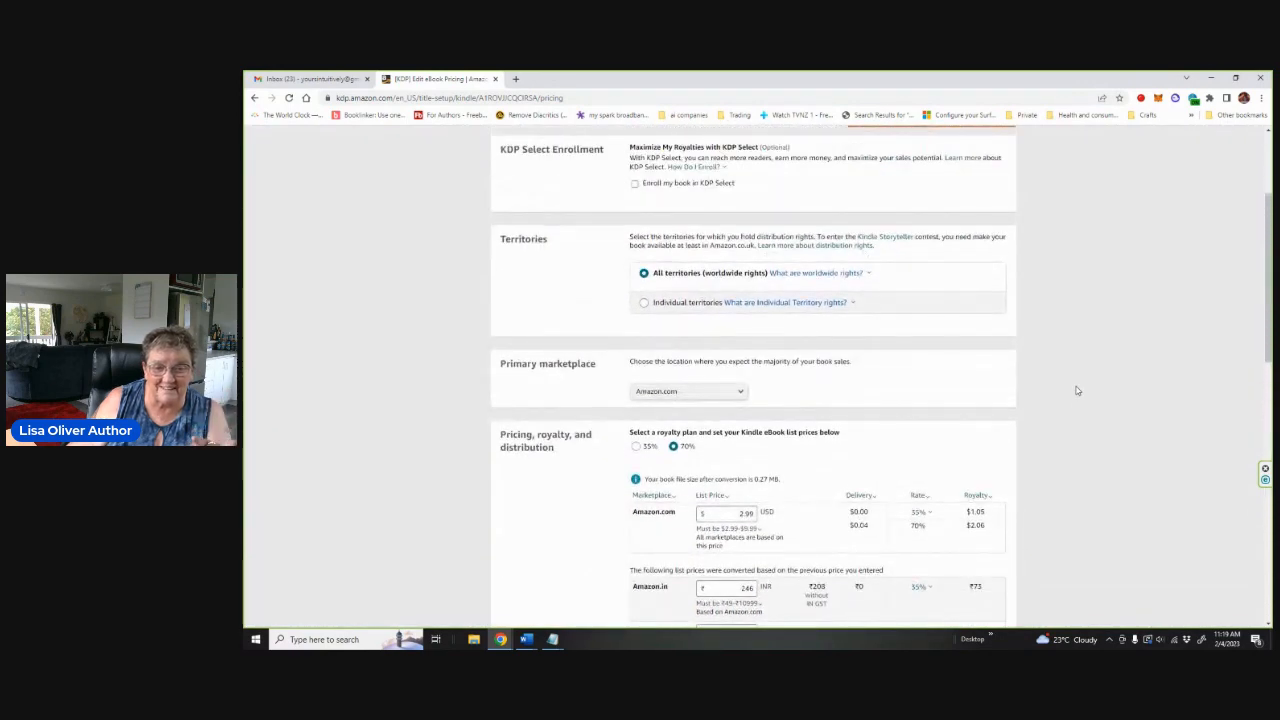
pyautogui.scroll(-10, 1077, 390)
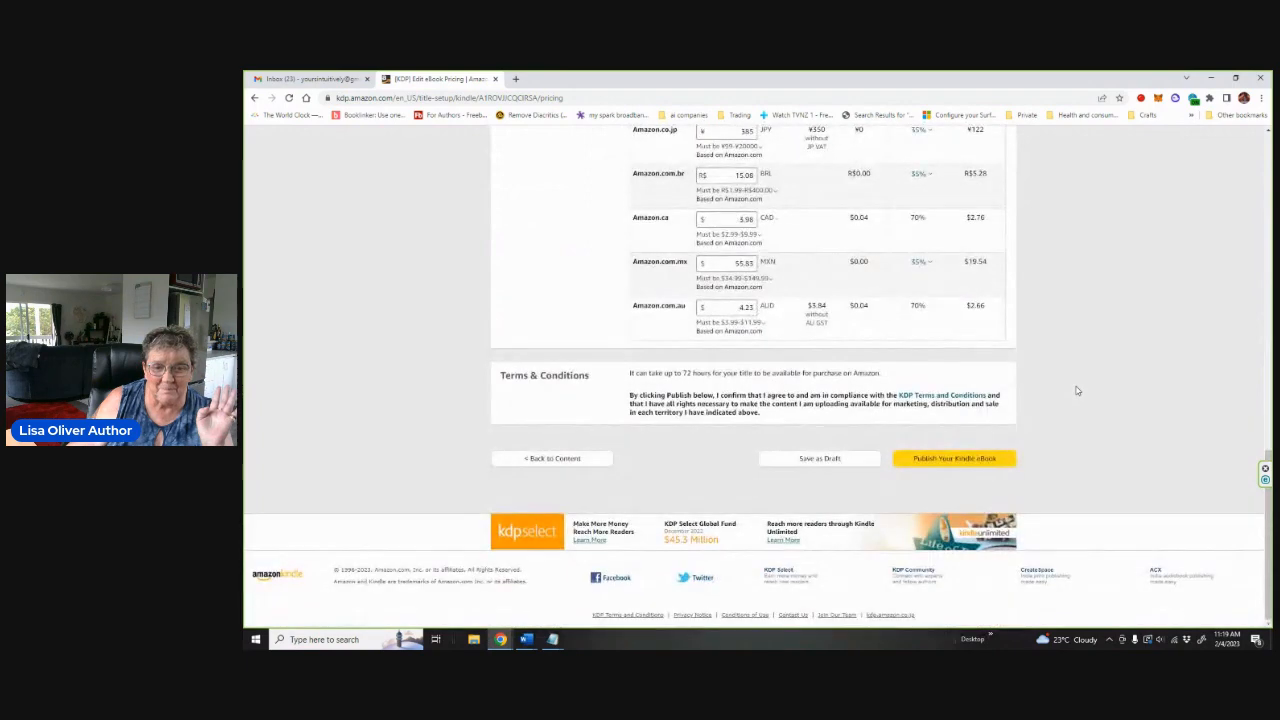
pyautogui.scroll(6, 1077, 390)
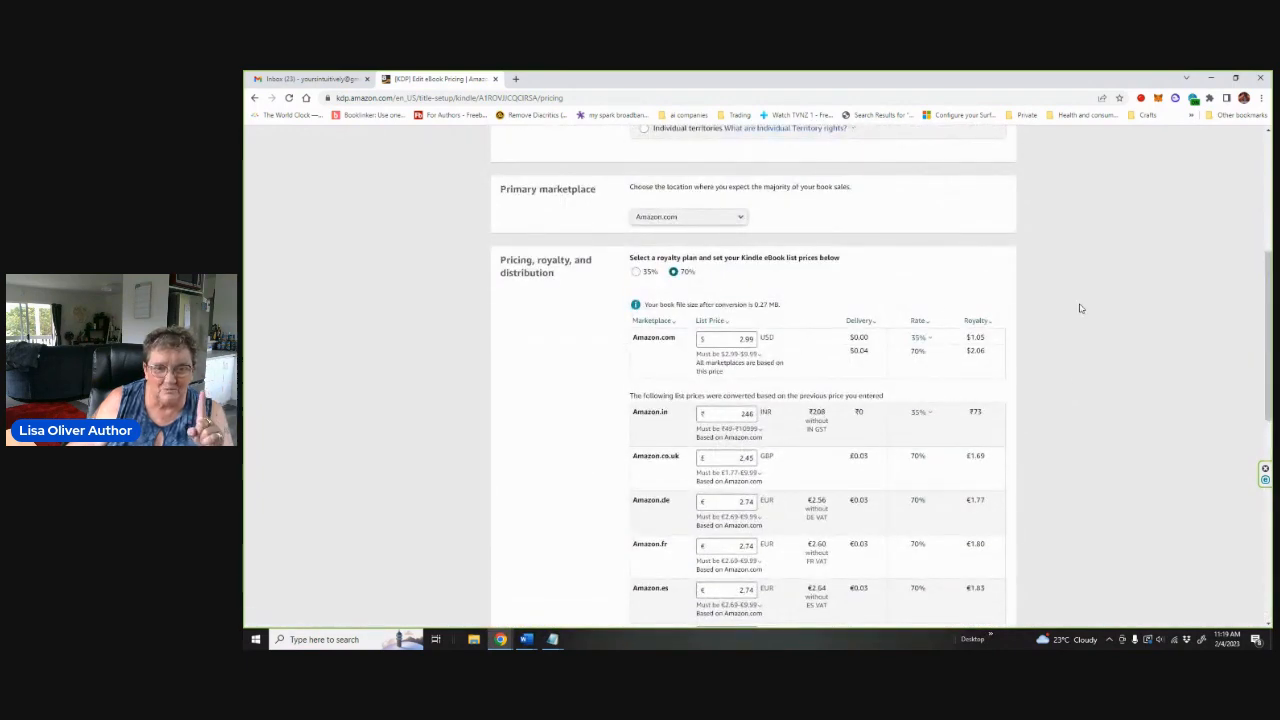
# Accept the KDP Terms and Conditions by publishing the Kindle eBook with the current pricing settings
pyautogui.scroll(-2, 1087, 308)
pyautogui.scroll(-5, 1080, 308)
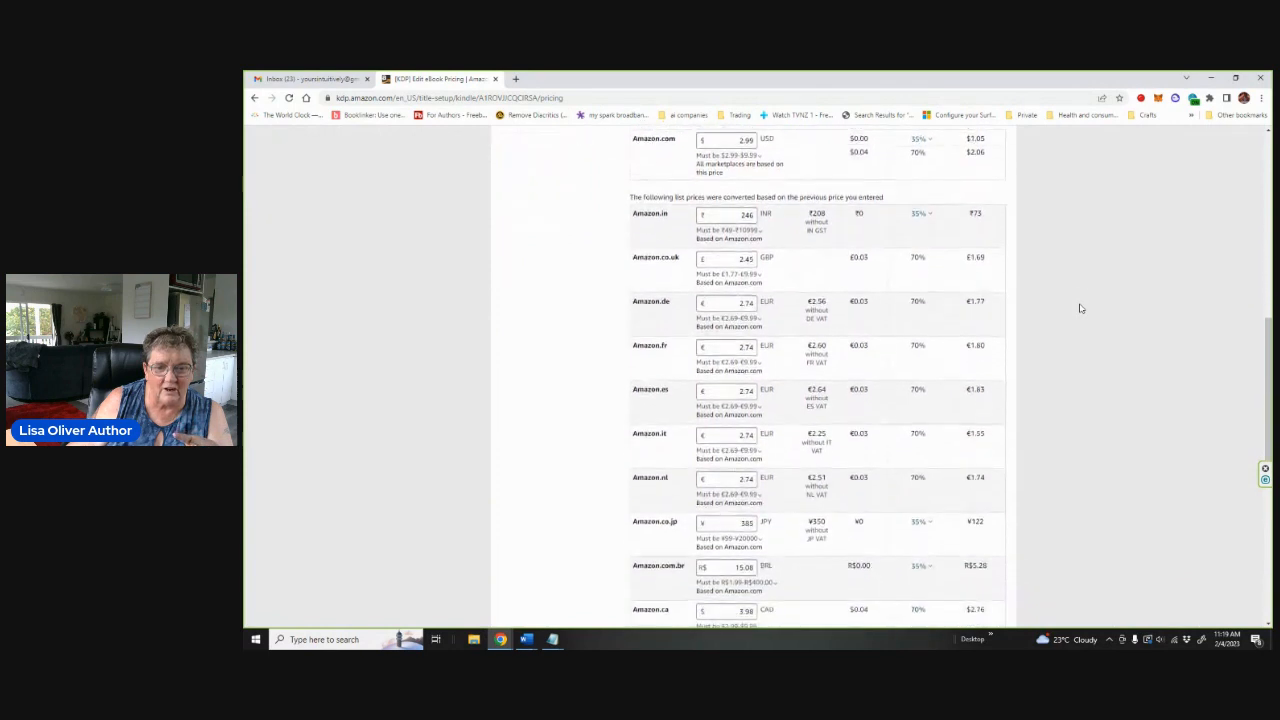
pyautogui.scroll(-1, 1080, 308)
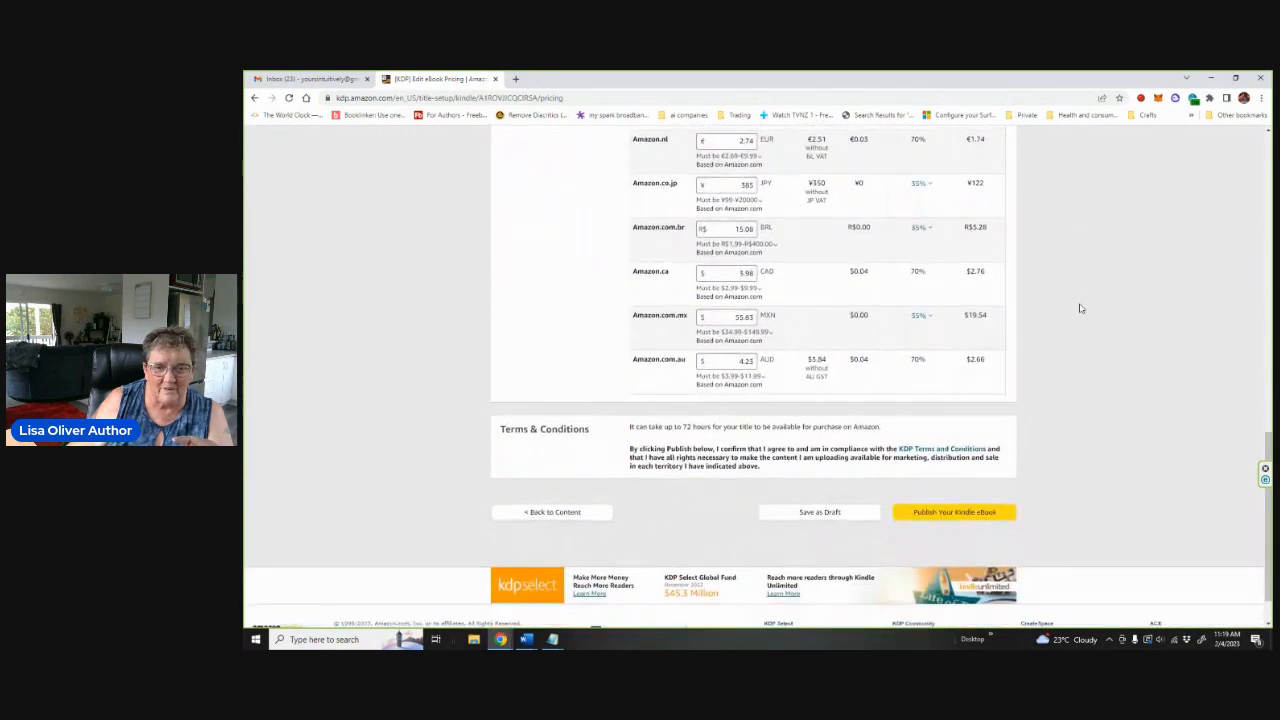
pyautogui.scroll(-1, 1080, 308)
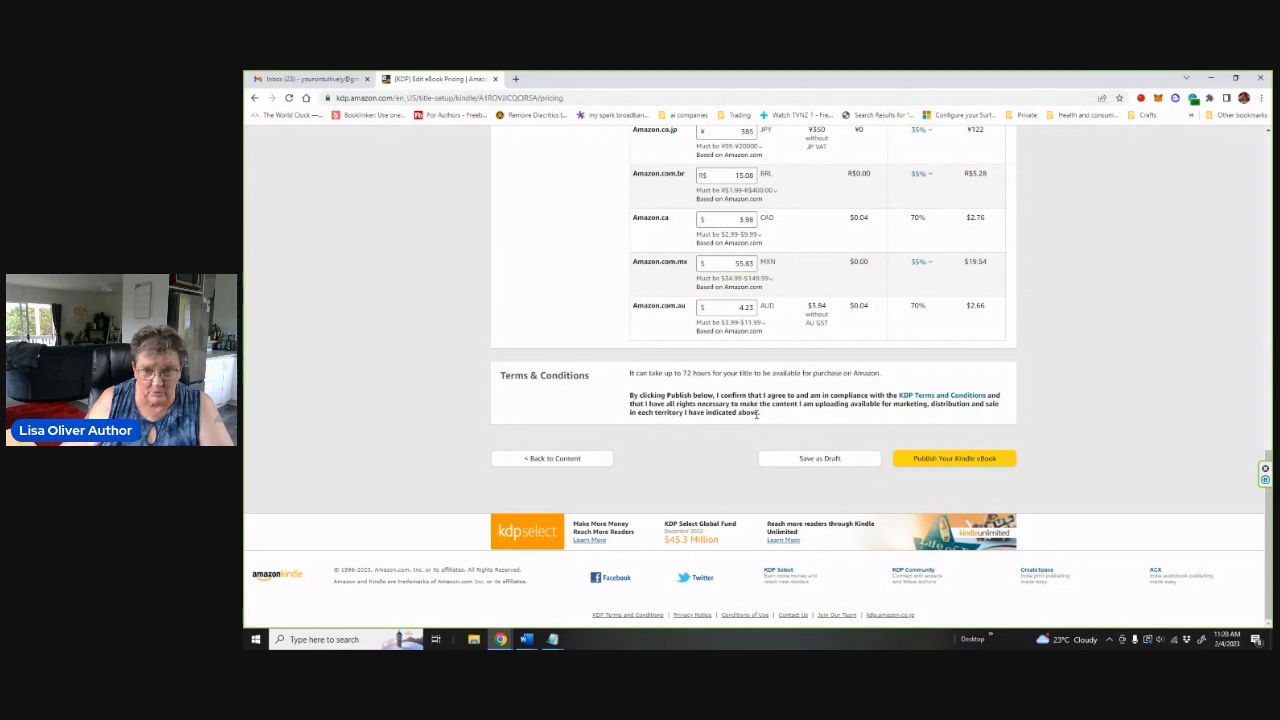
pyautogui.click(955, 459)
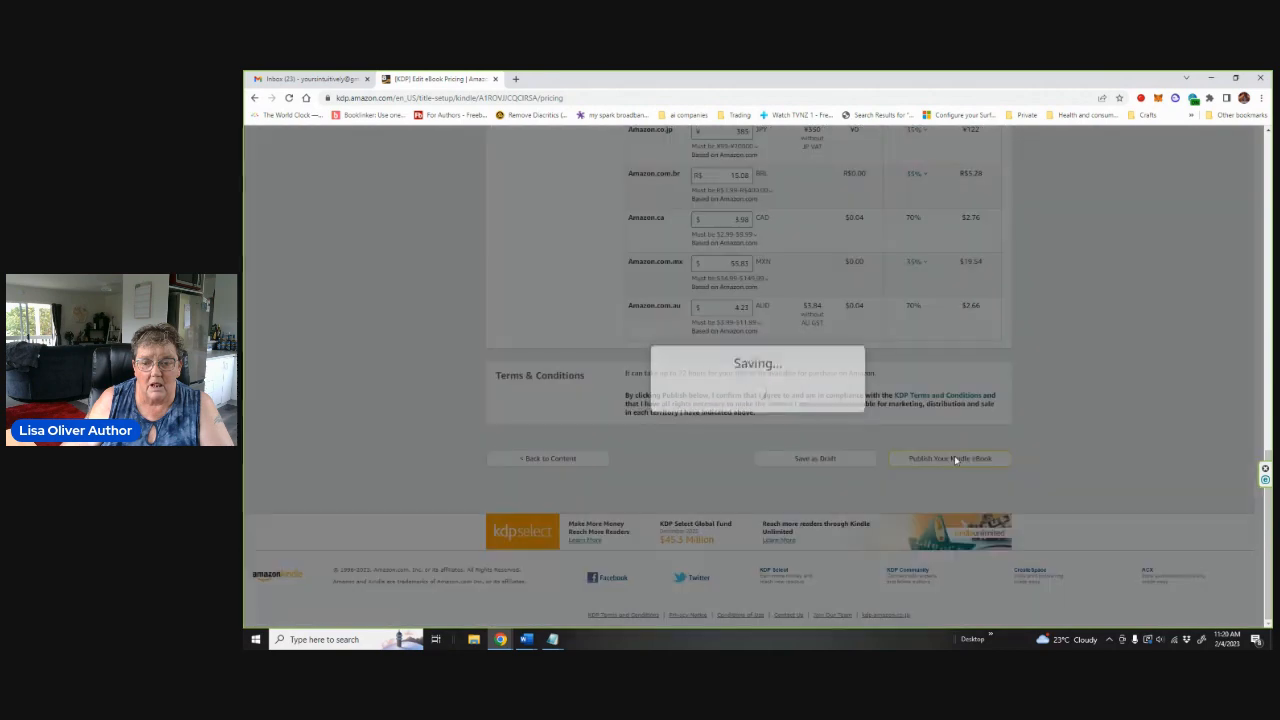